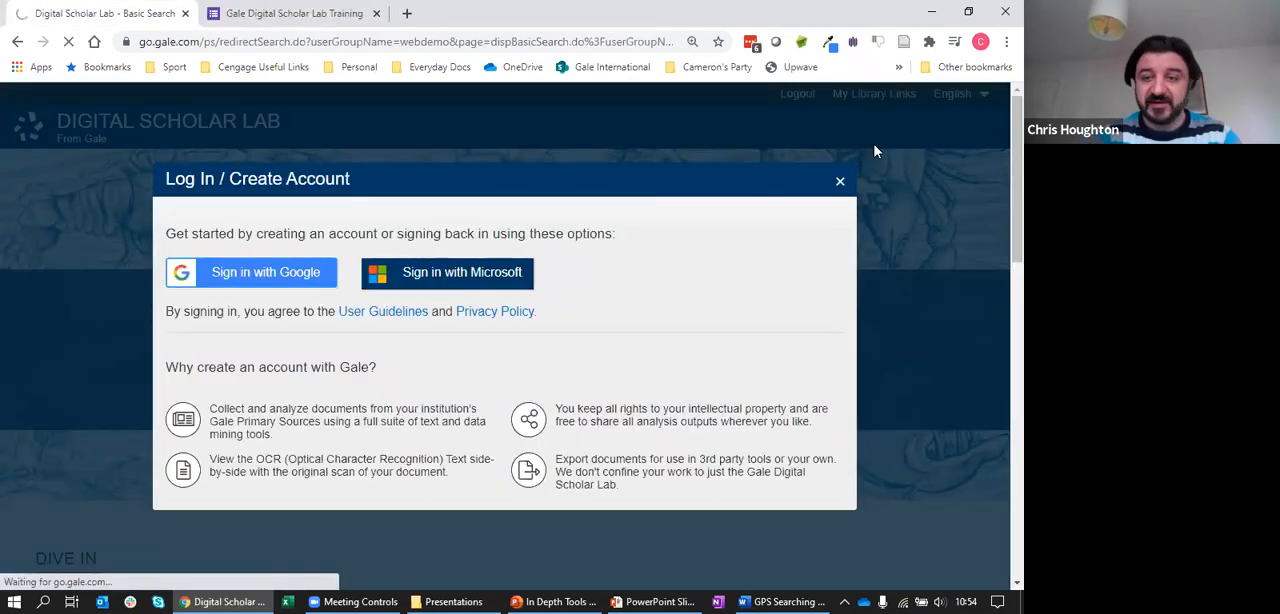
Dismiss the sign-in prompt and the library links banner on the home page
left_click(840, 181)
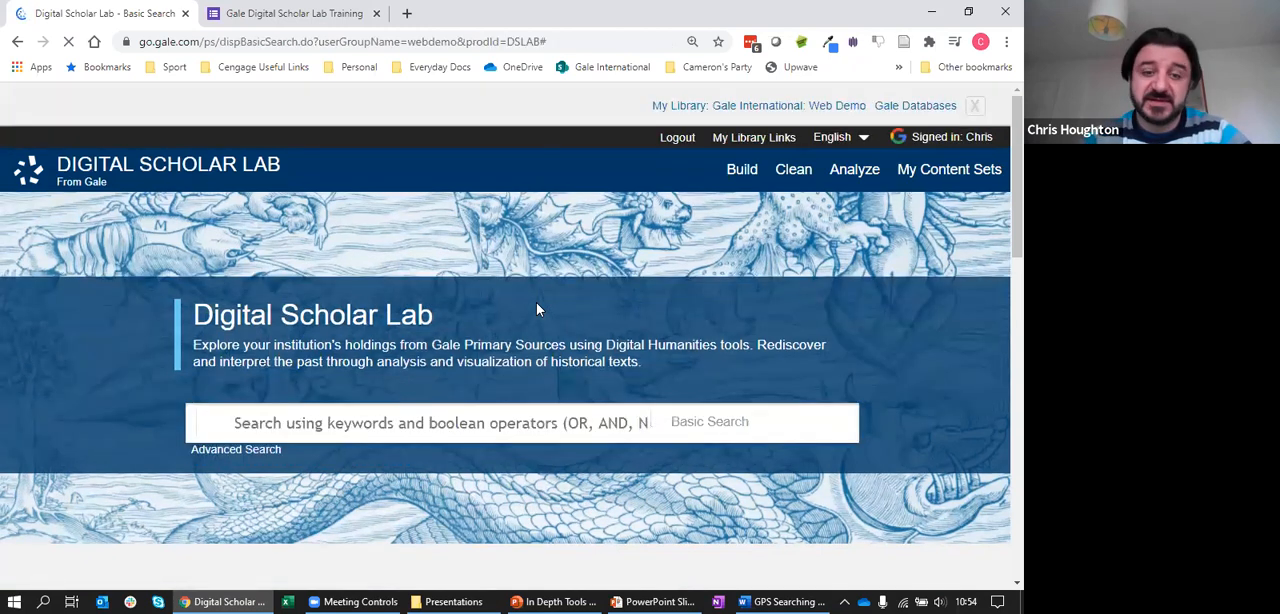
left_click(974, 105)
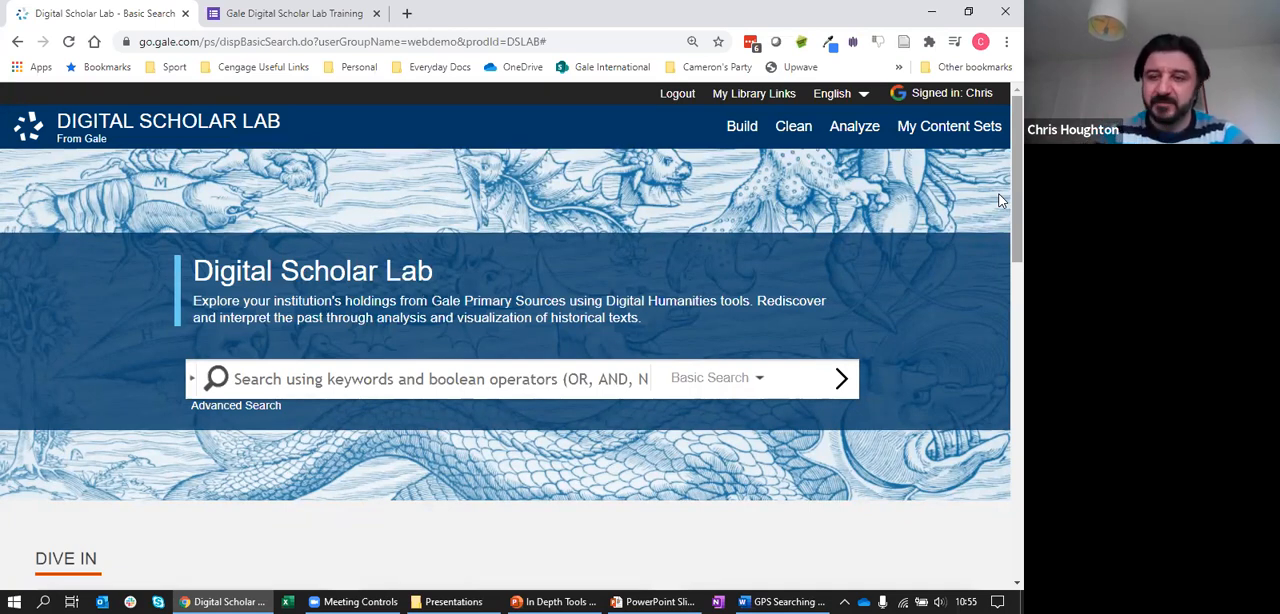
Open the Learning Center from the home page's section on how the Lab works and dismiss its library links banner
scroll(999, 202, "down", 1)
left_click_drag(999, 199, 999, 319)
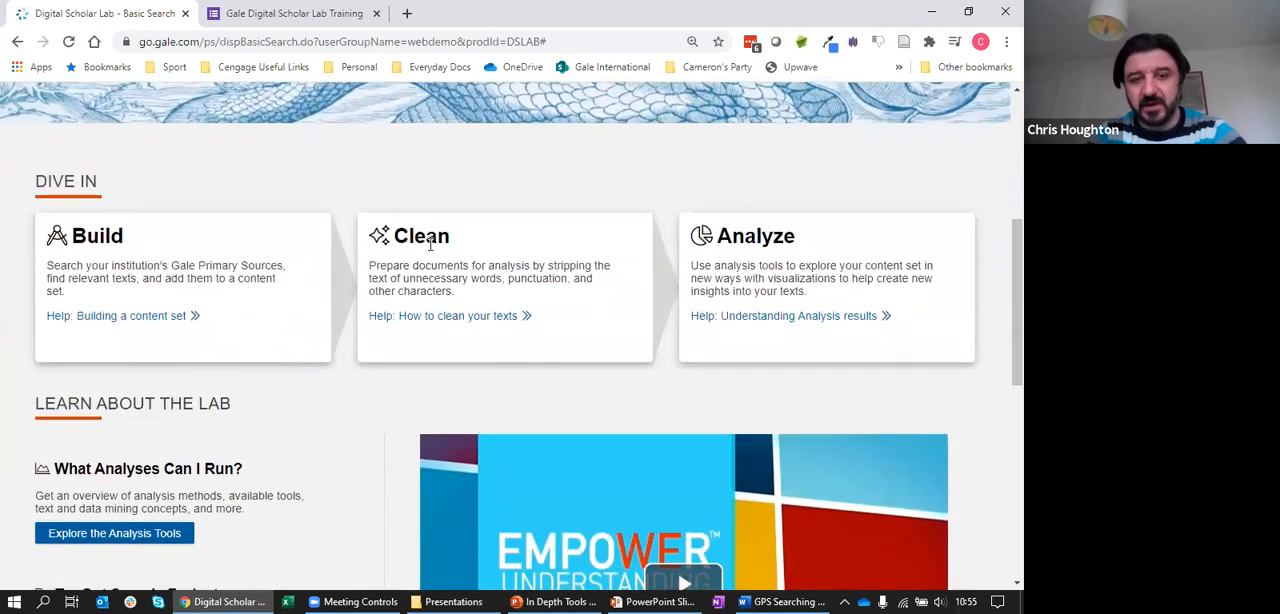
left_click_drag(1001, 322, 1001, 447)
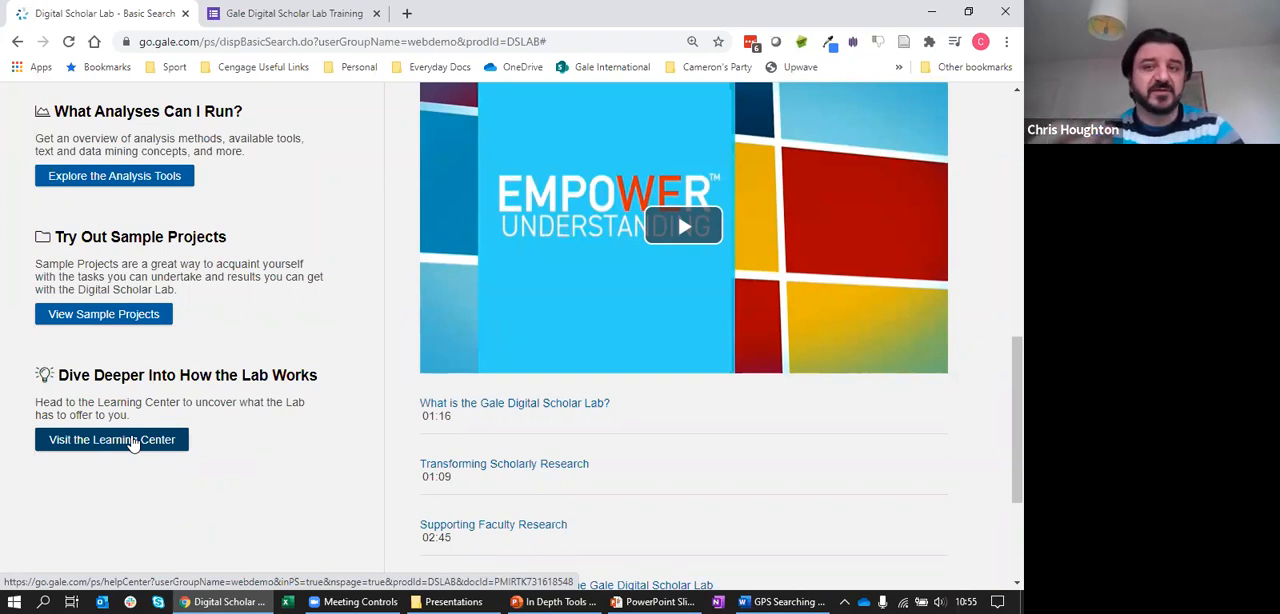
left_click(133, 444)
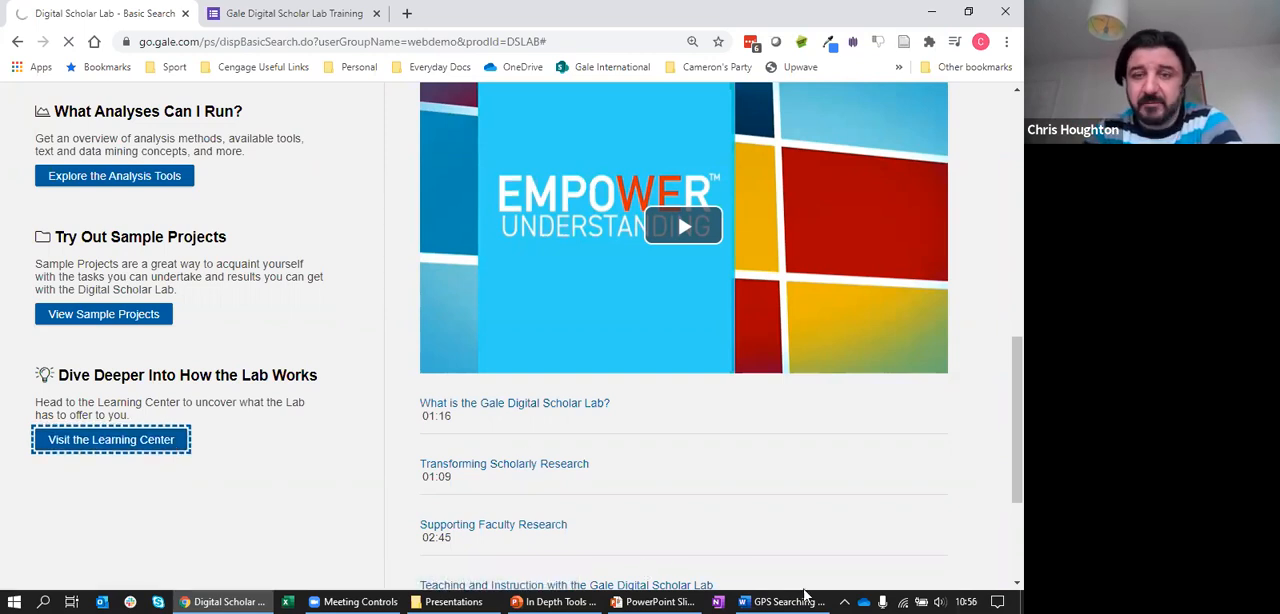
mouse_move(831, 595)
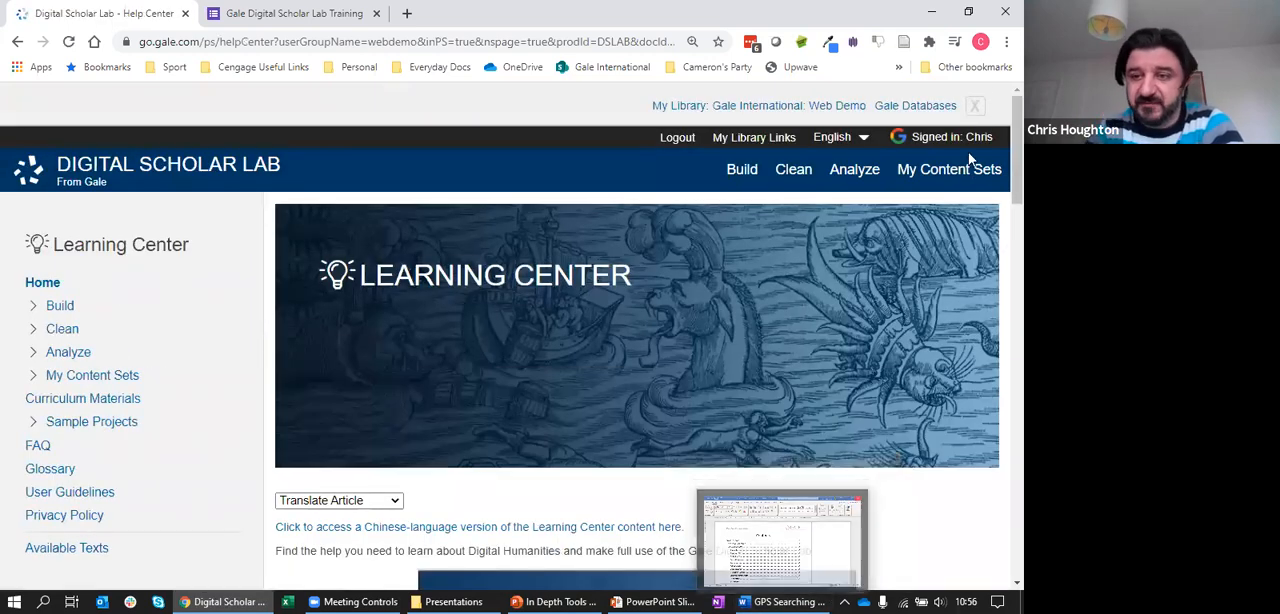
scroll(990, 110, "down", 1)
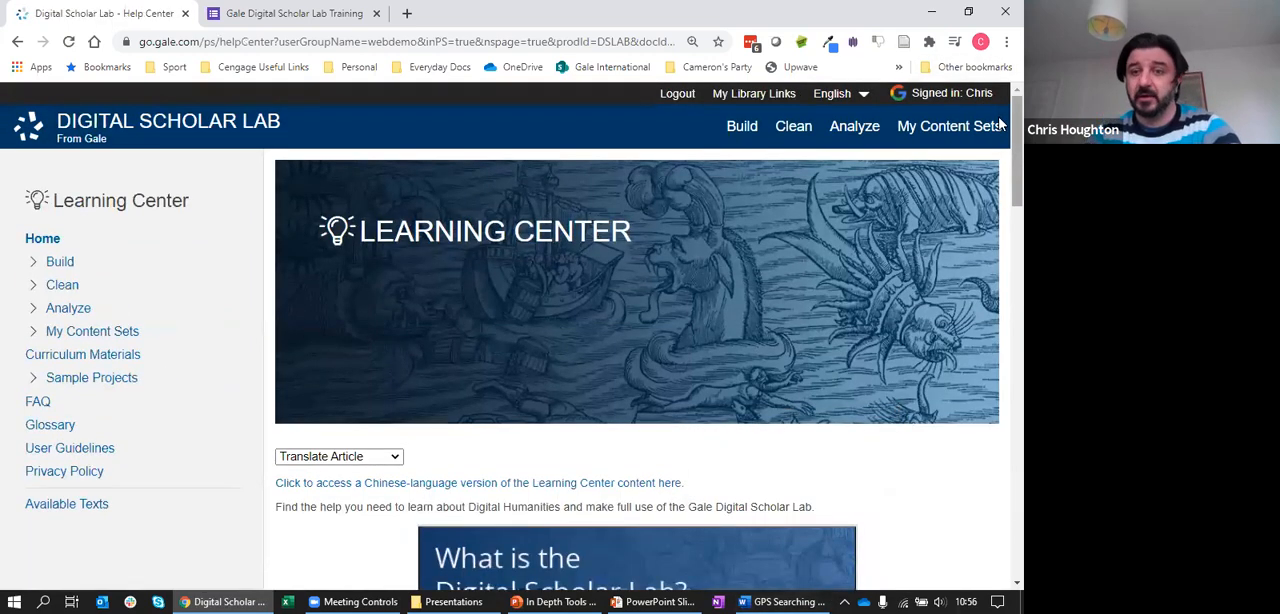
scroll(1000, 122, "down", 1)
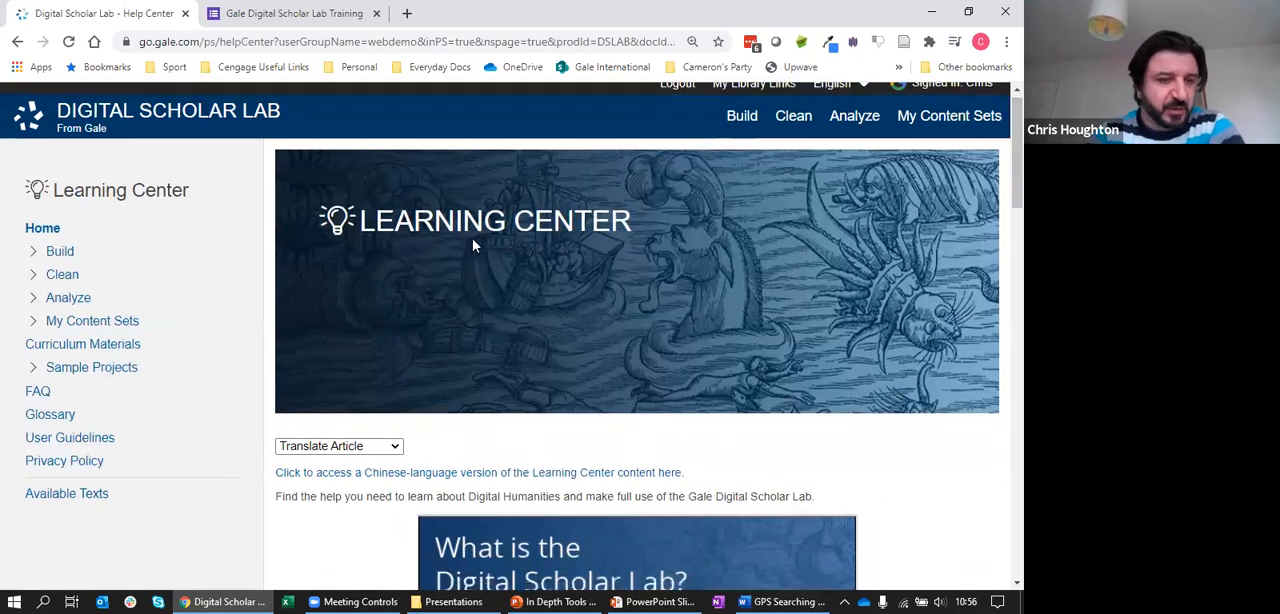
Open the Named Entity Recognition help article under Analyze and review its use case, entity categories and spaCy reference links
left_click(34, 299)
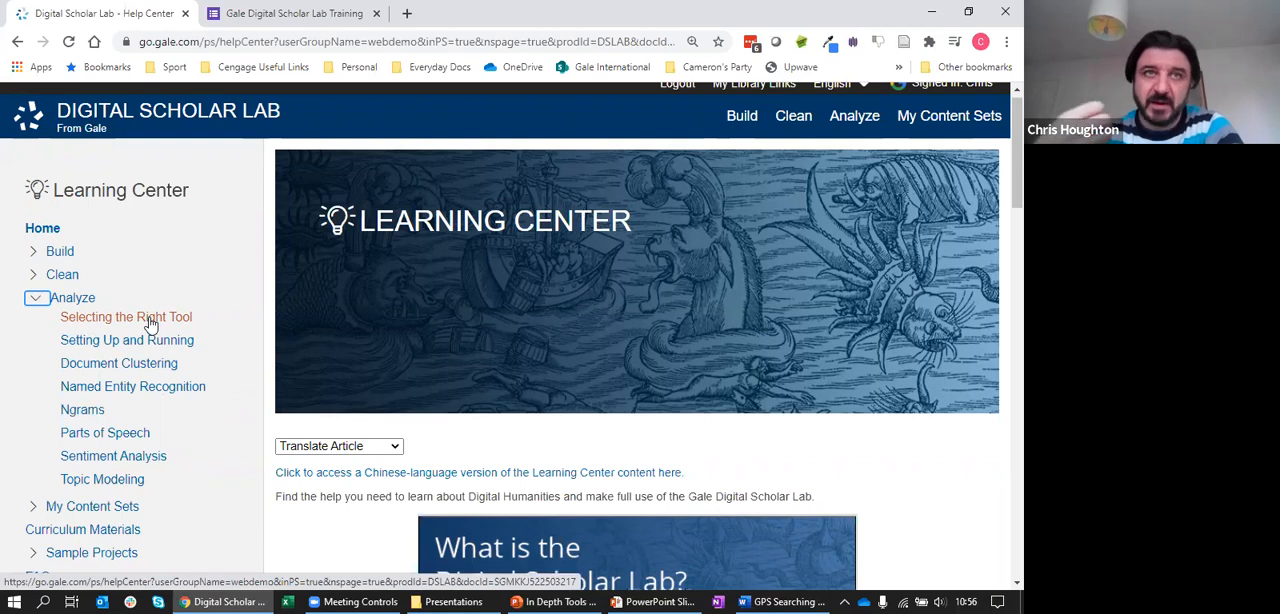
left_click(136, 397)
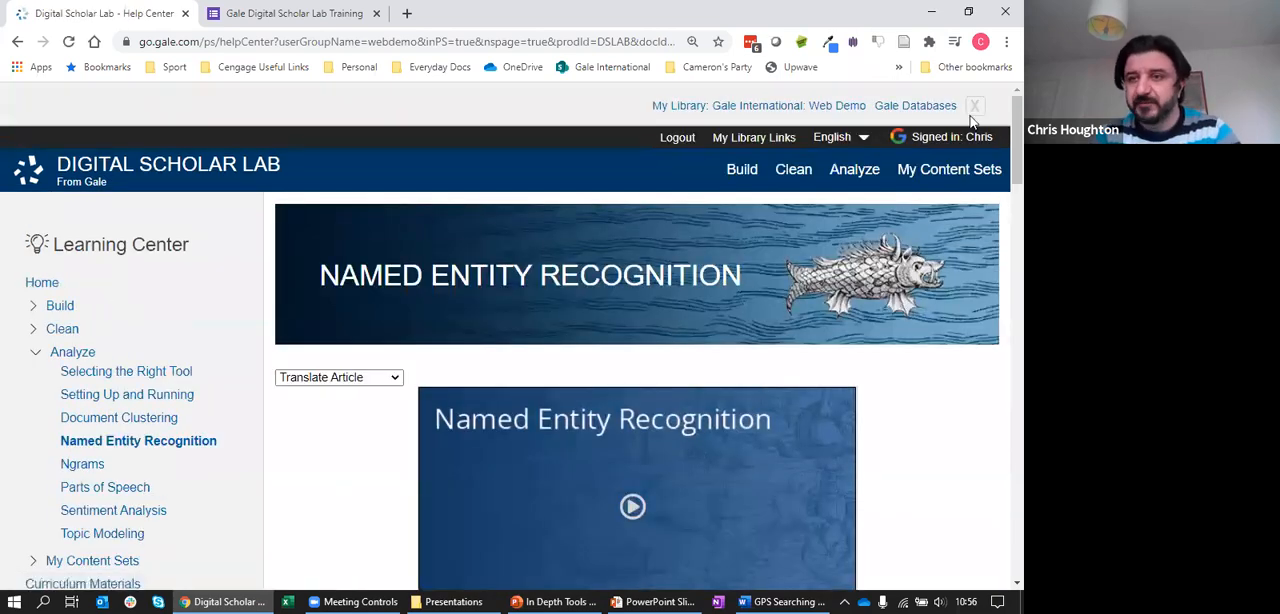
scroll(1000, 217, "down", 5)
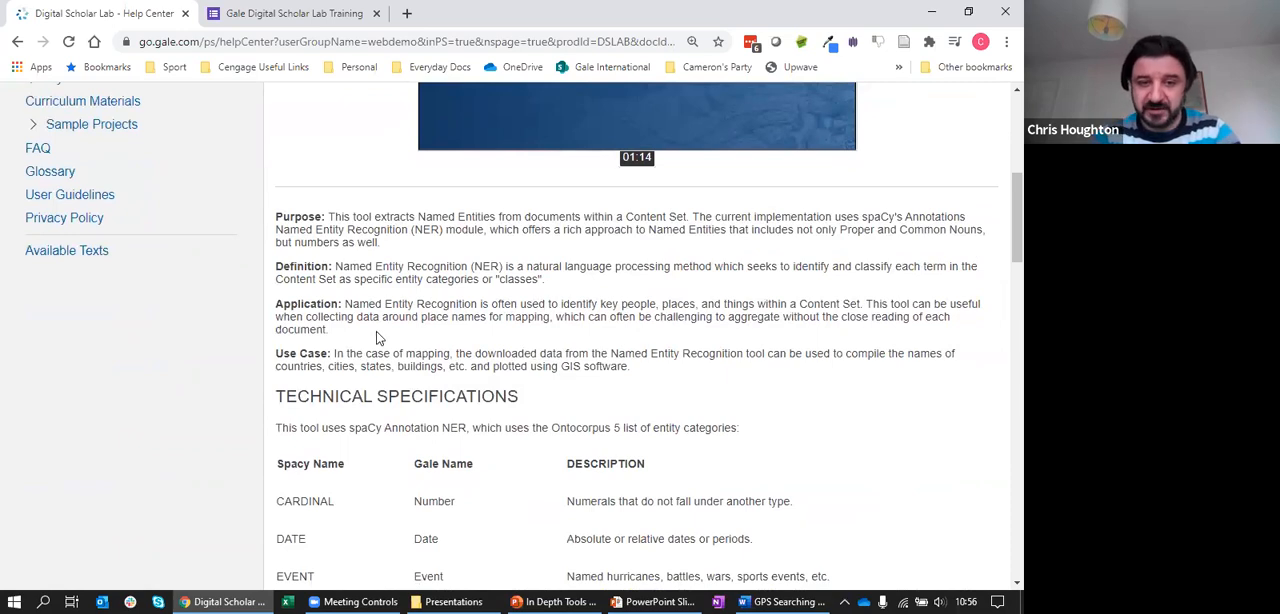
left_click_drag(647, 372, 330, 354)
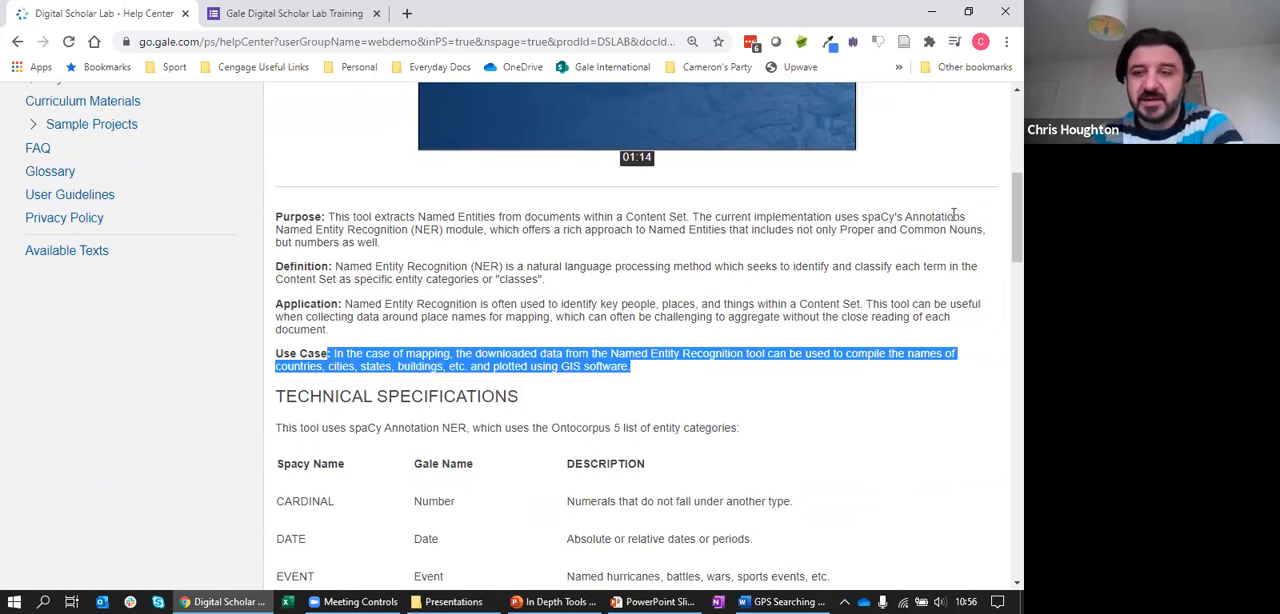
left_click_drag(1000, 238, 727, 390)
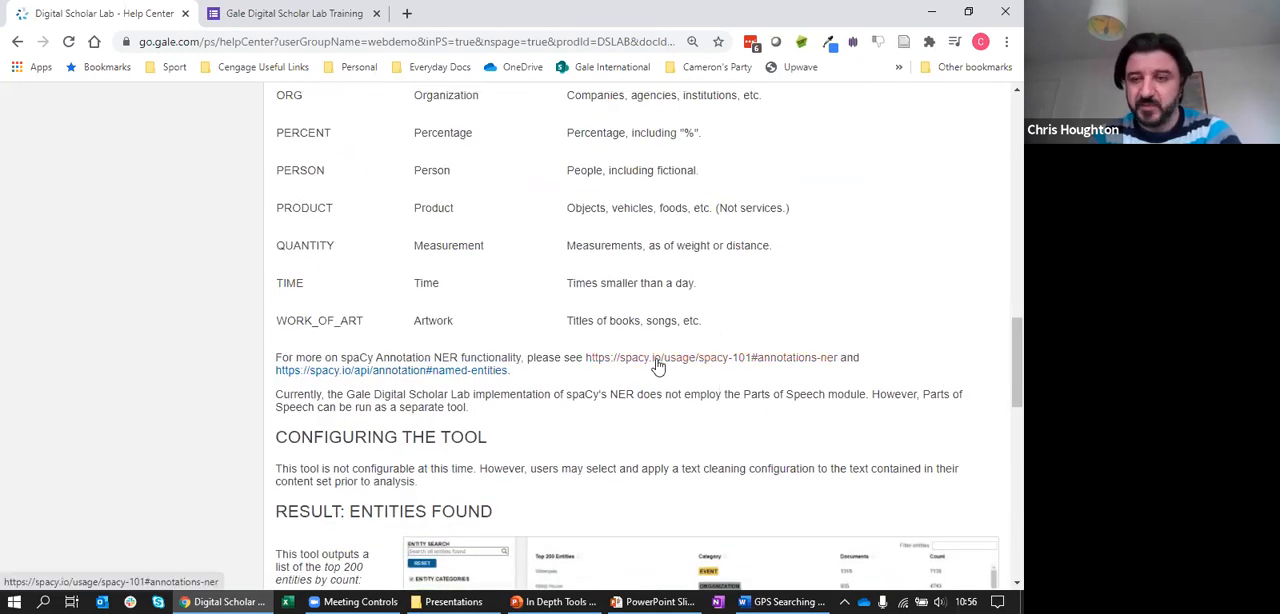
left_click_drag(1003, 380, 1000, 173)
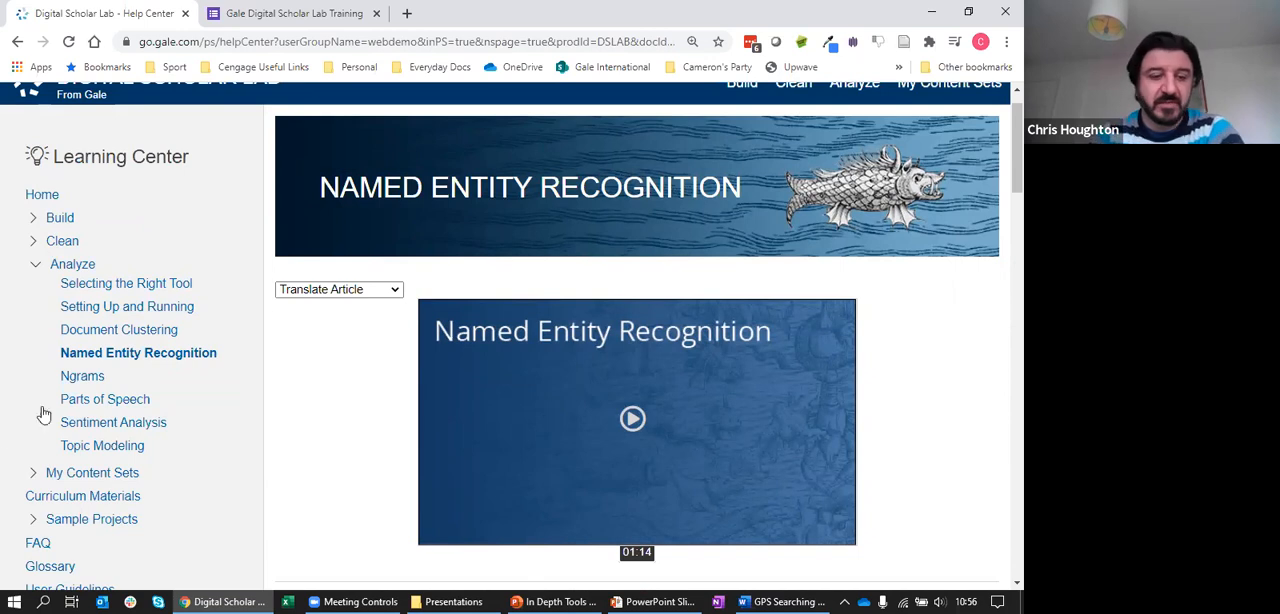
Open the Curriculum Materials page in the Learning Center and review its sample syllabi and mini project outlines
left_click(34, 474)
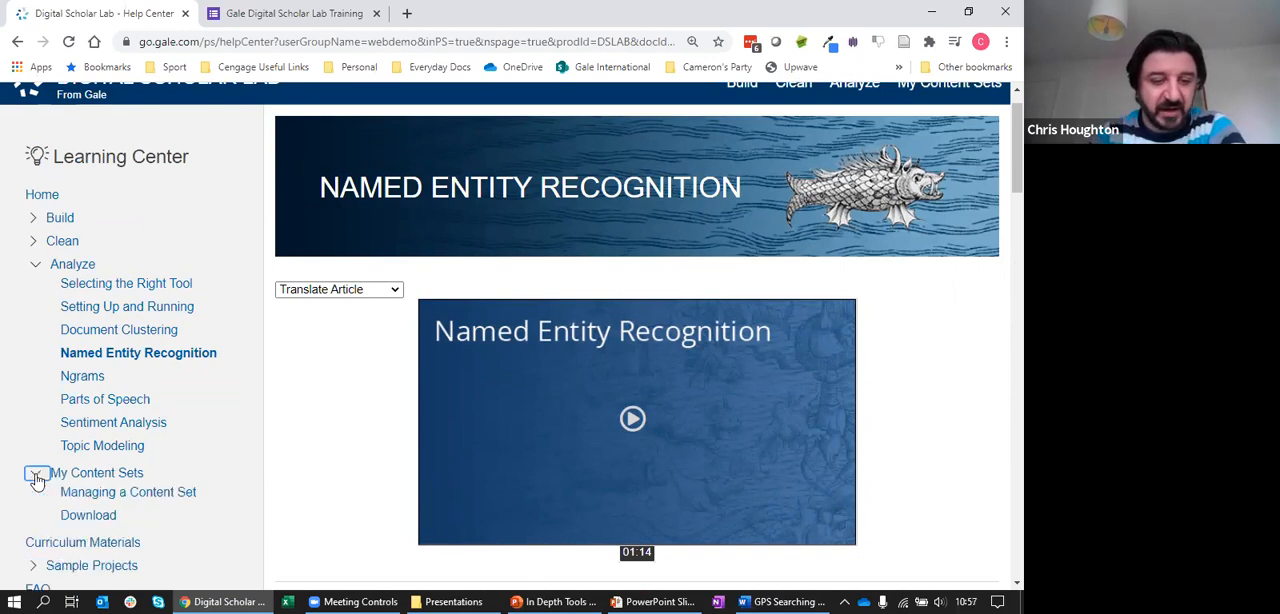
left_click(36, 476)
left_click(118, 490)
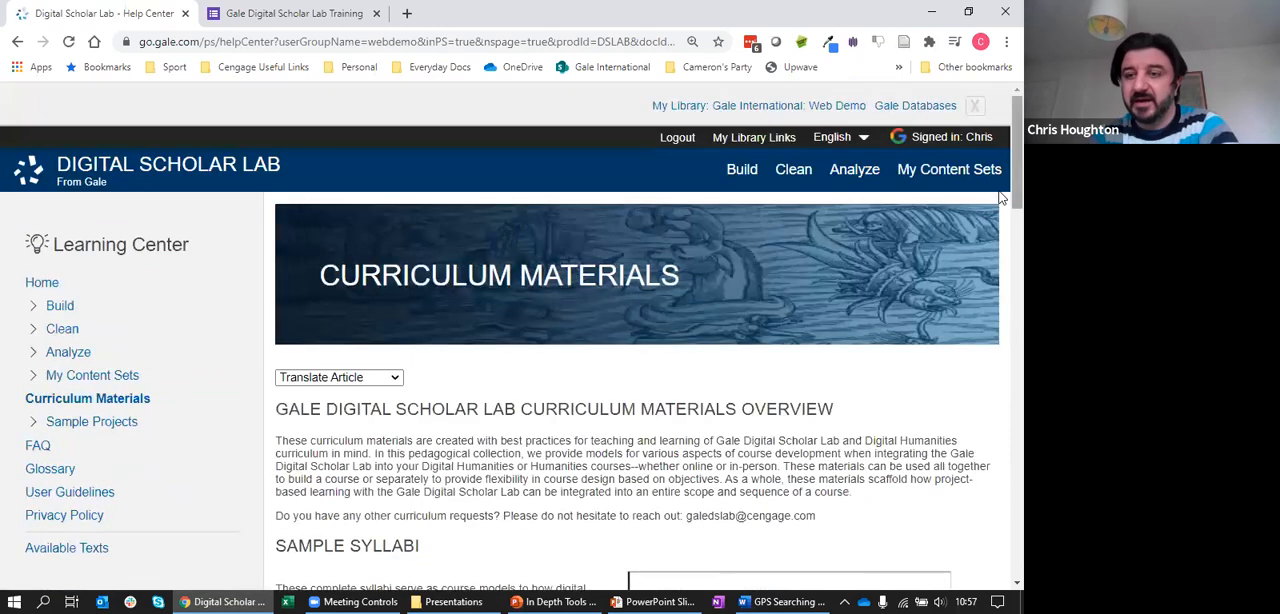
left_click(975, 106)
scroll(1000, 185, "down", 3)
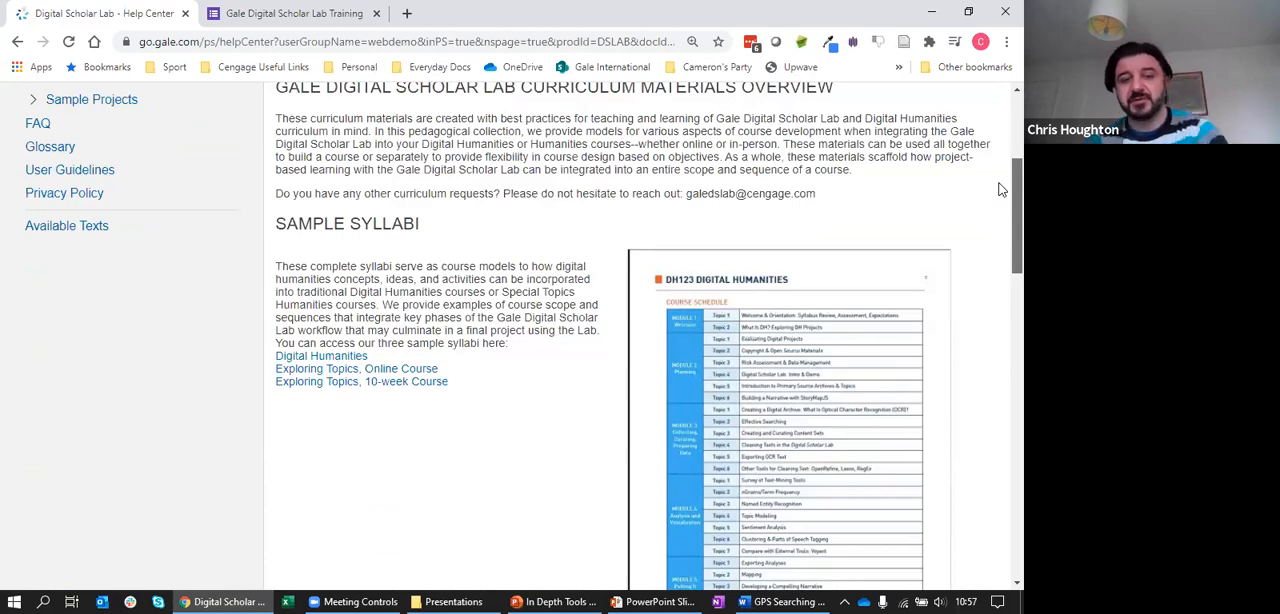
scroll(1001, 195, "down", 2)
left_click_drag(1001, 210, 1001, 434)
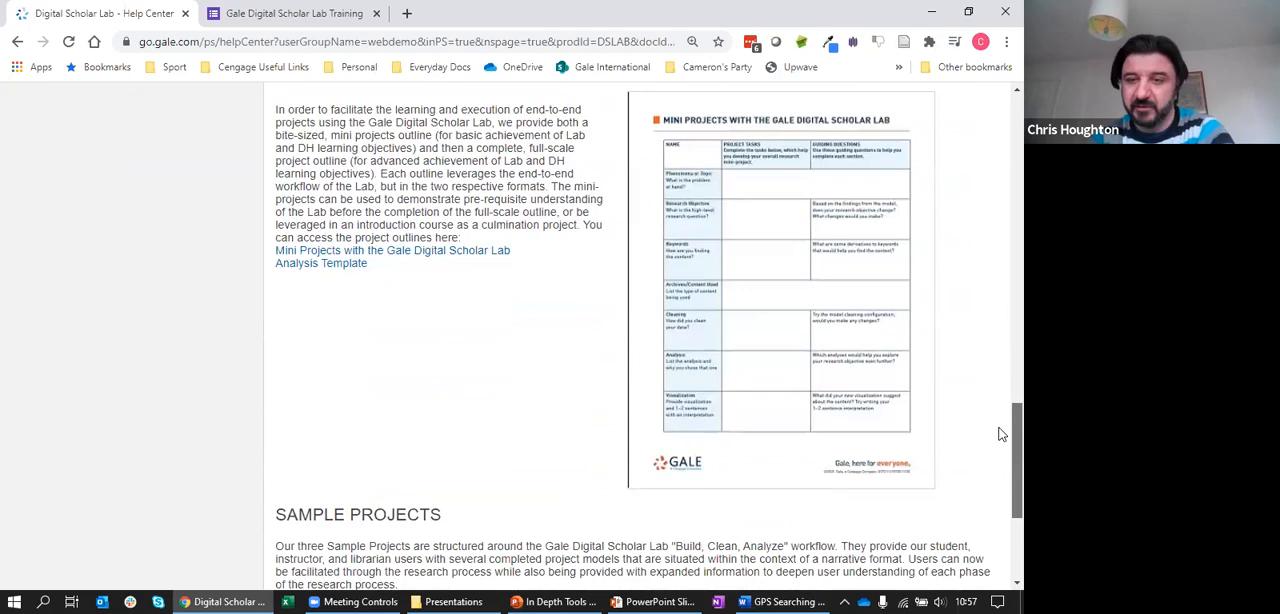
left_click_drag(1001, 436, 1001, 152)
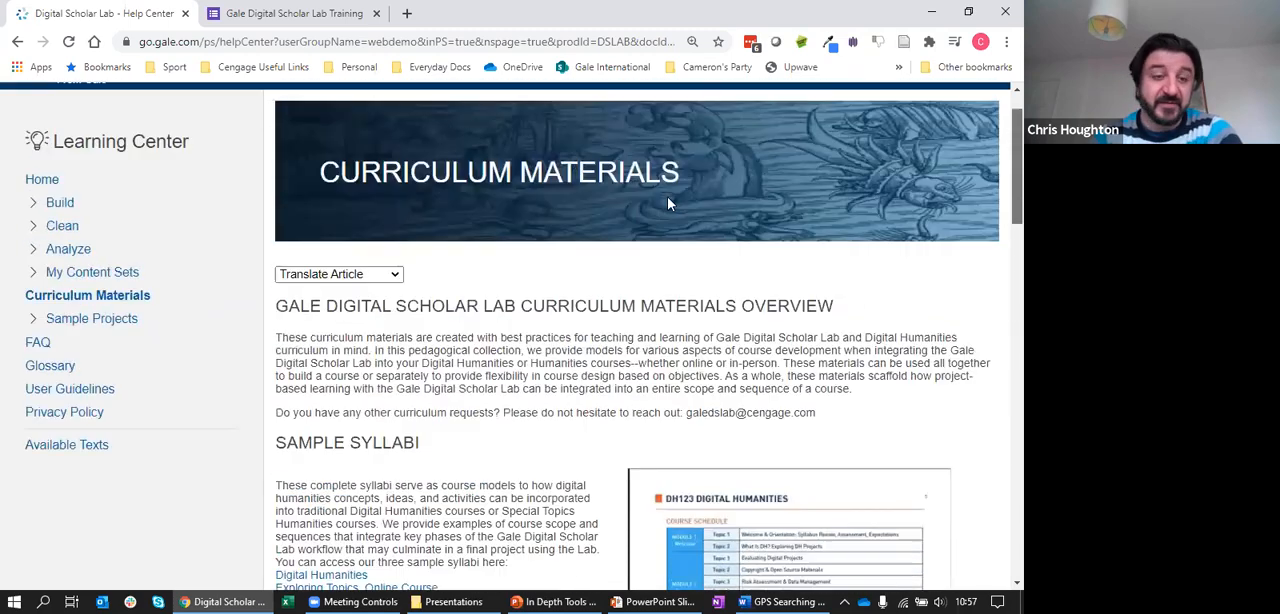
Open "Project 1: Black America & The Law in the mid-20th Century" from the Sample Projects and dismiss the library links banner
left_click(62, 336)
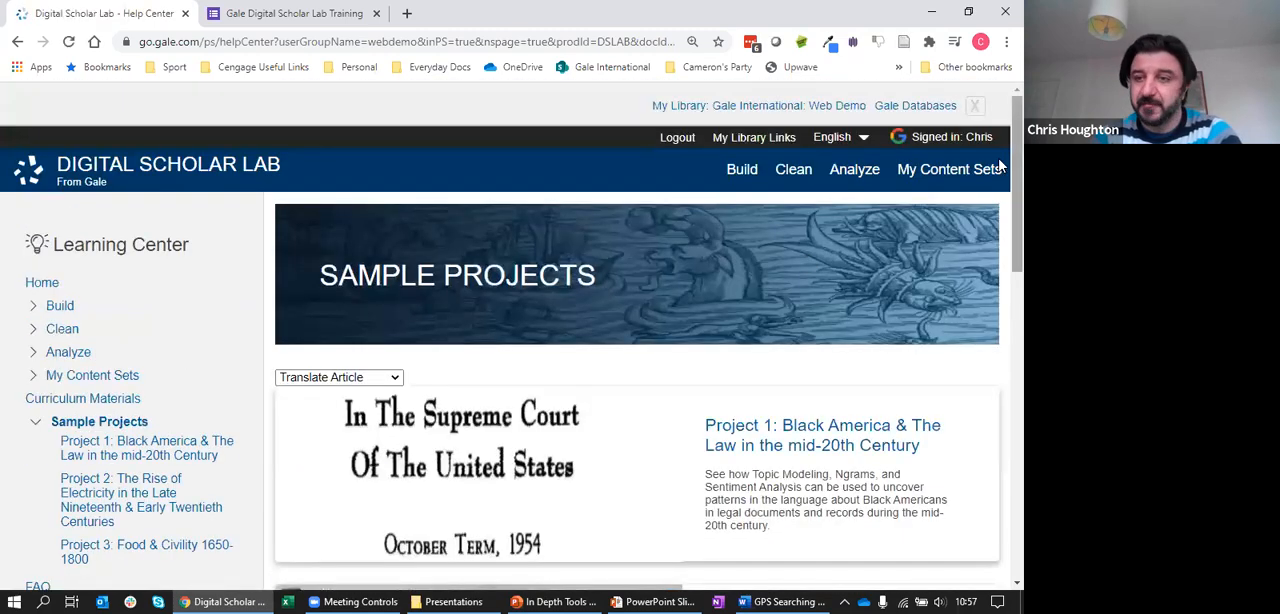
scroll(985, 120, "down", 1)
left_click_drag(1001, 135, 1001, 203)
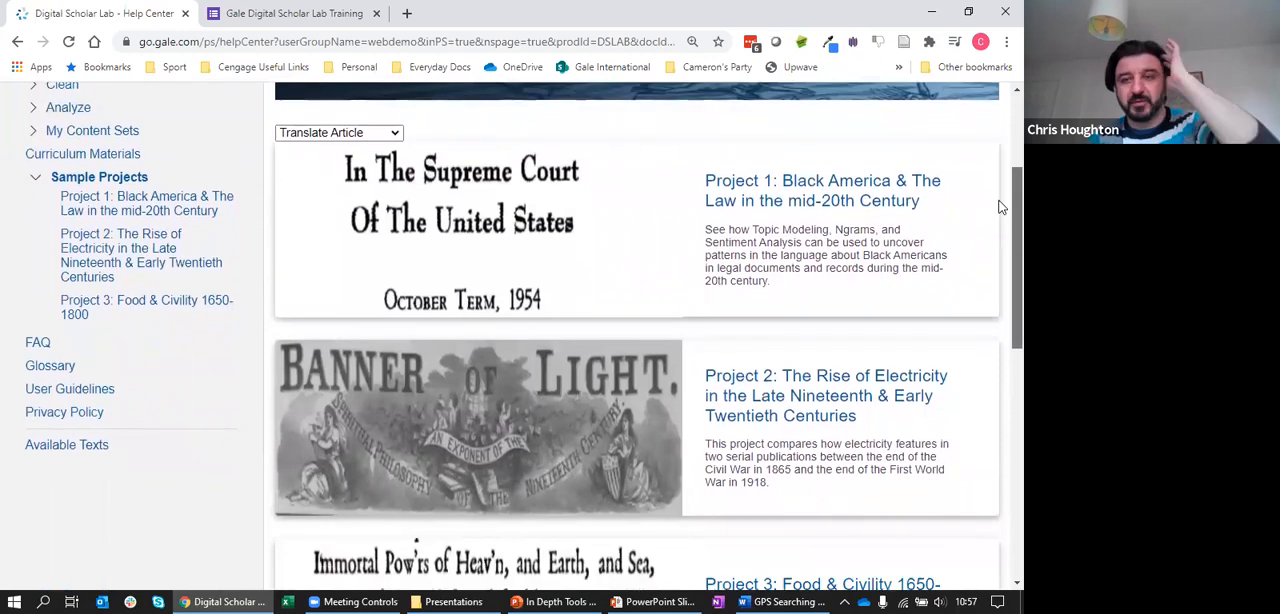
left_click(828, 195)
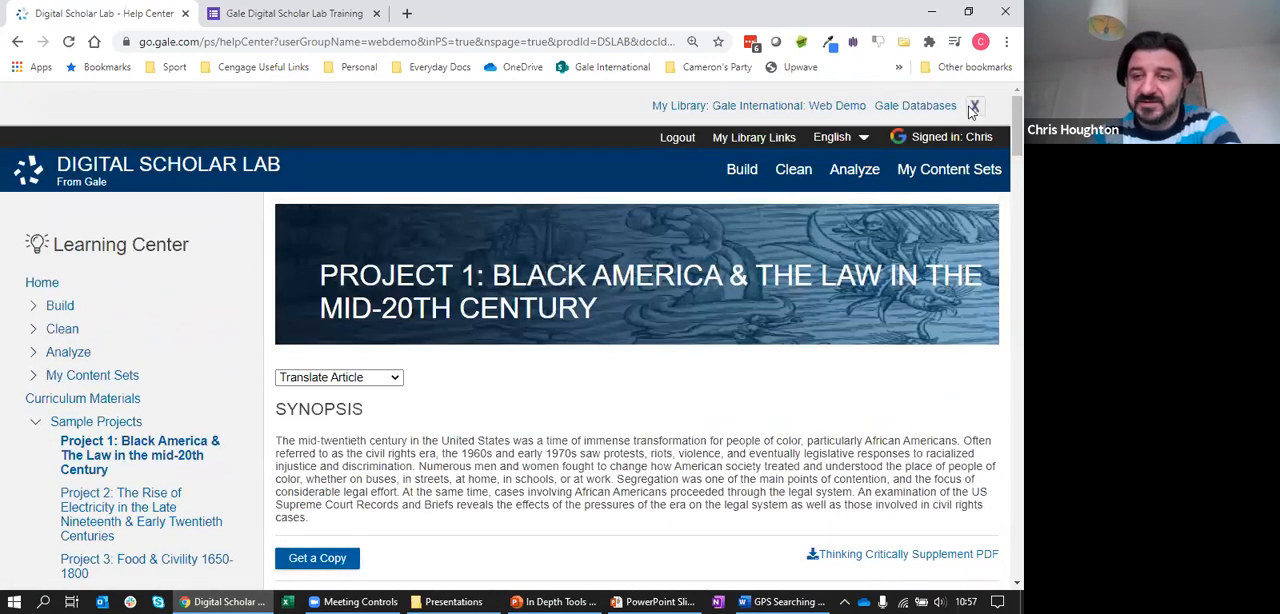
left_click(975, 106)
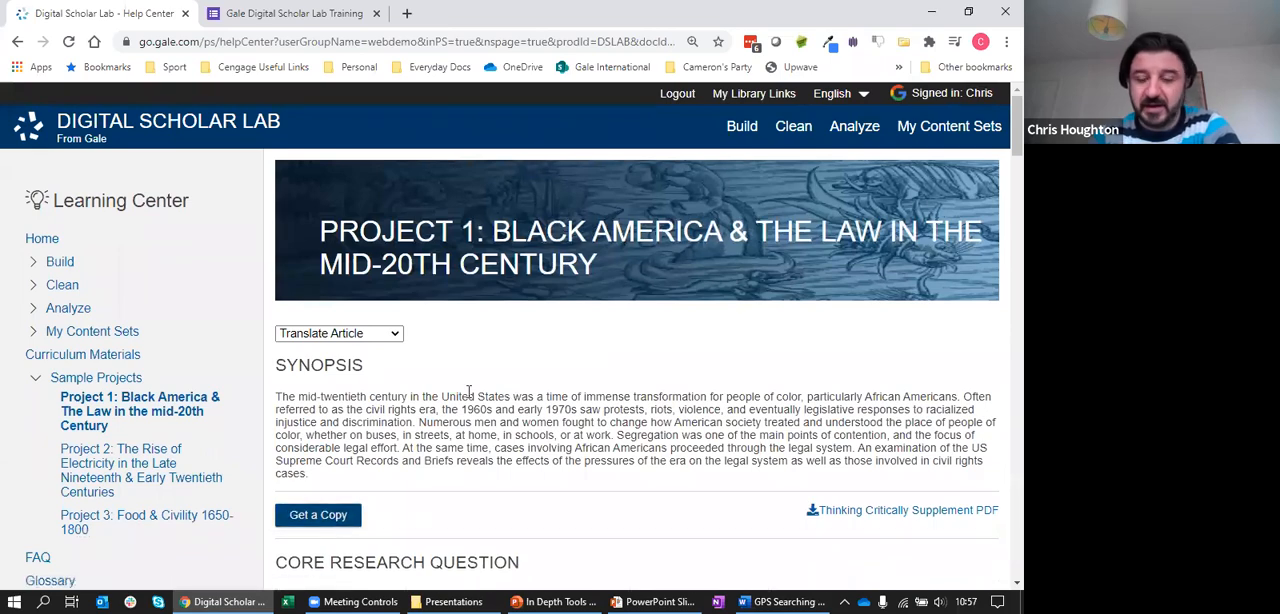
Review the Project 1 page from the core research question through the build, clean and analysis sections to Expanding the Project
left_click_drag(1015, 134, 1015, 184)
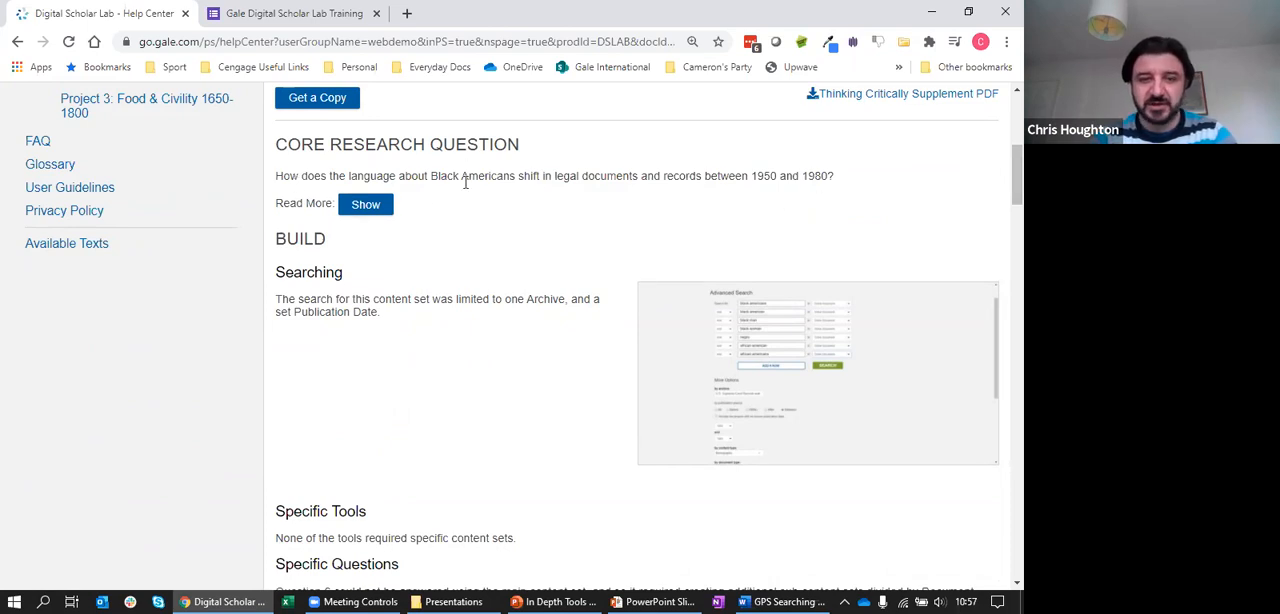
left_click(366, 206)
left_click(366, 206)
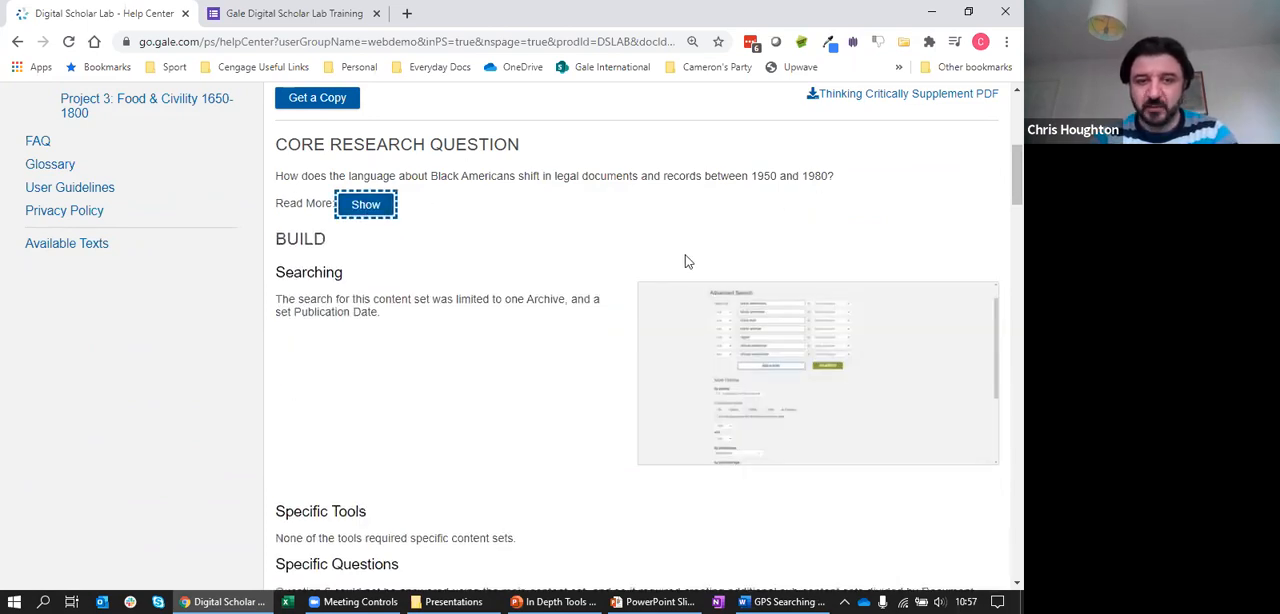
scroll(1001, 172, "down", 1)
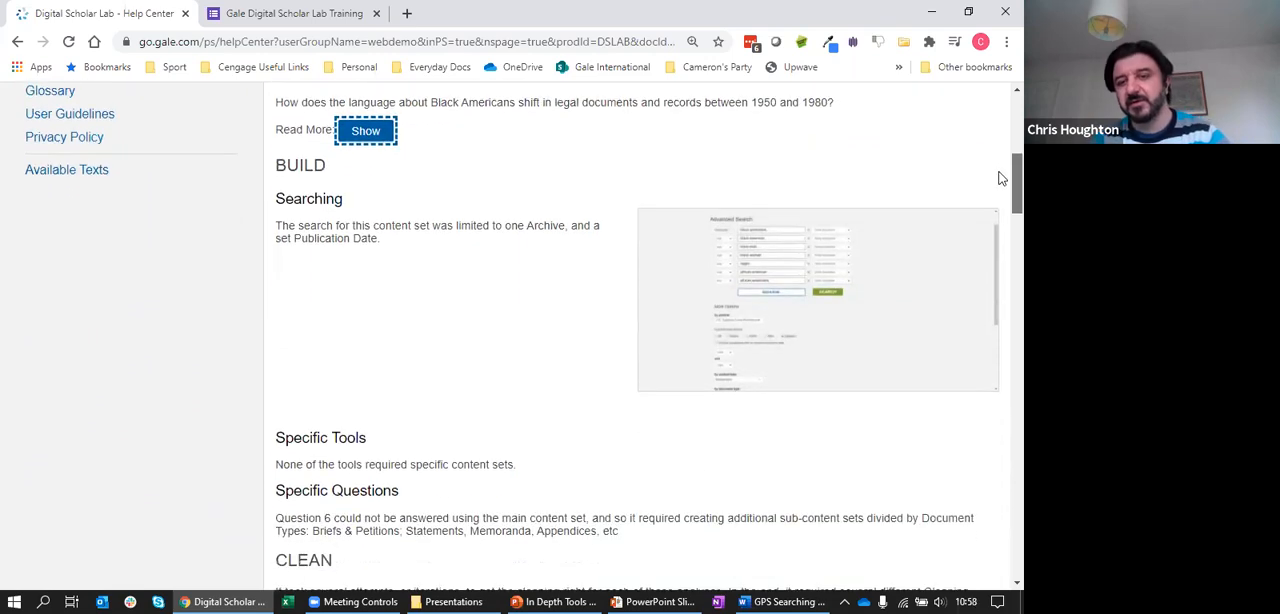
scroll(1001, 210, "down", 2)
left_click_drag(1001, 218, 940, 528)
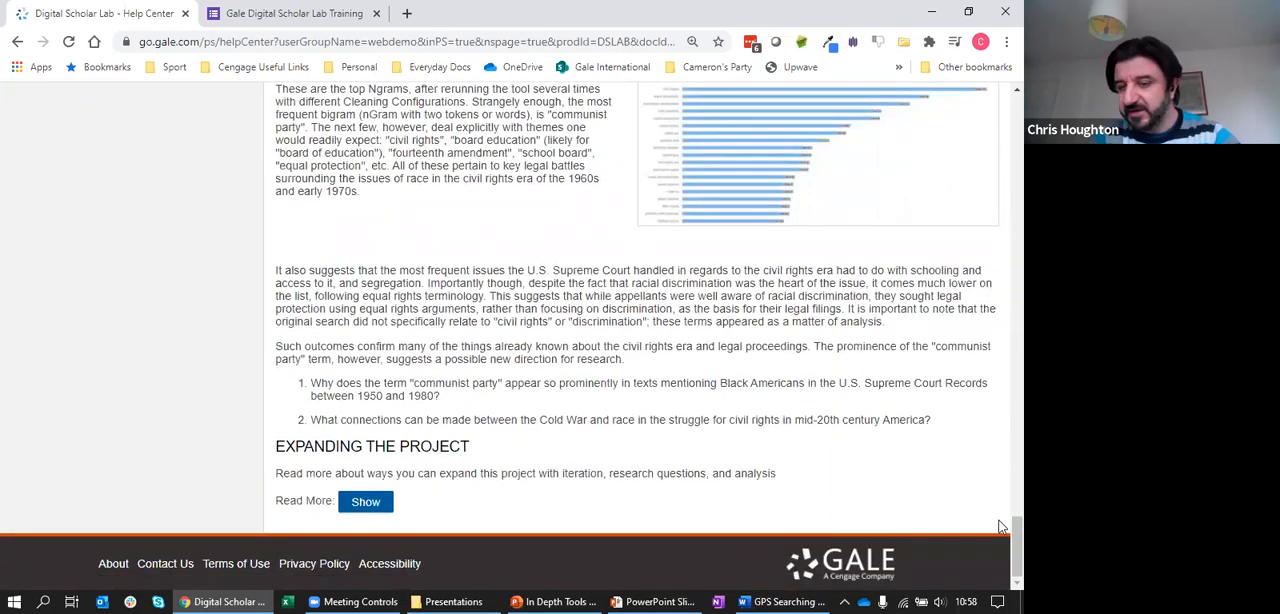
left_click_drag(1016, 537, 1000, 96)
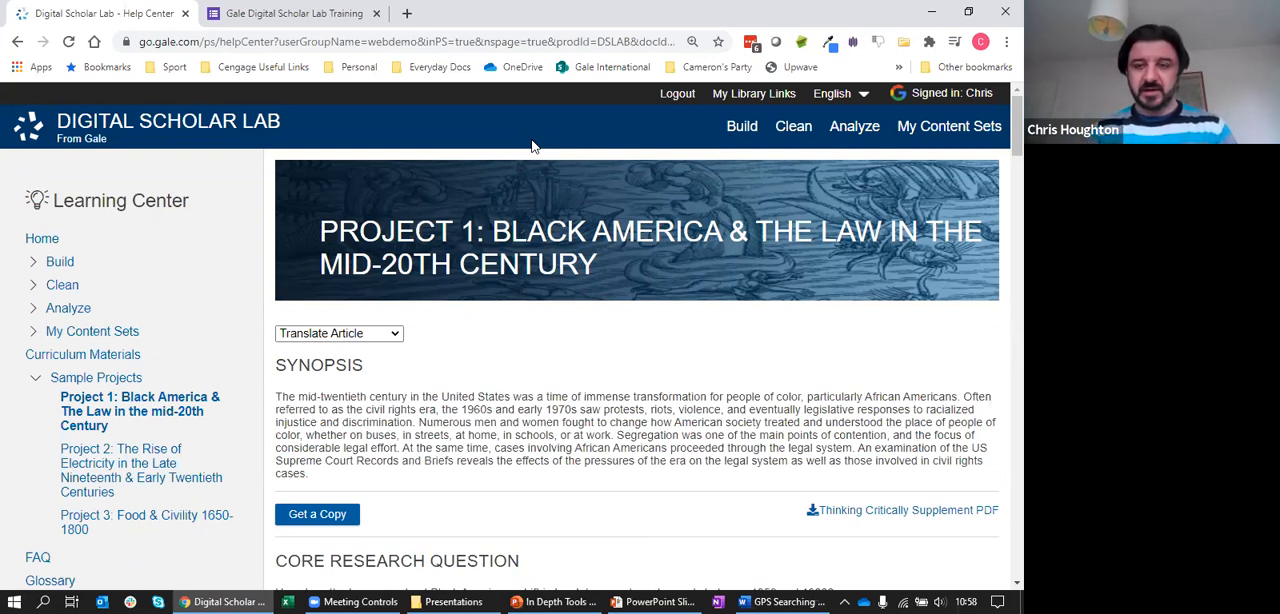
Go to the Build page, dismiss the library links banner and look over the search and upload options
left_click(742, 128)
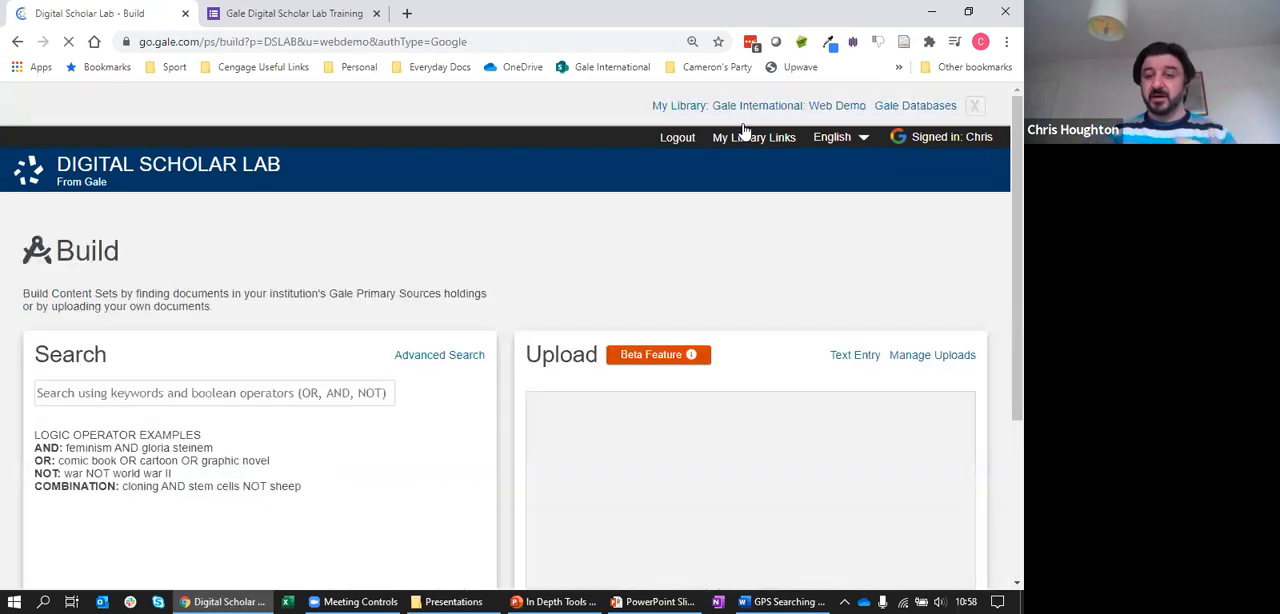
left_click(975, 106)
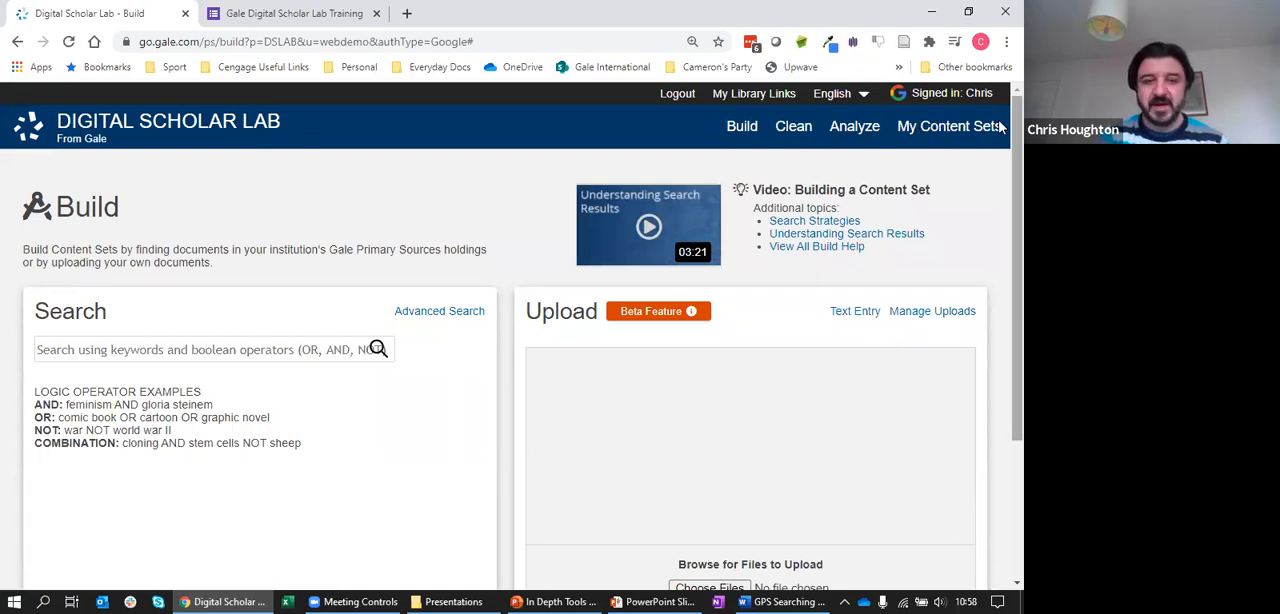
scroll(1000, 160, "down", 1)
scroll(1000, 160, "down", 2)
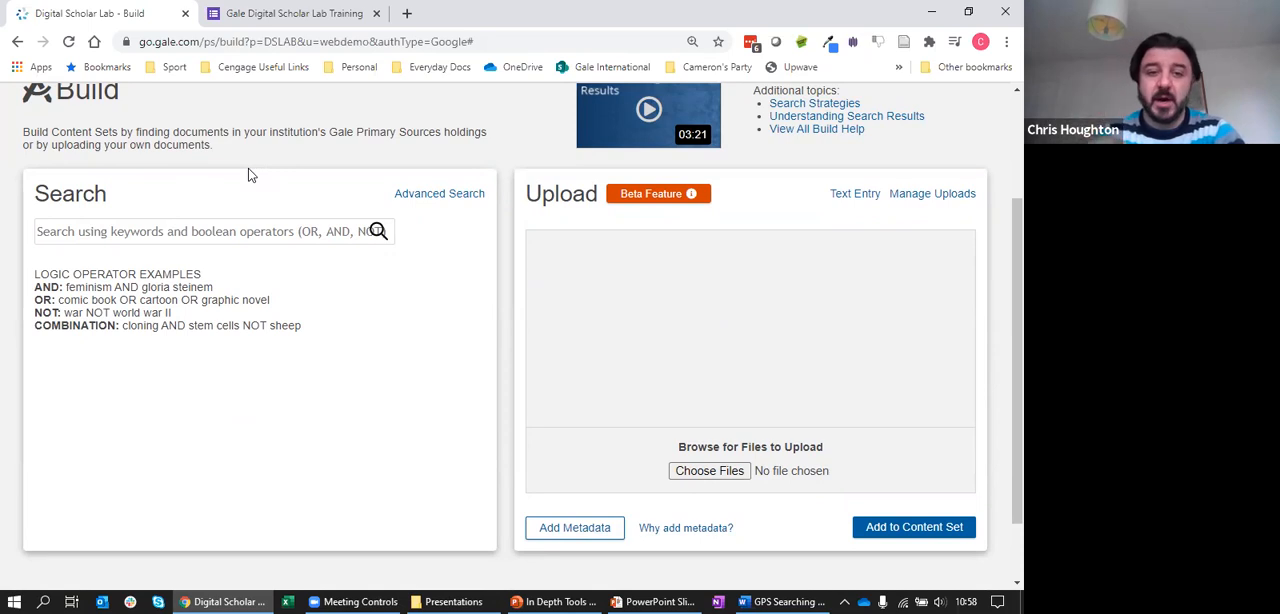
Open Advanced Search for building a content set and dismiss the library links banner
left_click(268, 231)
left_click(428, 195)
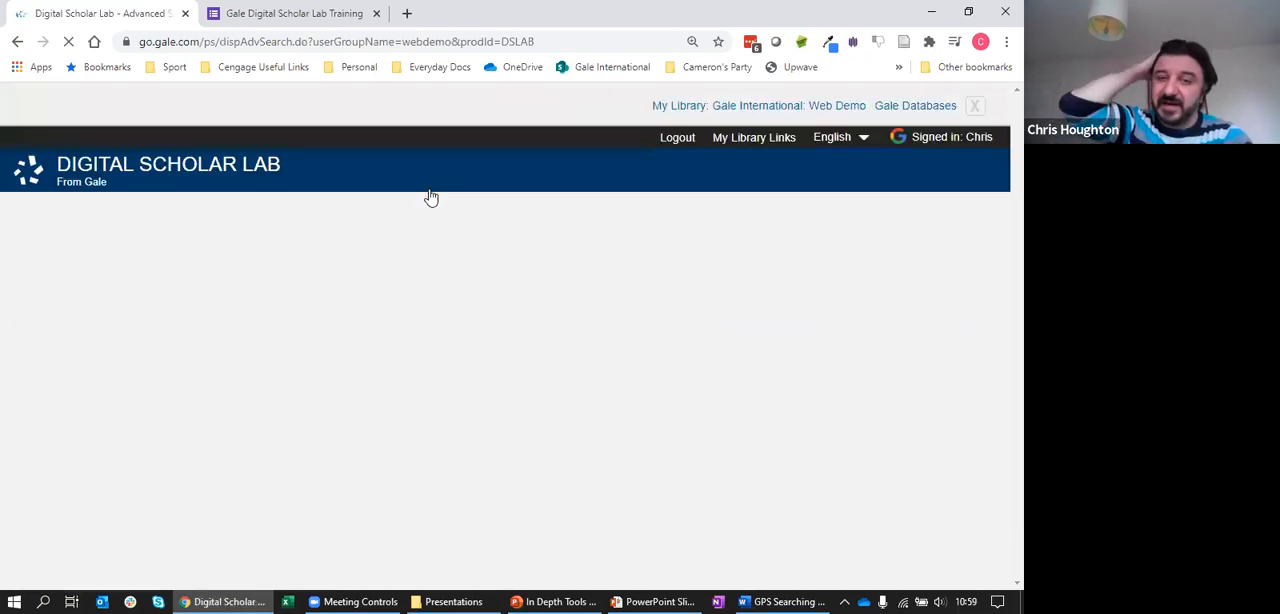
left_click(976, 105)
scroll(1000, 160, "down", 4)
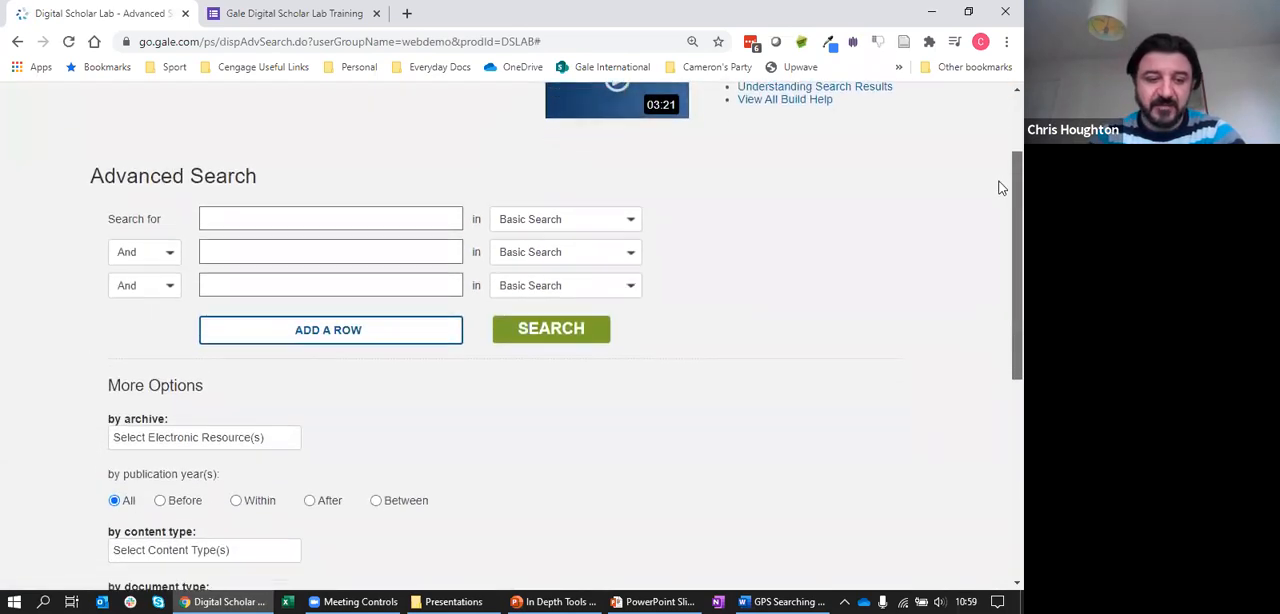
Look through the archives that can be chosen as a filter in Advanced Search
left_click(210, 214)
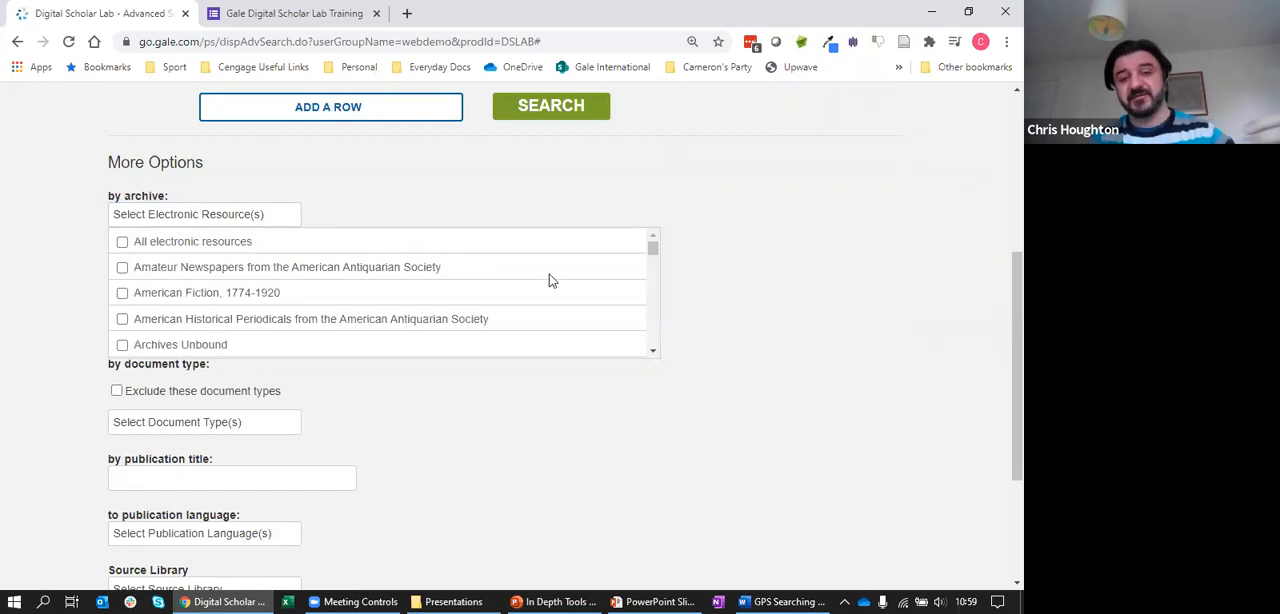
left_click_drag(653, 251, 653, 266)
left_click(653, 293)
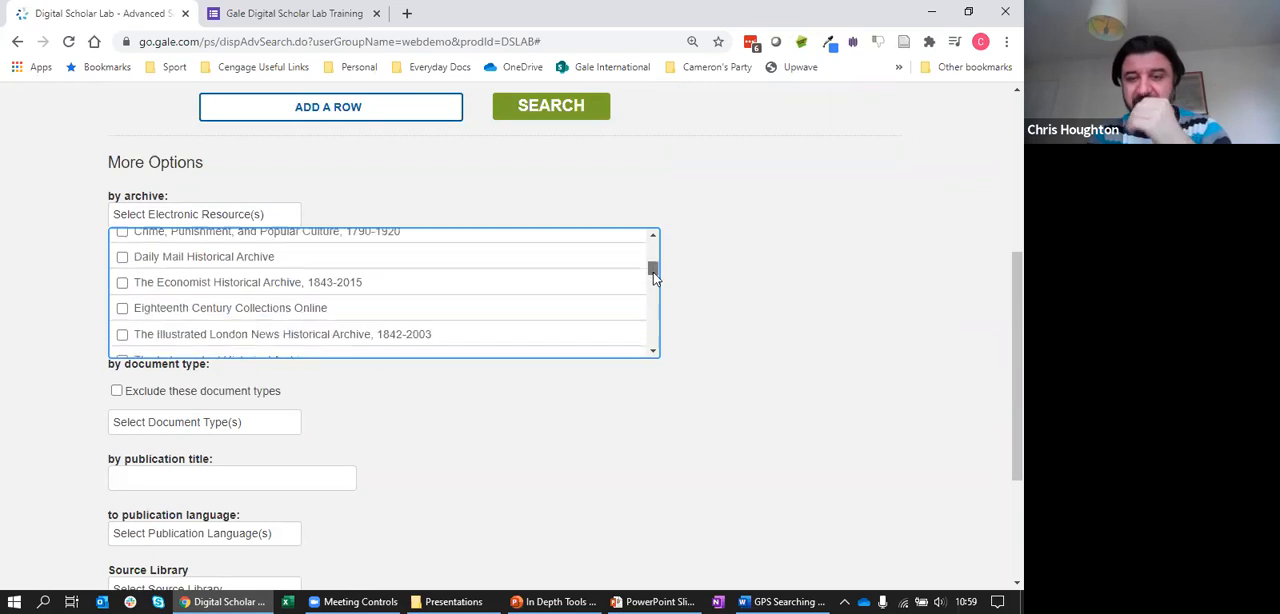
left_click_drag(653, 297, 663, 240)
left_click_drag(1014, 297, 1000, 129)
Return to the Build page, read the Beta Feature notice for the upload section and close it
left_click(14, 43)
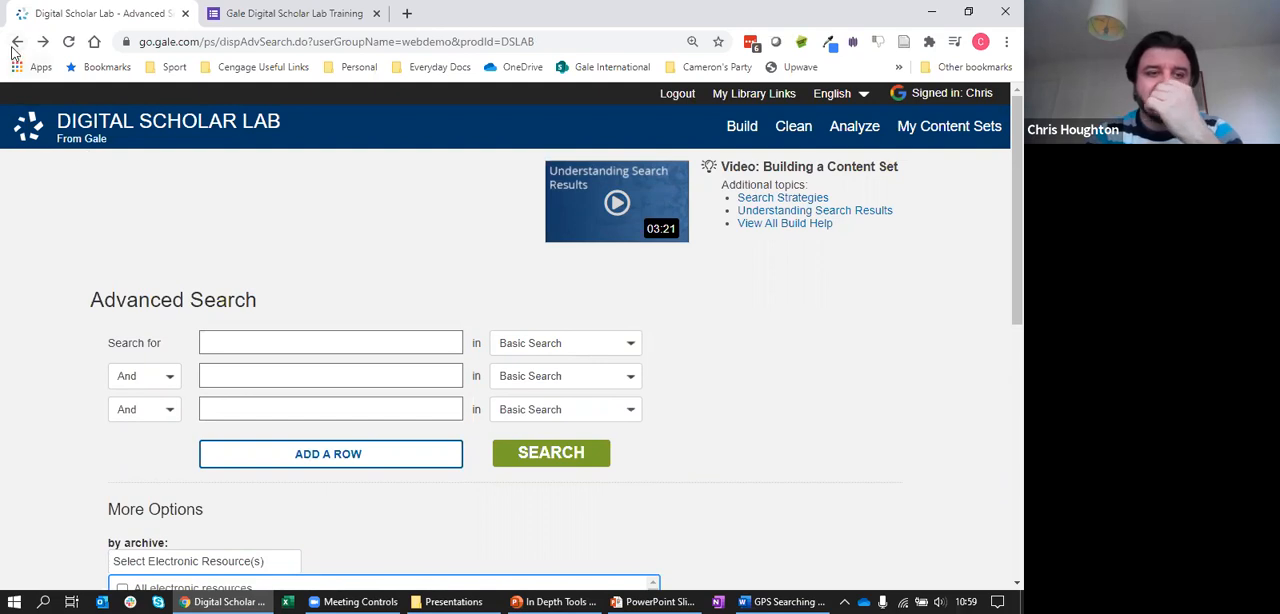
left_click(16, 42)
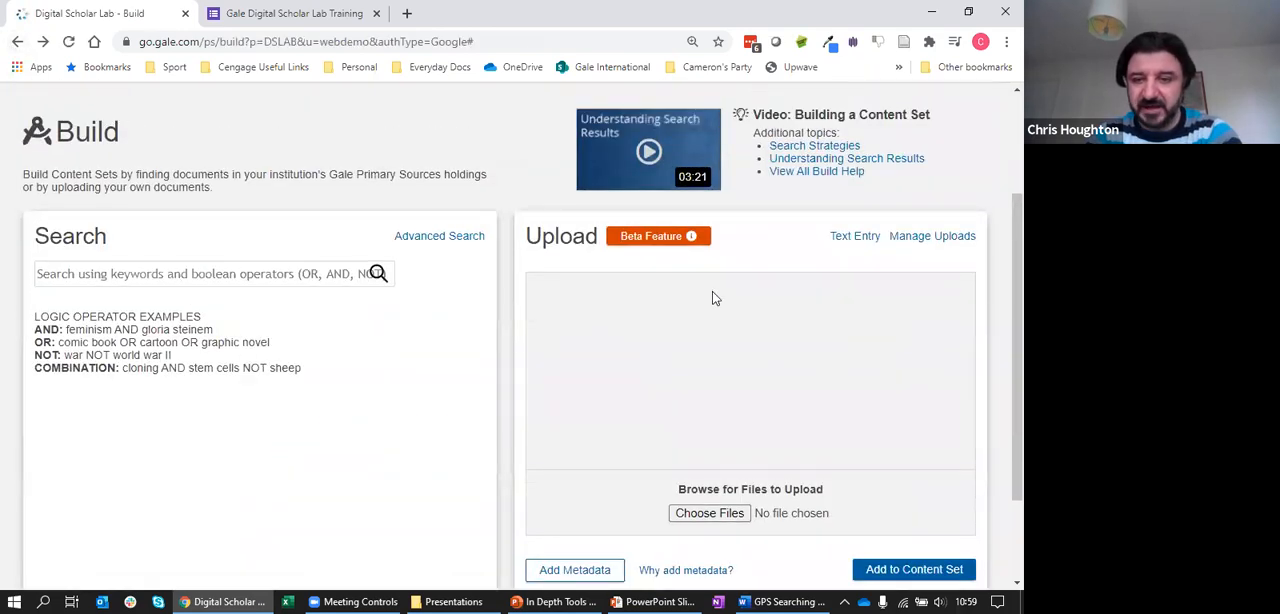
left_click(664, 246)
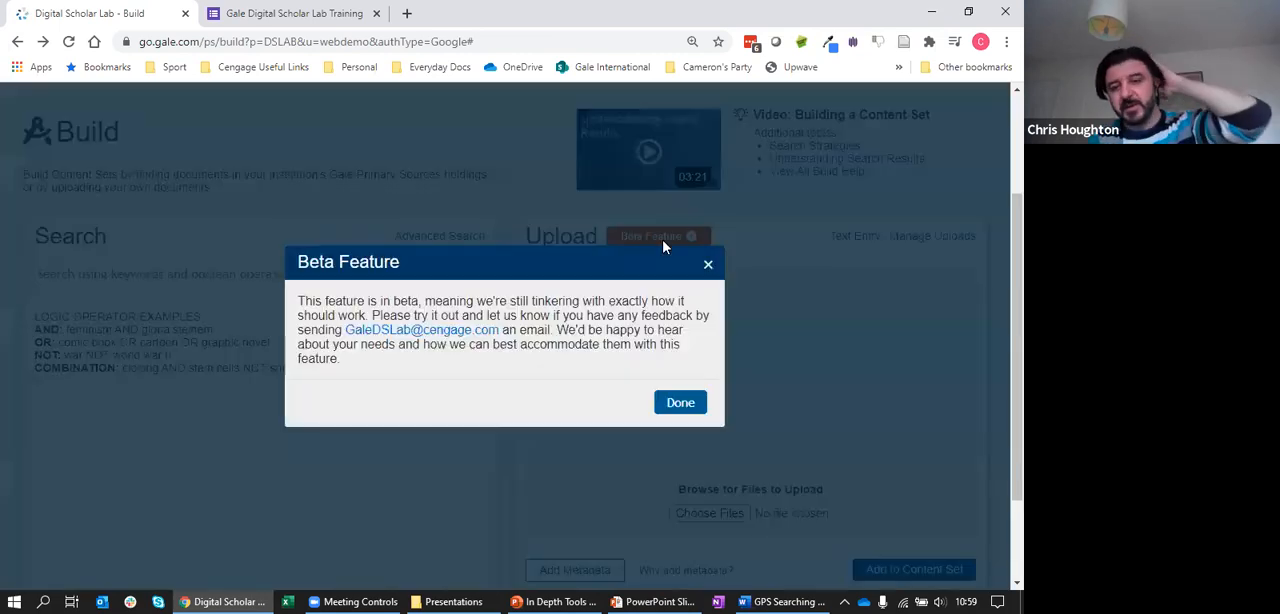
left_click(686, 403)
Try to add metadata before uploading any documents, and close the message
left_click_drag(1013, 297, 1013, 357)
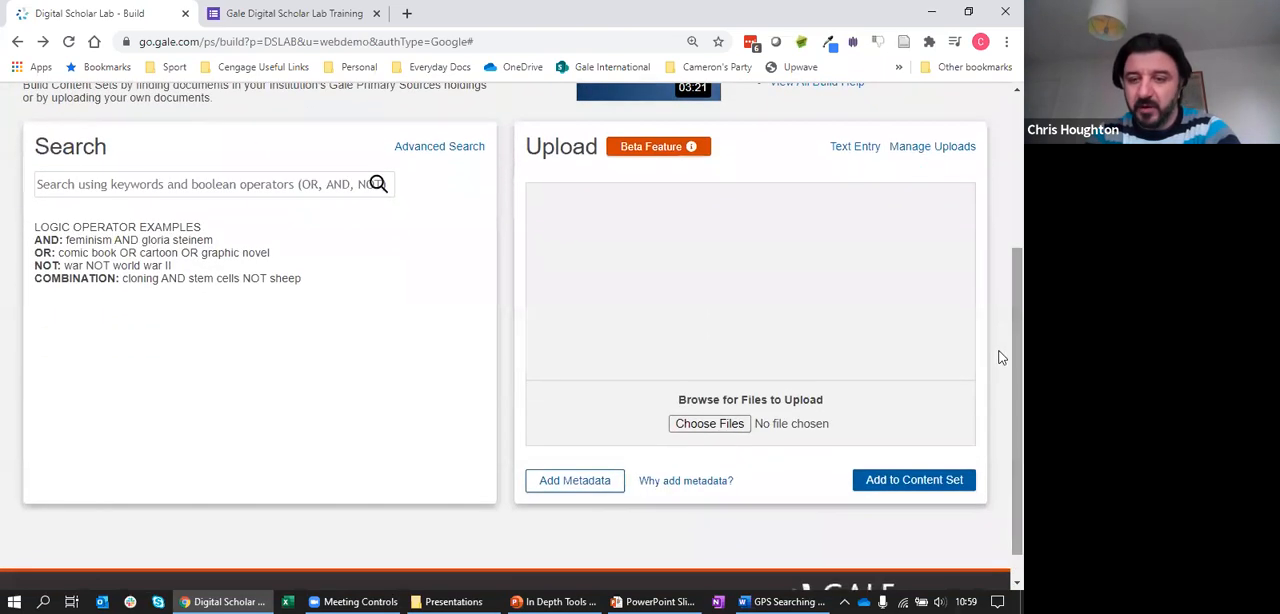
left_click(584, 486)
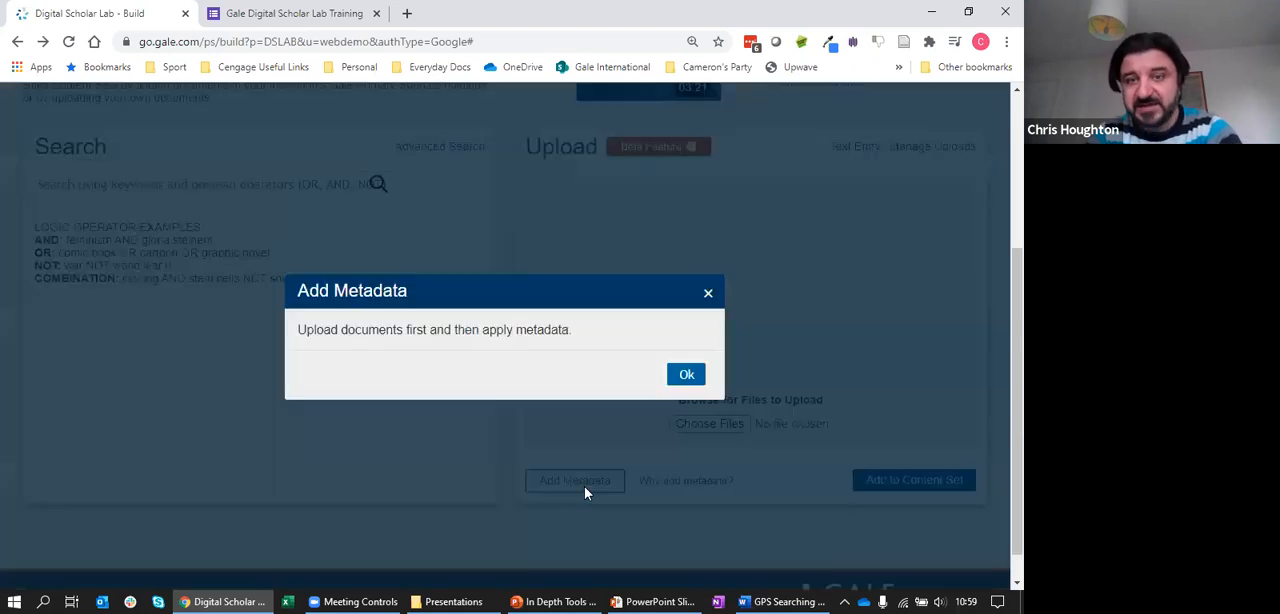
left_click(684, 376)
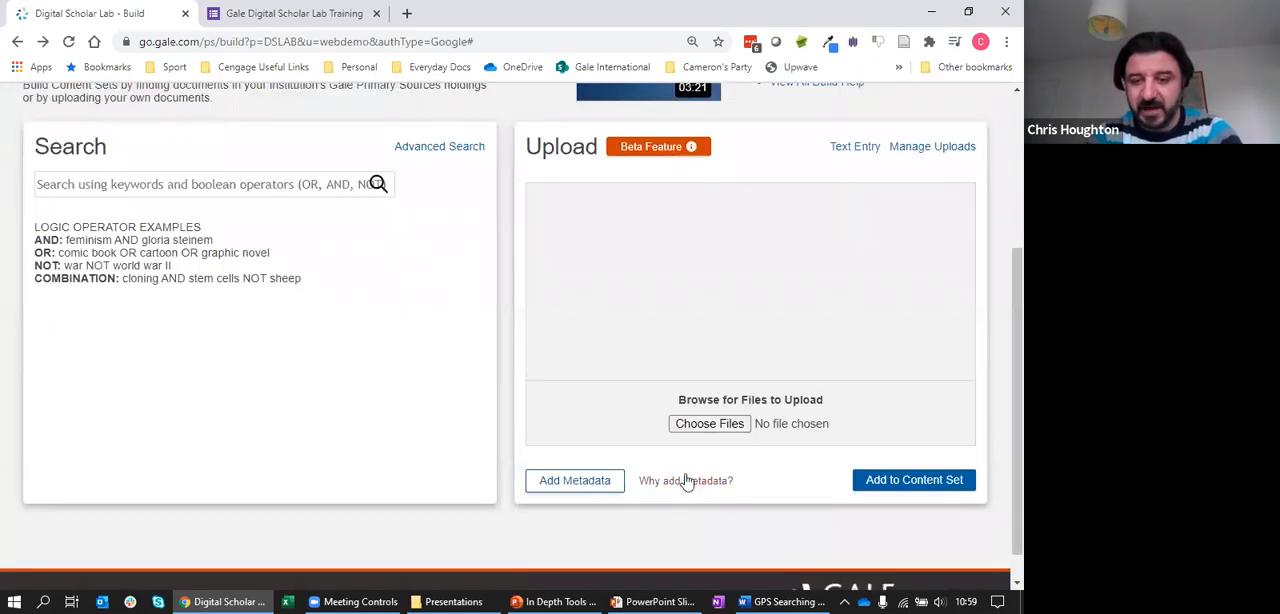
Upload alhambra.txt and america.txt from the IRVING folder, enlarging the file selection window
left_click(709, 424)
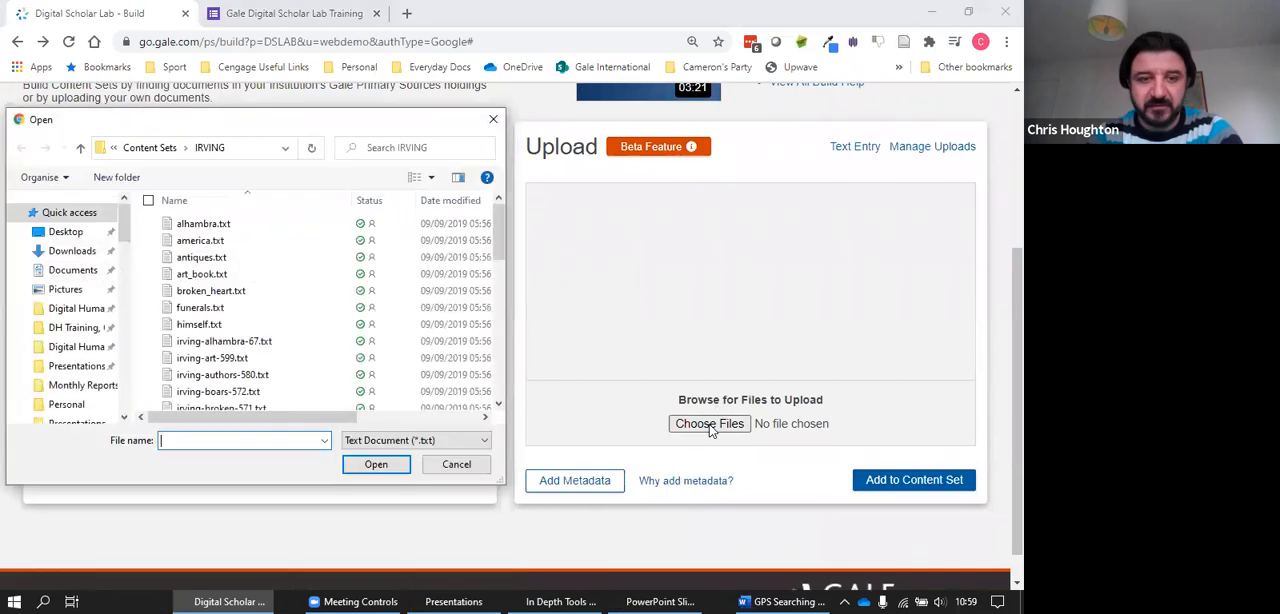
left_click(153, 223)
left_click(153, 240)
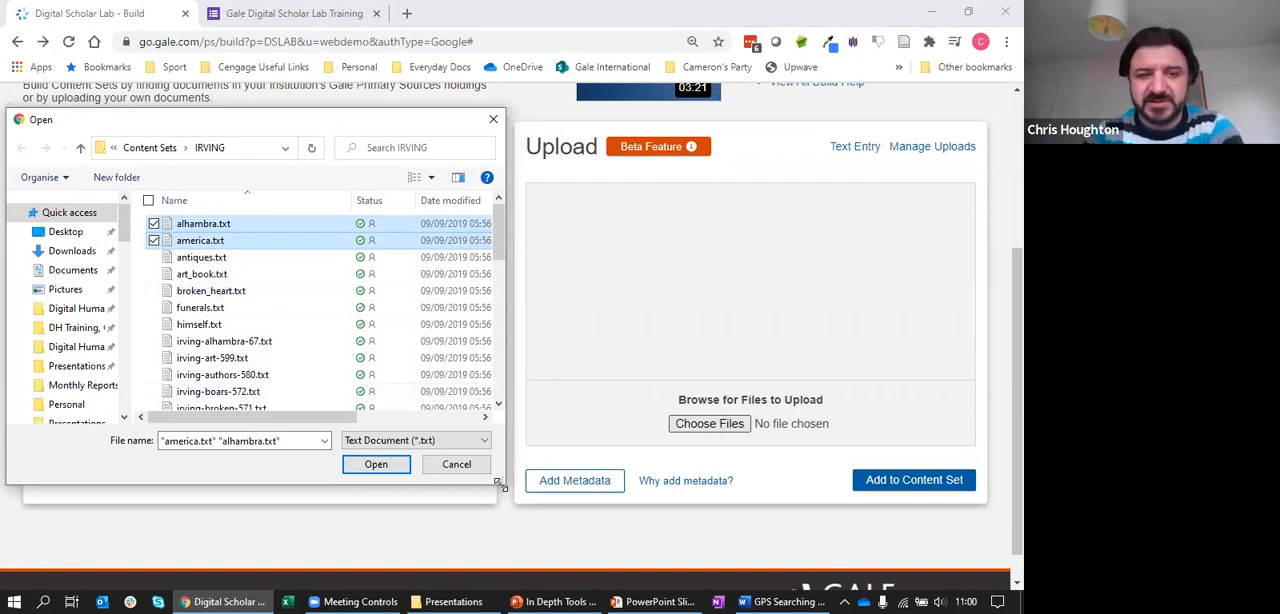
left_click_drag(499, 483, 844, 576)
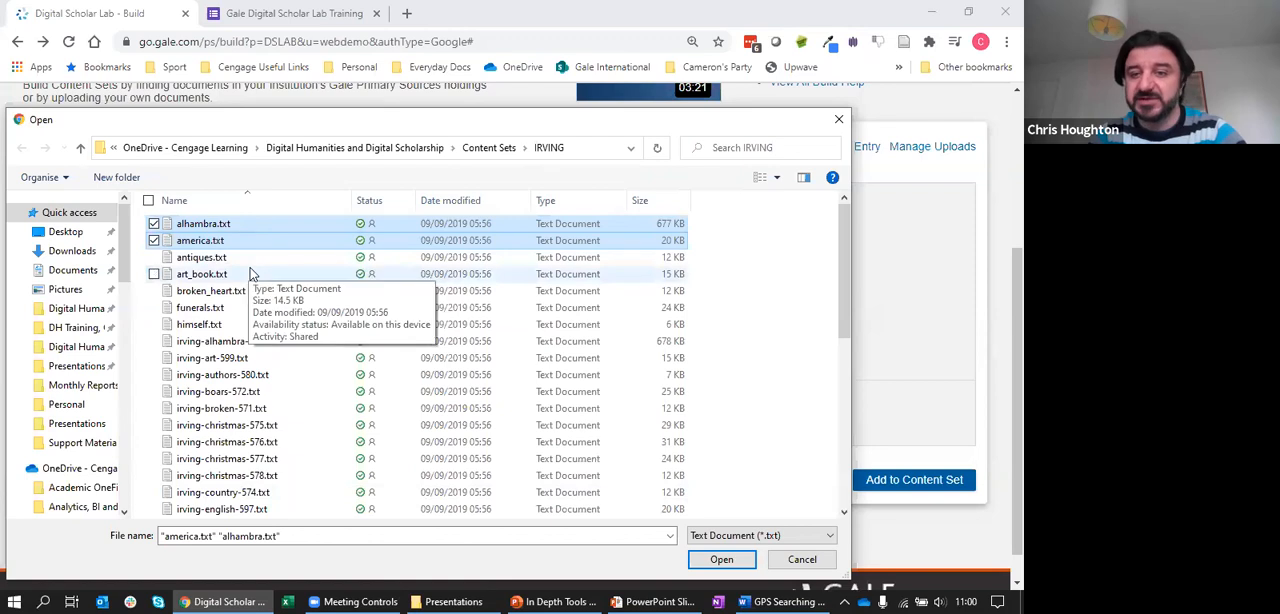
left_click(721, 560)
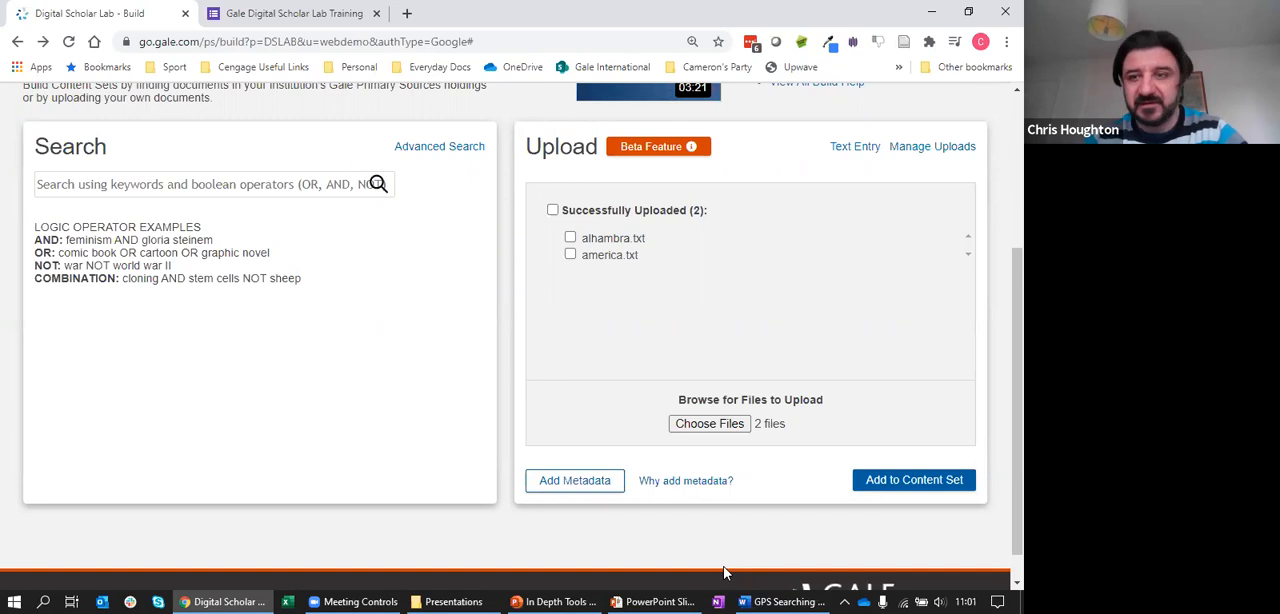
Select both uploaded files, review the Quick and Bulk ways of applying metadata, and cancel
left_click(553, 211)
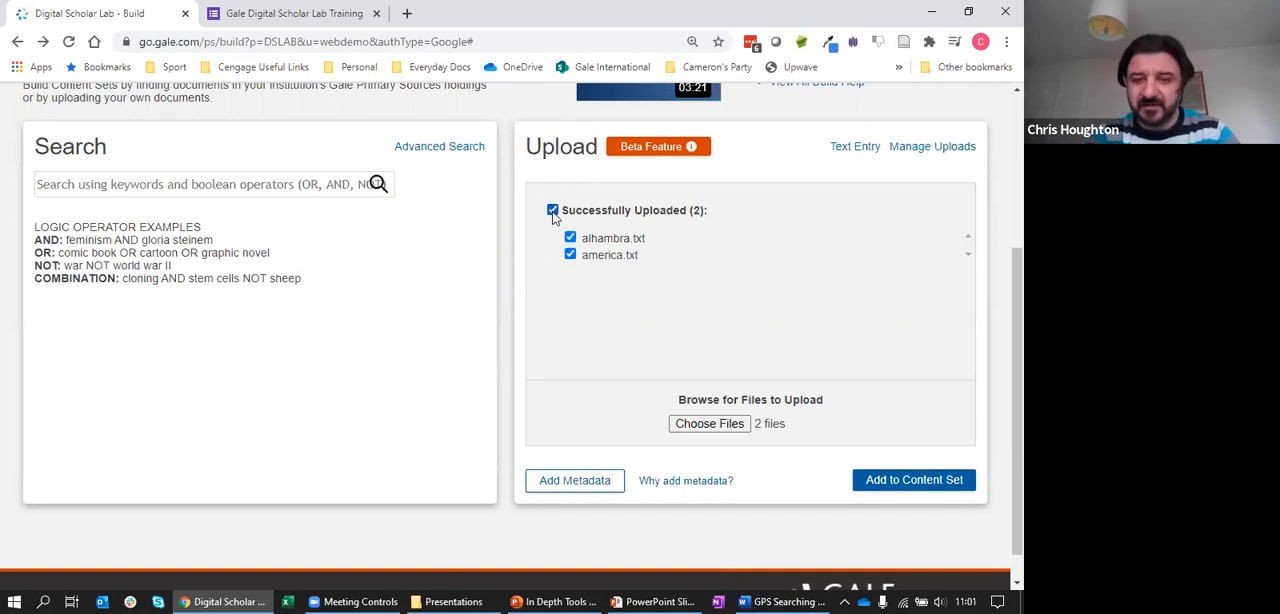
left_click(612, 481)
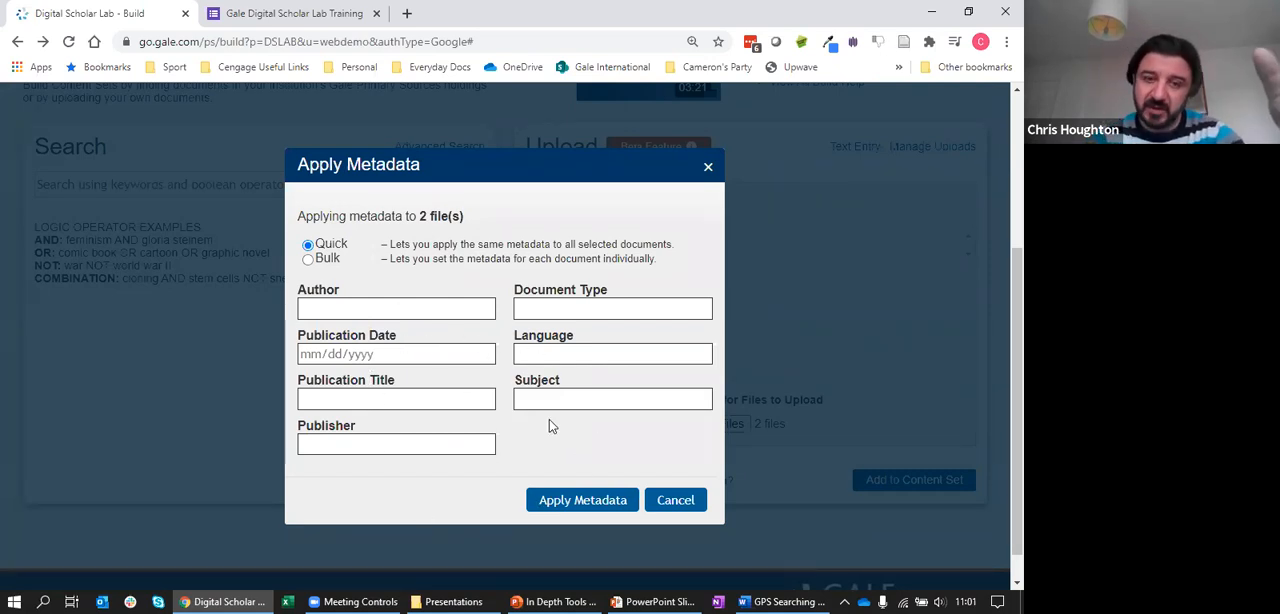
left_click(309, 260)
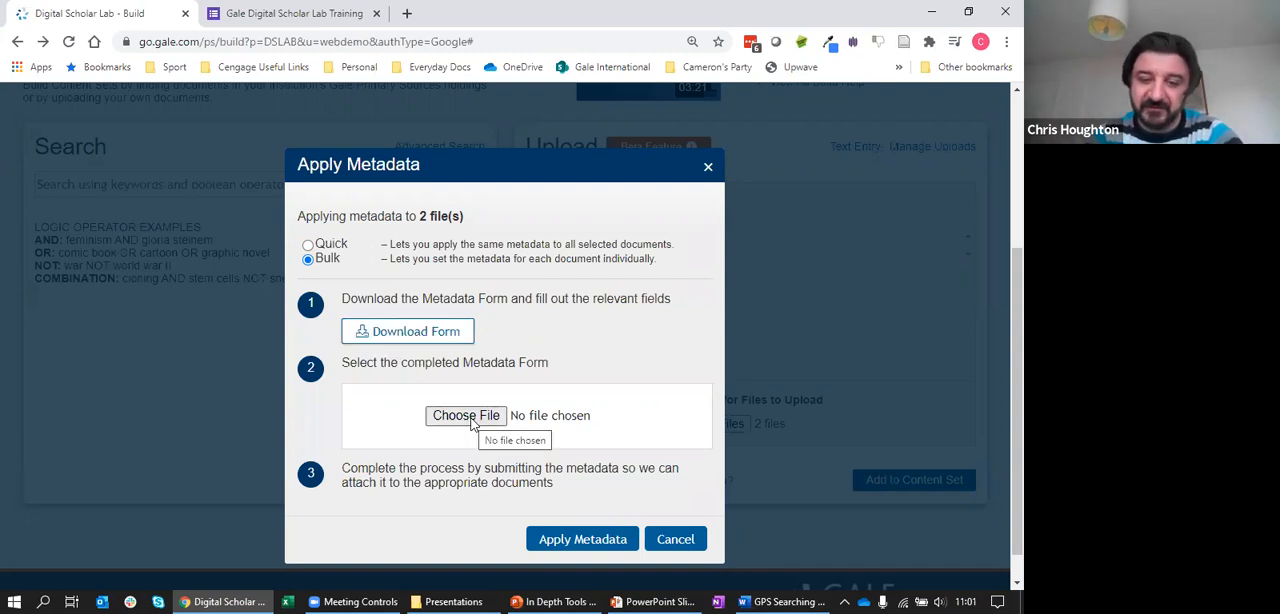
left_click(673, 538)
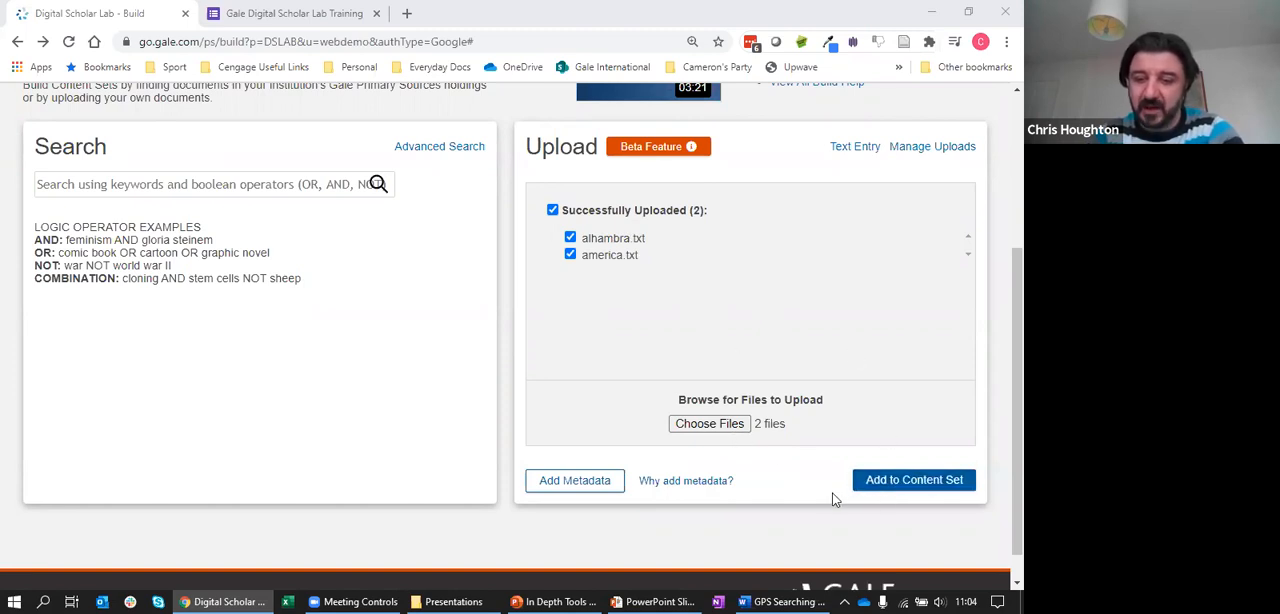
Open Manage Uploads and look through the list of uploaded documents and their metadata
left_click(904, 153)
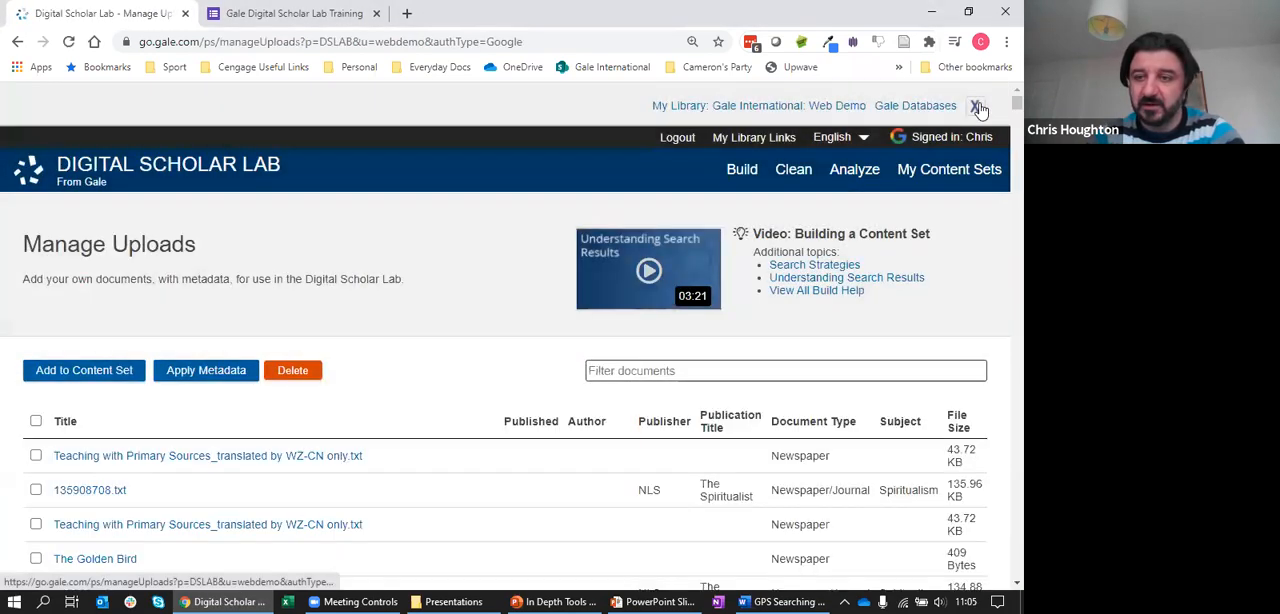
scroll(985, 110, "down", 1)
scroll(1000, 140, "down", 15)
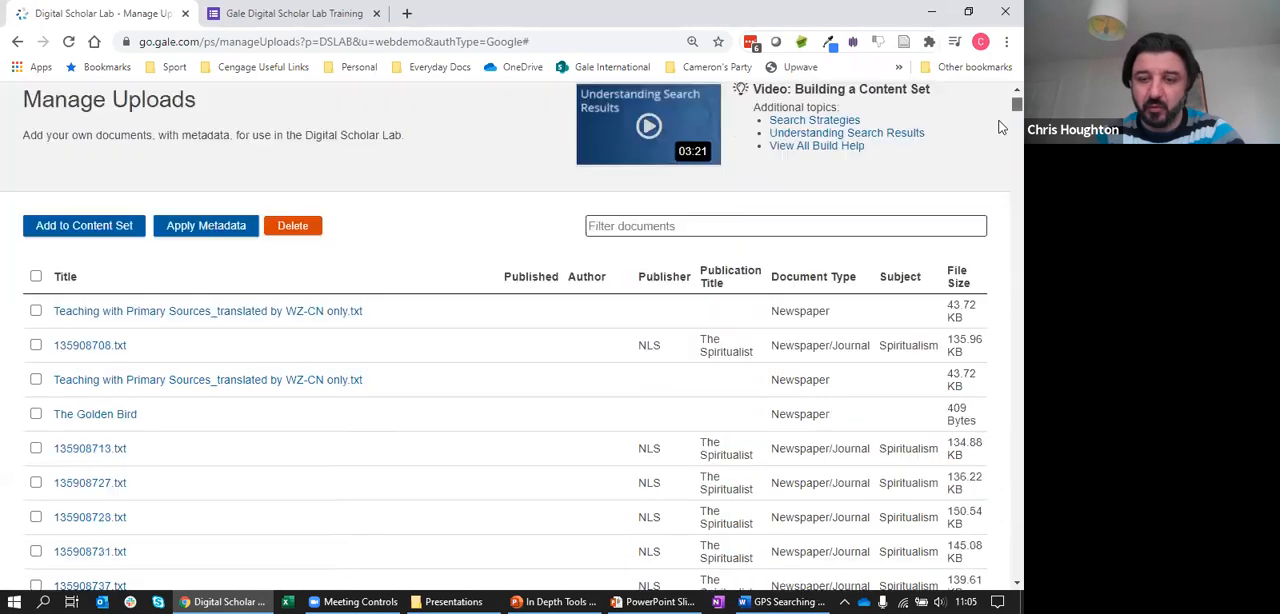
scroll(1000, 183, "down", 15)
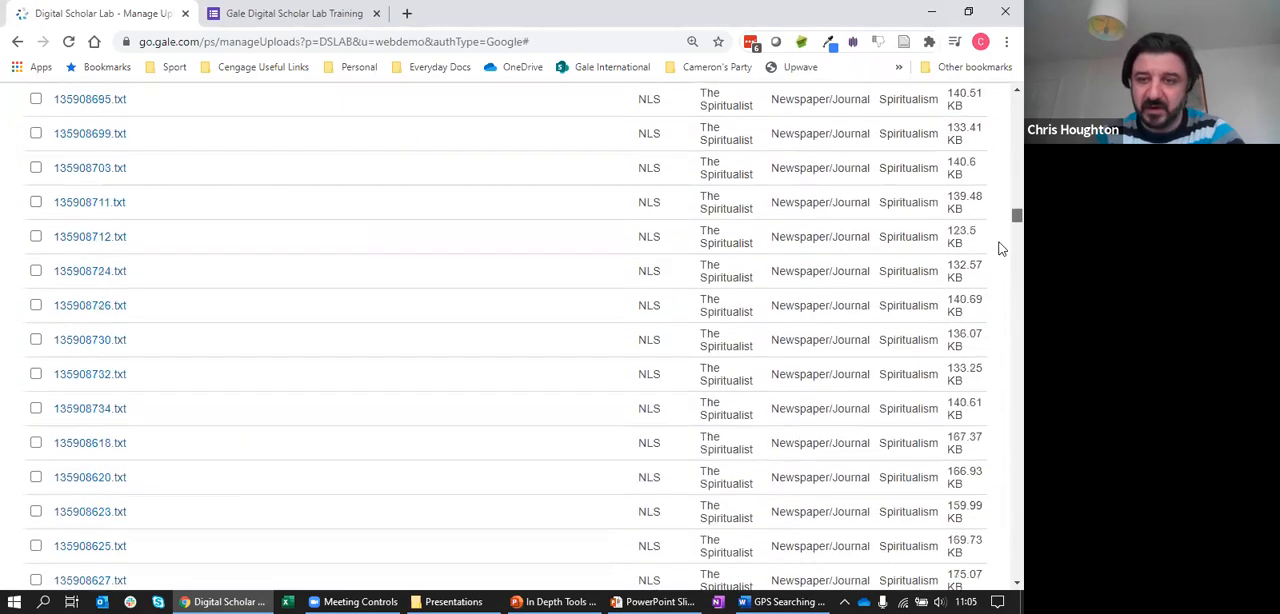
left_click_drag(999, 207, 1000, 79)
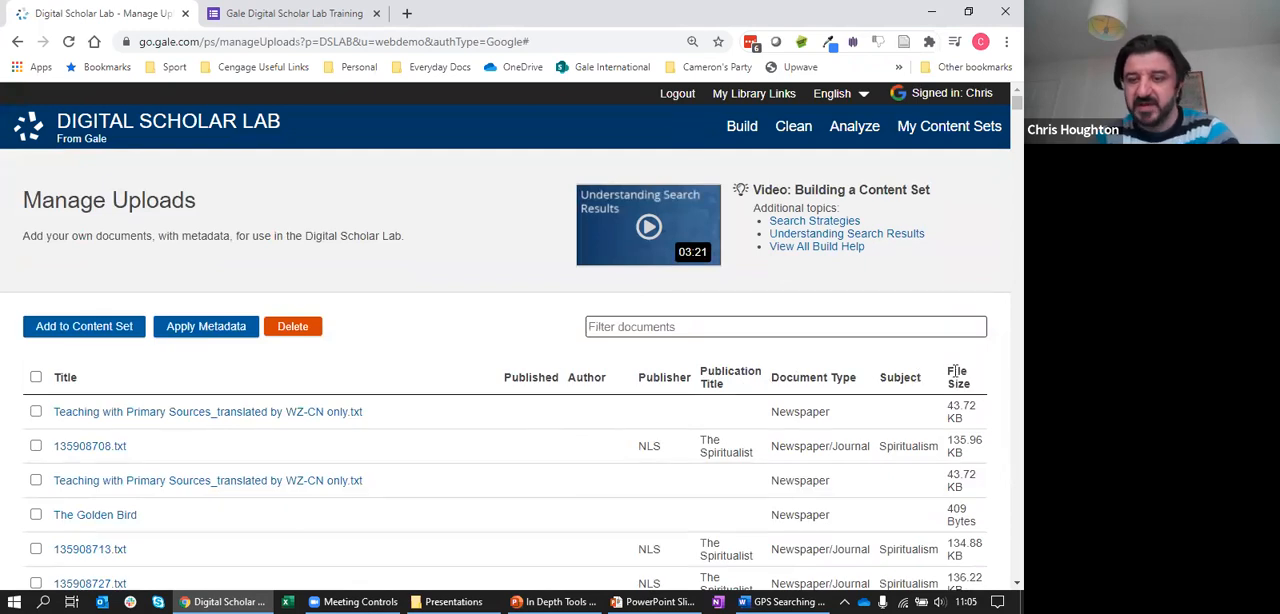
Filter the uploaded documents by "irving" and select alhambra.txt and antiques.txt
left_click(637, 331)
type("irving")
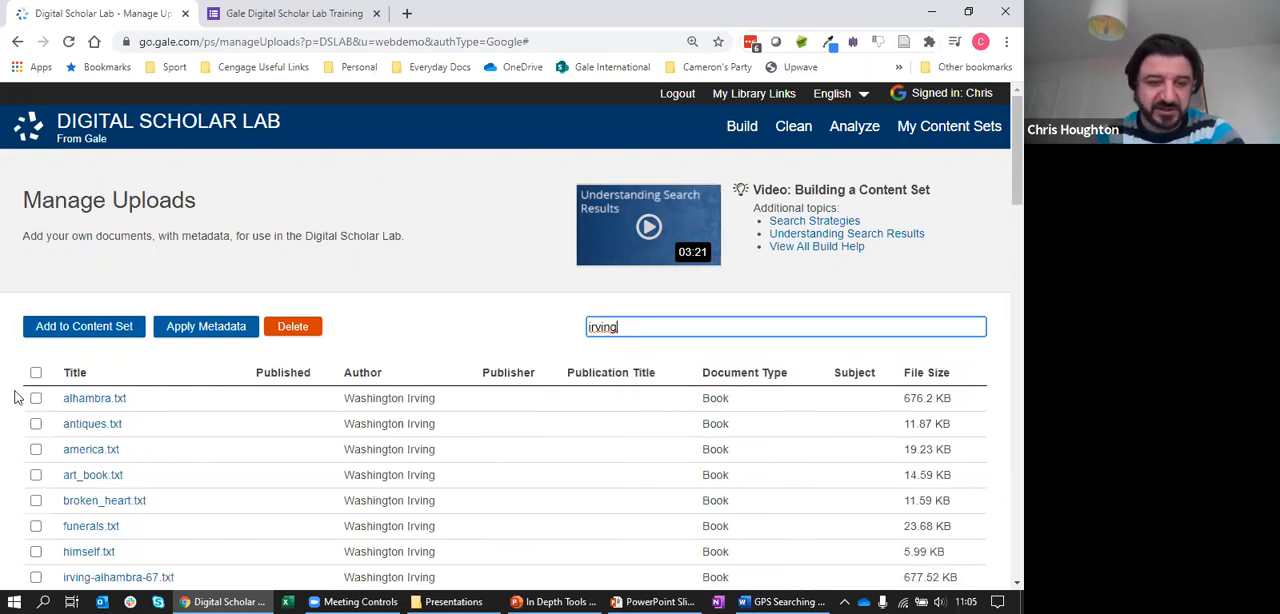
left_click(35, 398)
left_click(35, 424)
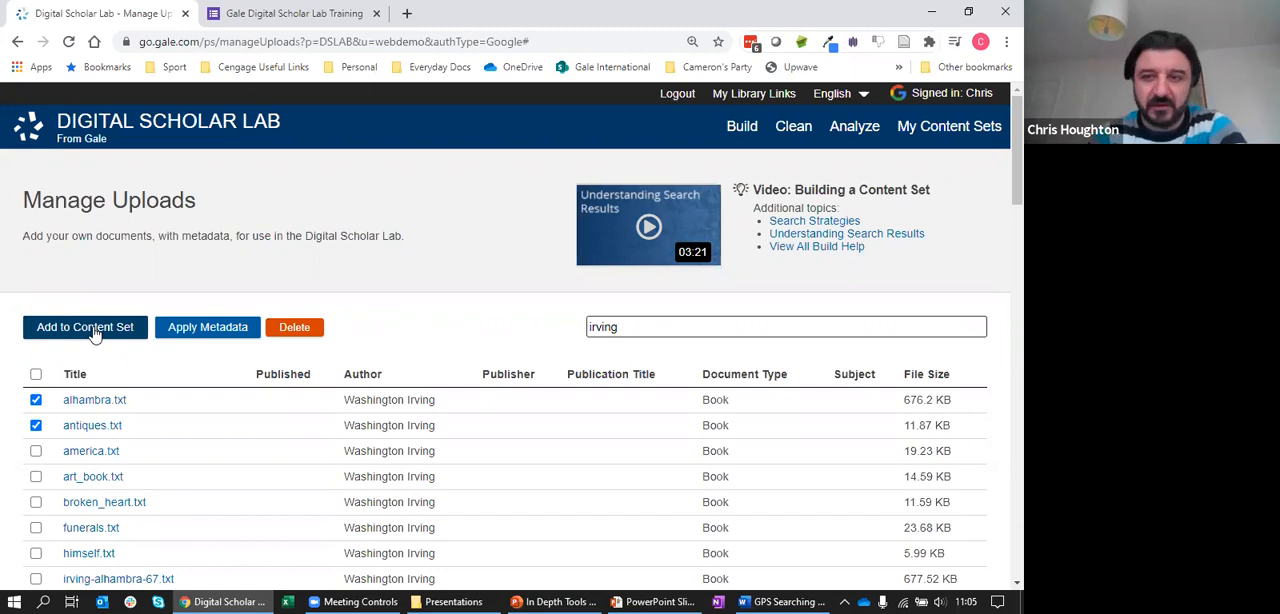
Go back to Advanced Search through the Build page and set the first search term to suffrag* in Entire Document
left_click(746, 136)
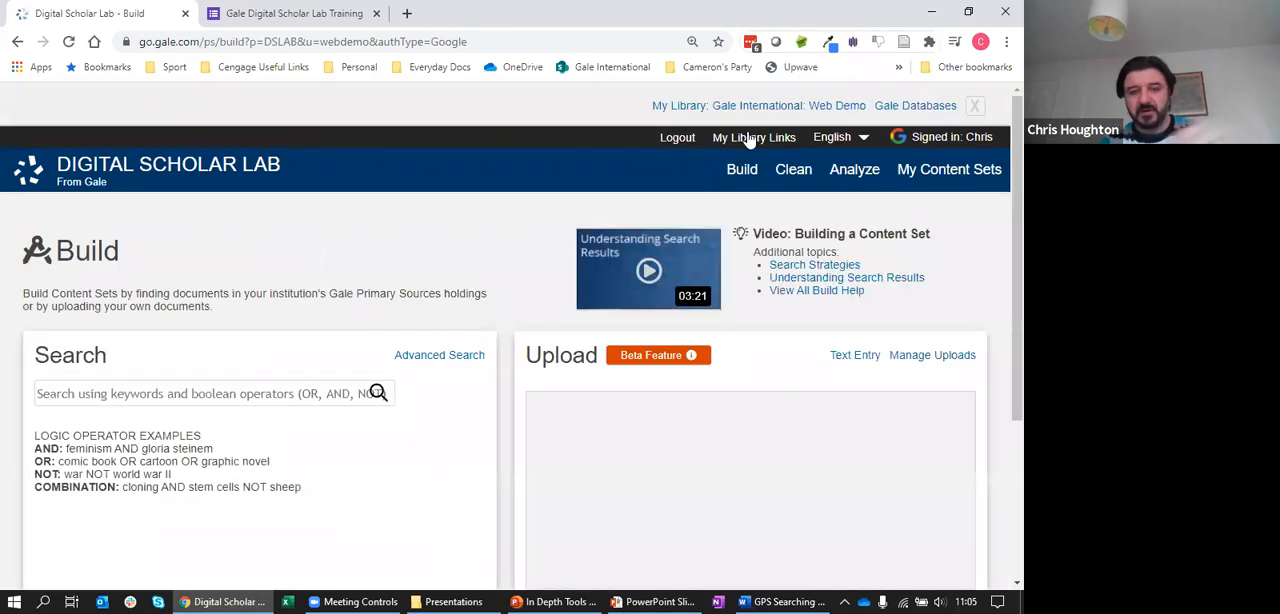
left_click(434, 357)
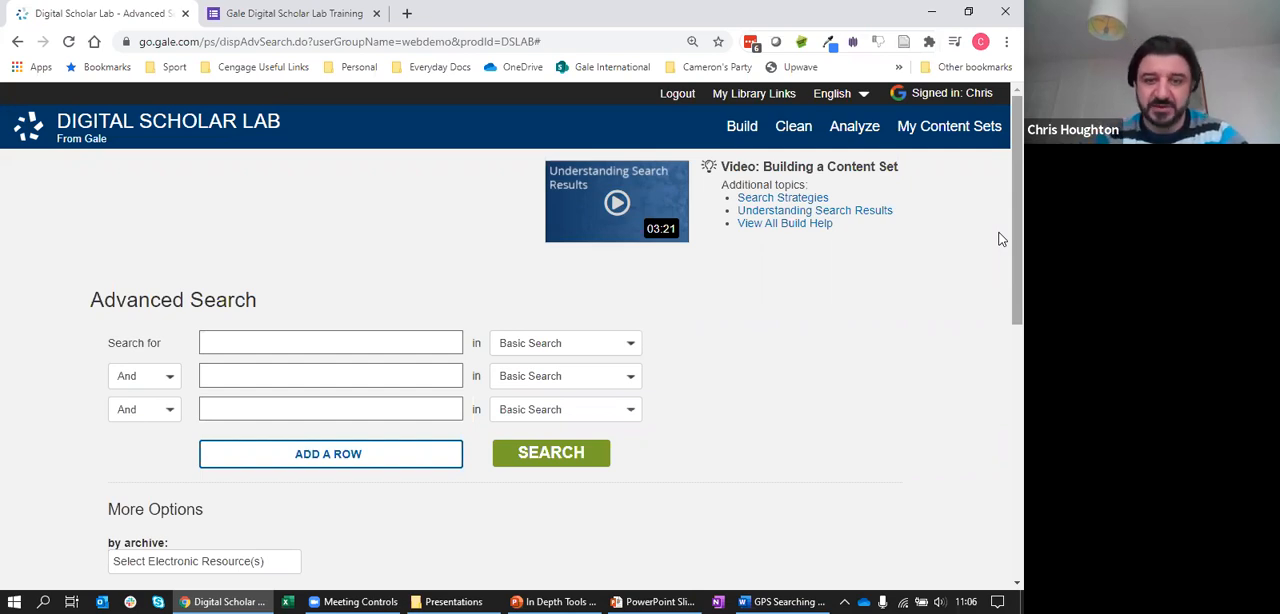
left_click(429, 338)
type("suffrag*")
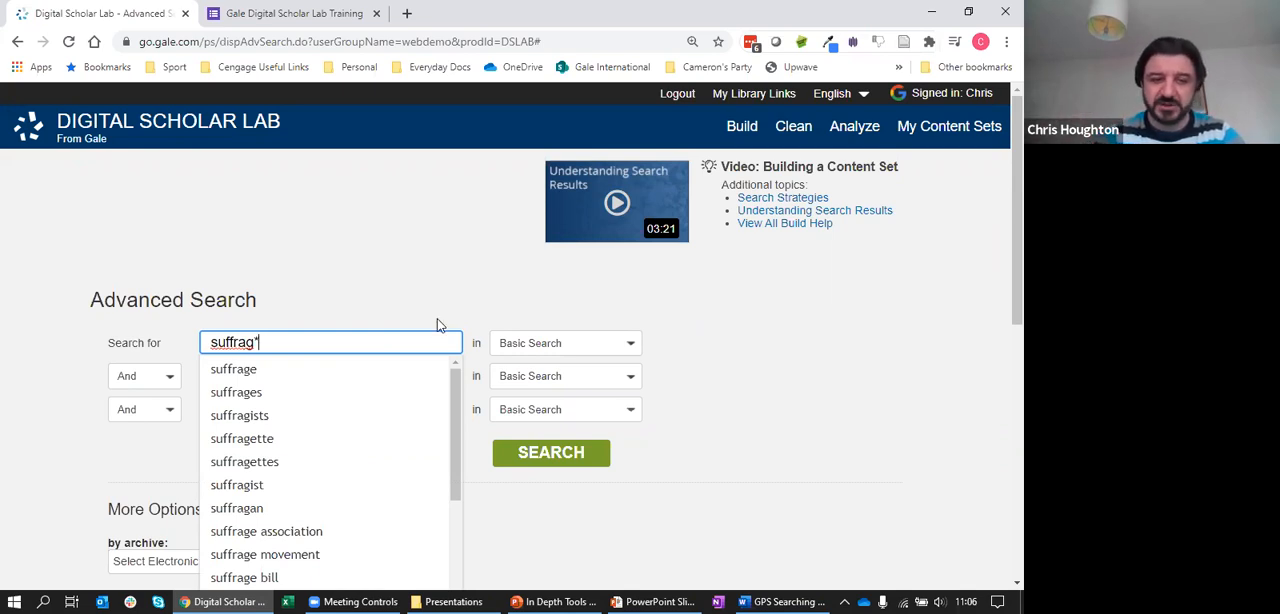
left_click(408, 286)
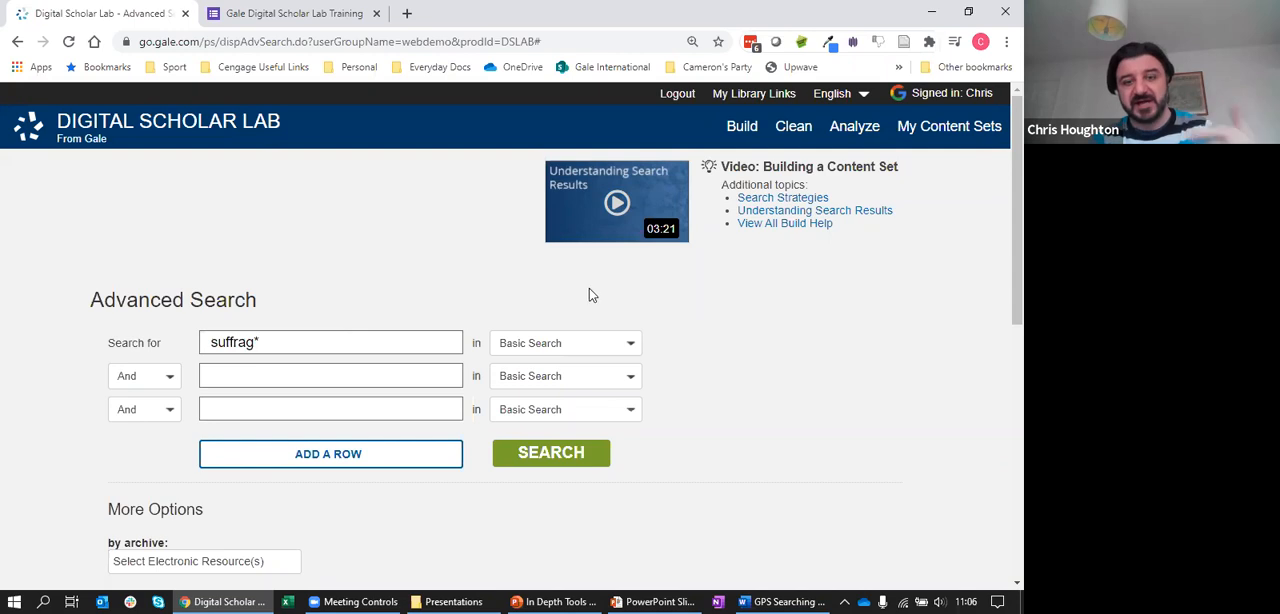
left_click(631, 343)
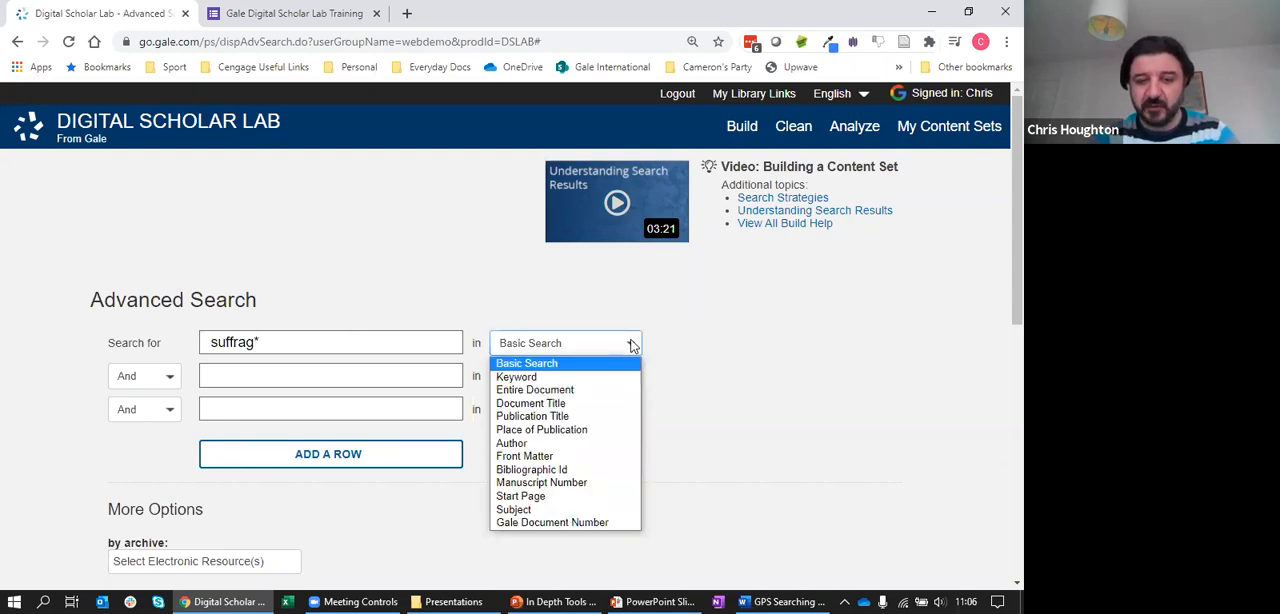
left_click(573, 390)
Check the electronic resources offered by the archive filter and close the list without selecting any
left_click_drag(1015, 223, 1015, 347)
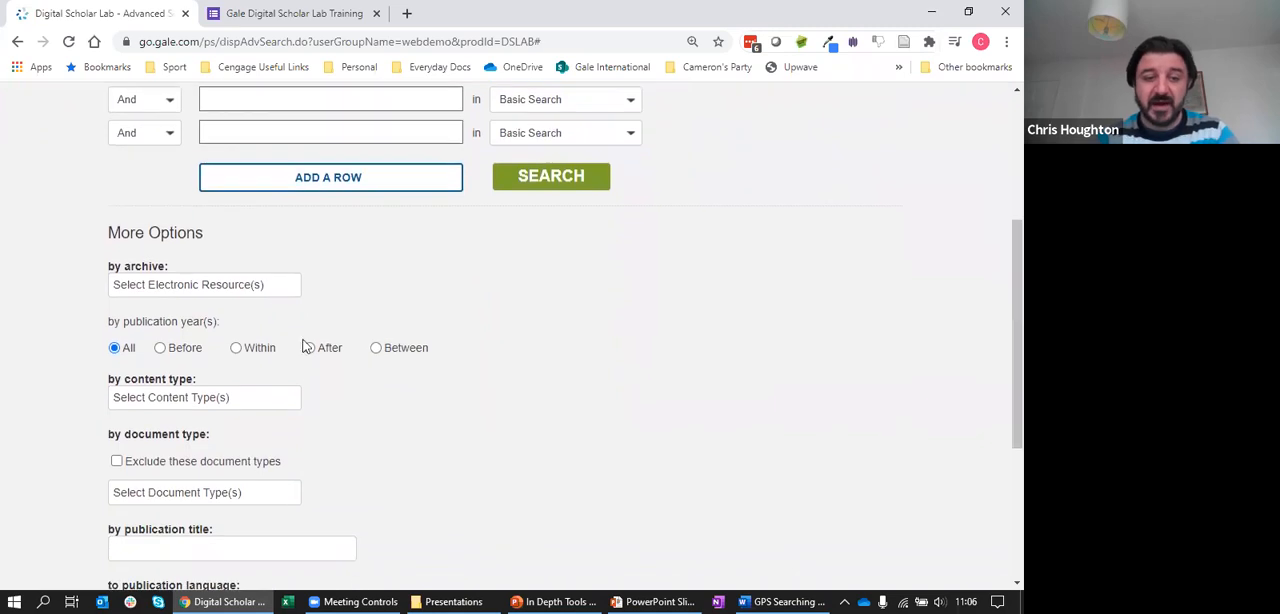
left_click(245, 288)
left_click_drag(652, 320, 691, 314)
left_click(728, 320)
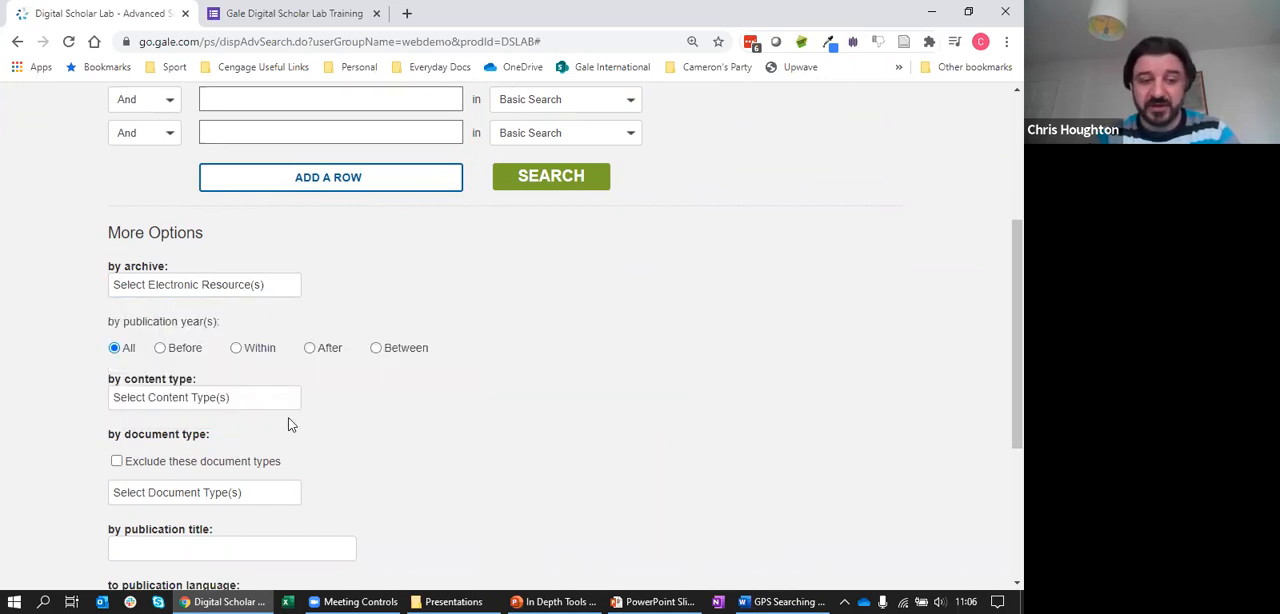
Limit the search to publication years between 1870 and 1920
left_click(376, 348)
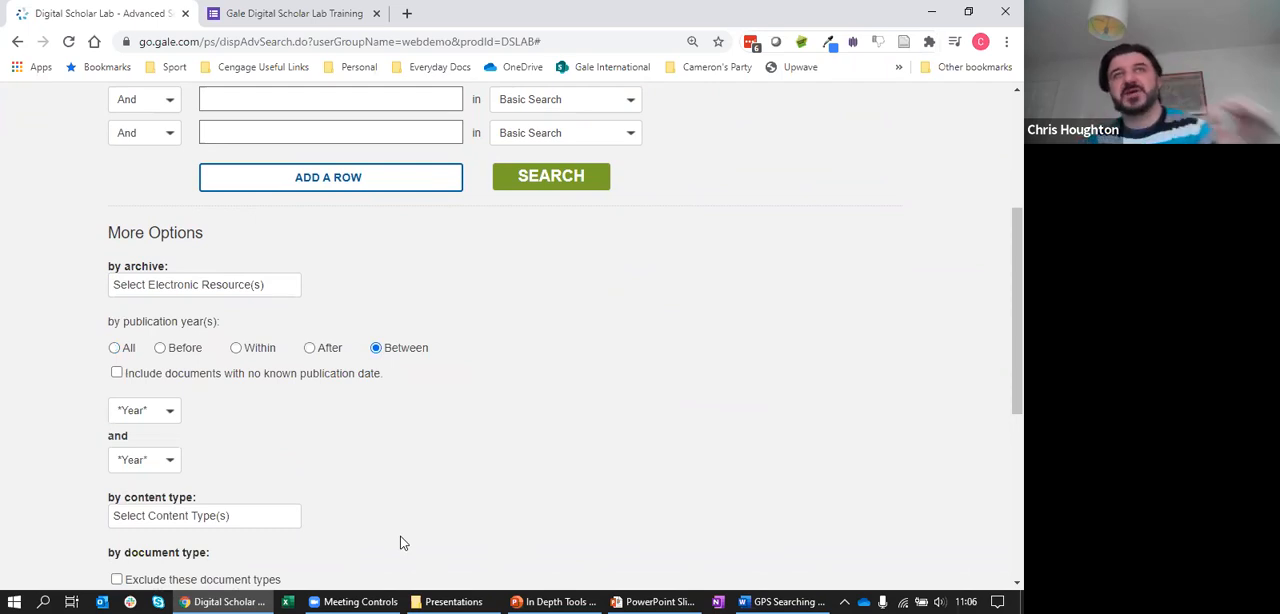
left_click(169, 420)
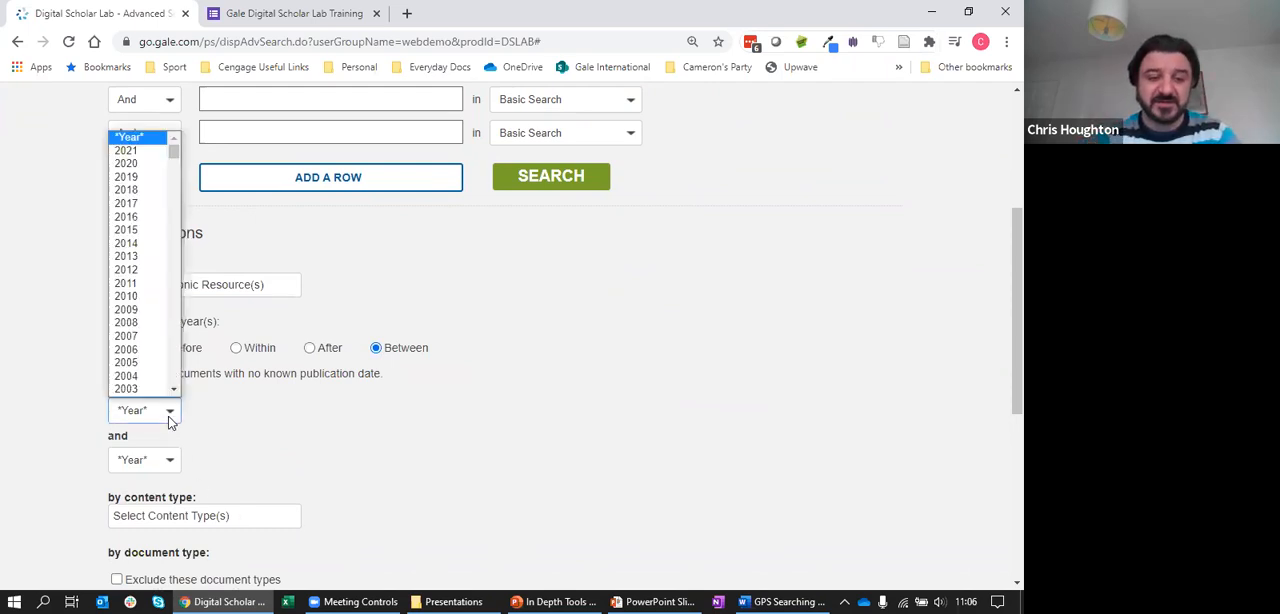
scroll(177, 355, "down", 15)
scroll(177, 355, "down", 20)
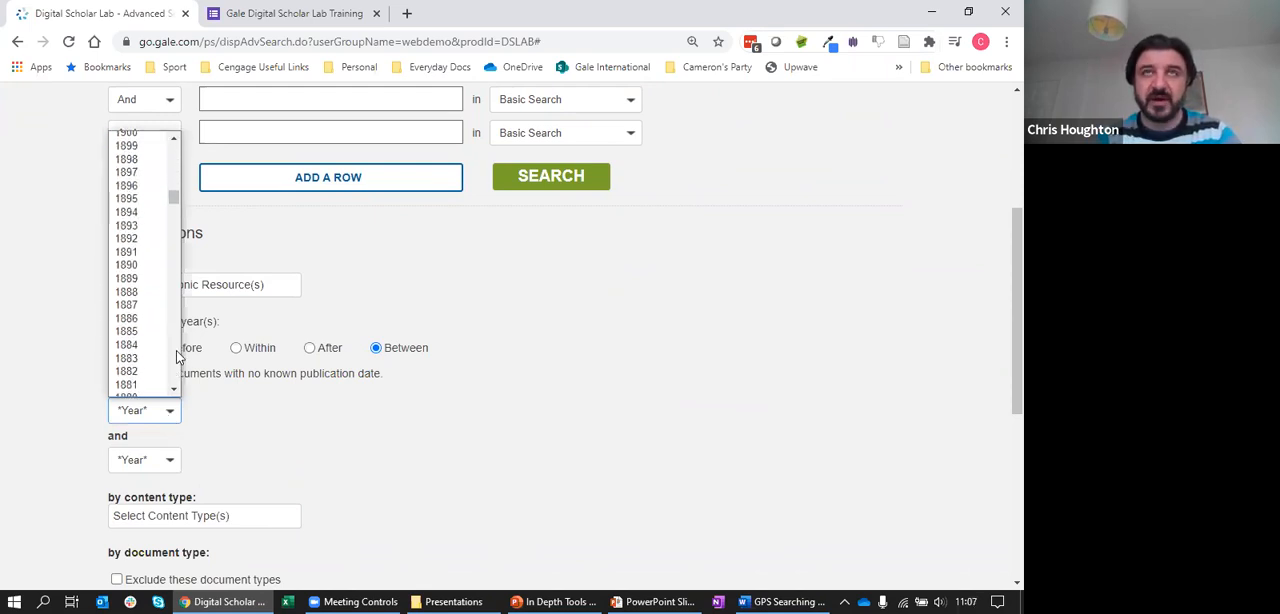
scroll(150, 165, "up", 7)
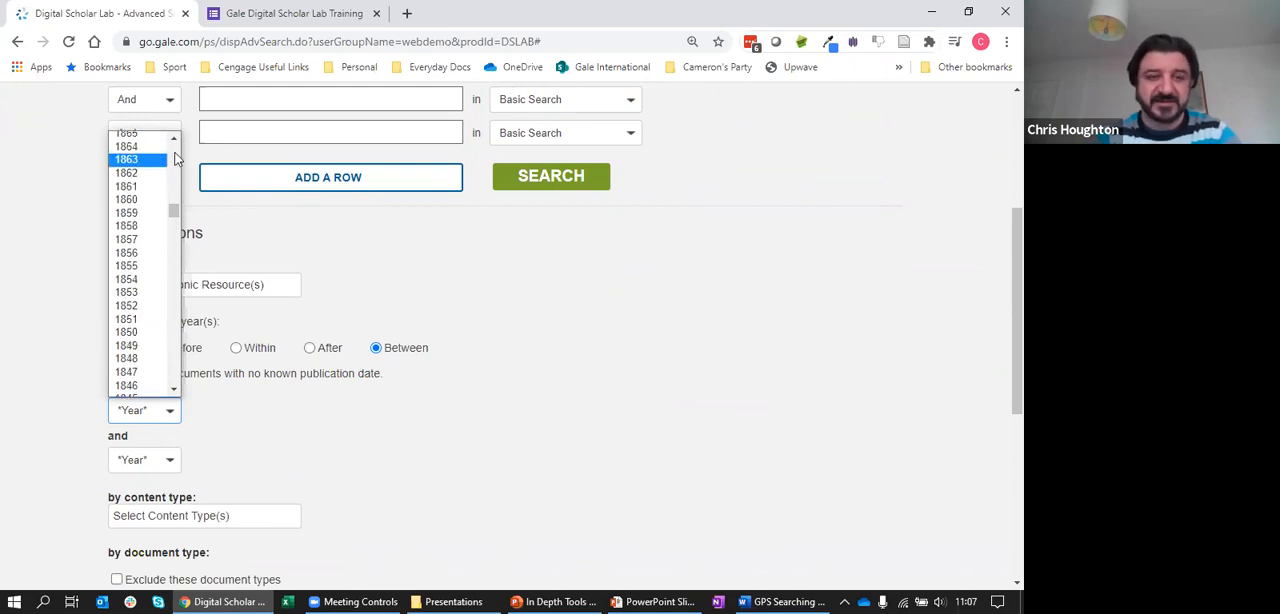
left_click(176, 139)
left_click(146, 165)
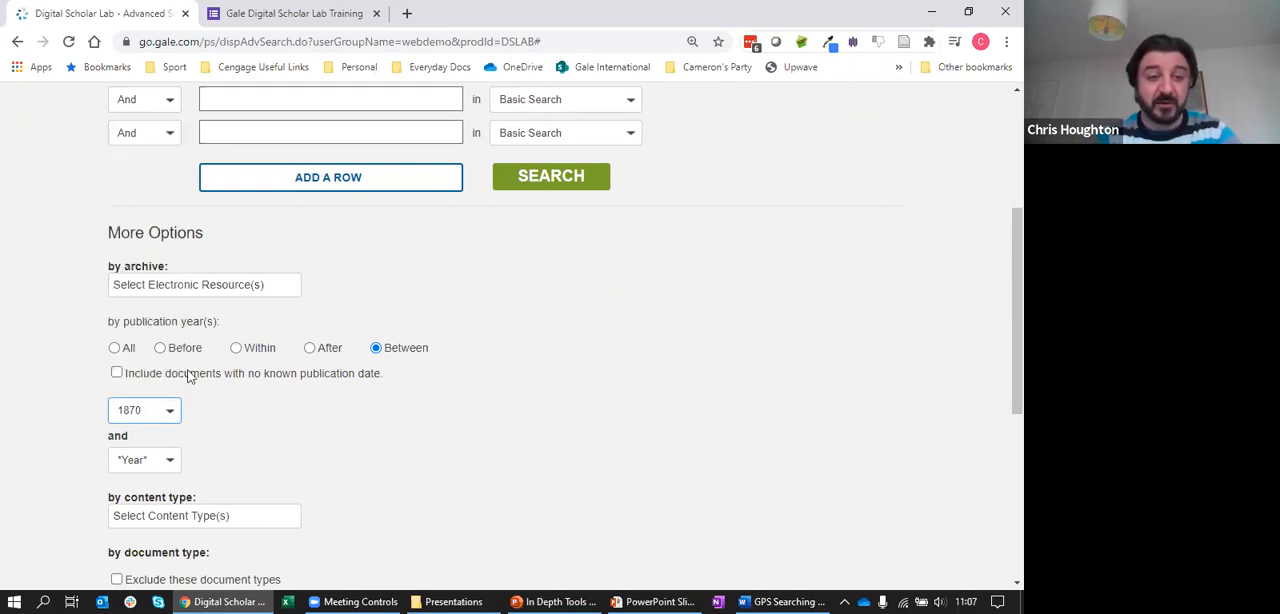
left_click(171, 463)
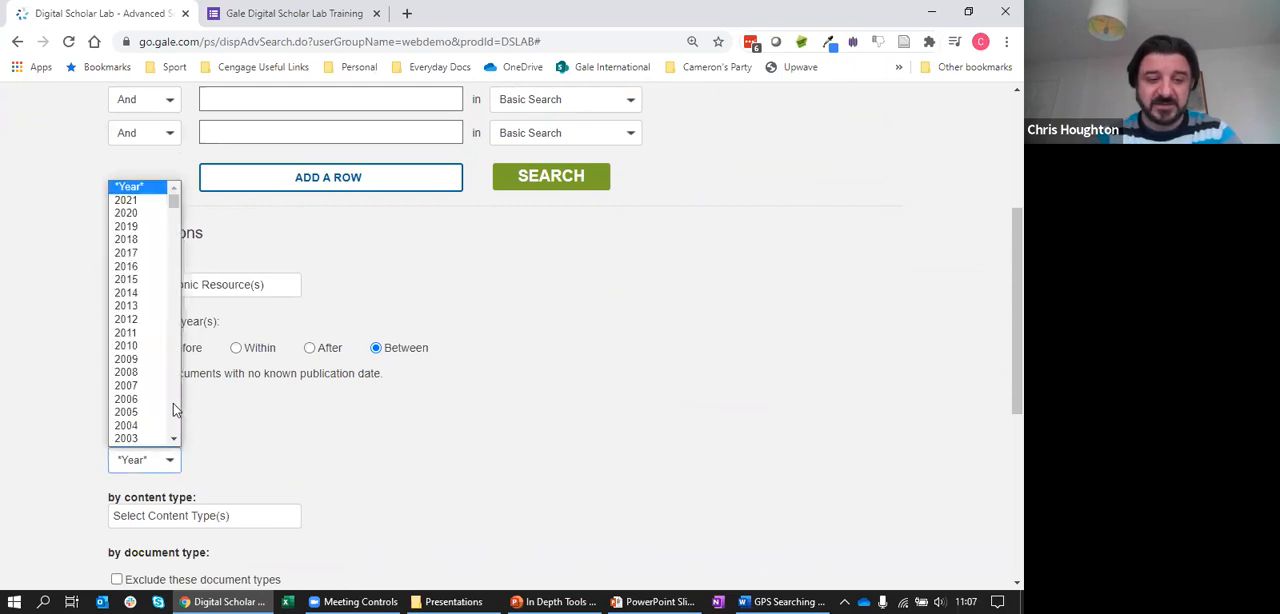
scroll(173, 403, "down", 10)
scroll(173, 403, "down", 5)
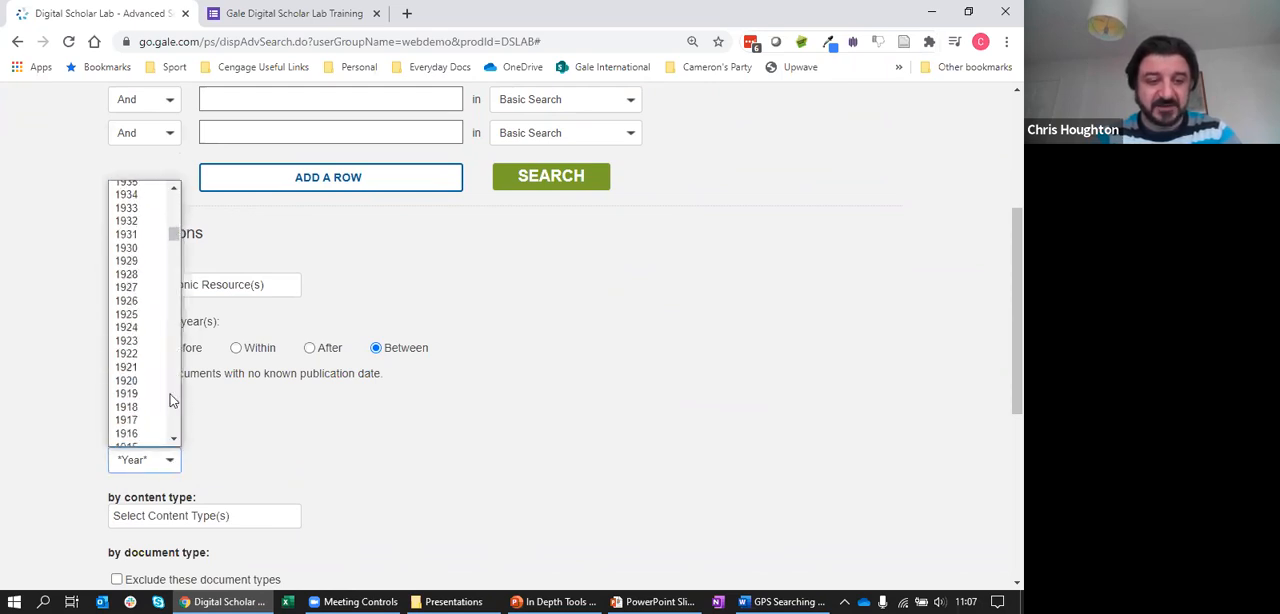
left_click(135, 368)
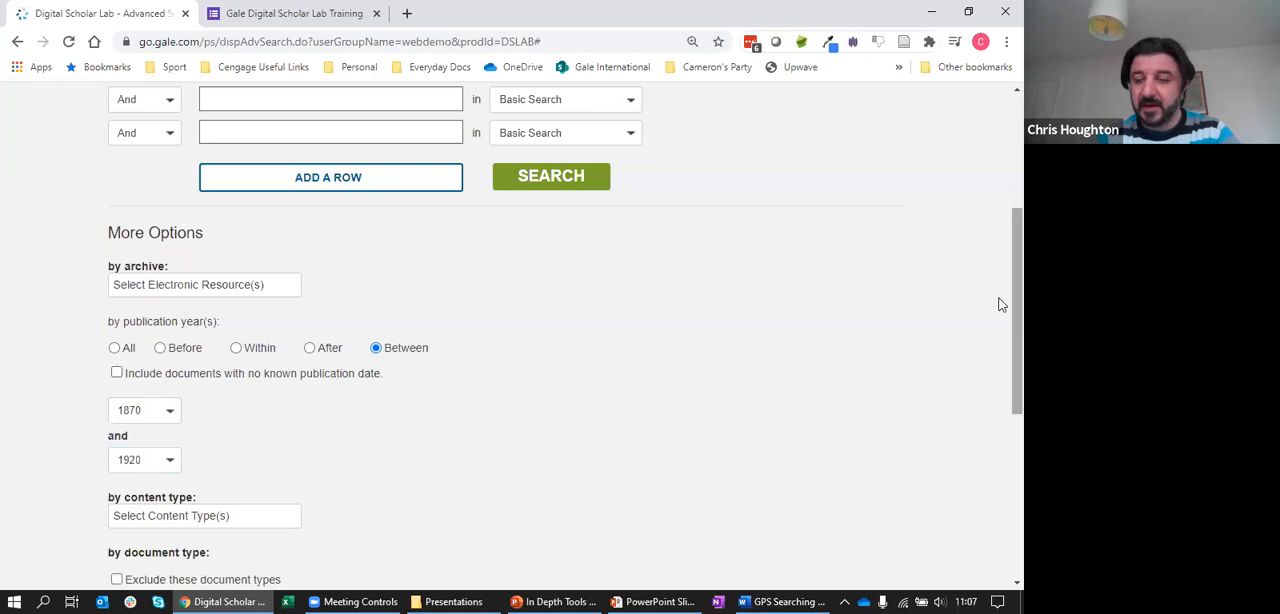
Check the content type and publication language filters without selecting any option
scroll(1000, 305, "down", 5)
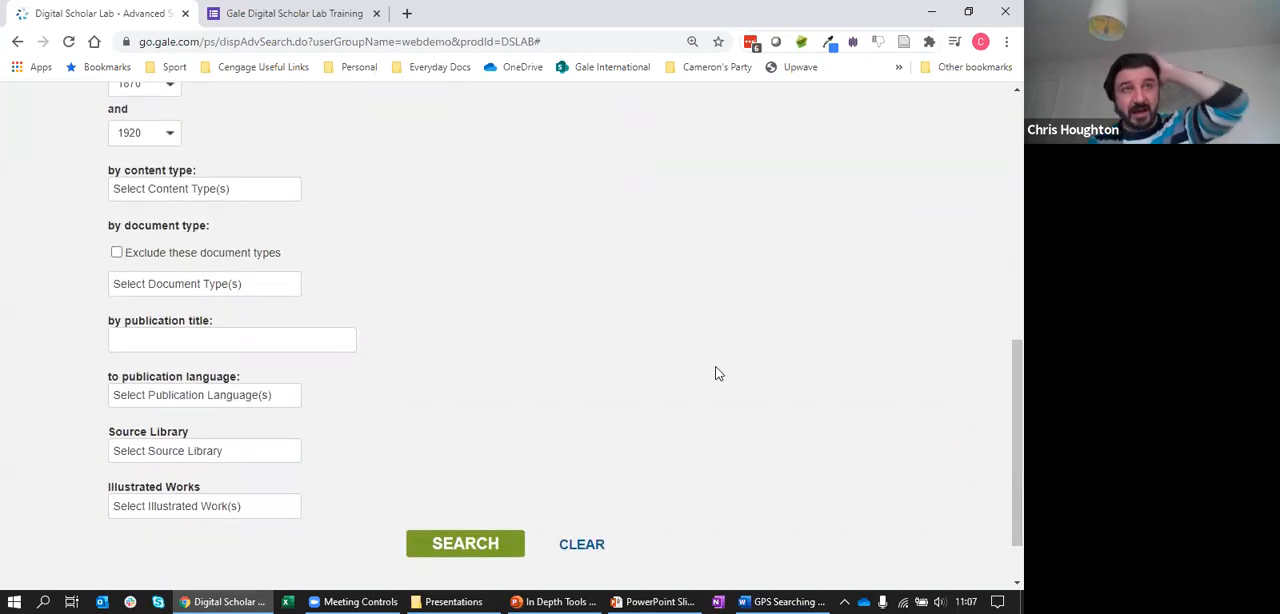
left_click(239, 199)
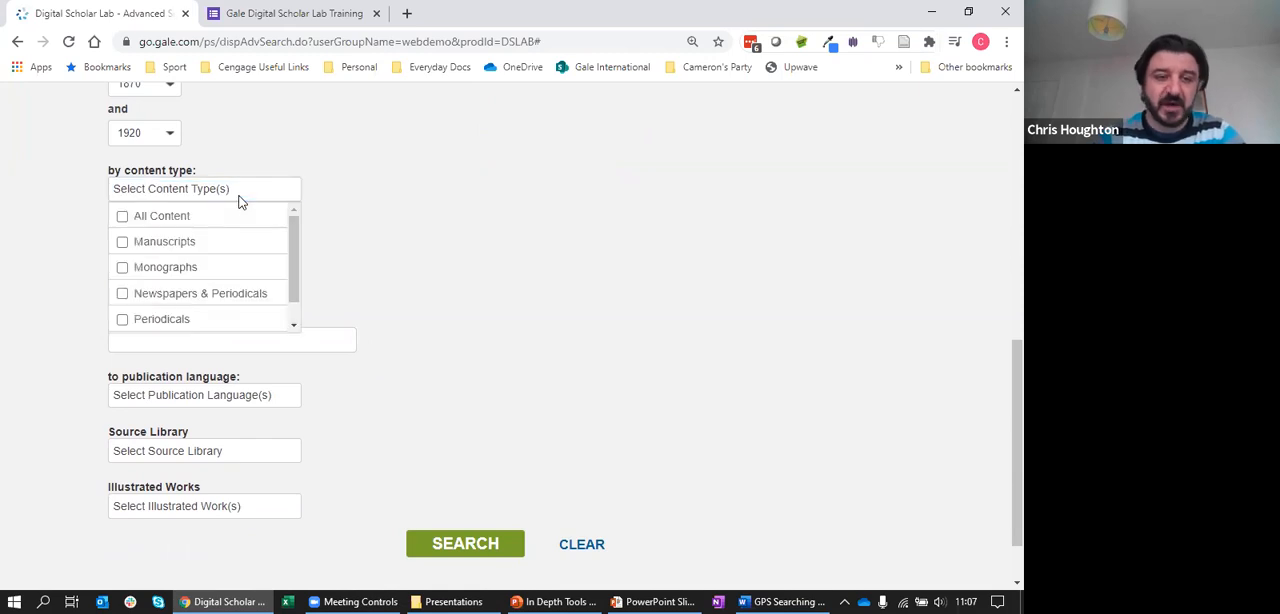
left_click(414, 232)
left_click(223, 395)
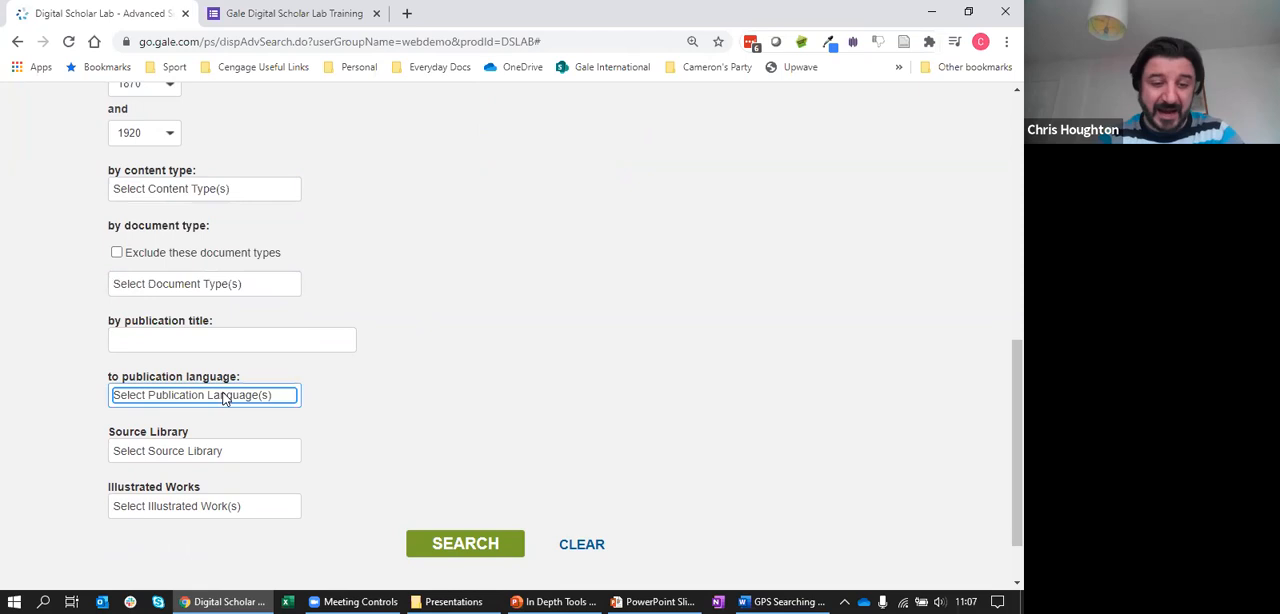
left_click(225, 396)
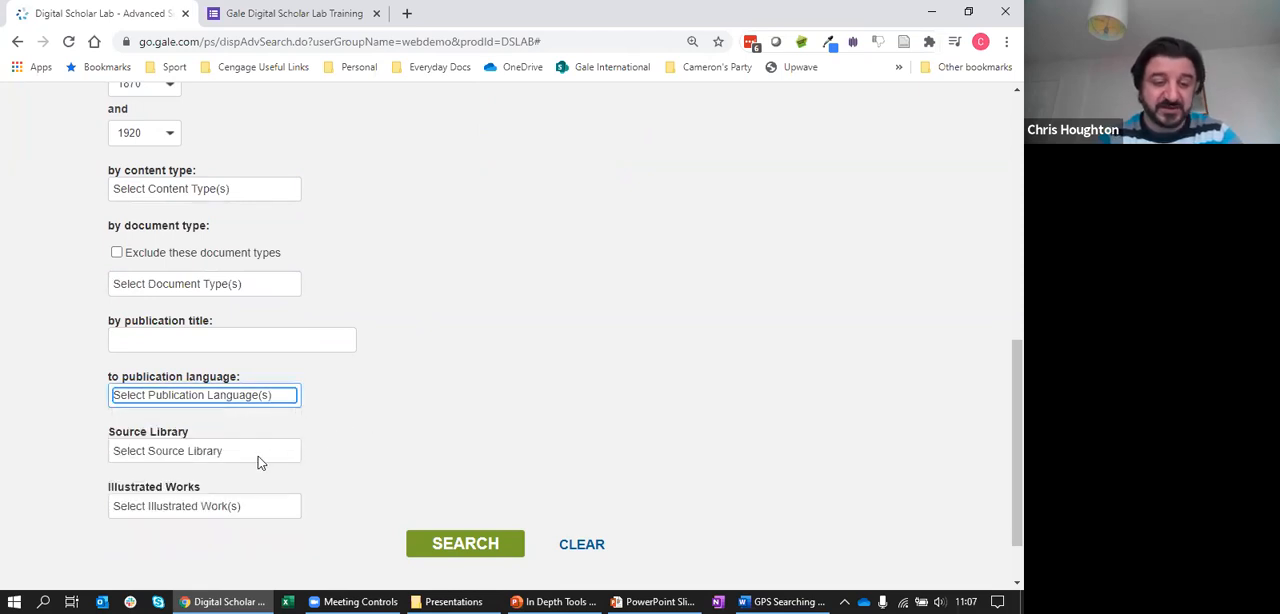
Restrict the document type to Editorial and run the advanced search
left_click(200, 285)
scroll(352, 374, "down", 10)
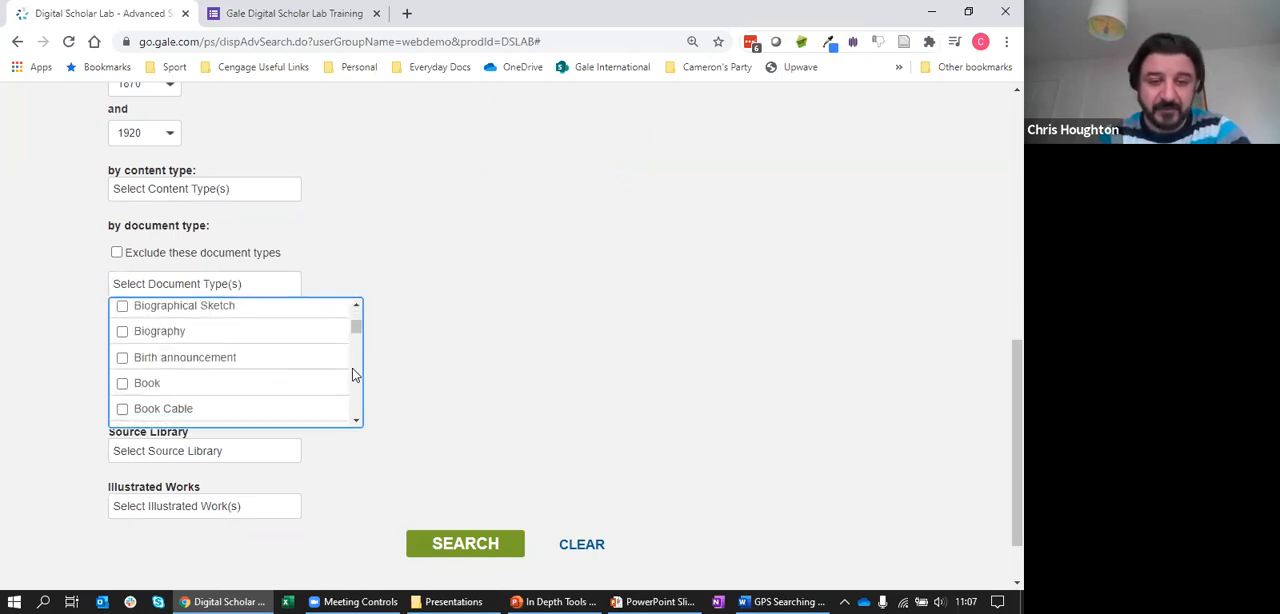
left_click_drag(357, 325, 360, 349)
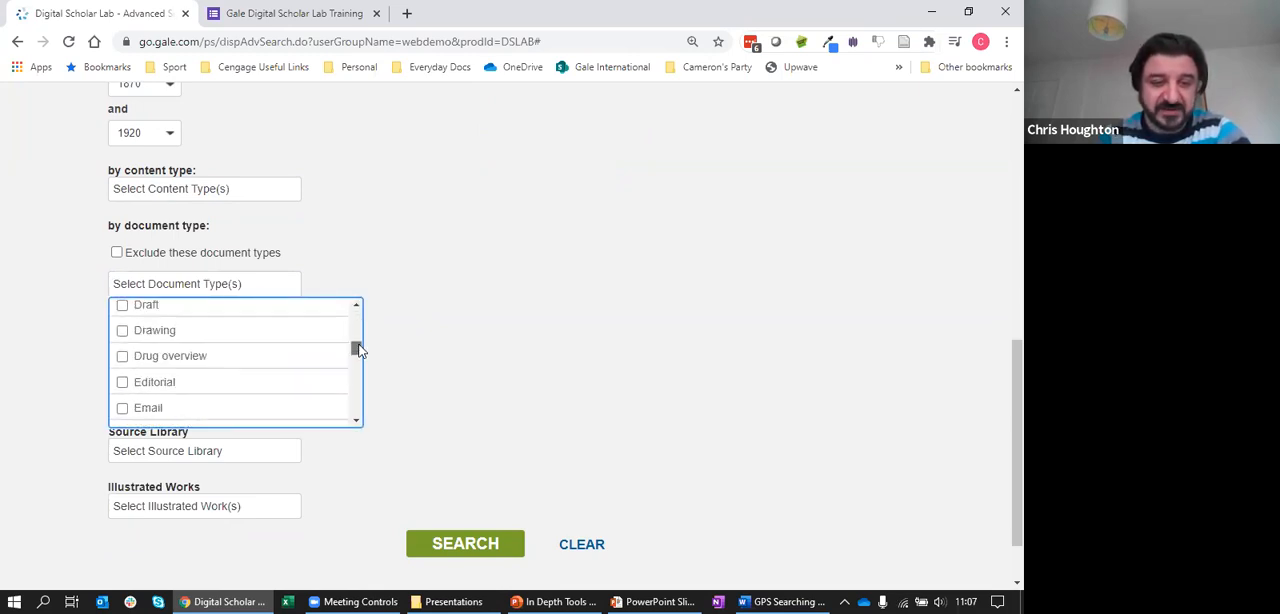
left_click(122, 383)
left_click(505, 550)
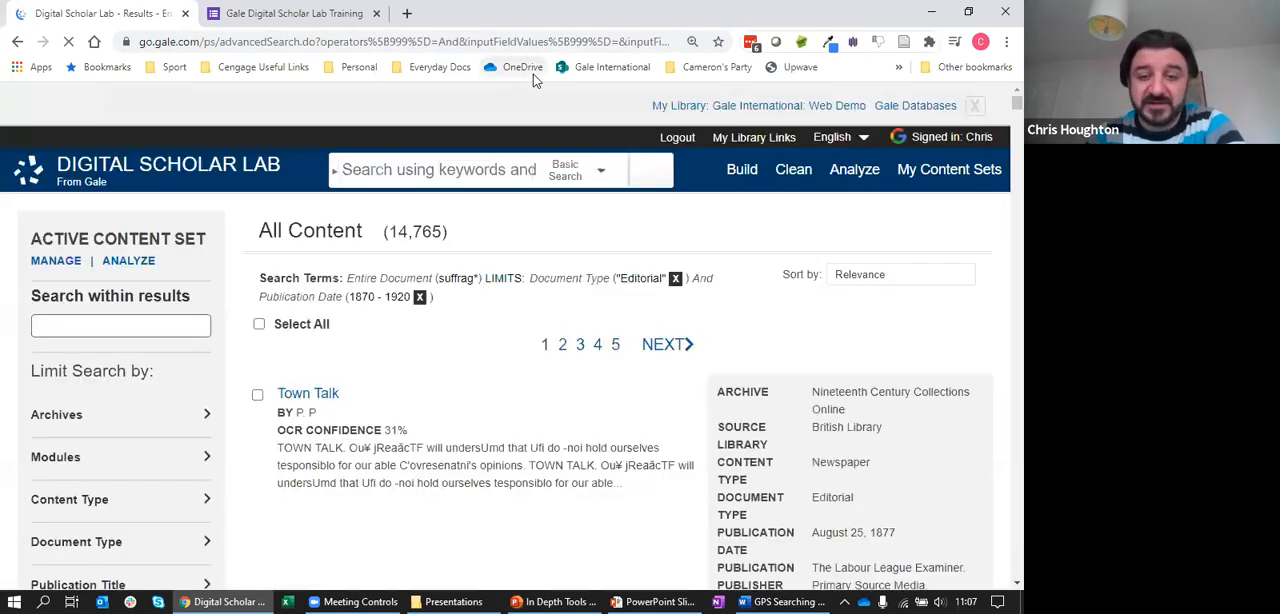
Close the library banner and look through the search results and their limiting filters
left_click(974, 105)
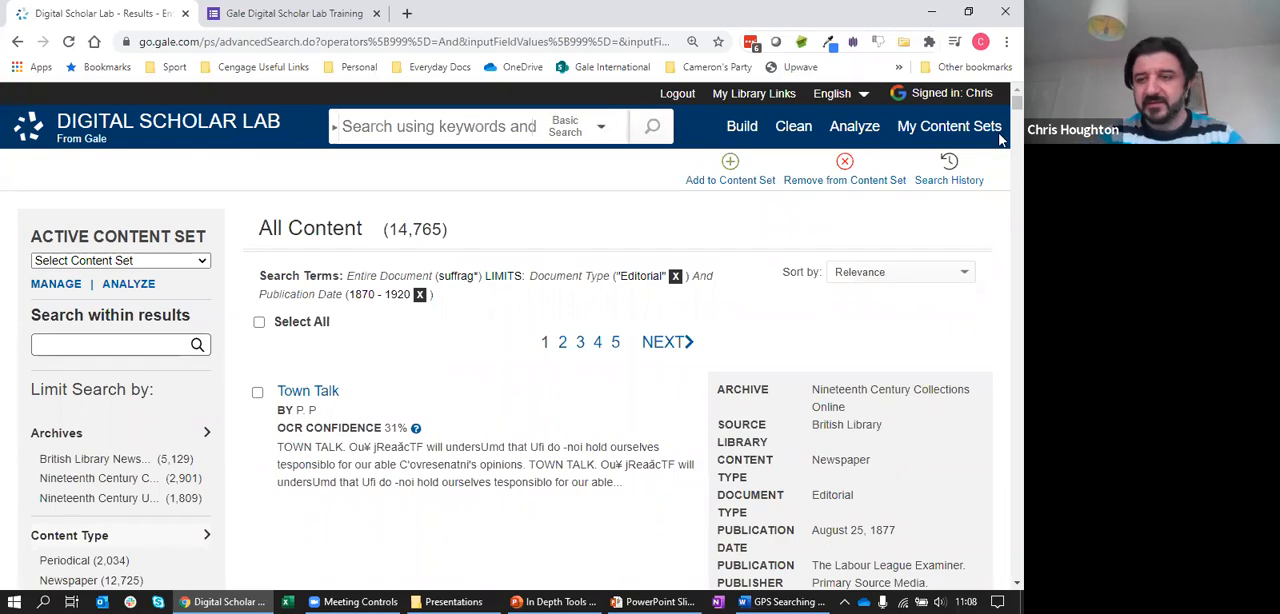
scroll(1001, 118, "down", 5)
scroll(1001, 118, "down", 1)
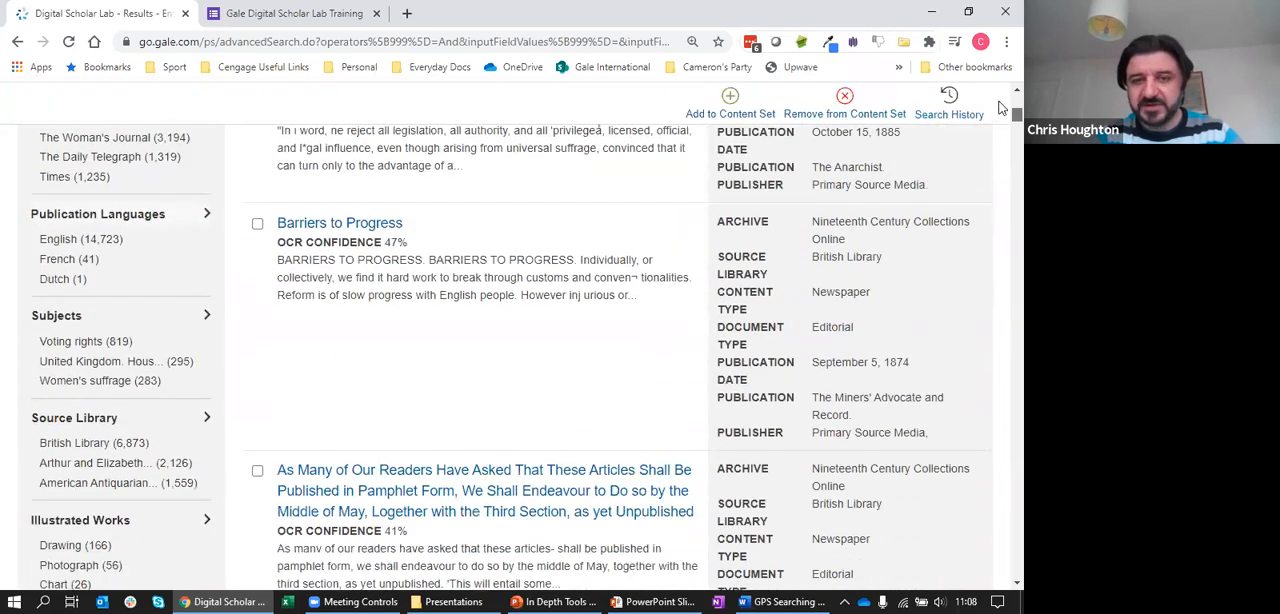
scroll(1001, 105, "up", 6)
scroll(1001, 105, "down", 1)
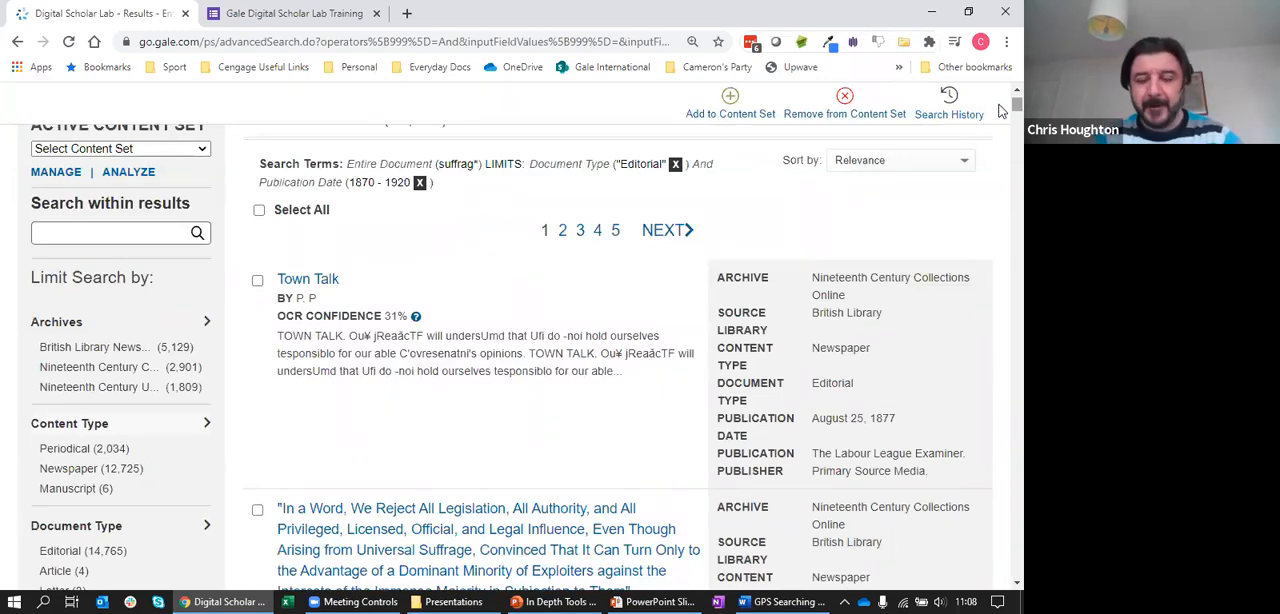
scroll(1001, 110, "up", 1)
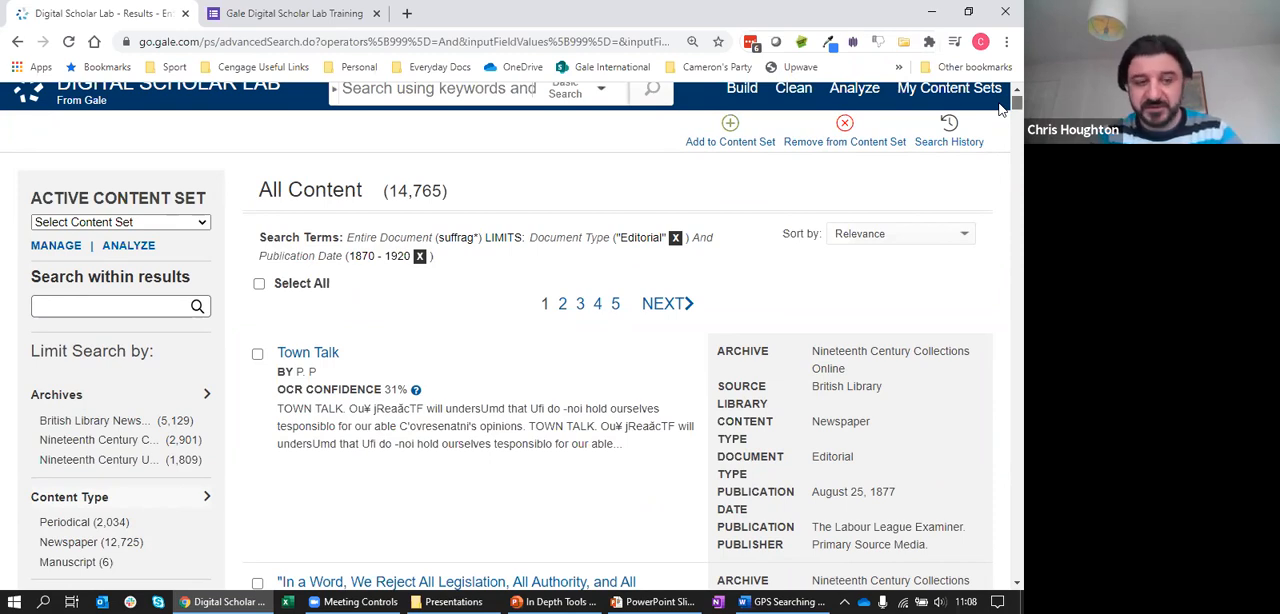
Expand the Publication Title filter and review the publications listed for the results
scroll(1003, 110, "down", 2)
scroll(225, 274, "down", 2)
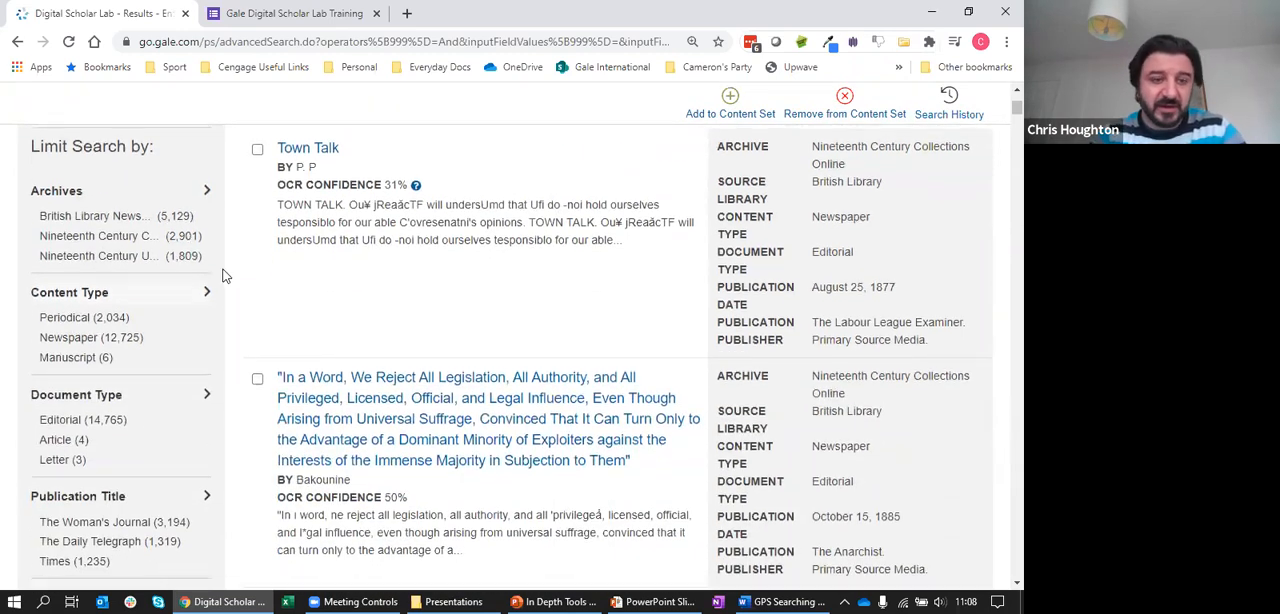
left_click(206, 318)
scroll(230, 406, "down", 1)
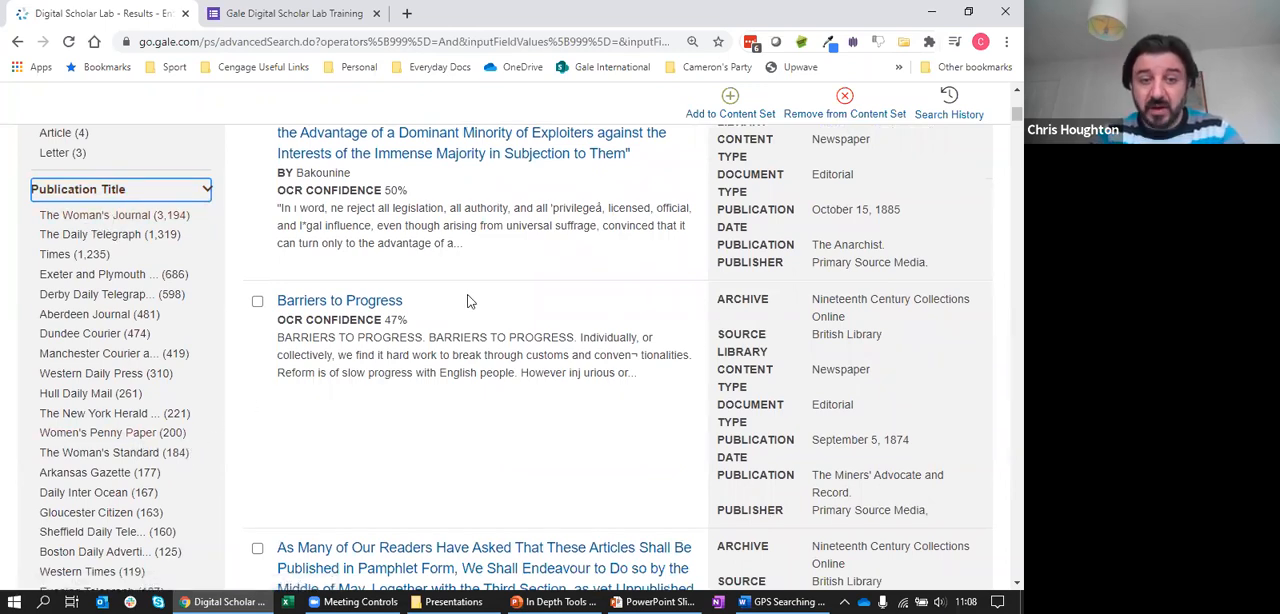
left_click_drag(1017, 113, 1017, 98)
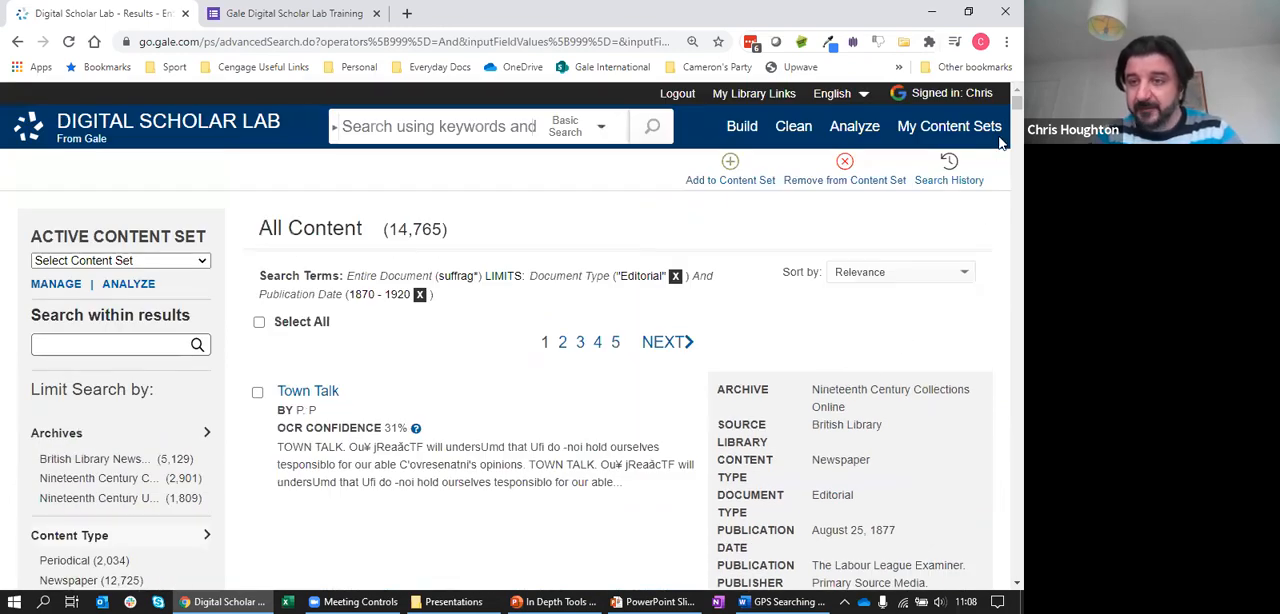
Examine the Town Talk result's metadata and OCR confidence by highlighting each of them
scroll(1003, 112, "down", 2)
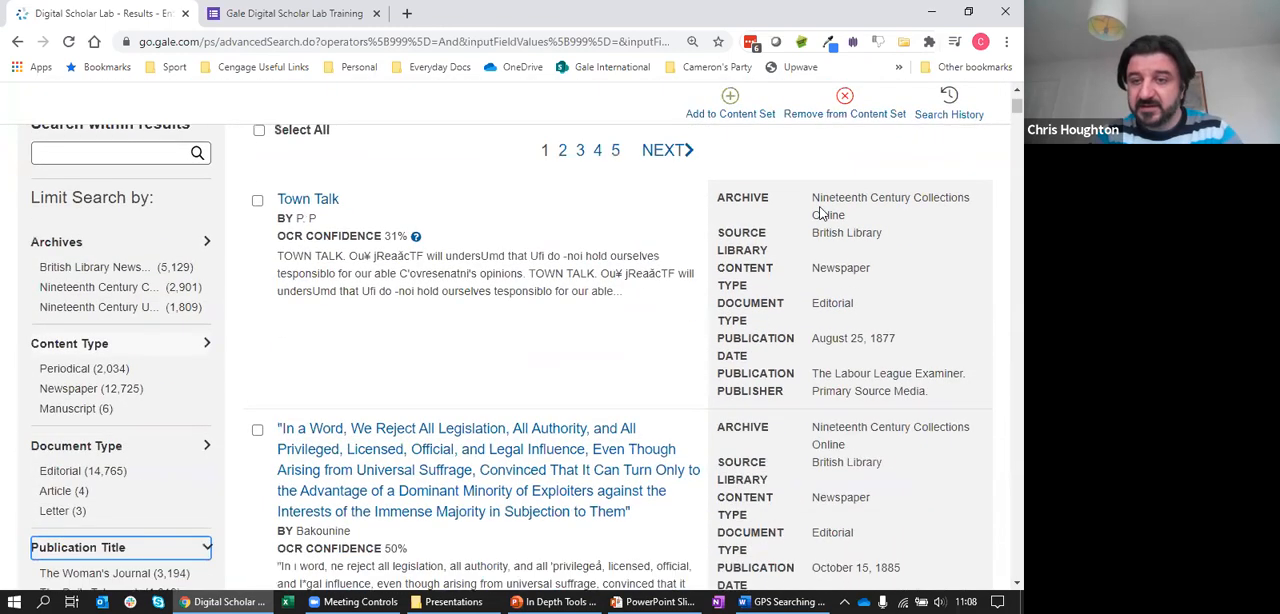
left_click_drag(810, 198, 926, 408)
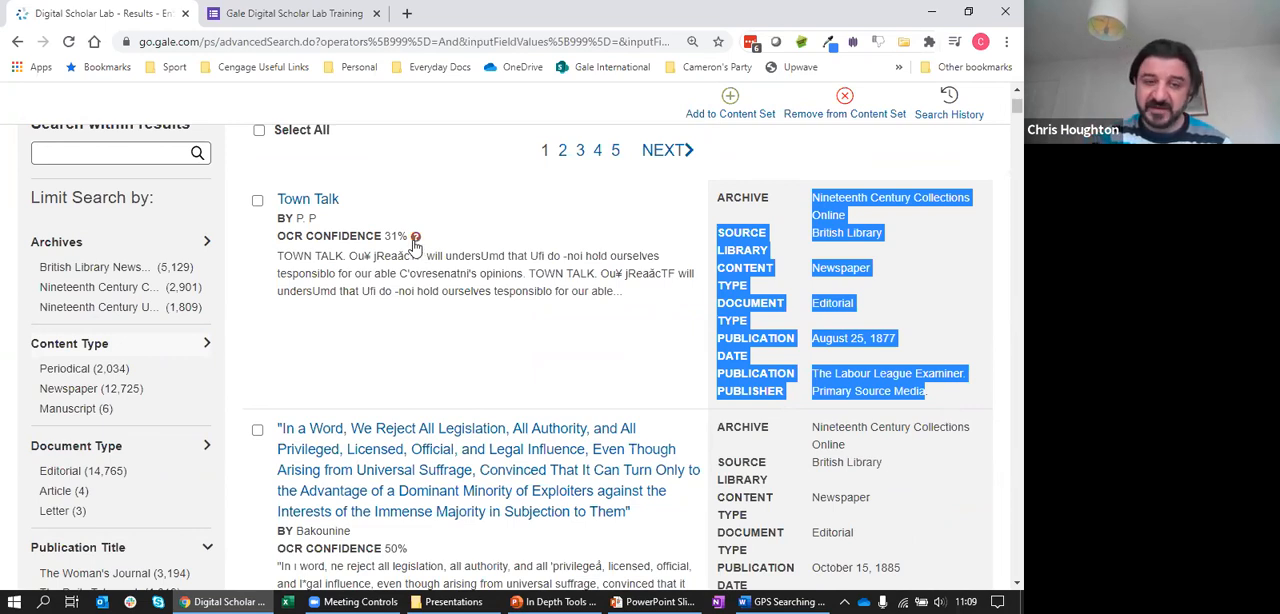
left_click_drag(408, 237, 281, 245)
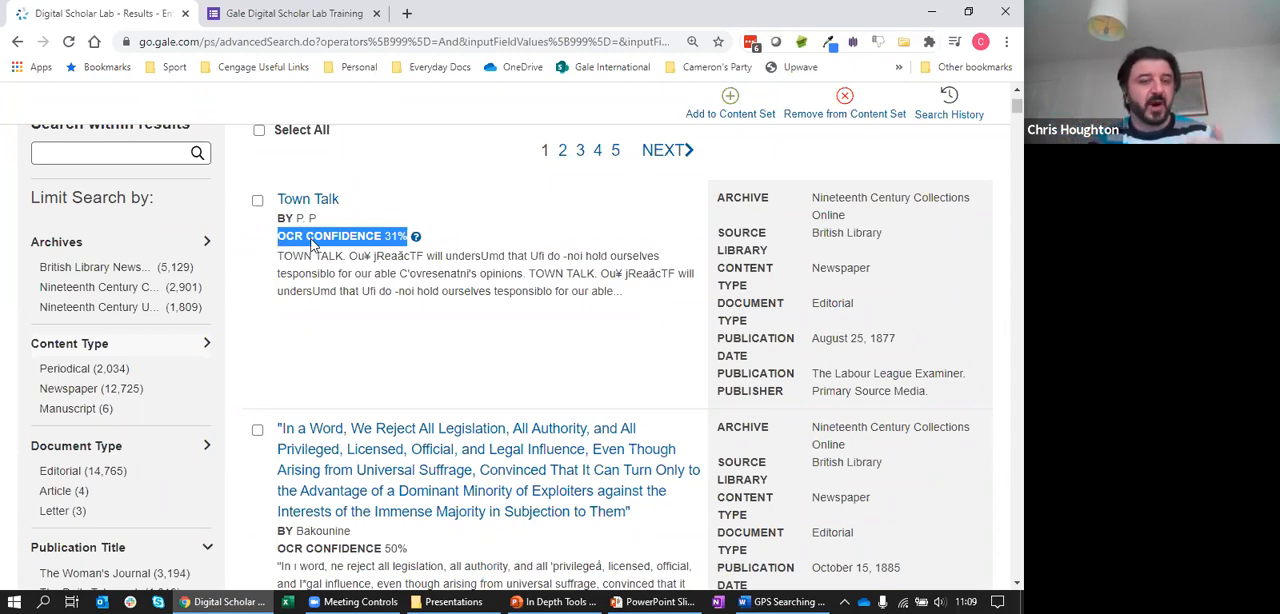
Open the Town Talk document and compare its original scan, enlarged, with the OCR text
left_click(325, 207)
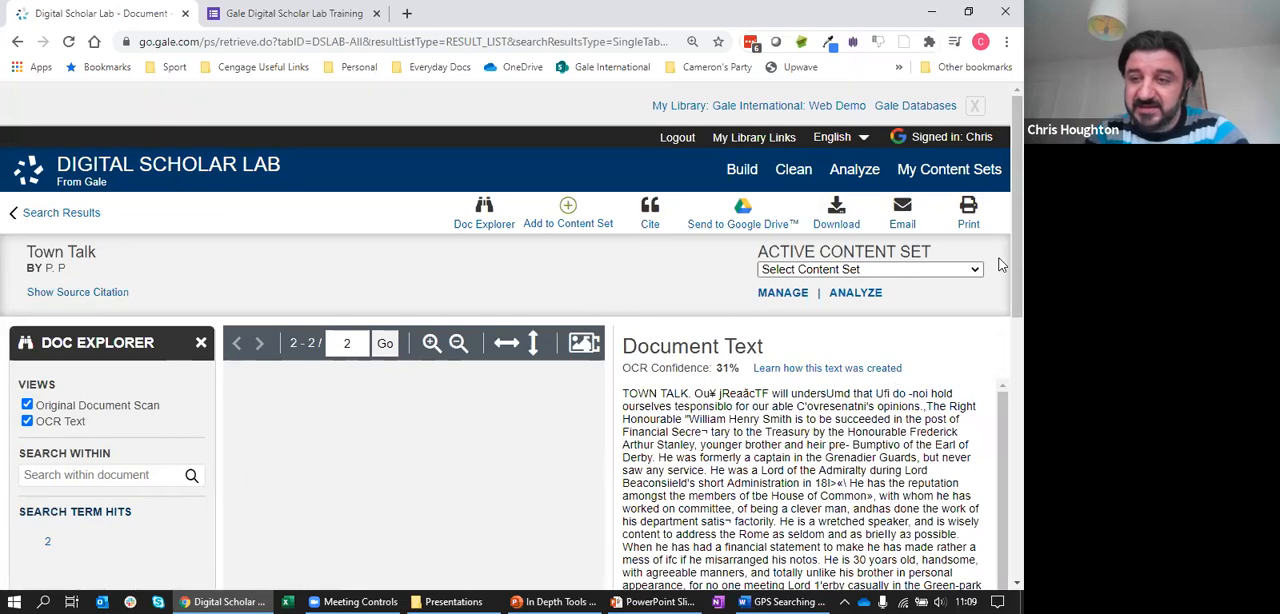
scroll(1000, 307, "down", 2)
scroll(1000, 307, "down", 2)
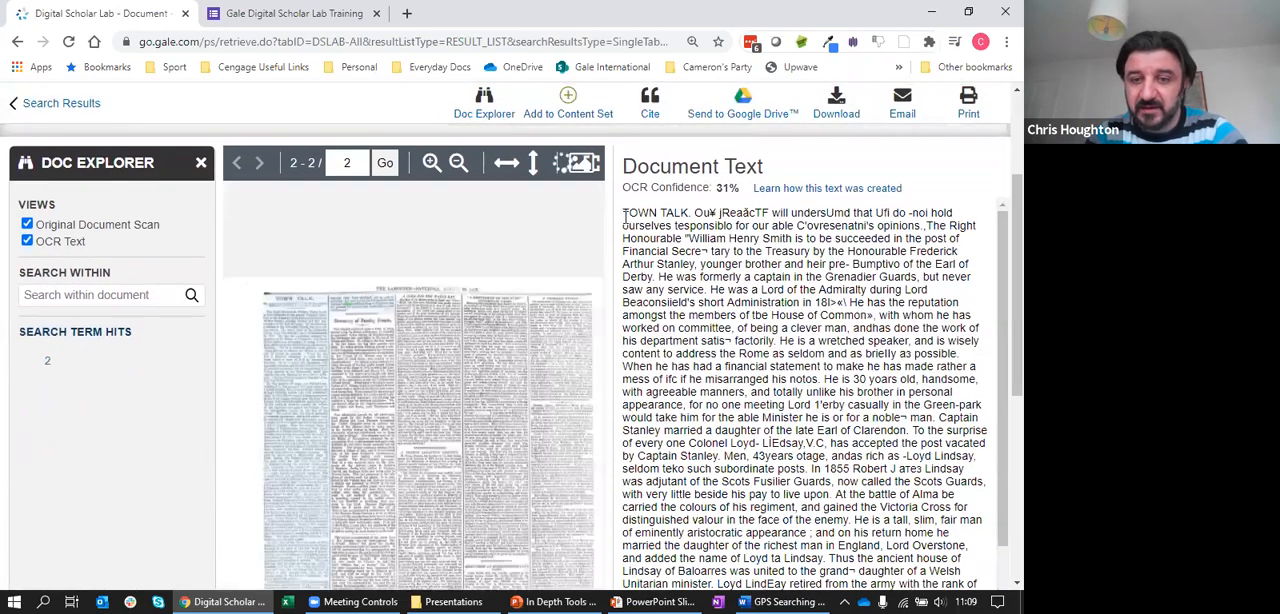
left_click_drag(622, 212, 927, 522)
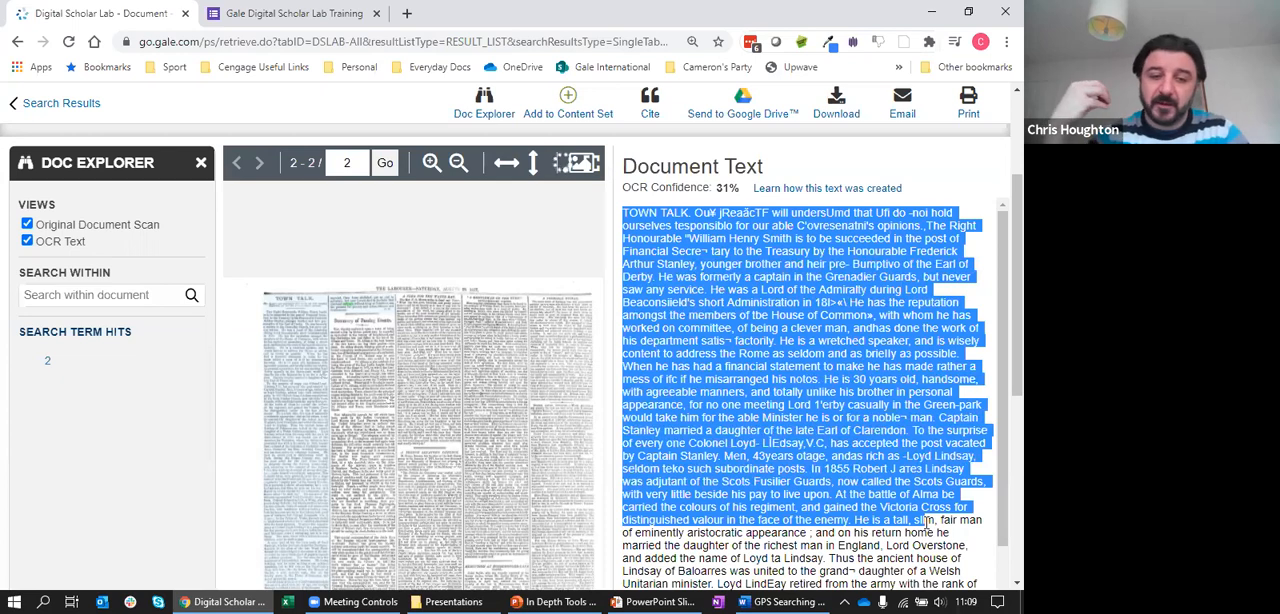
left_click(363, 361)
scroll(363, 361, "down", 2)
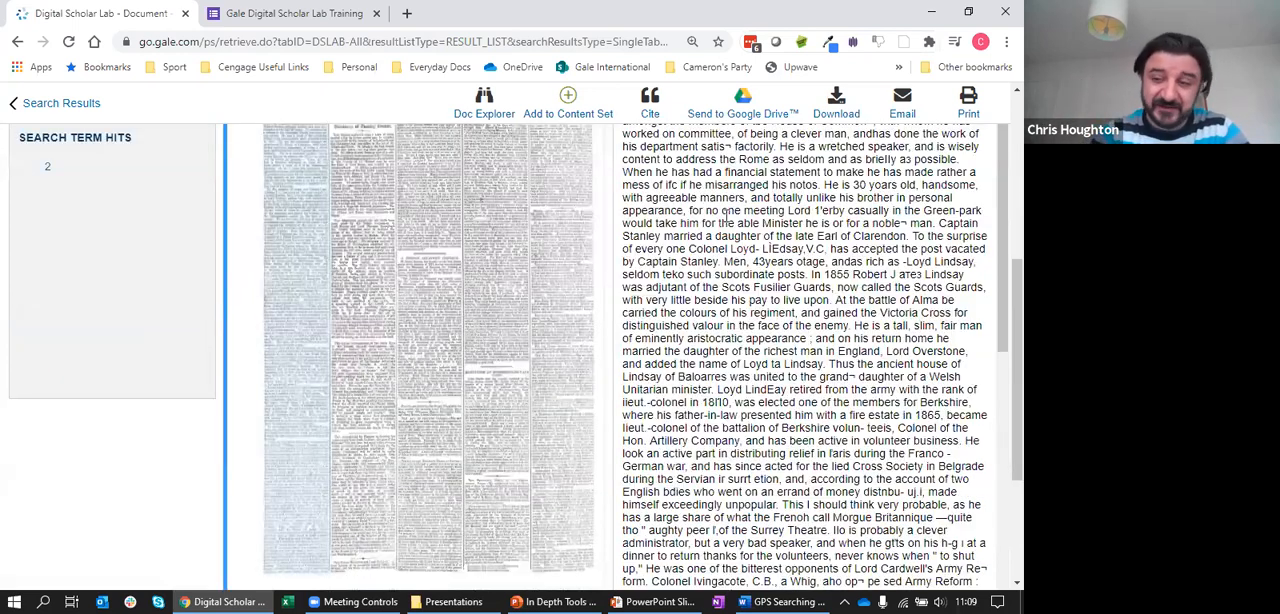
scroll(1000, 222, "up", 2)
scroll(1000, 222, "up", 1)
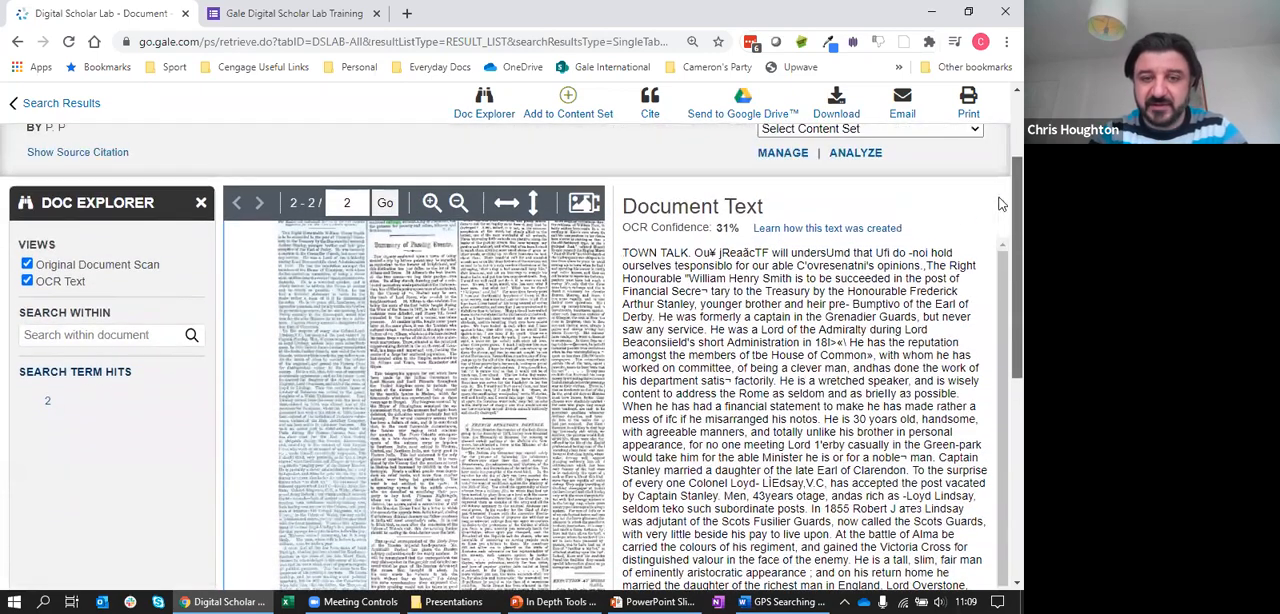
Highlight the opening passage of the Town Talk OCR text and read on through the document text
left_click_drag(618, 248, 963, 560)
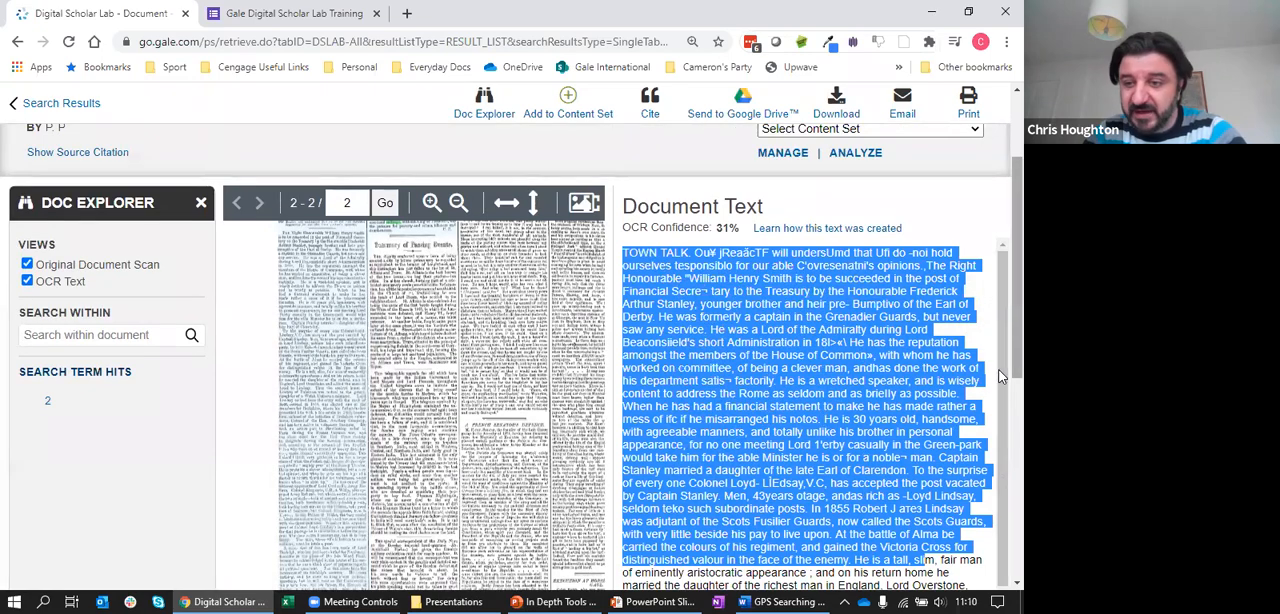
scroll(1000, 343, "up", 1)
scroll(1000, 343, "up", 1)
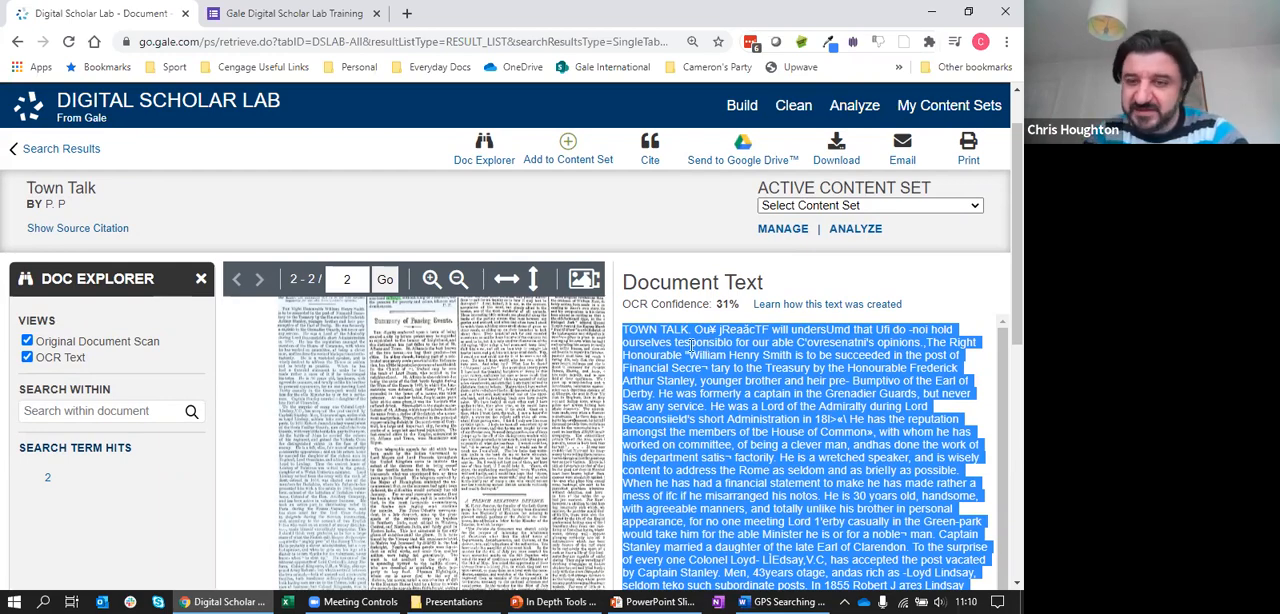
scroll(1000, 321, "down", 2)
scroll(1000, 330, "down", 2)
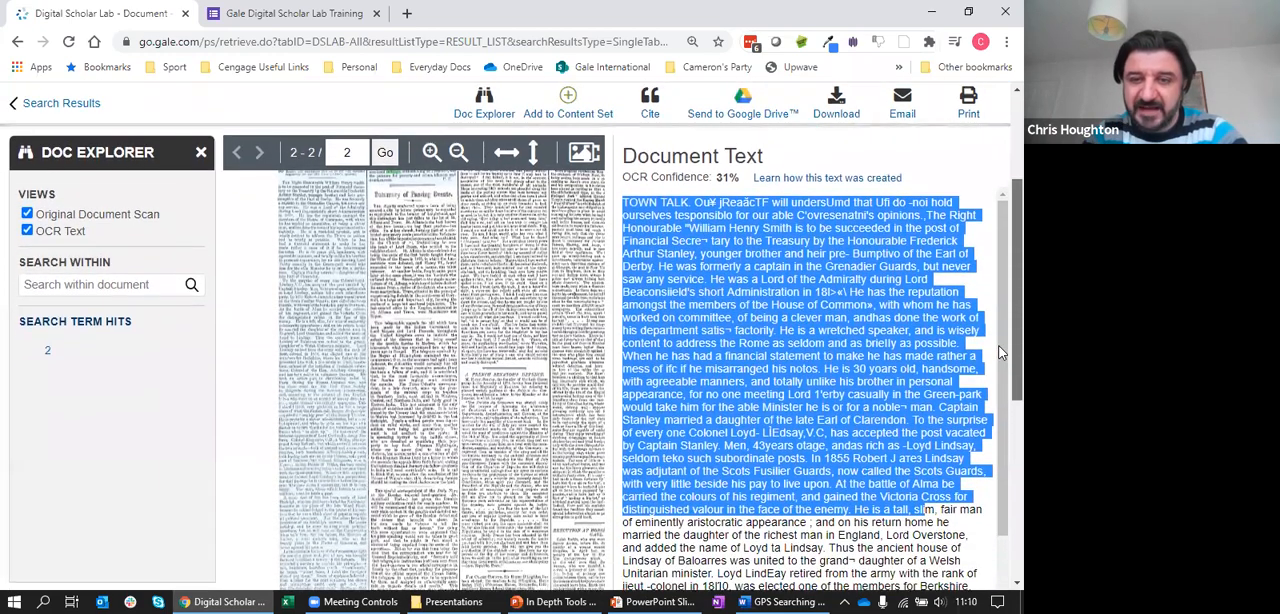
scroll(1000, 352, "down", 2)
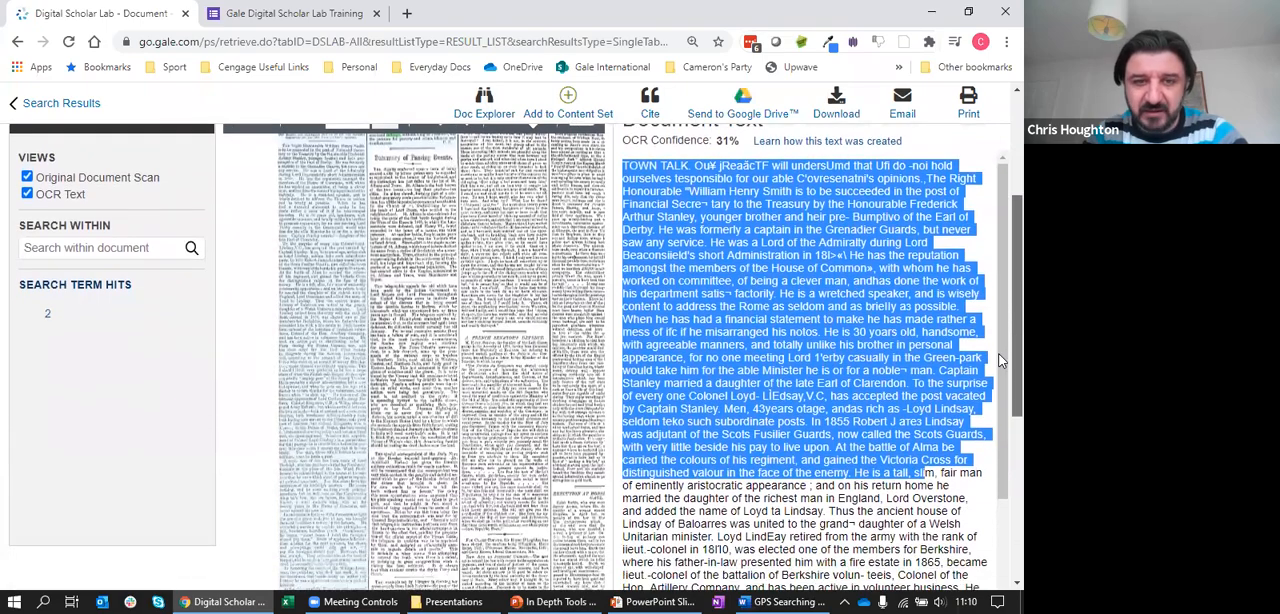
scroll(1000, 392, "down", 3)
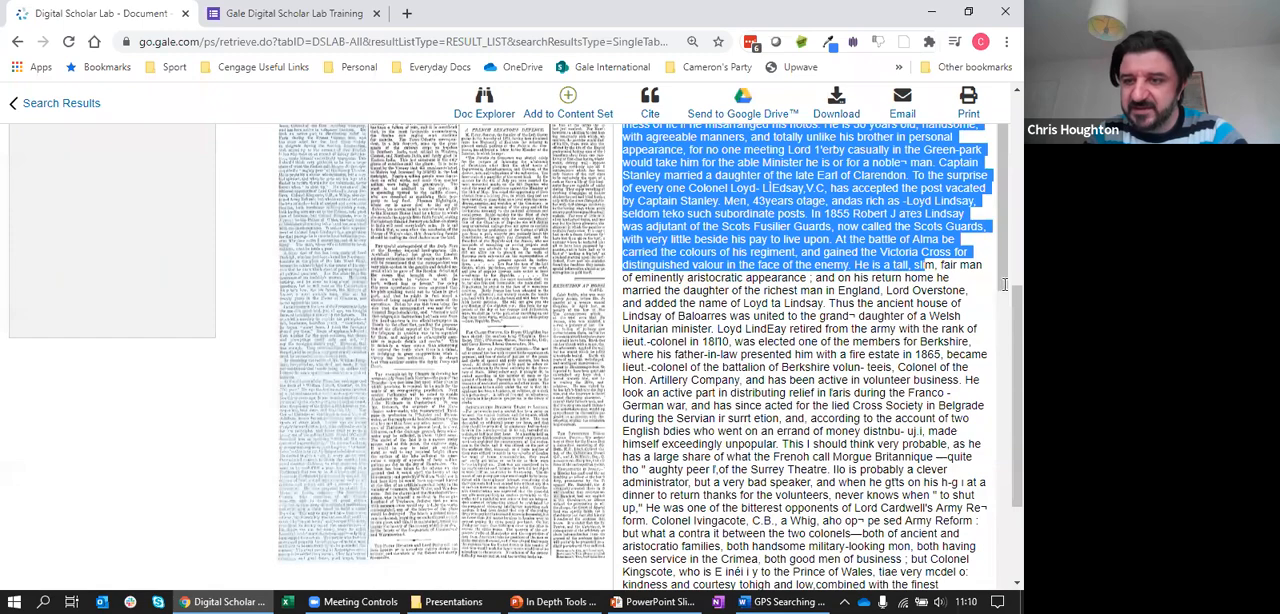
Review the download formats offered for the Town Talk document, choosing OCR/HTR - Entire Document, and cancel without downloading
scroll(1001, 323, "up", 2)
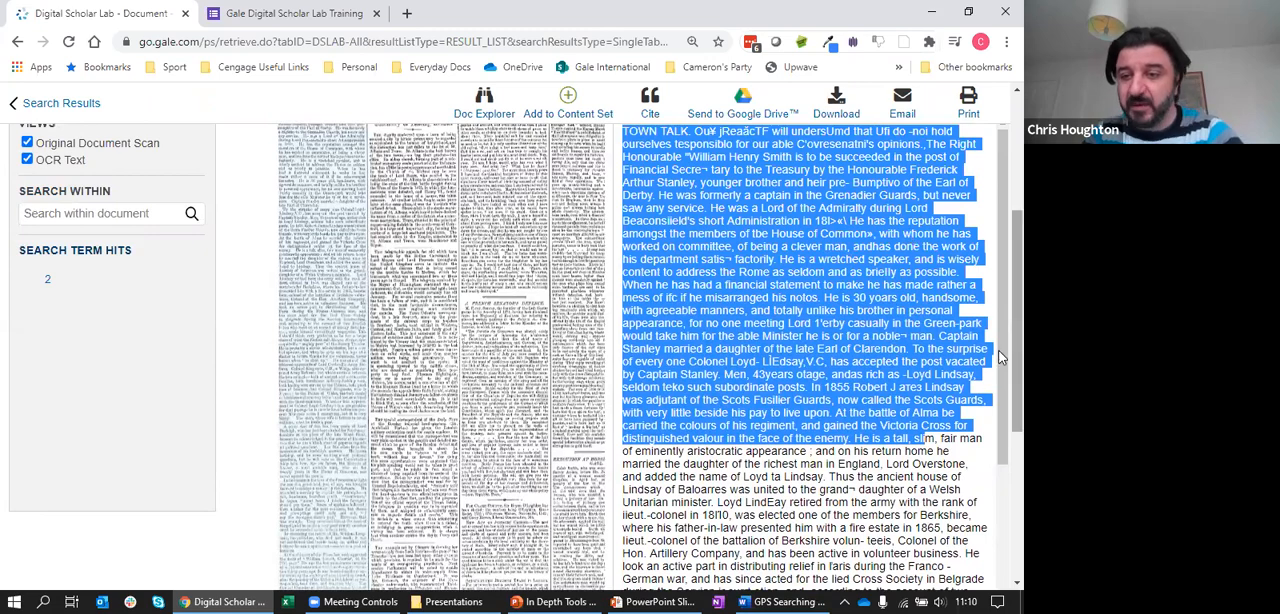
scroll(1000, 290, "up", 2)
scroll(1001, 279, "up", 1)
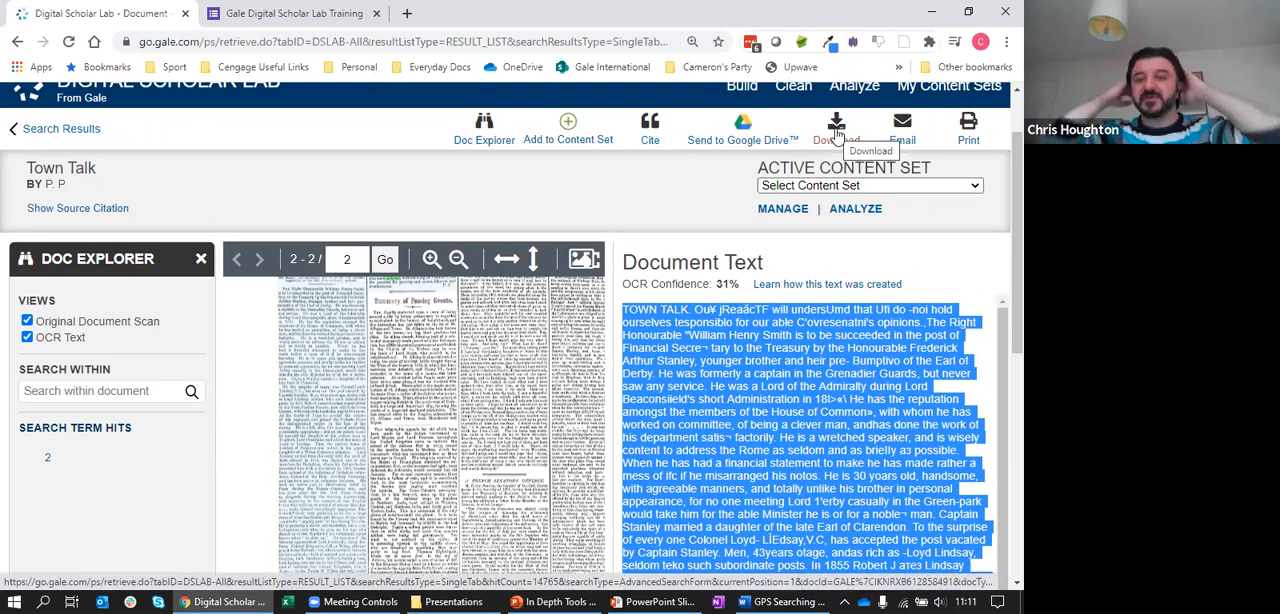
left_click(836, 130)
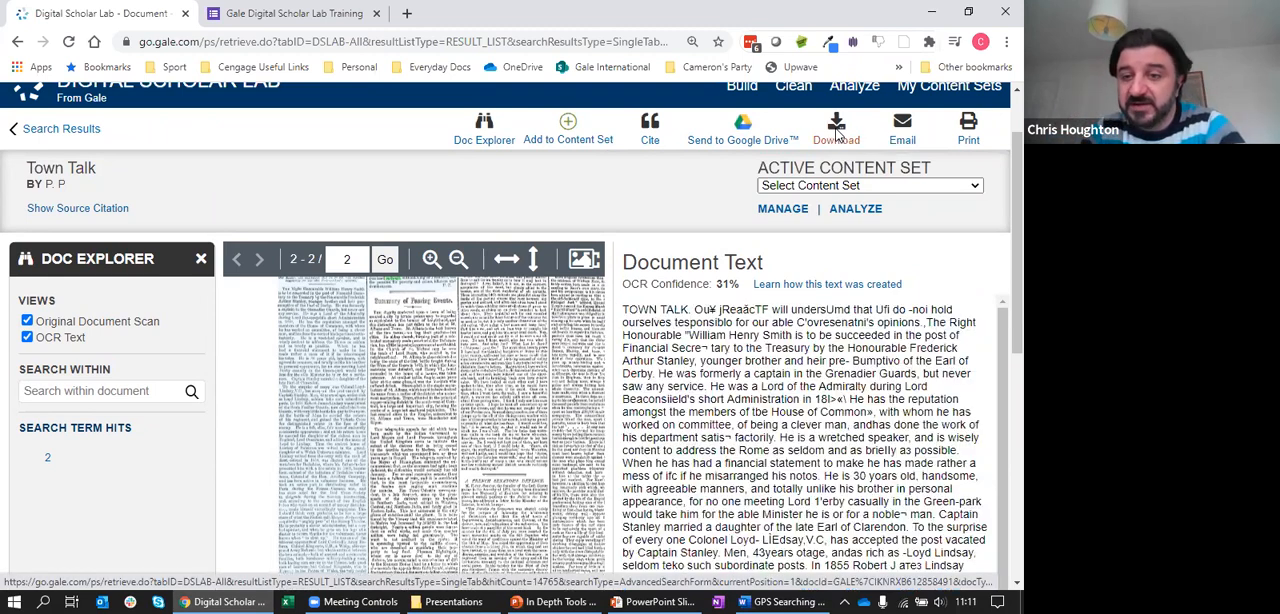
left_click(405, 368)
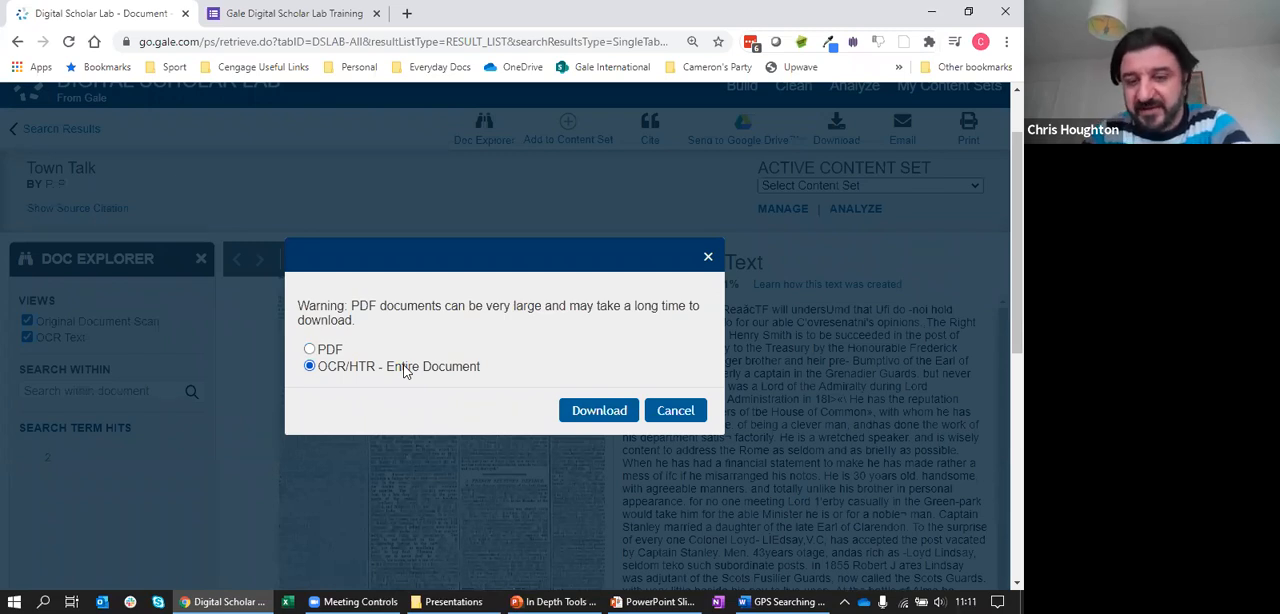
left_click(676, 410)
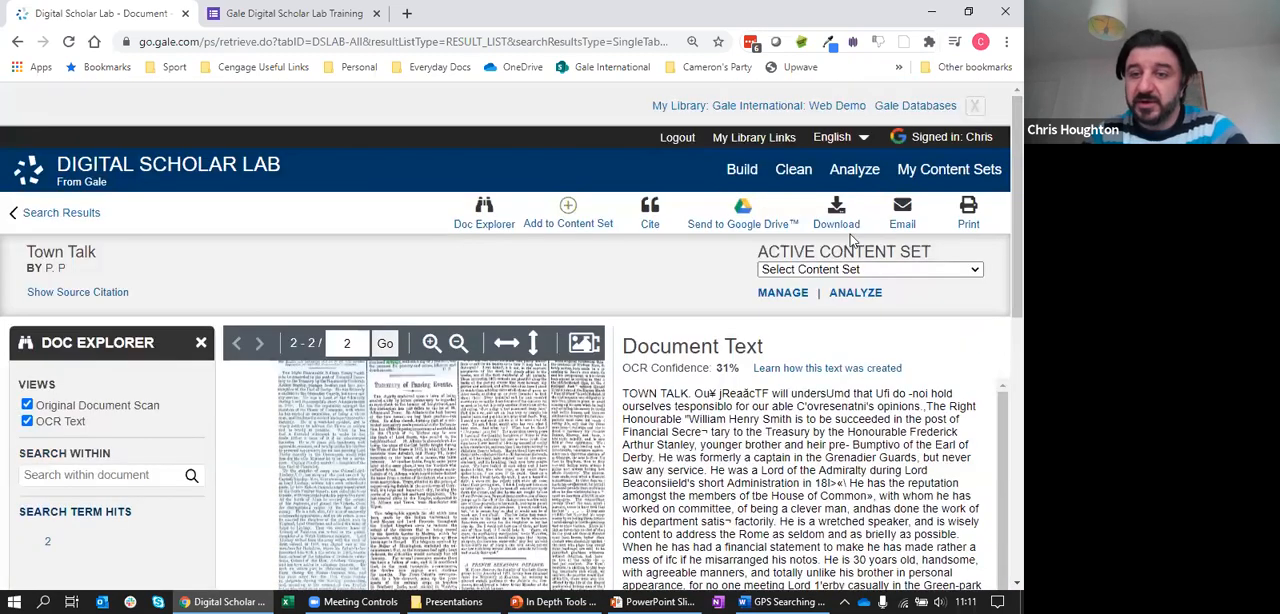
Open the Clean page for cleaning configurations and dismiss the library banner
left_click(790, 172)
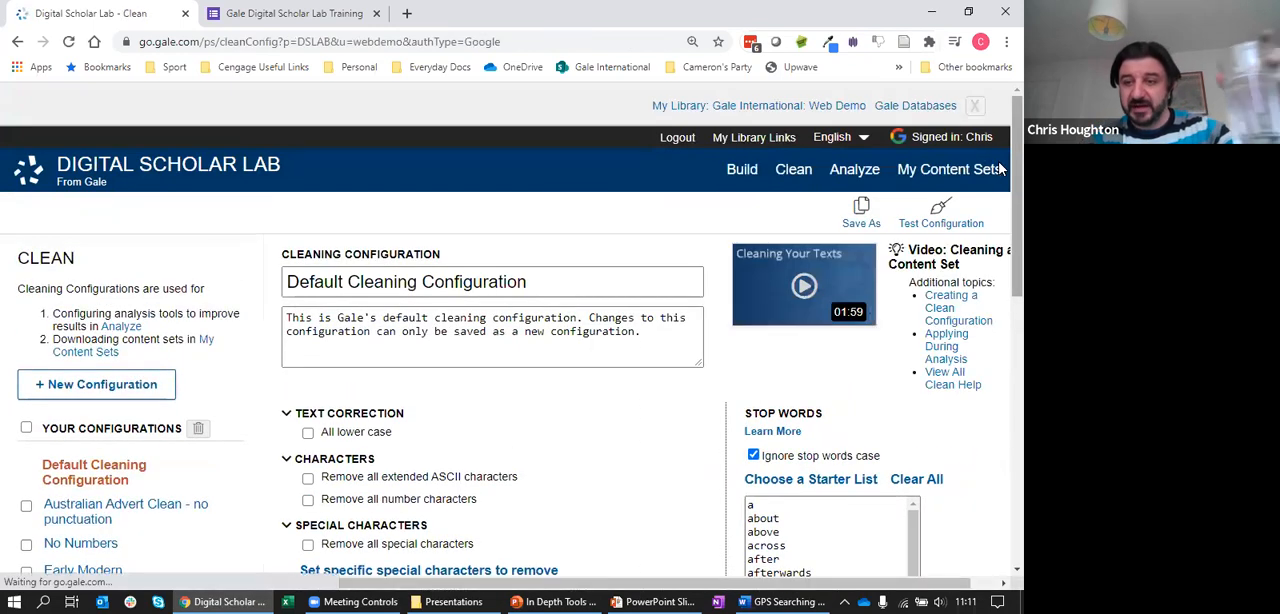
left_click(974, 105)
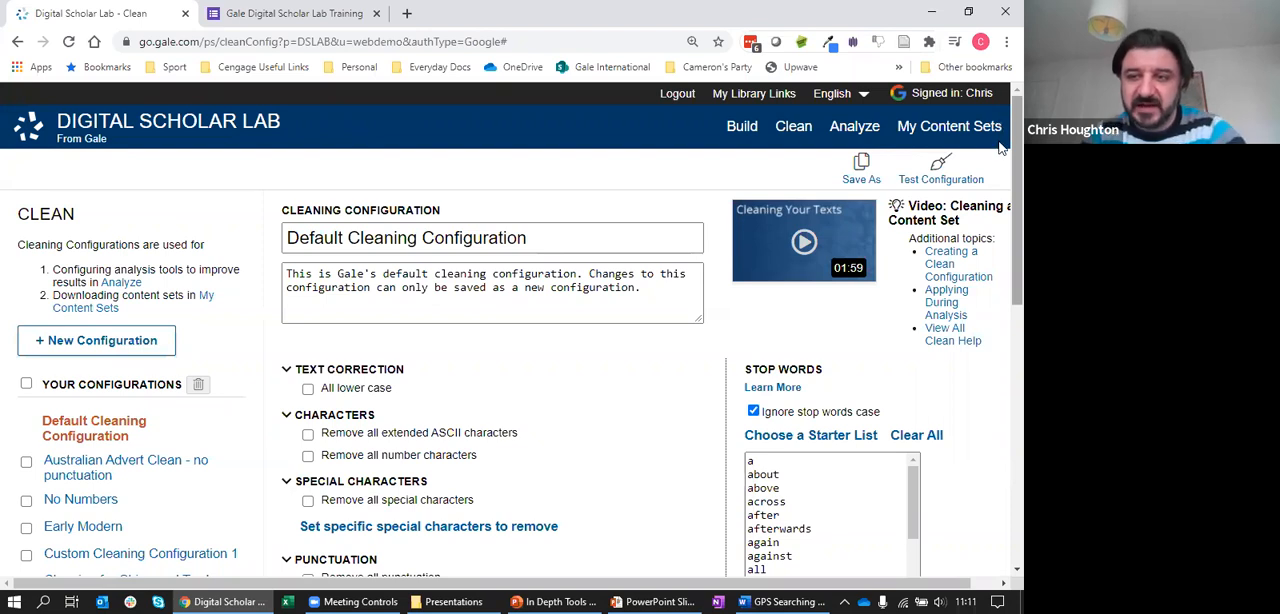
Examine the default cleaning configuration's character, punctuation, spacing, section, replacement and stop word settings, along with the list of saved configurations
scroll(1001, 158, "down", 1)
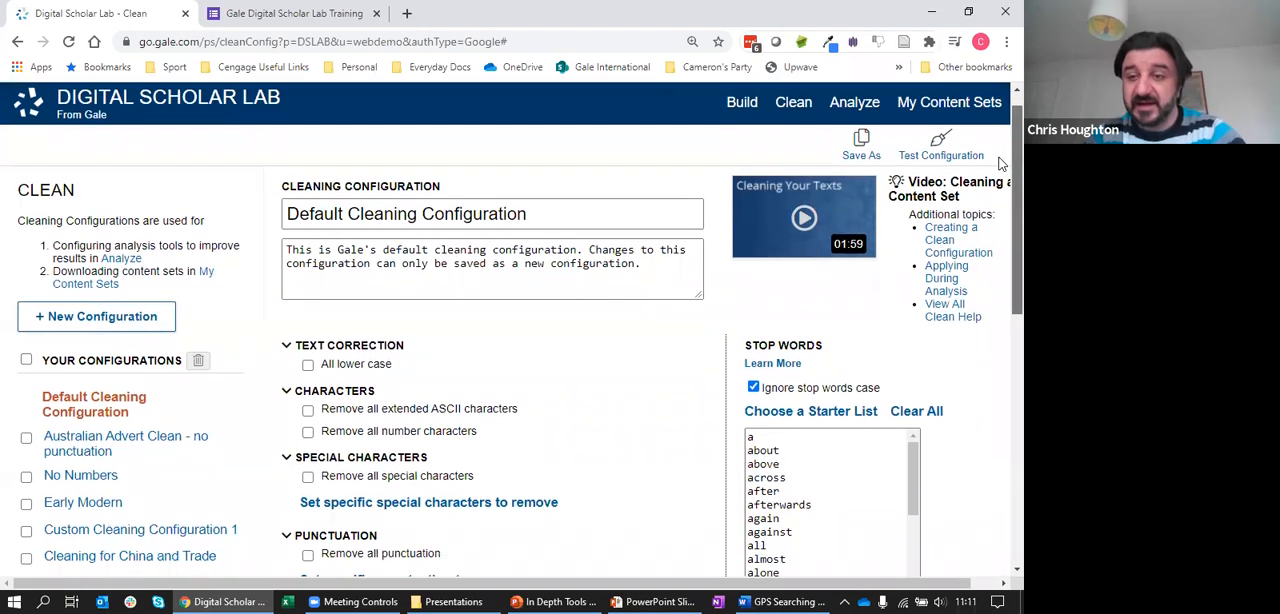
scroll(1001, 163, "down", 3)
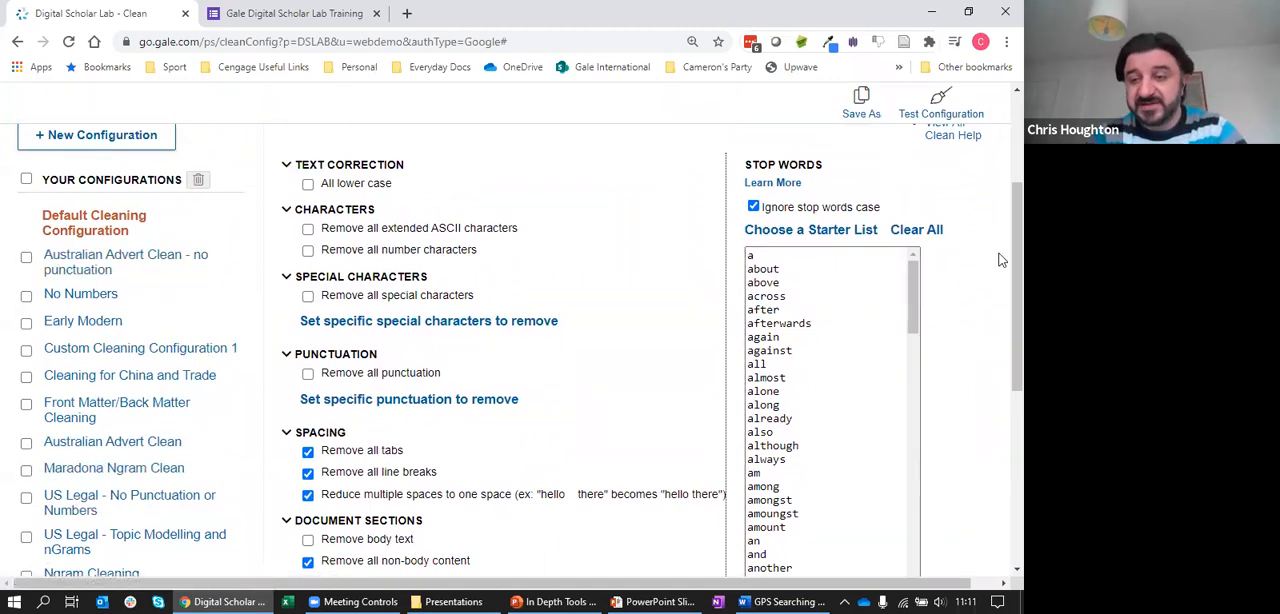
scroll(1000, 278, "down", 1)
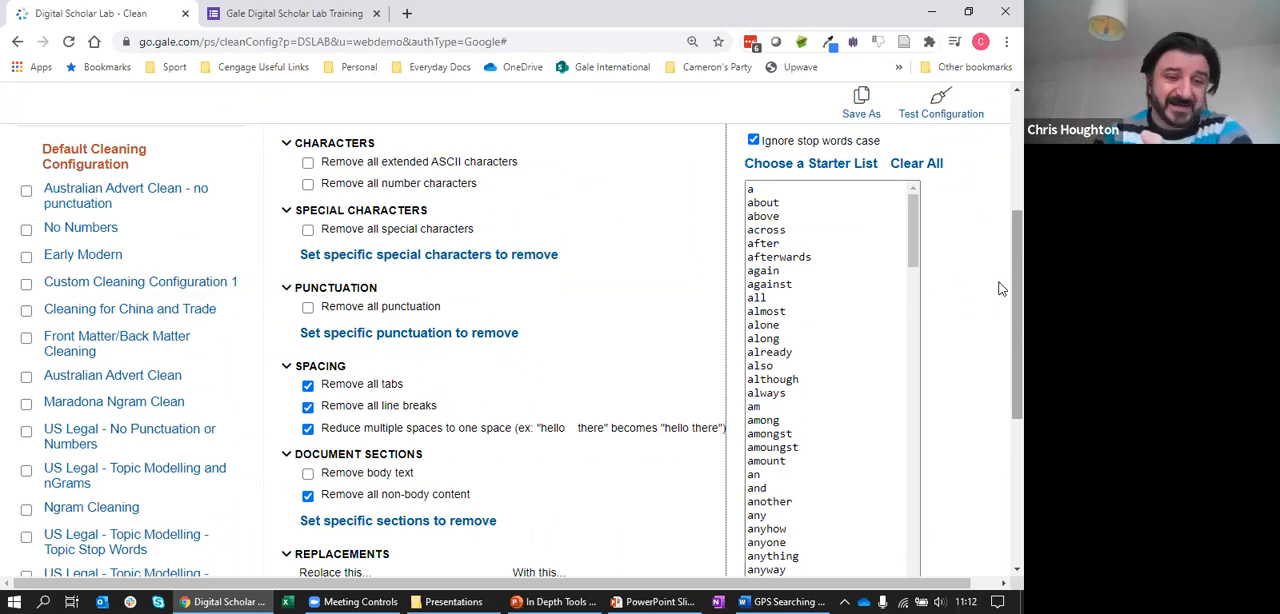
scroll(1001, 300, "down", 3)
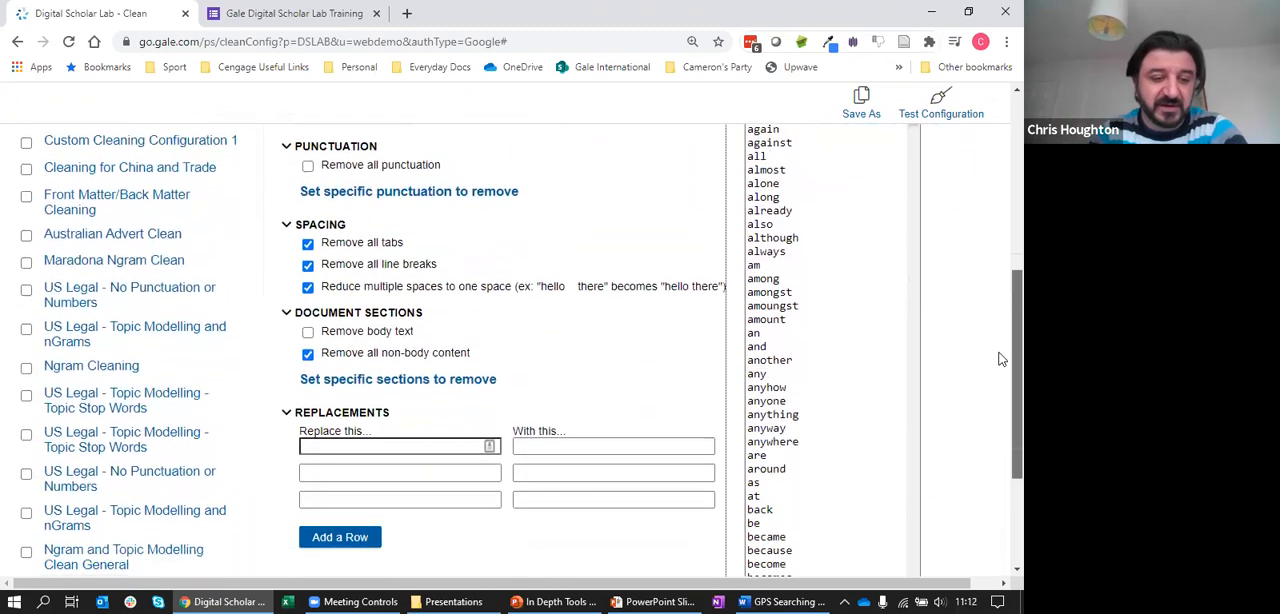
scroll(1001, 400, "down", 1)
scroll(1000, 350, "up", 3)
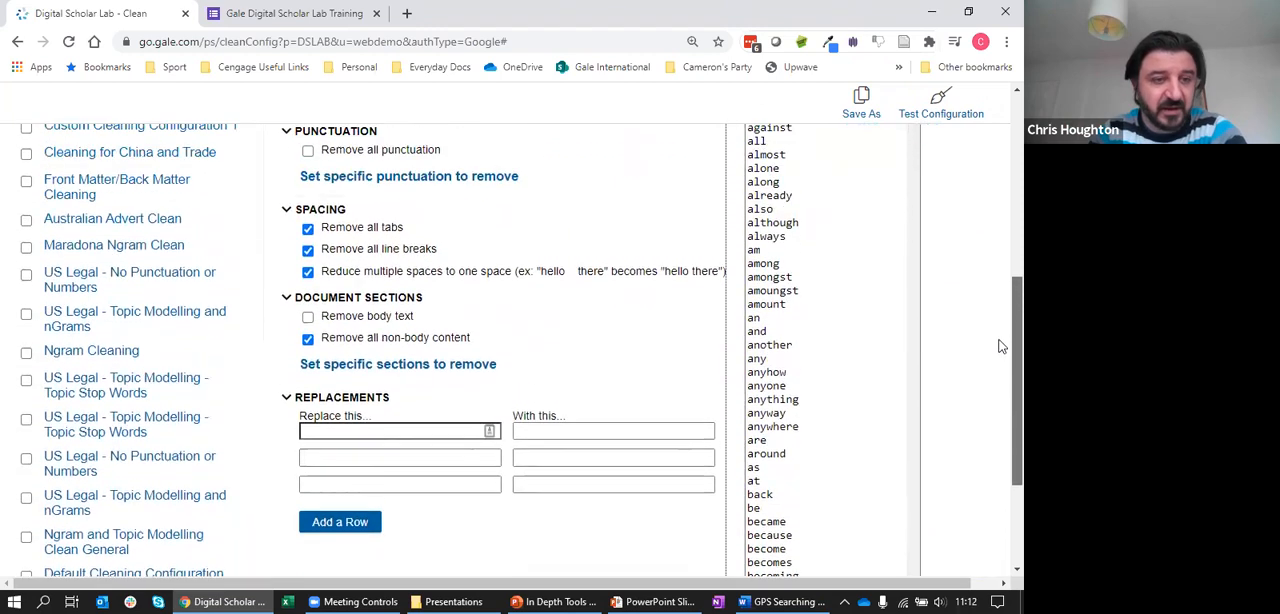
scroll(1000, 313, "up", 1)
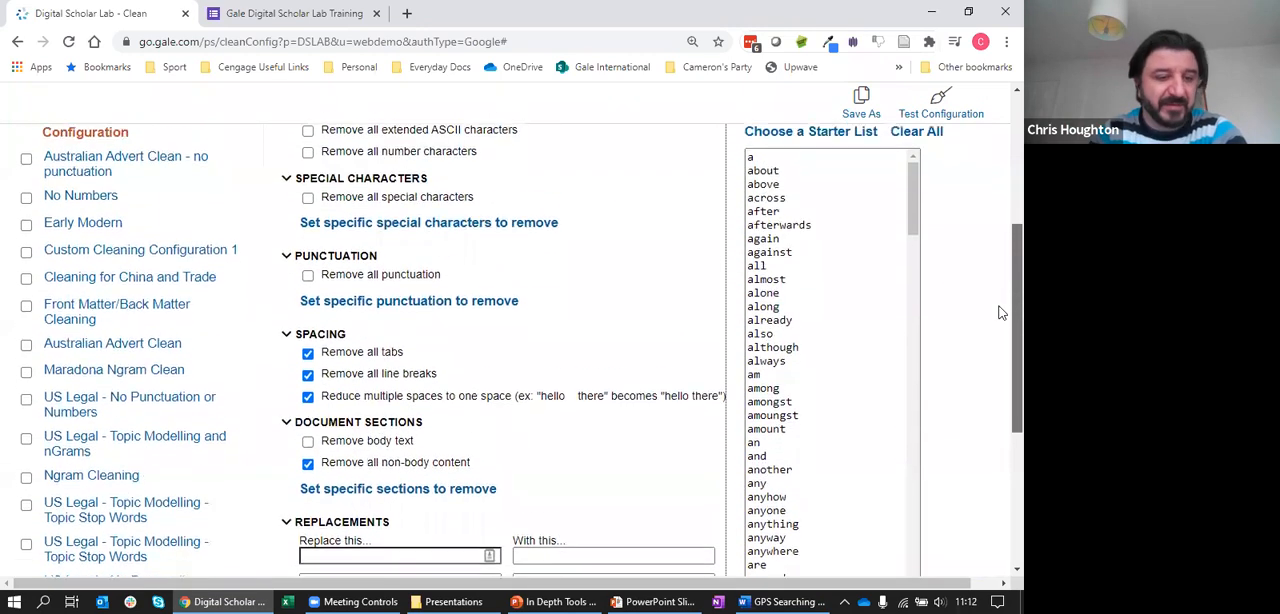
scroll(1000, 316, "down", 1)
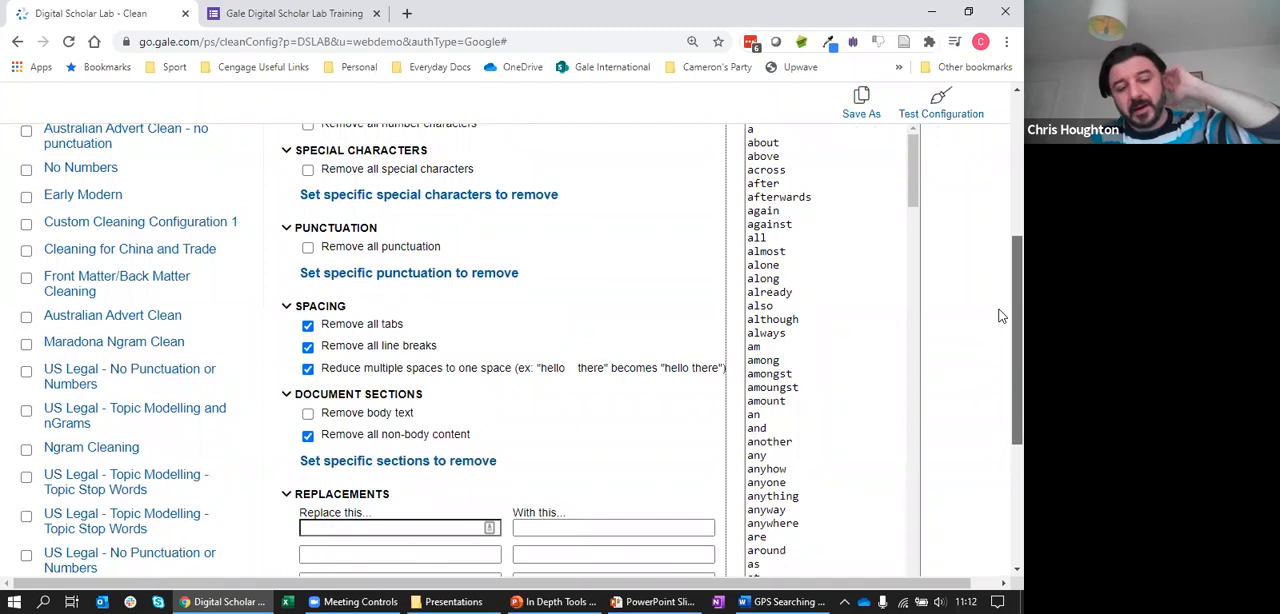
scroll(1000, 316, "down", 2)
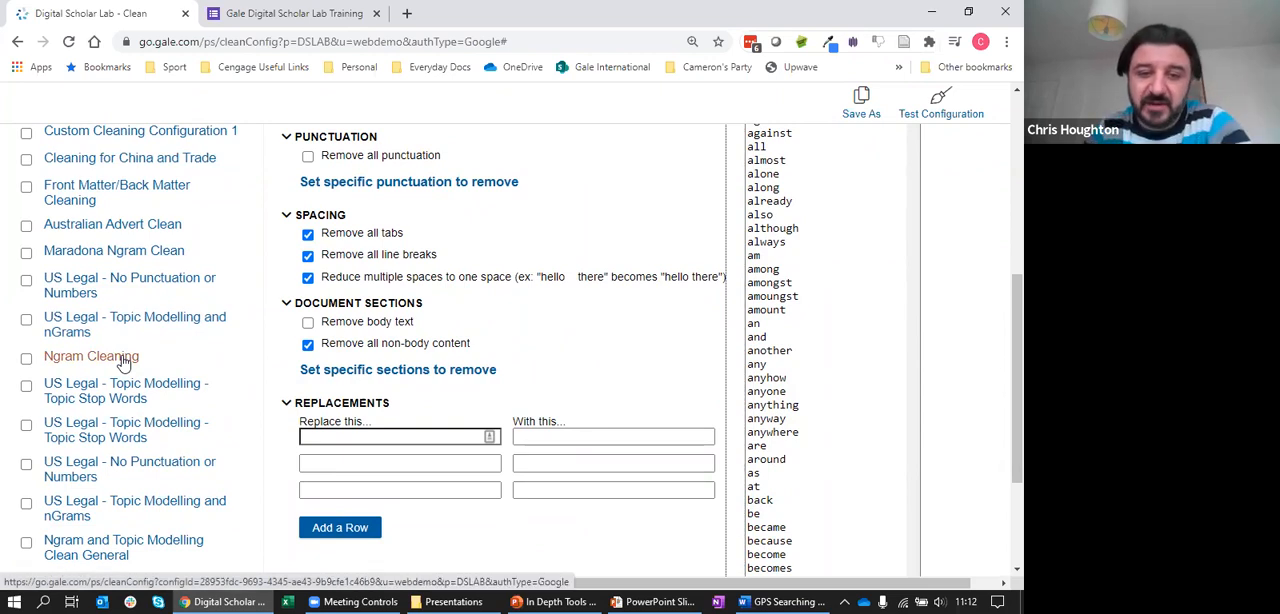
scroll(1000, 320, "up", 3)
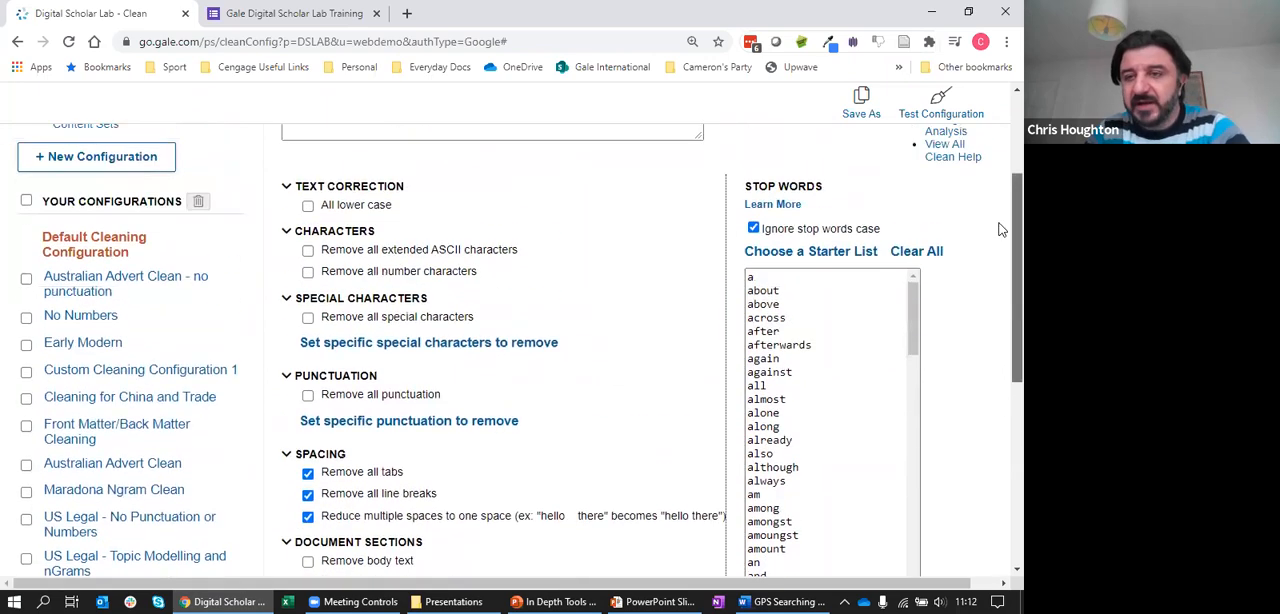
scroll(1000, 240, "down", 2)
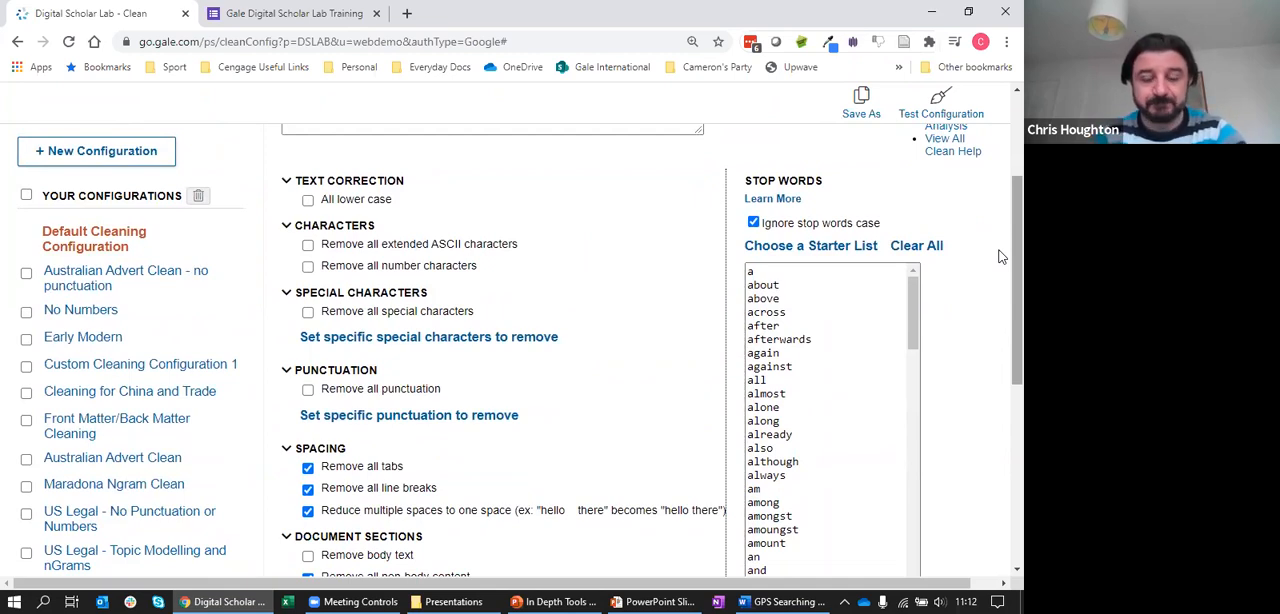
scroll(700, 330, "up", 1)
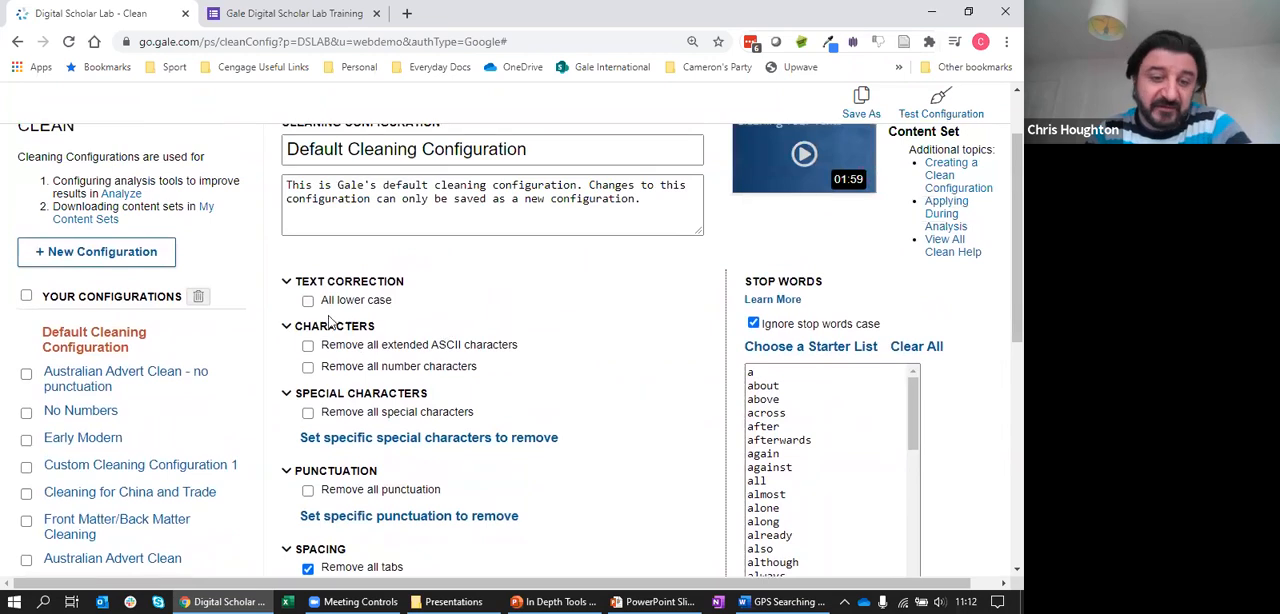
Turn the All lower case correction on and off again, and briefly expand the list of specific special characters to remove
left_click(309, 302)
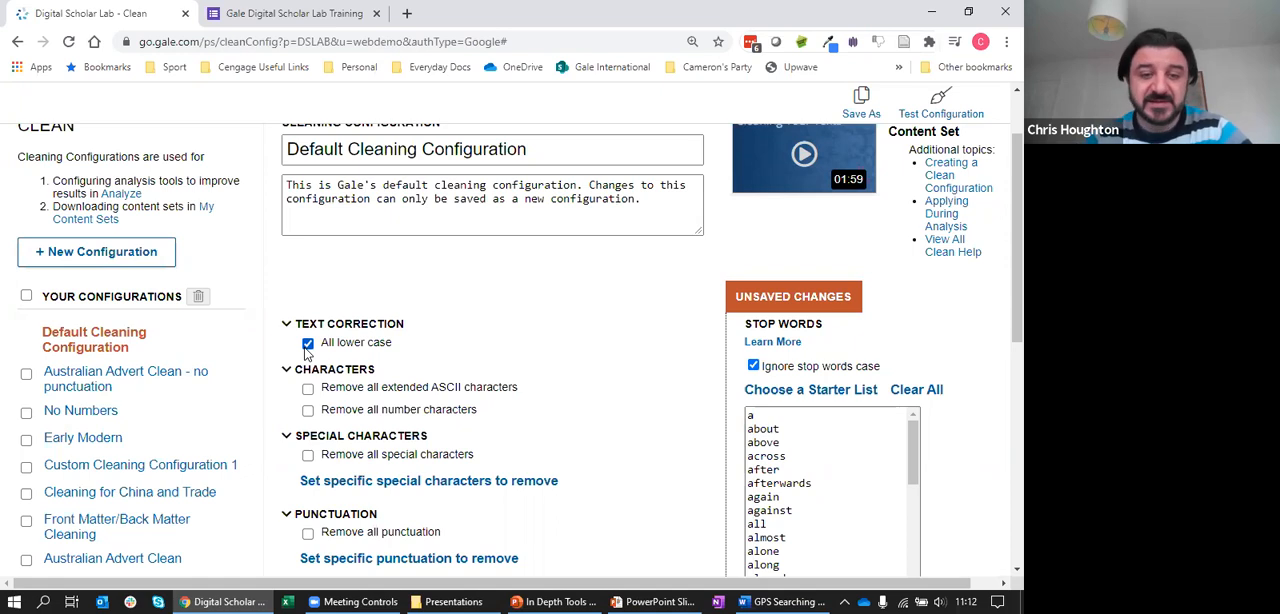
left_click(307, 344)
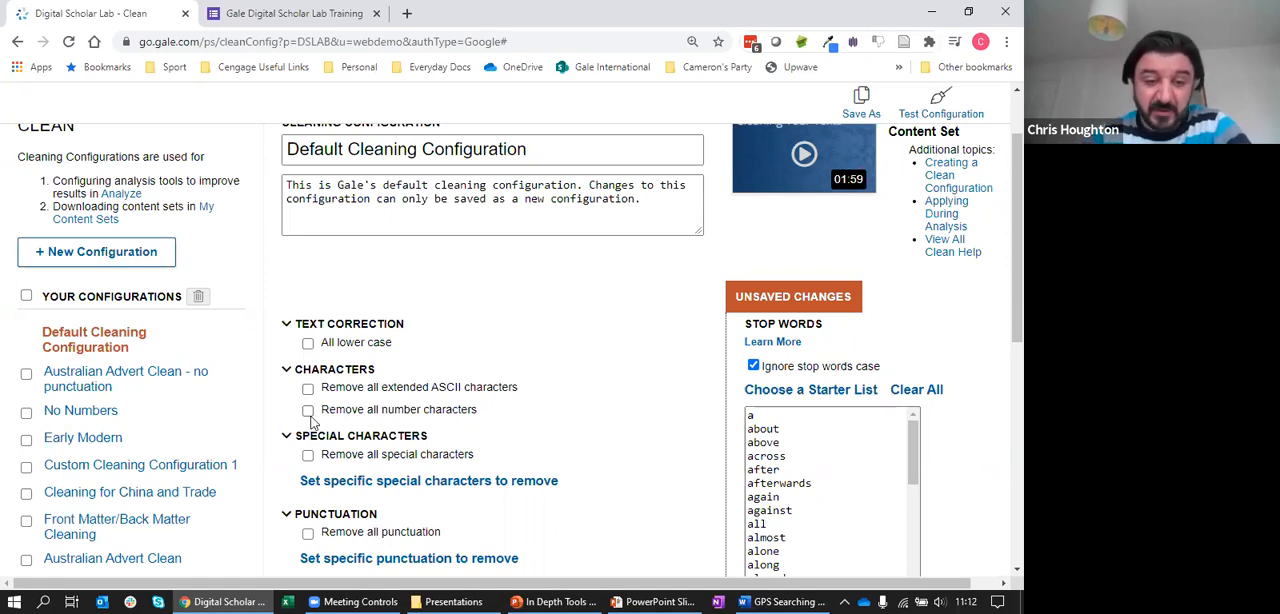
scroll(997, 354, "down", 3)
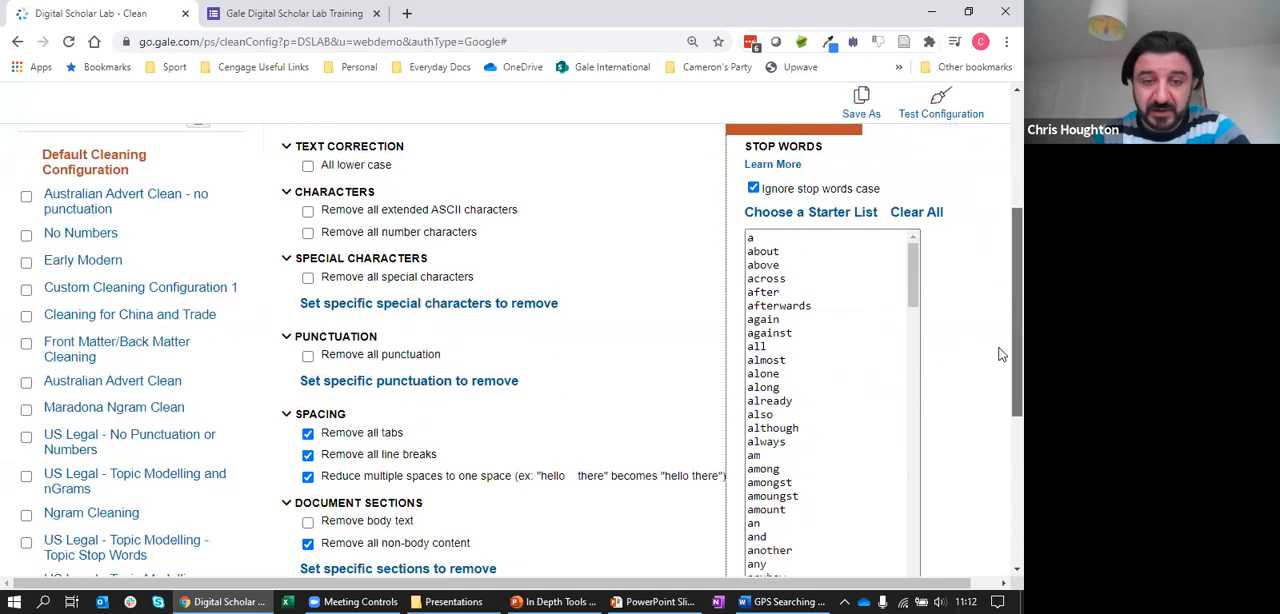
left_click(366, 248)
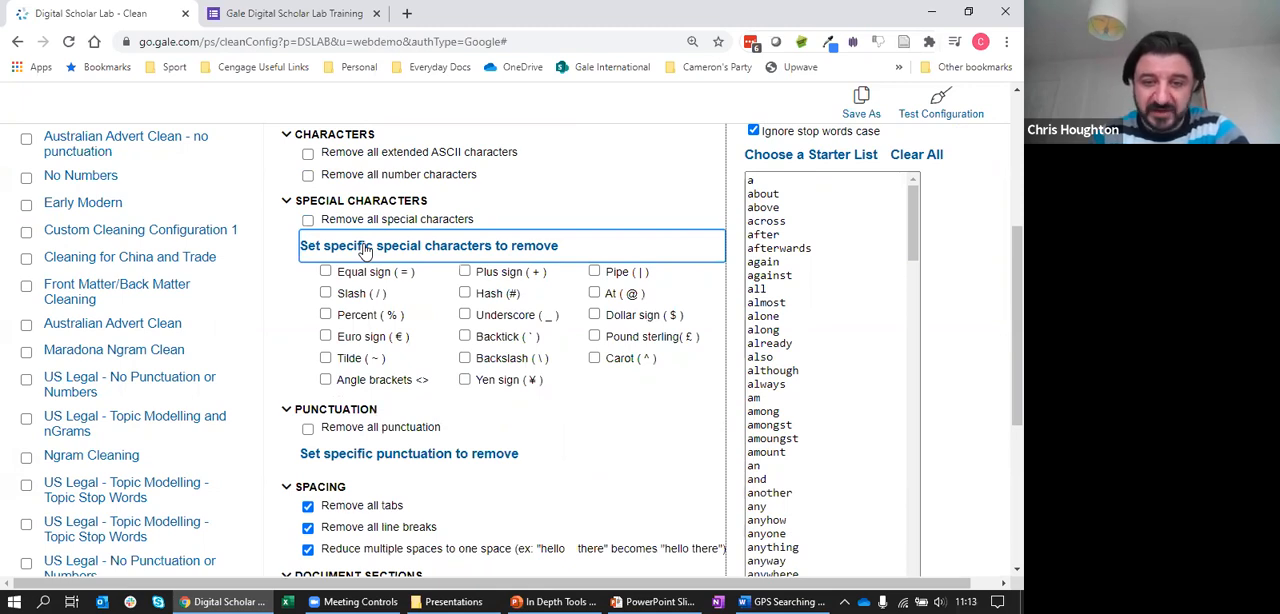
left_click(366, 248)
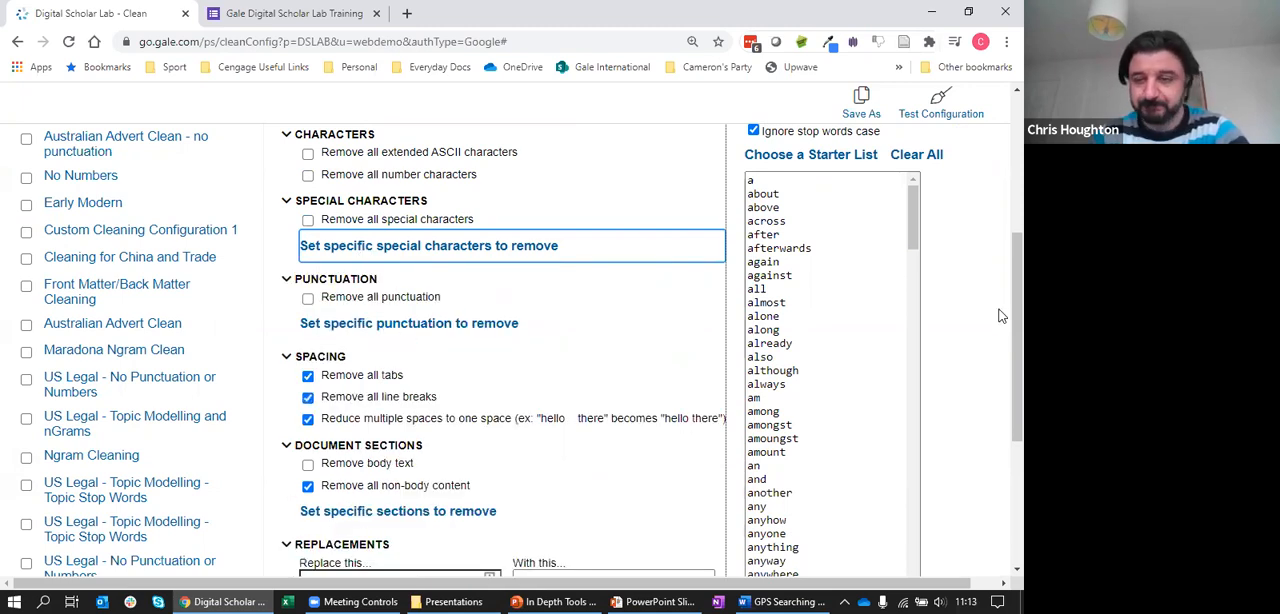
Examine the default configuration's spacing, document section and replacement settings, pointing out the first empty replacement field
scroll(1000, 326, "down", 2)
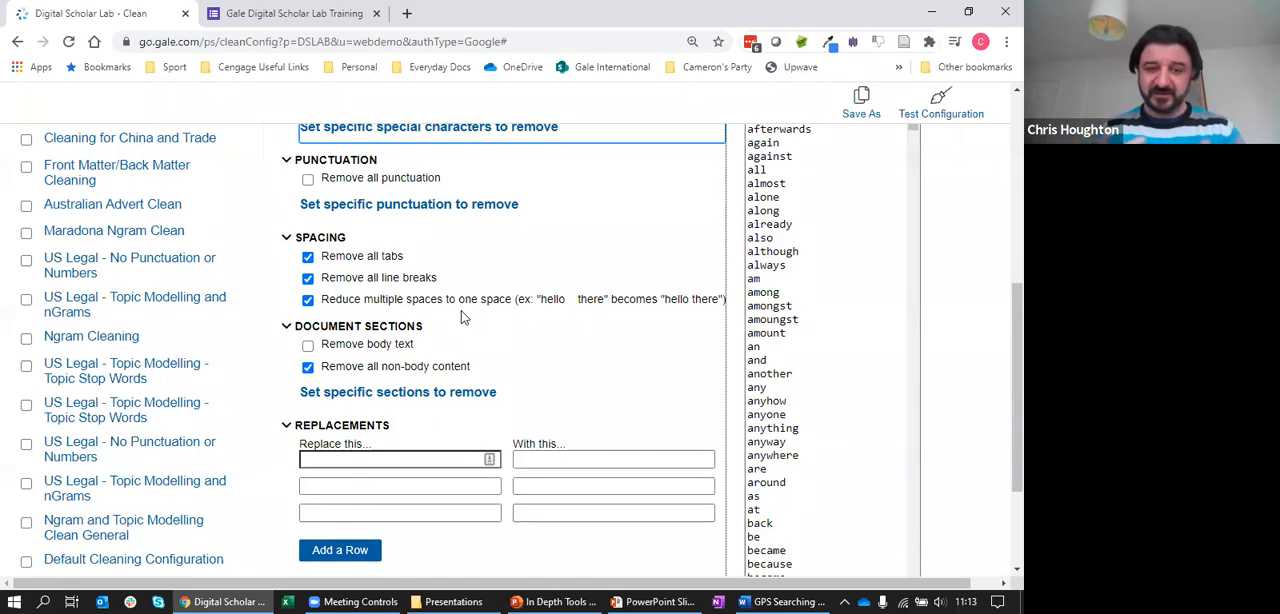
left_click(400, 460)
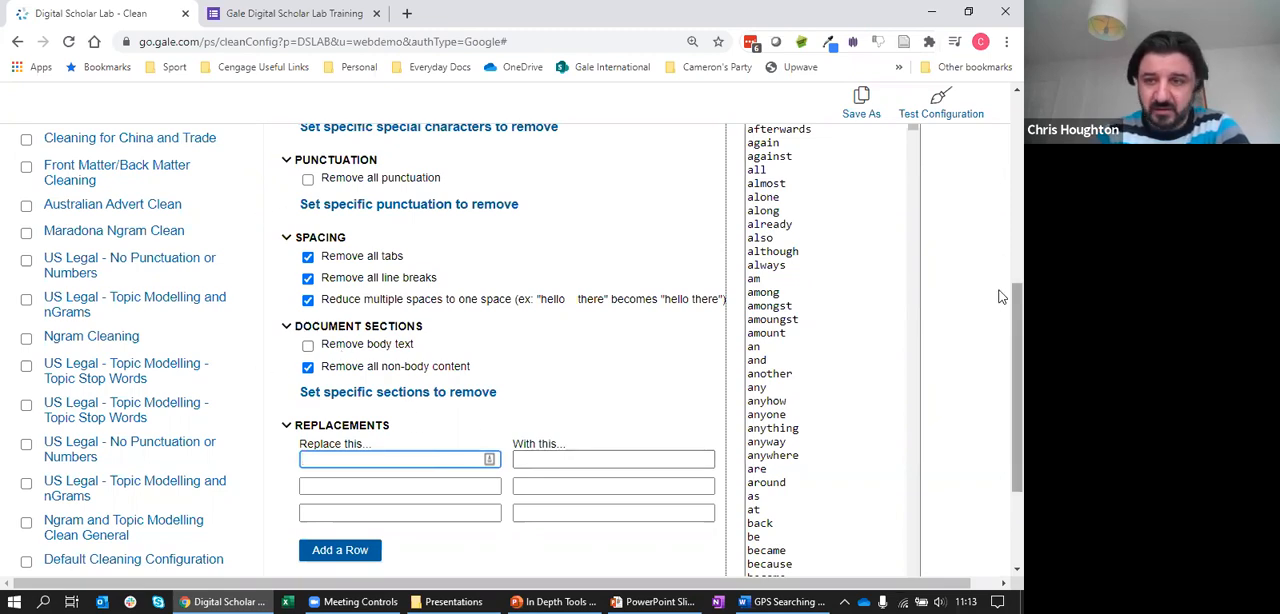
scroll(998, 310, "down", 3)
scroll(1002, 350, "up", 2)
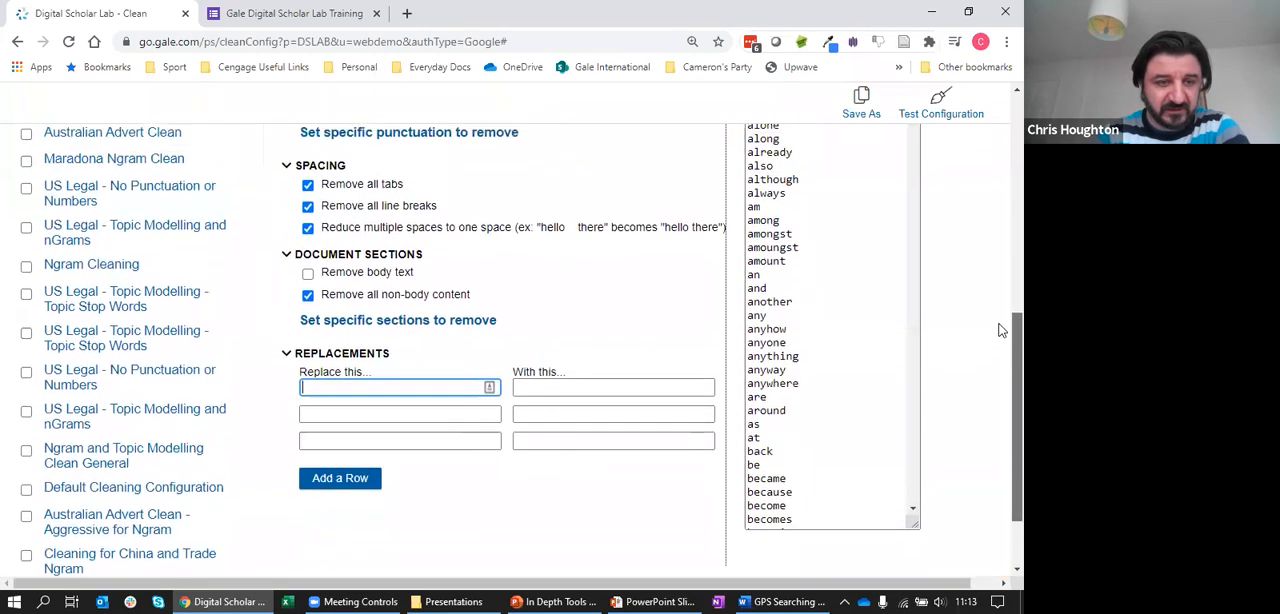
scroll(1002, 342, "down", 1)
scroll(1000, 342, "down", 1)
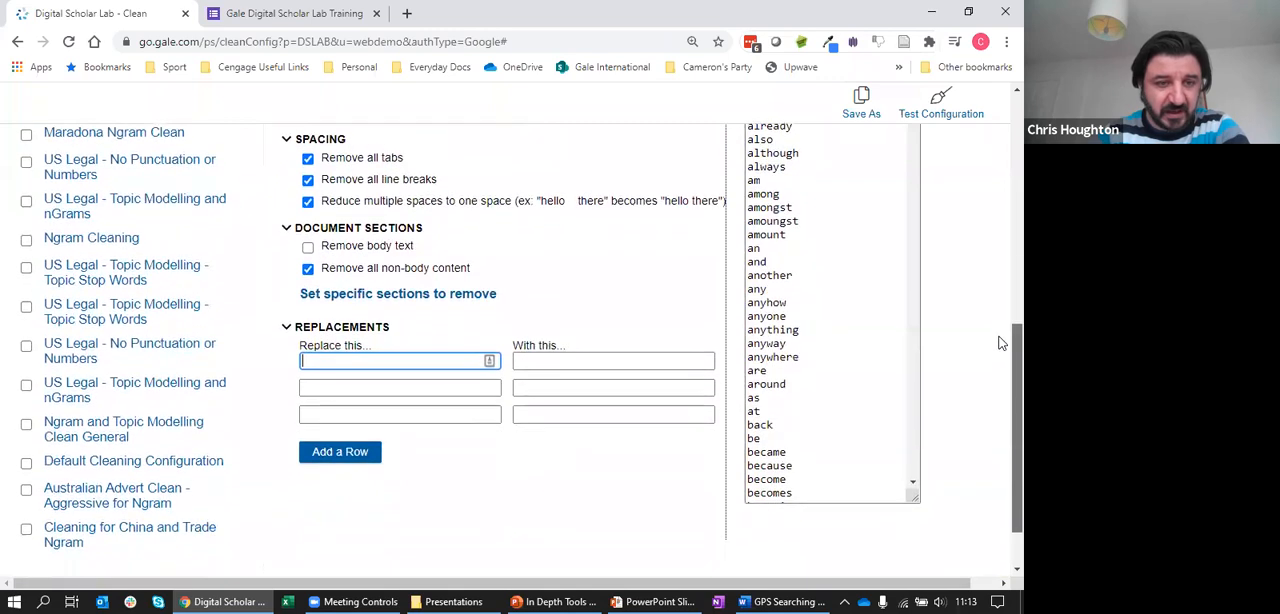
Open the US Legal - Topic Modelling and nGrams configuration and examine its list of text replacements
left_click(133, 385)
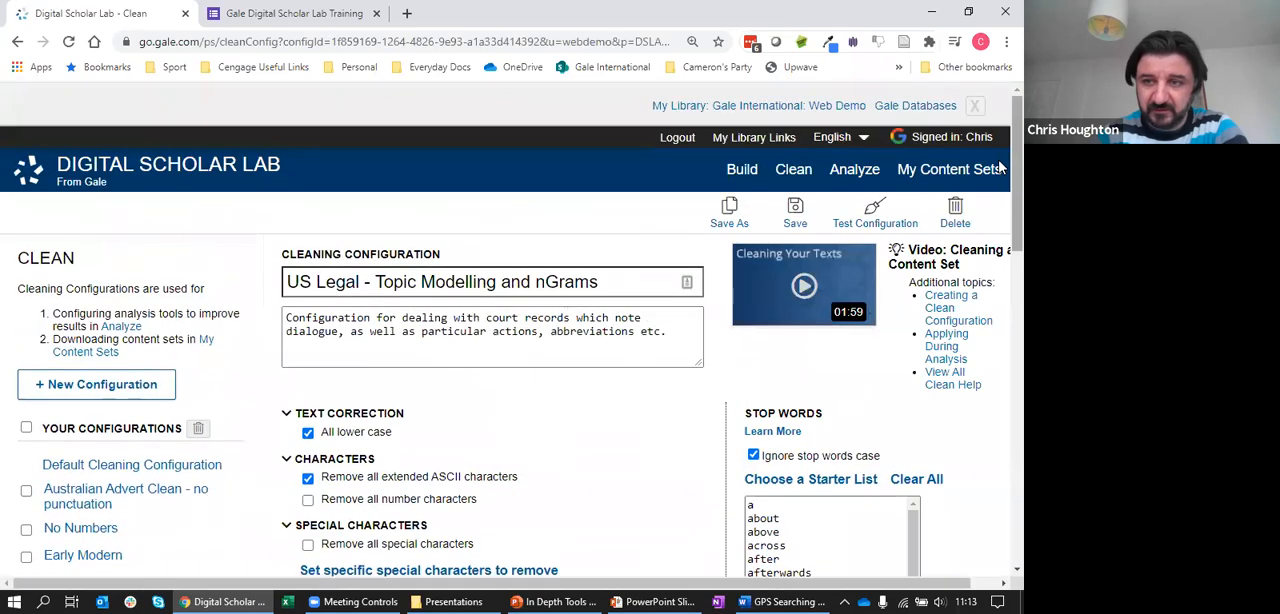
scroll(1000, 250, "down", 9)
scroll(1000, 417, "down", 2)
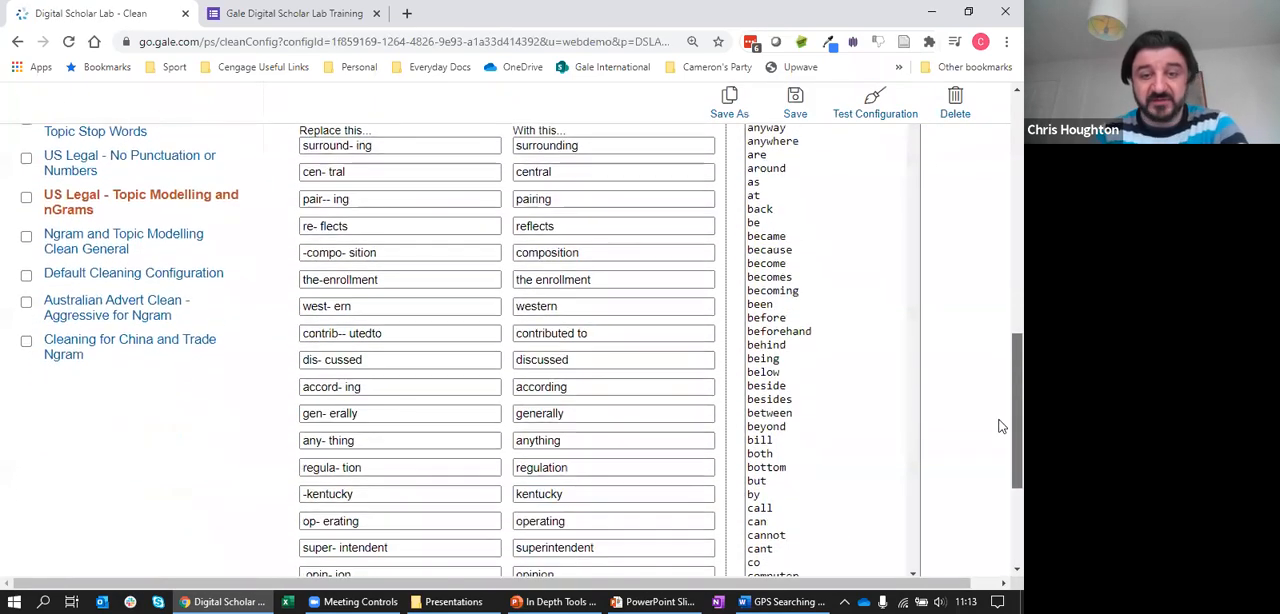
scroll(1000, 420, "up", 1)
scroll(1000, 420, "down", 1)
scroll(1000, 417, "up", 1)
scroll(1001, 420, "down", 2)
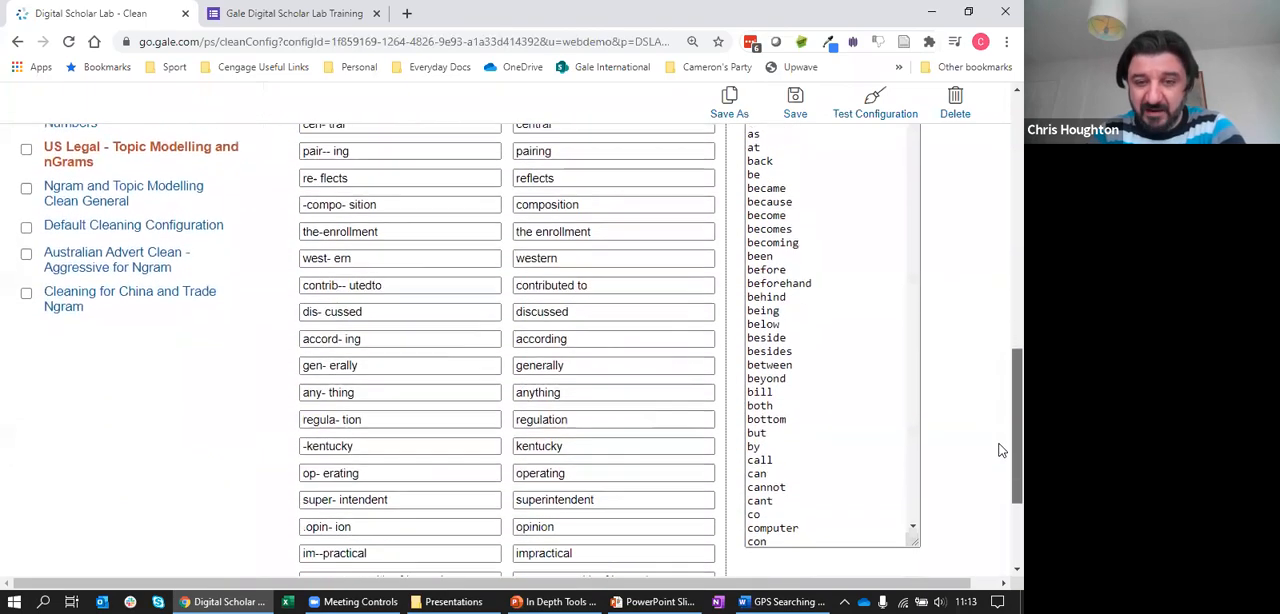
scroll(1001, 440, "up", 1)
scroll(1001, 430, "up", 3)
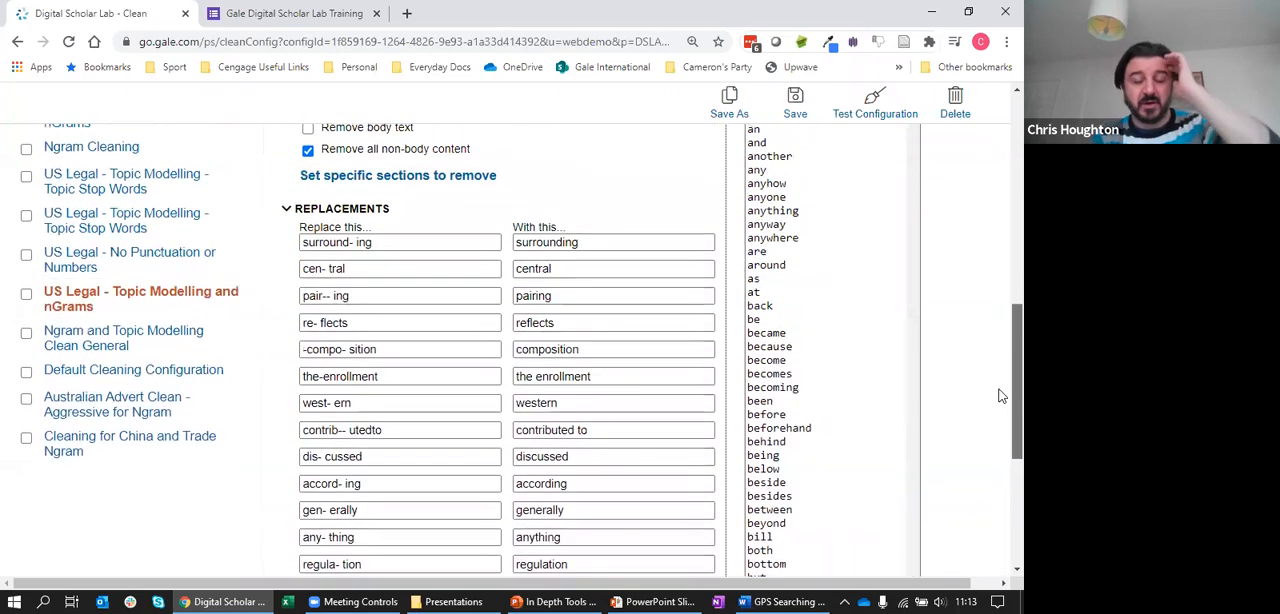
scroll(1001, 380, "up", 3)
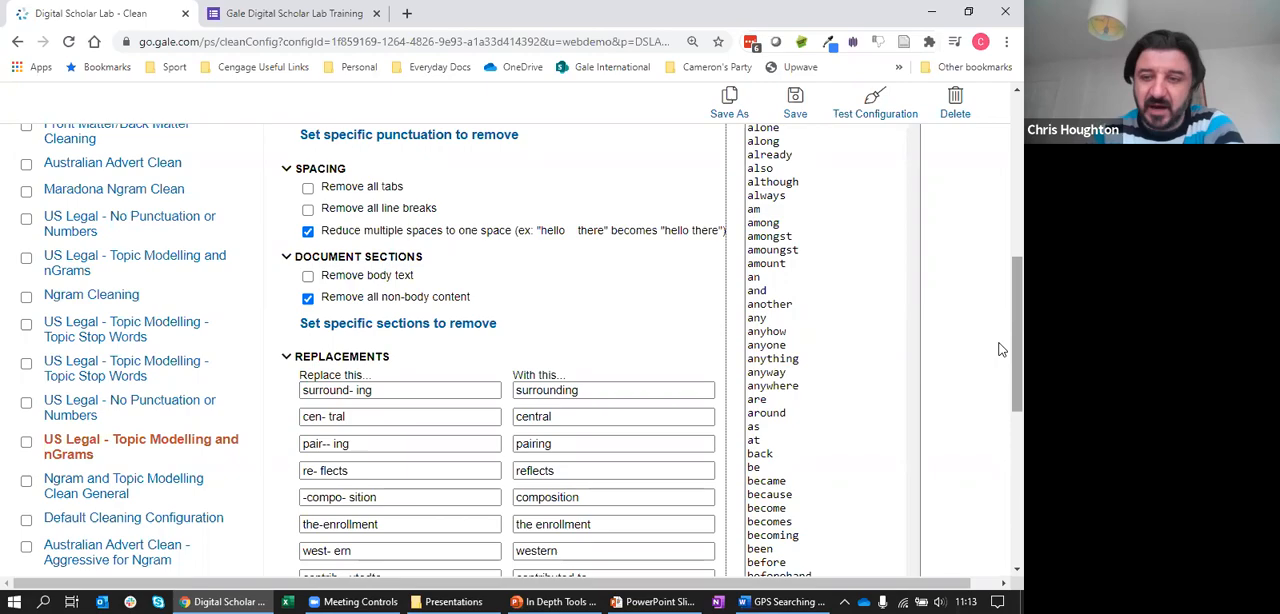
scroll(1001, 349, "down", 5)
Point out the US Legal configuration's stop word list by highlighting its first entries, from "a" through "along"
left_click_drag(999, 422, 1000, 287)
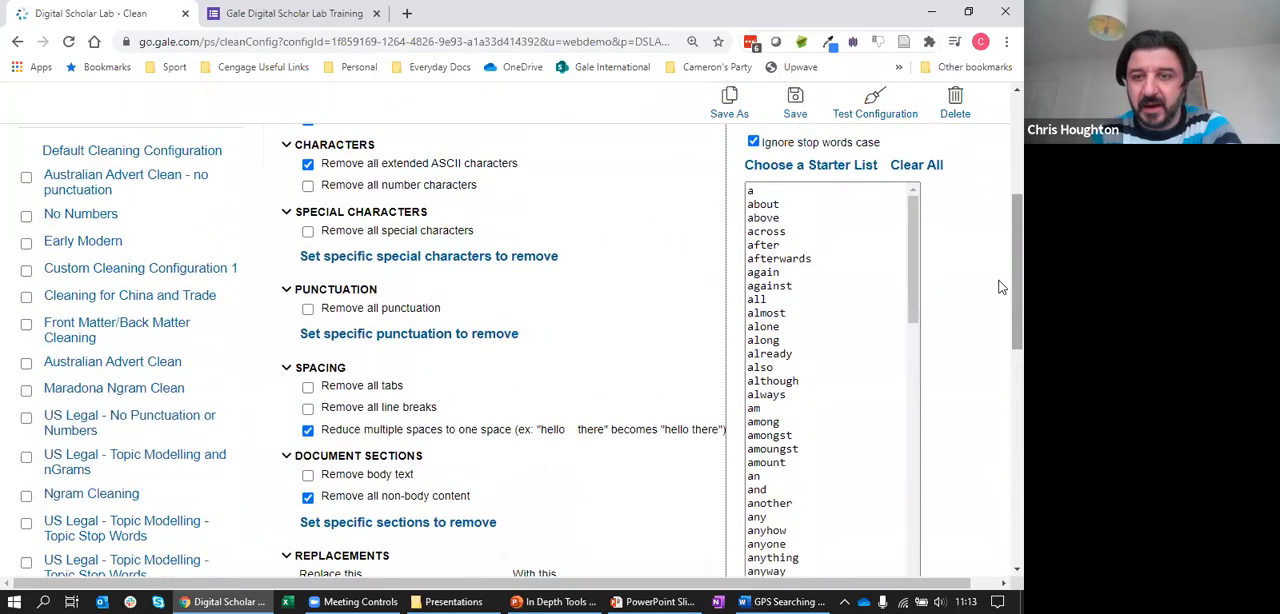
scroll(1001, 287, "up", 1)
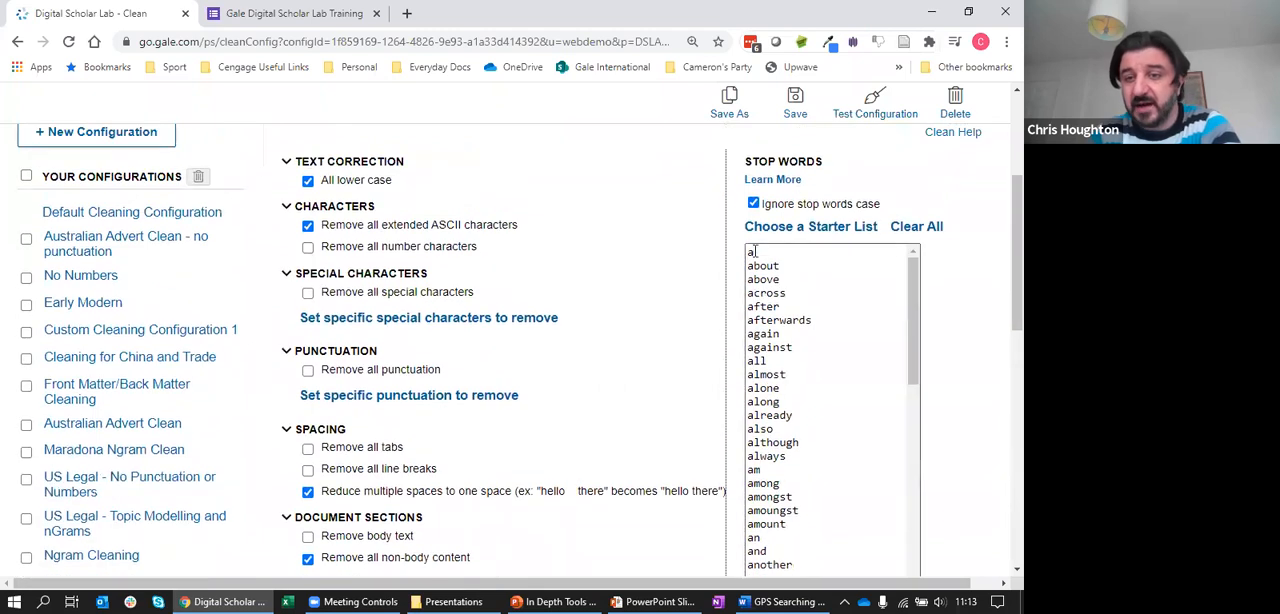
left_click_drag(749, 252, 768, 415)
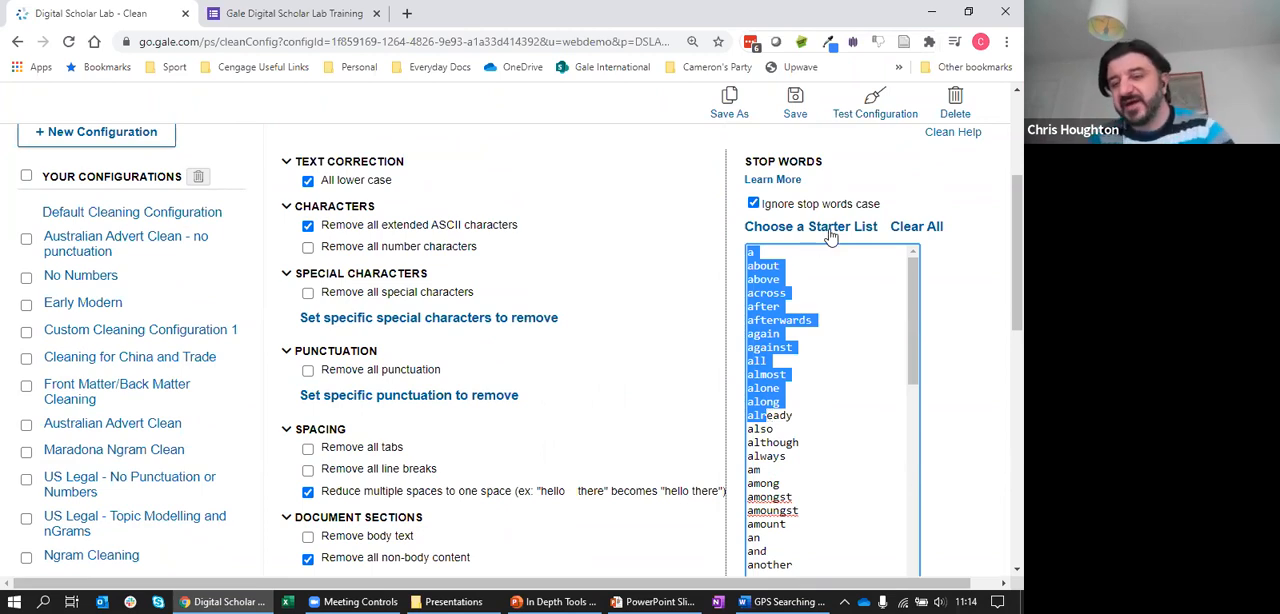
Clear the US Legal configuration's stop words and load the Hebrew starter list
left_click(829, 229)
left_click(785, 200)
left_click(913, 228)
left_click(824, 272)
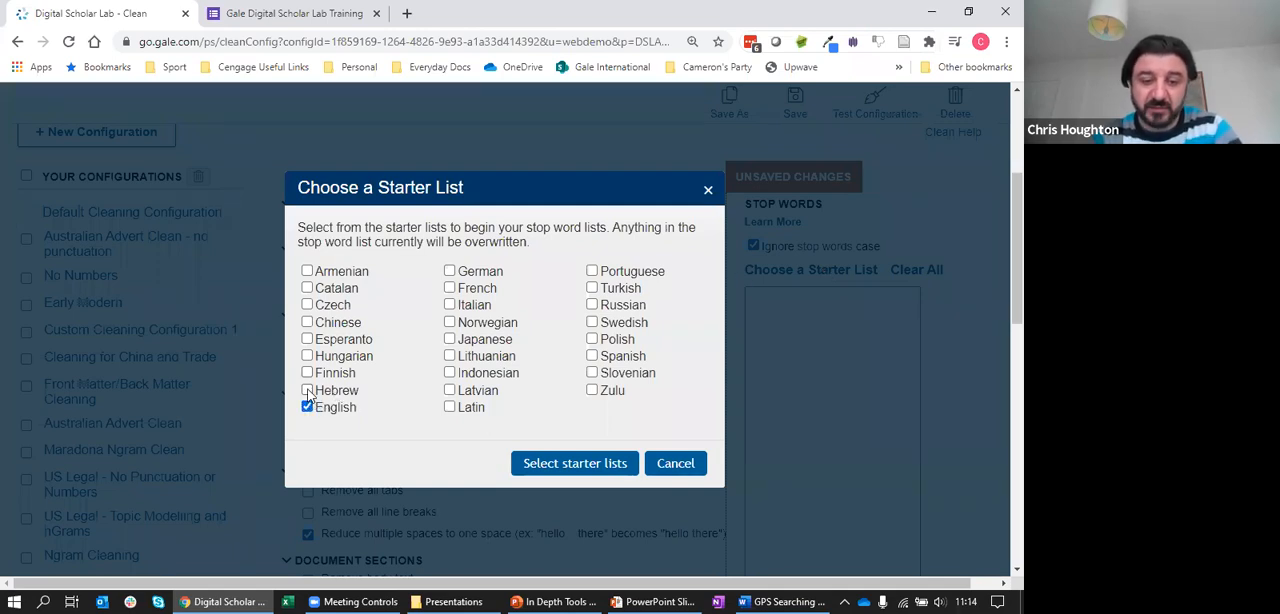
left_click(597, 465)
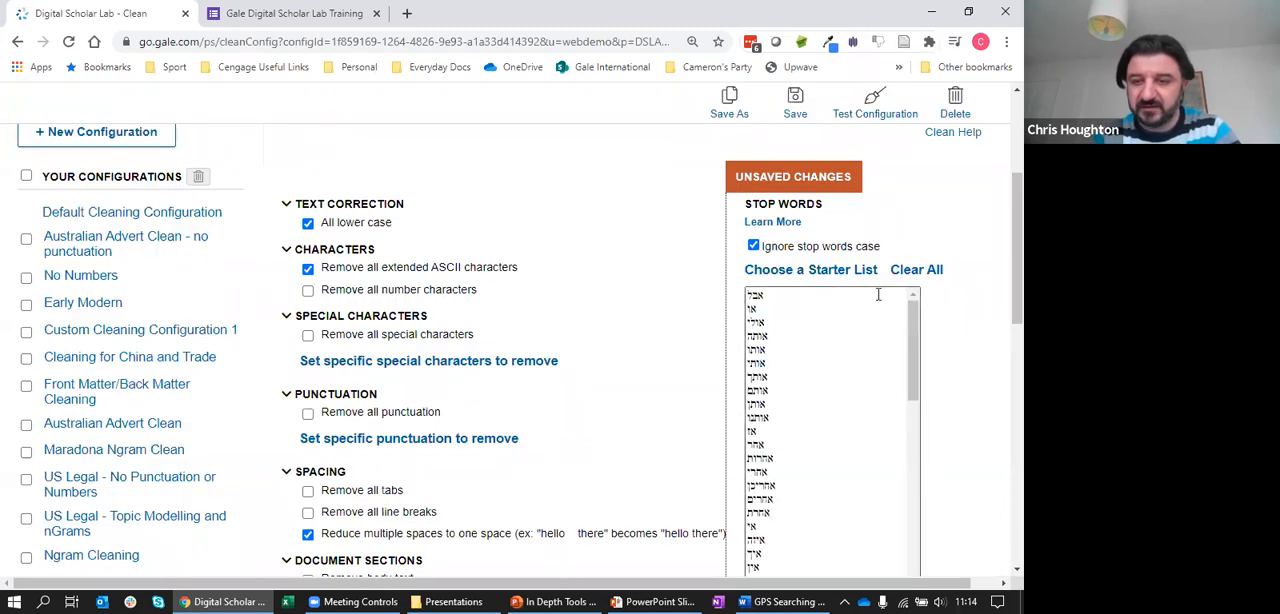
Add the letters a, b, c, d and e on separate lines at the beginning of the stop word list
left_click(748, 294)
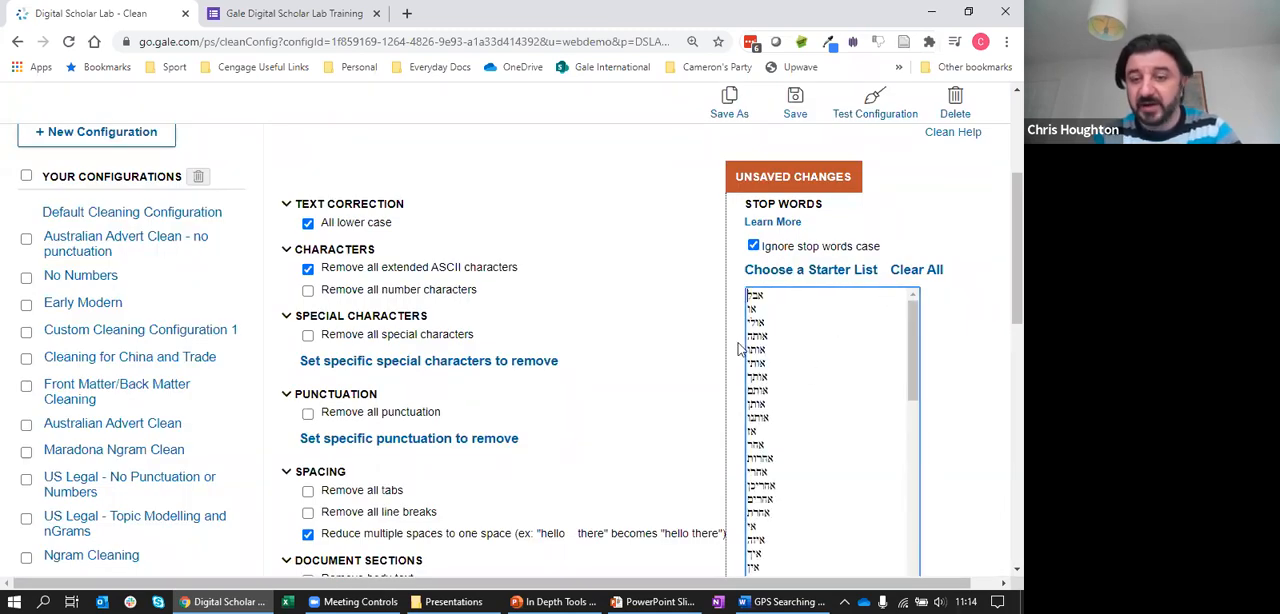
key("Return")
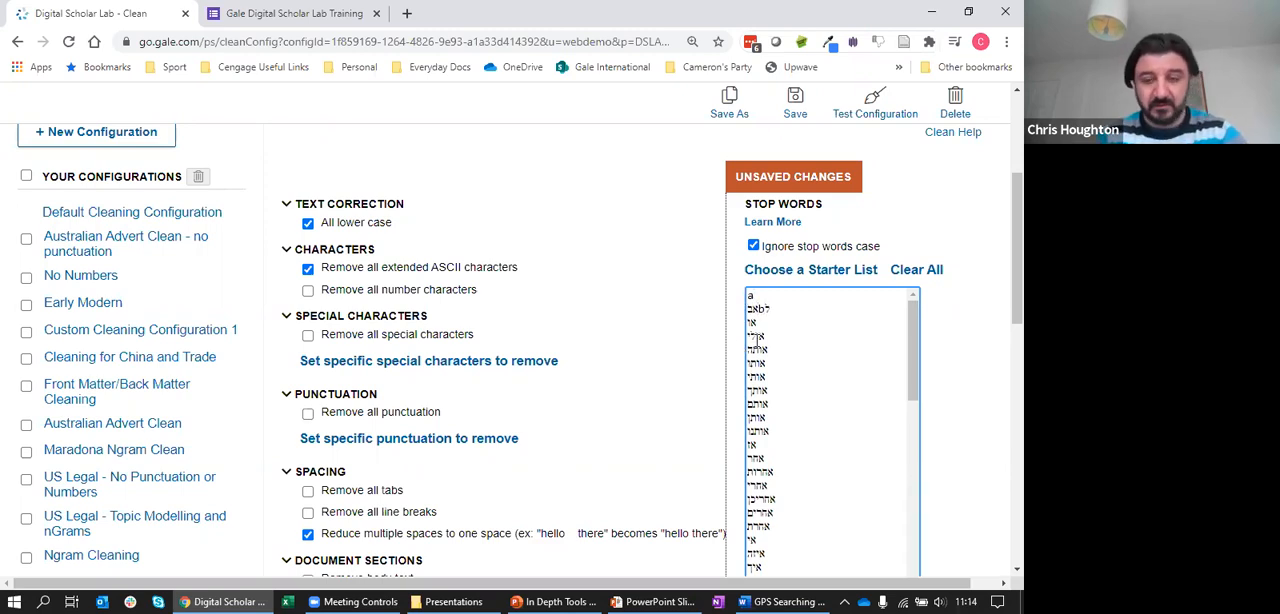
type("a")
key("Return")
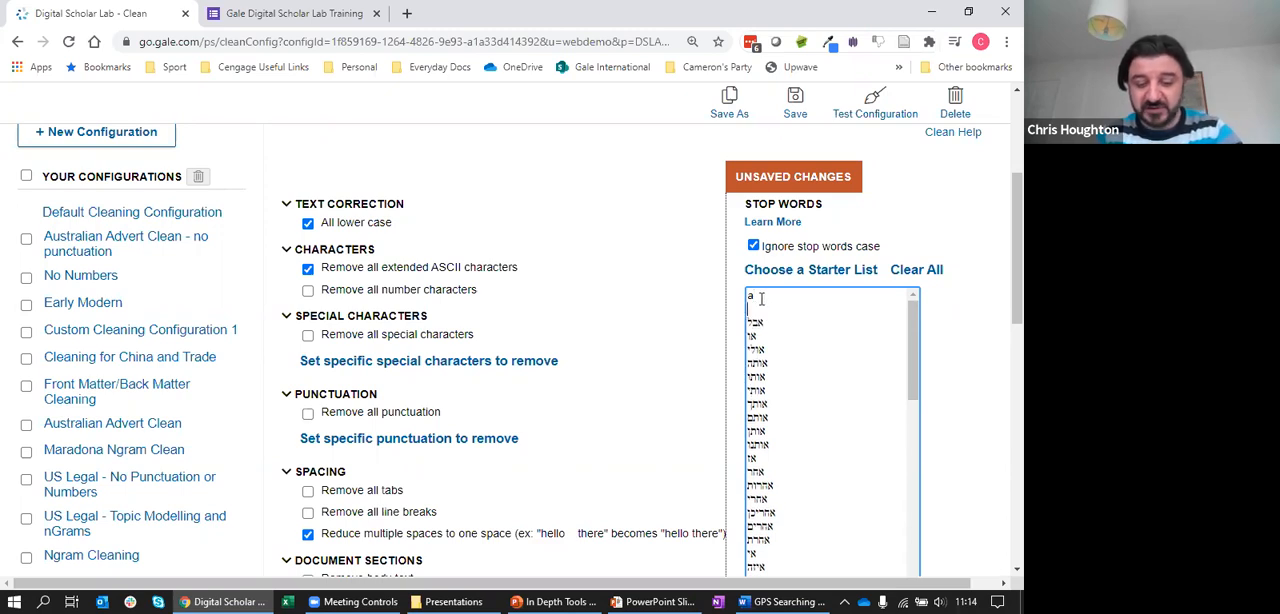
type("b")
key("Return")
type("b")
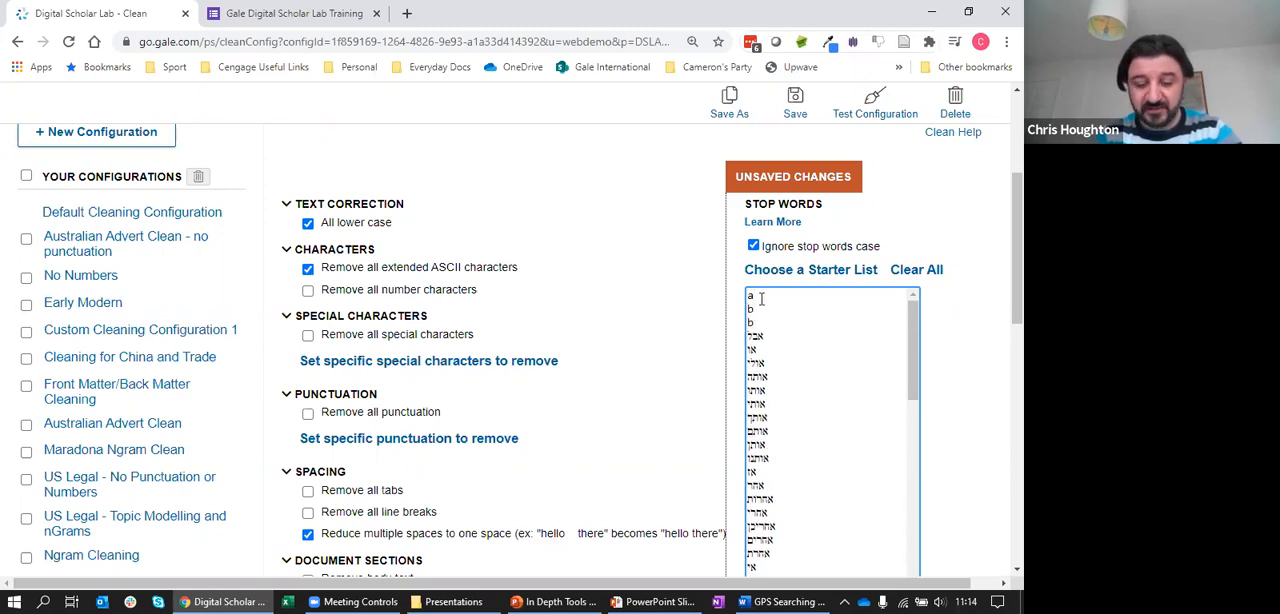
key("Return")
type("d")
key("Return")
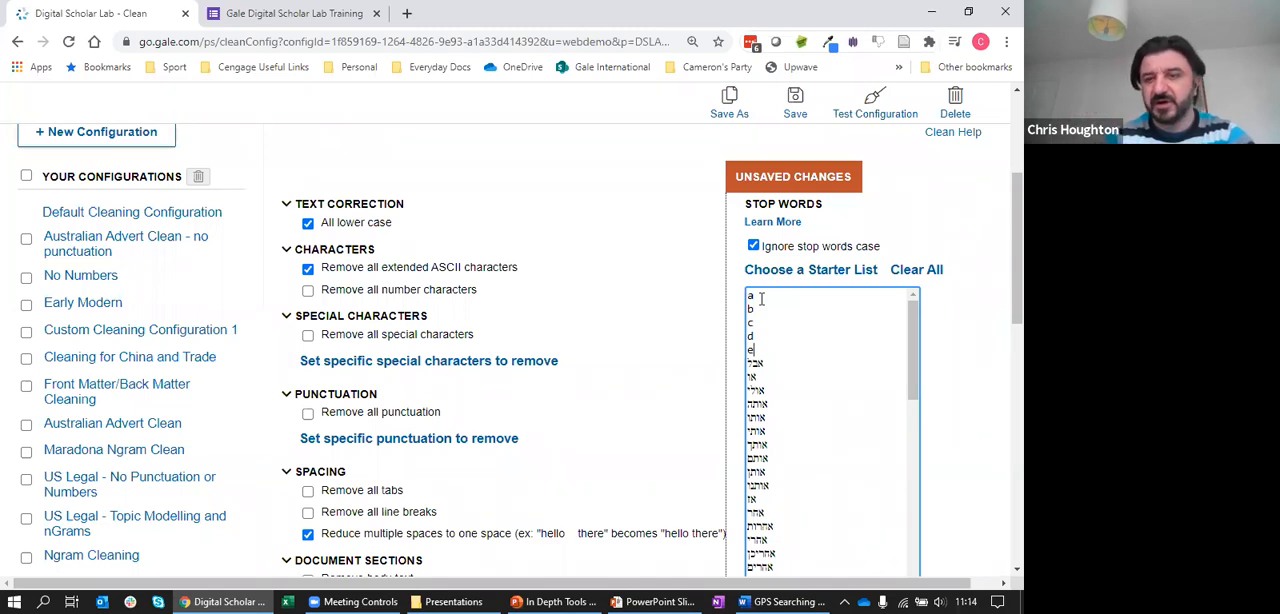
type("e")
Leave the cleaning configuration without saving and return to the earlier suffrag* editorial search results
scroll(514, 217, "up", 3)
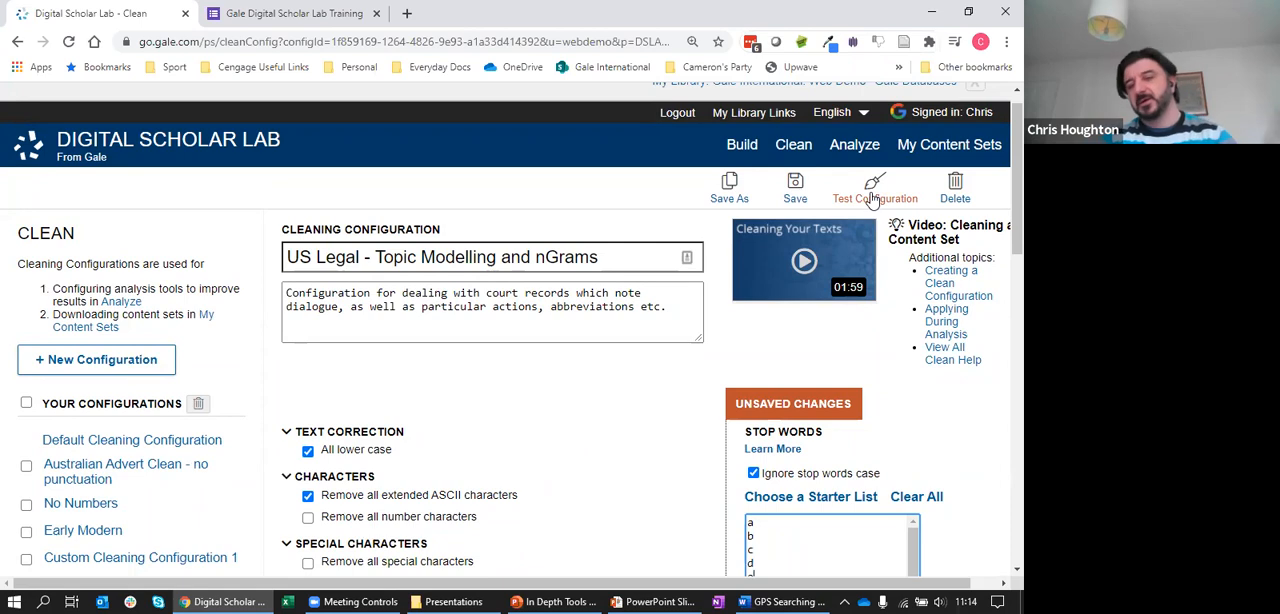
left_click(975, 85)
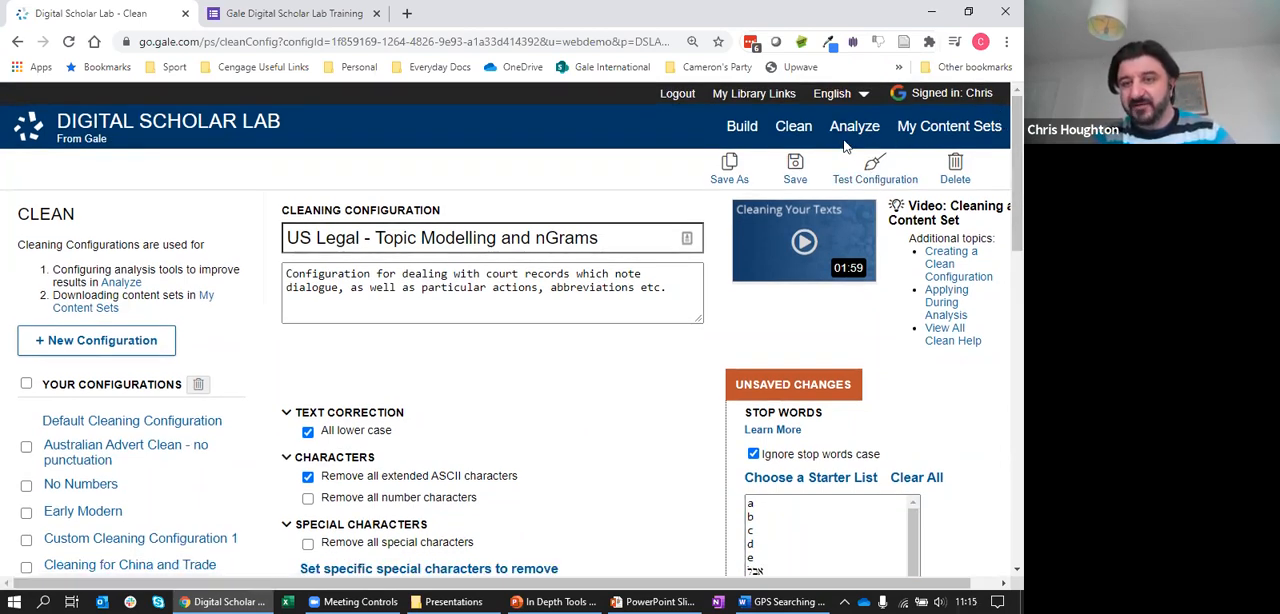
left_click(741, 133)
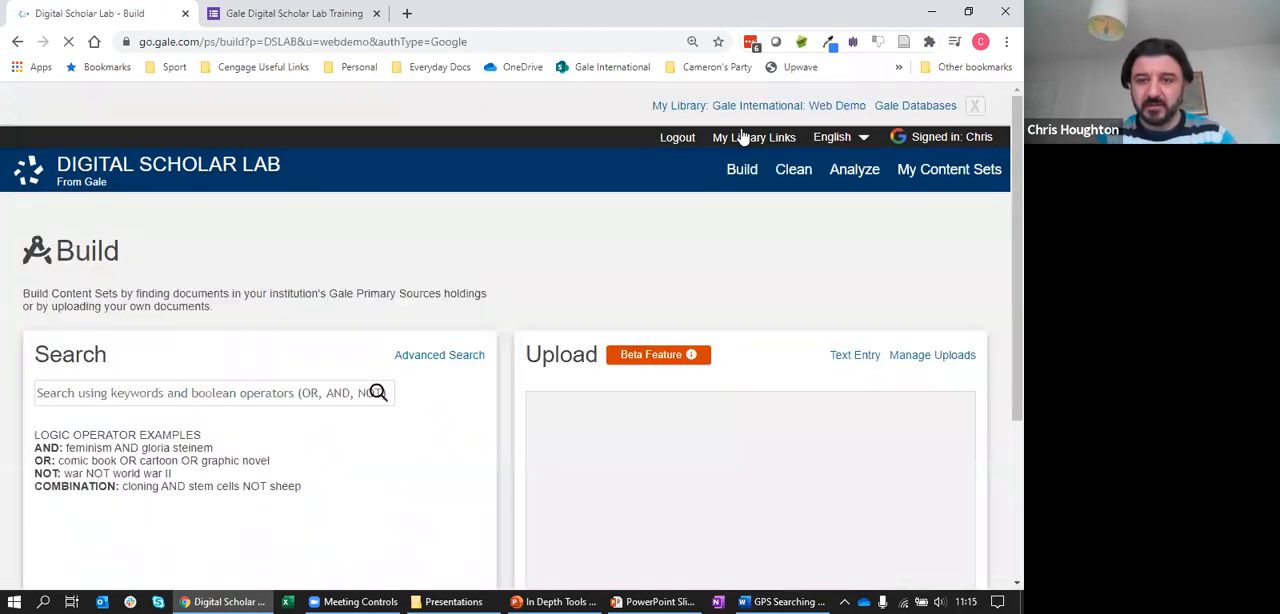
right_click(17, 42)
left_click(52, 158)
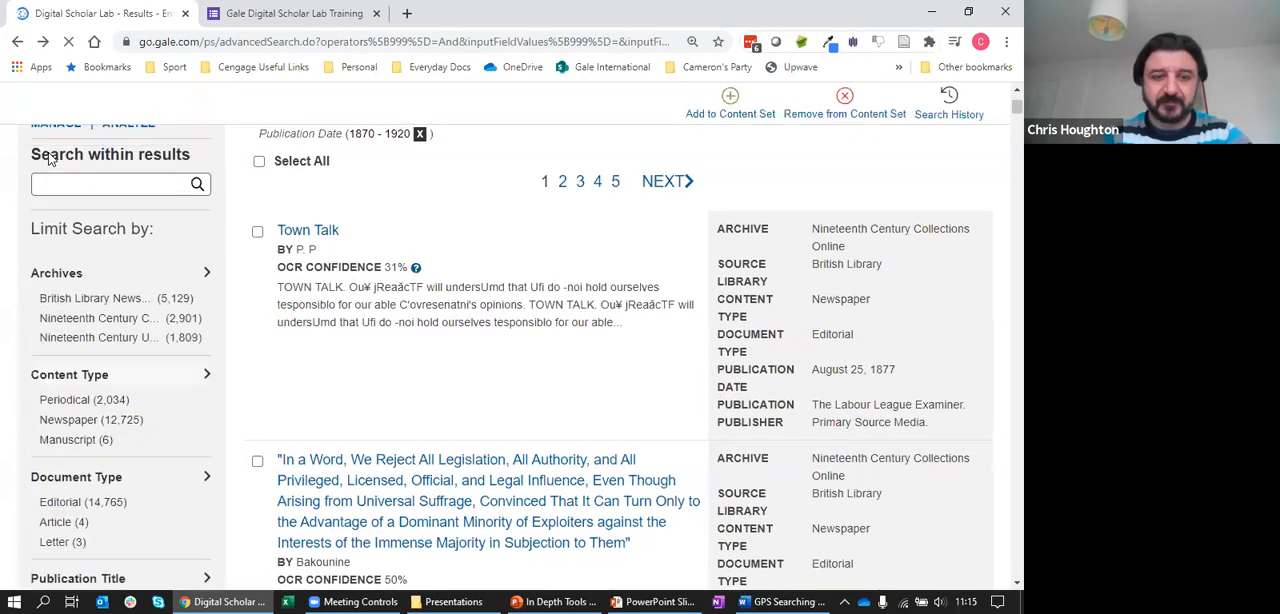
scroll(1002, 110, "up", 3)
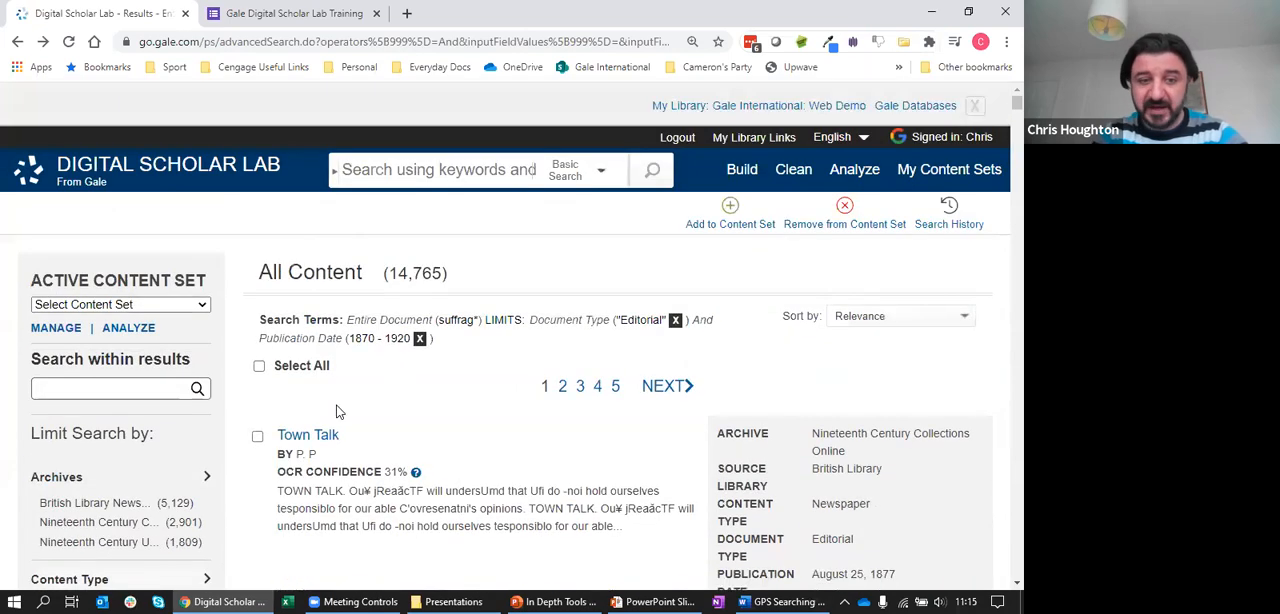
Select the maximum 10000 search results and make Adverts with 'Australia'. Daily Mail 1950-1960 the active content set
left_click(259, 367)
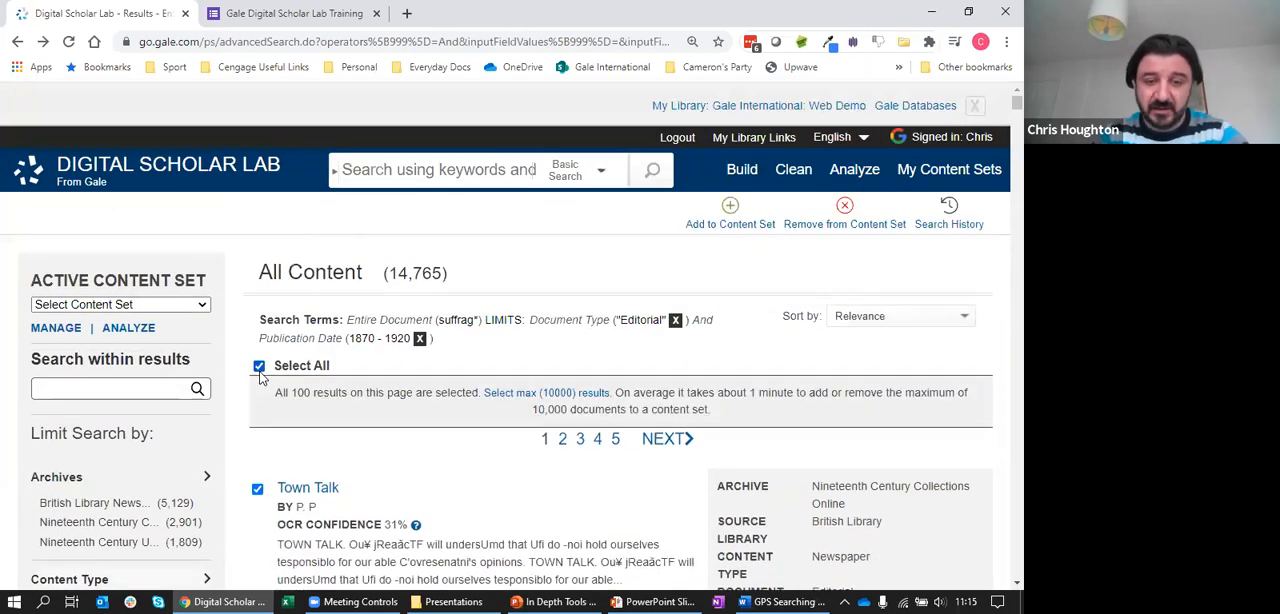
left_click(537, 393)
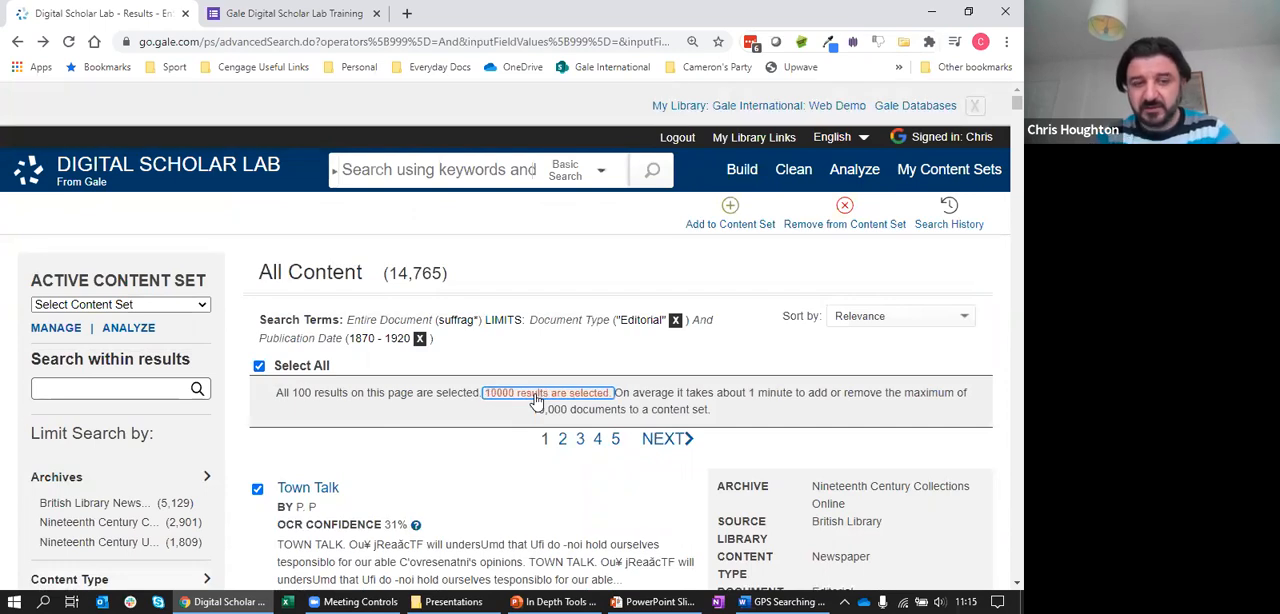
left_click(205, 305)
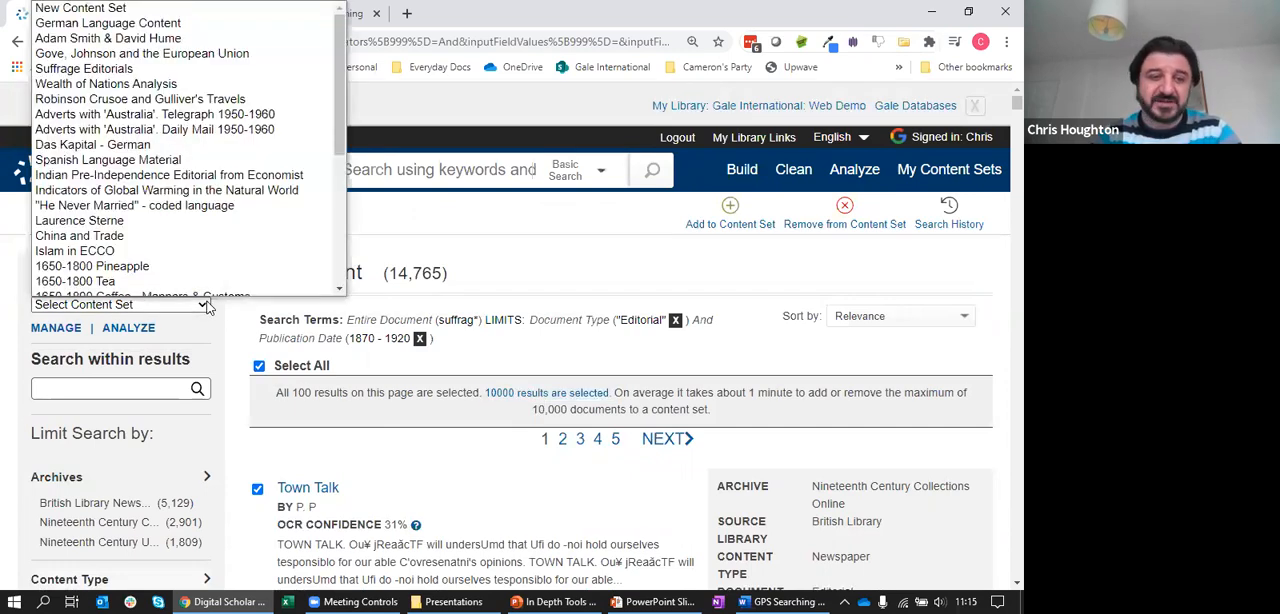
scroll(200, 212, "down", 1)
mouse_move(340, 155)
left_mouse_down()
mouse_move(341, 272)
mouse_move(341, 134)
left_mouse_up()
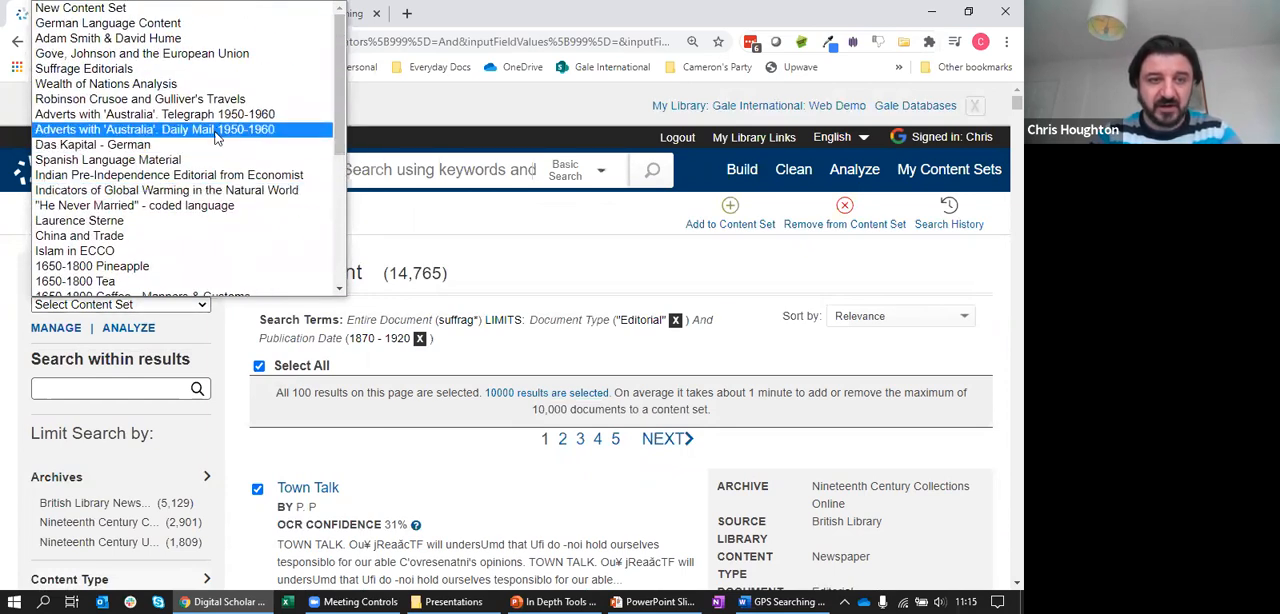
left_click(186, 130)
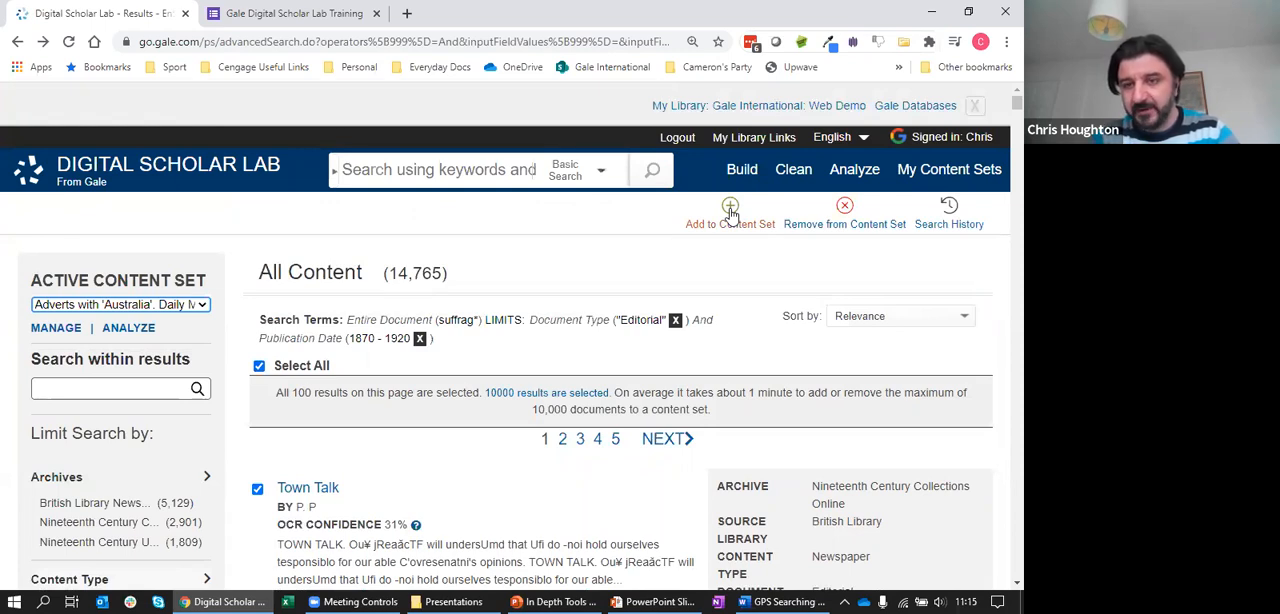
Go to My Content Sets, find "ngram" on the page and open the Cleaning Example - Abolitionist Narratives content set
left_click(972, 108)
left_click(948, 128)
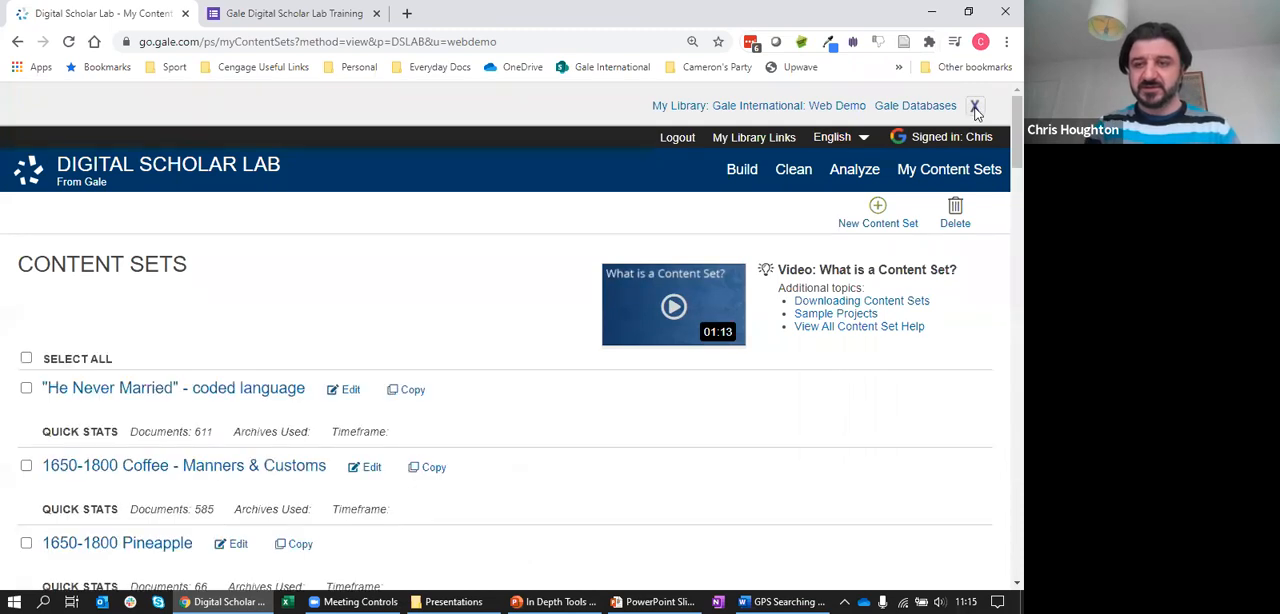
left_click(975, 105)
left_click_drag(1000, 118, 1000, 163)
key("ctrl+f")
type("ngram")
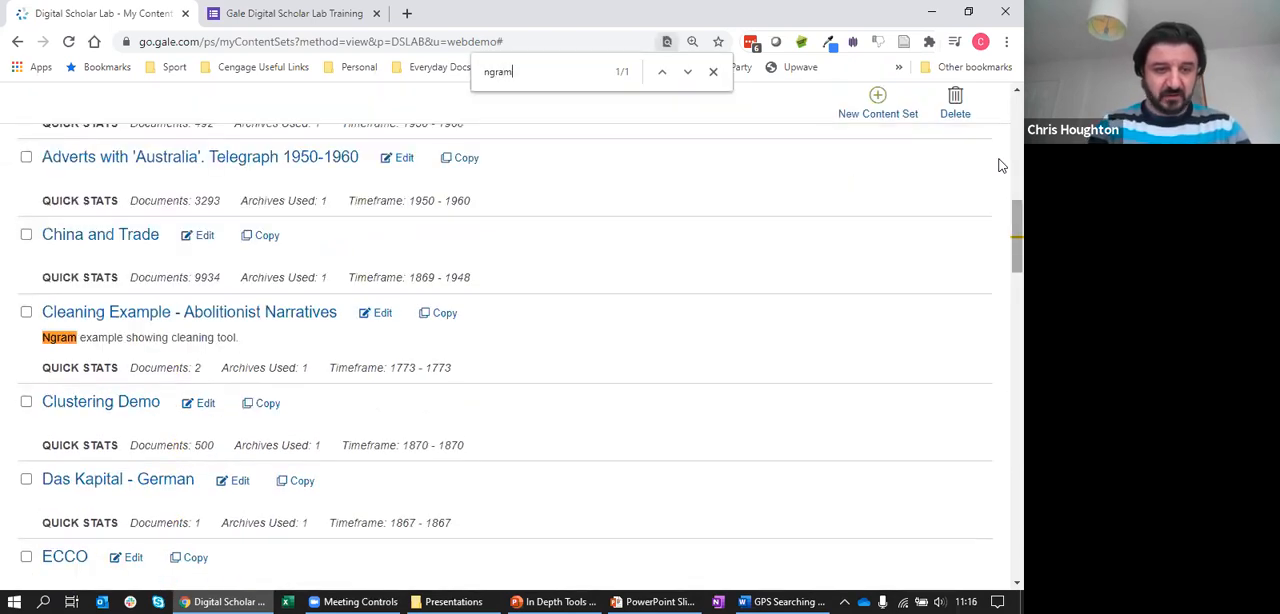
left_click(255, 316)
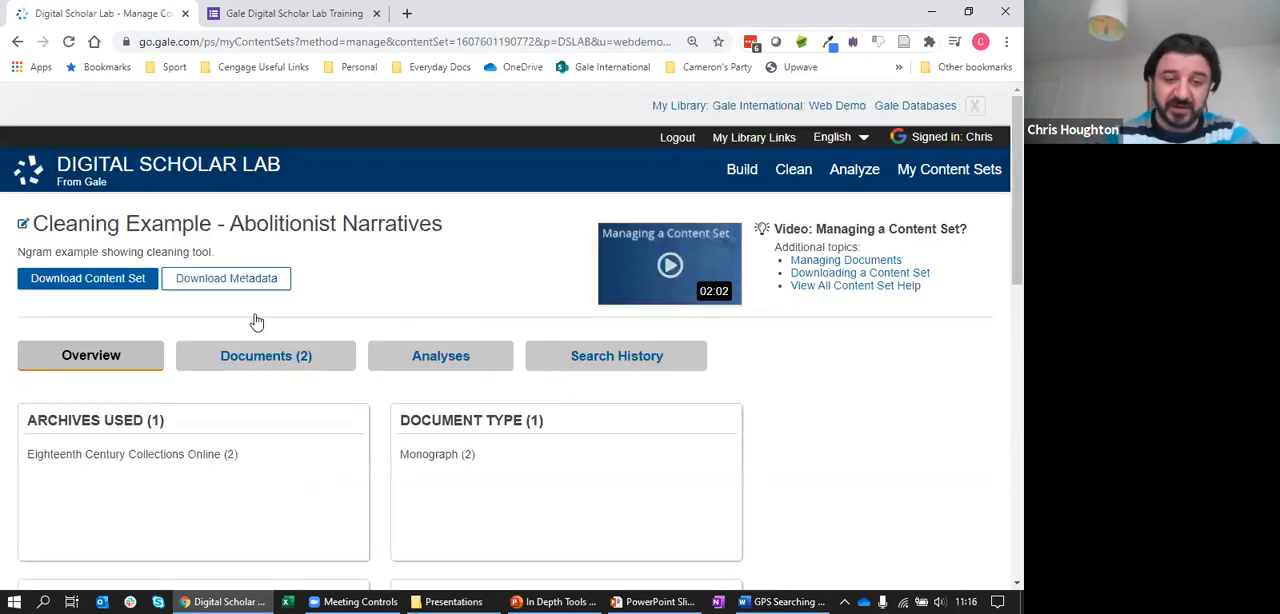
Examine the documents in the Abolitionist Narratives content set, including their OCR confidence and text excerpts
left_click(276, 370)
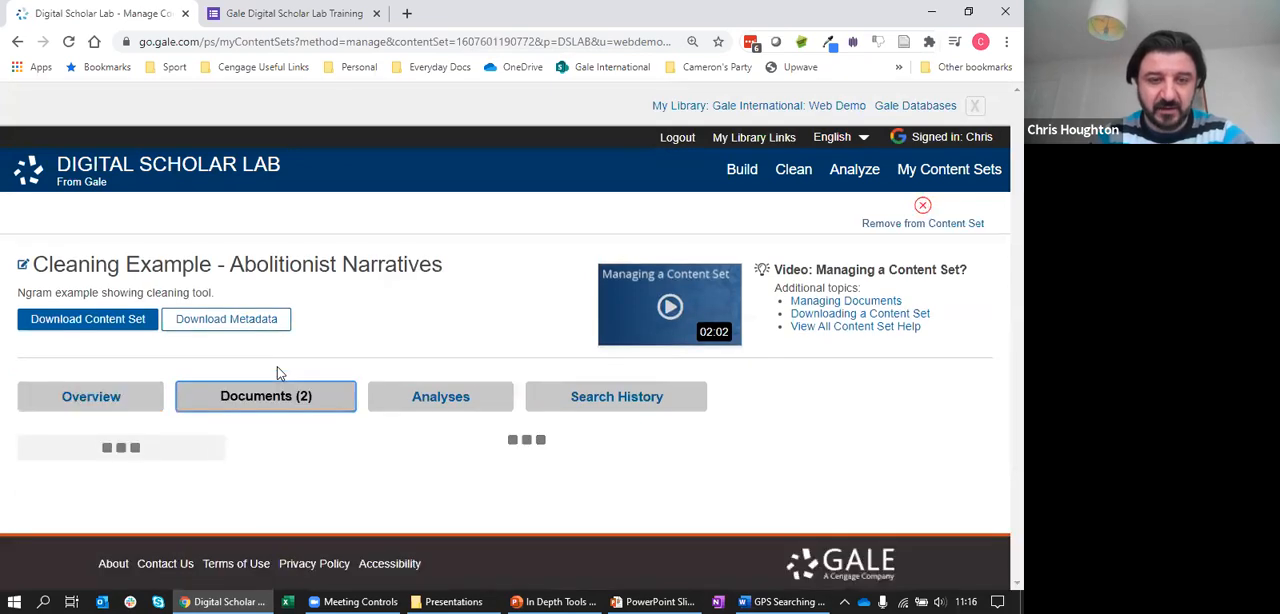
left_click(974, 106)
scroll(1000, 228, "down", 3)
scroll(1000, 240, "down", 2)
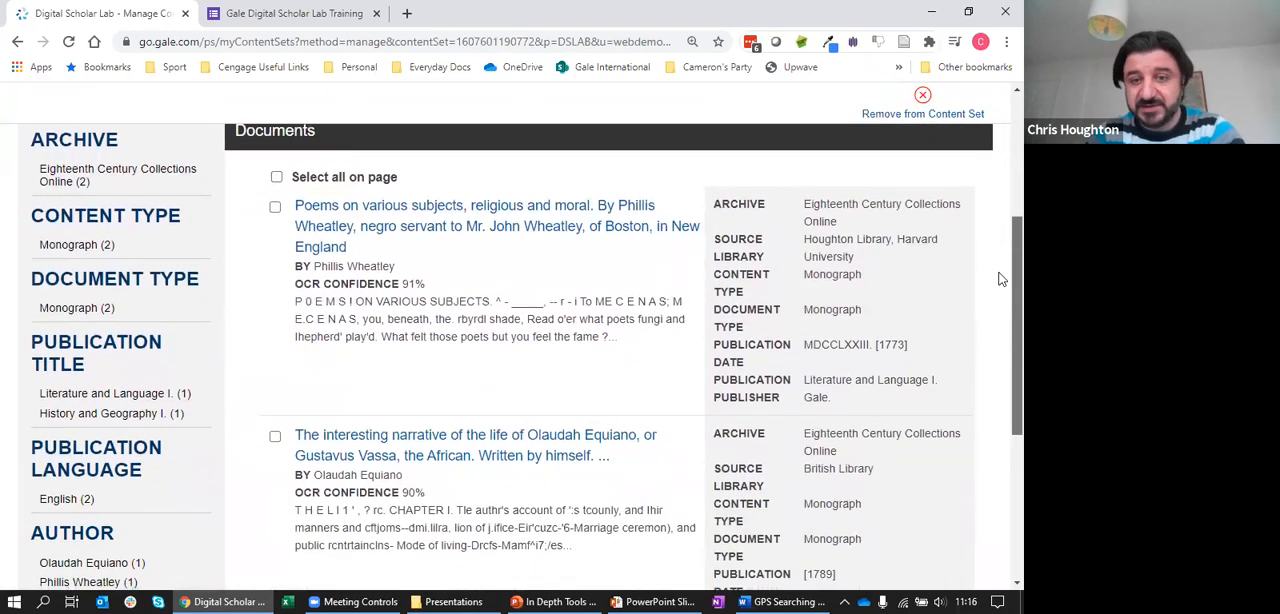
scroll(1000, 279, "up", 4)
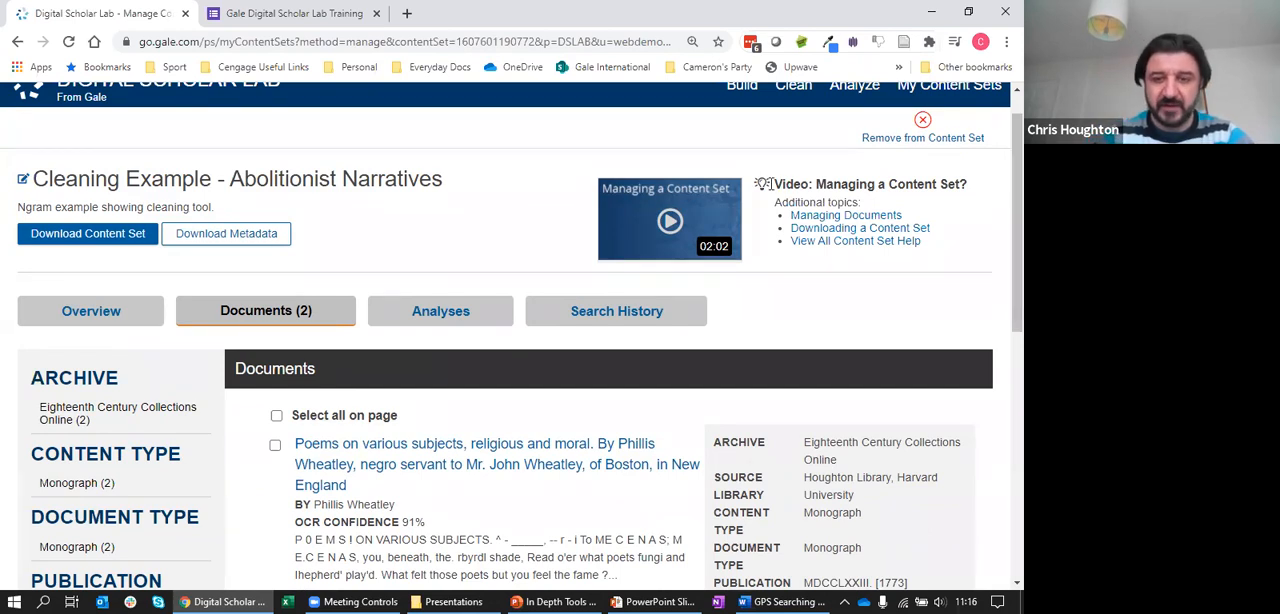
Show the content set's analyses and select the Ngram run dated Thu Dec 10 06:58:28 EST 2020
left_click(466, 317)
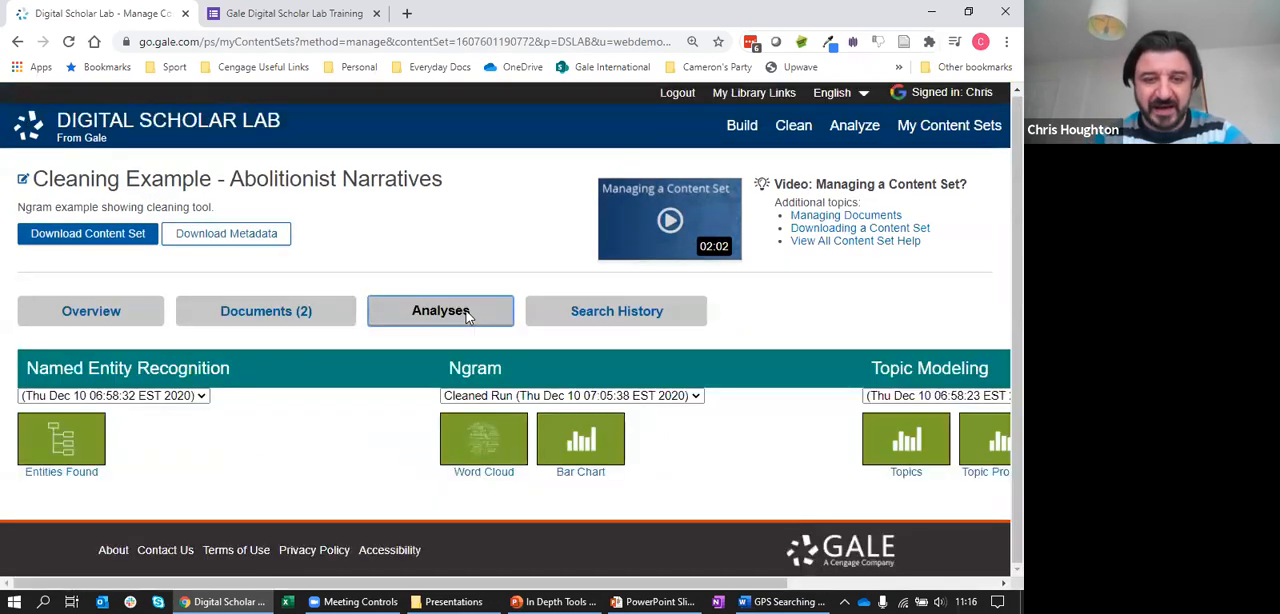
left_click(519, 398)
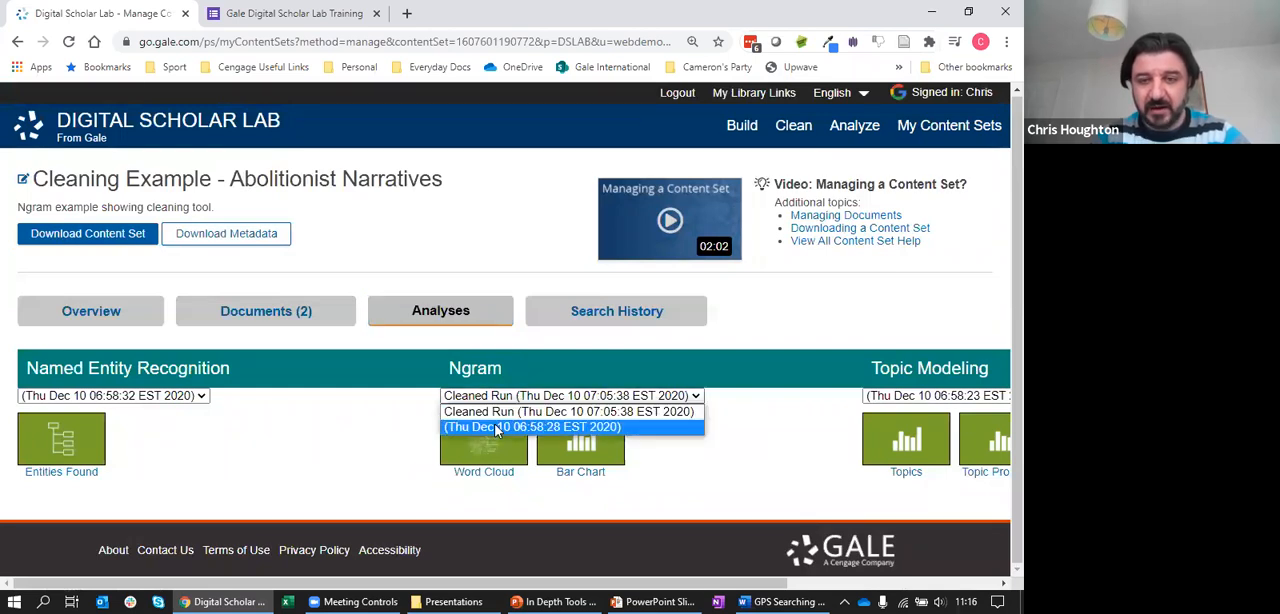
left_click(497, 428)
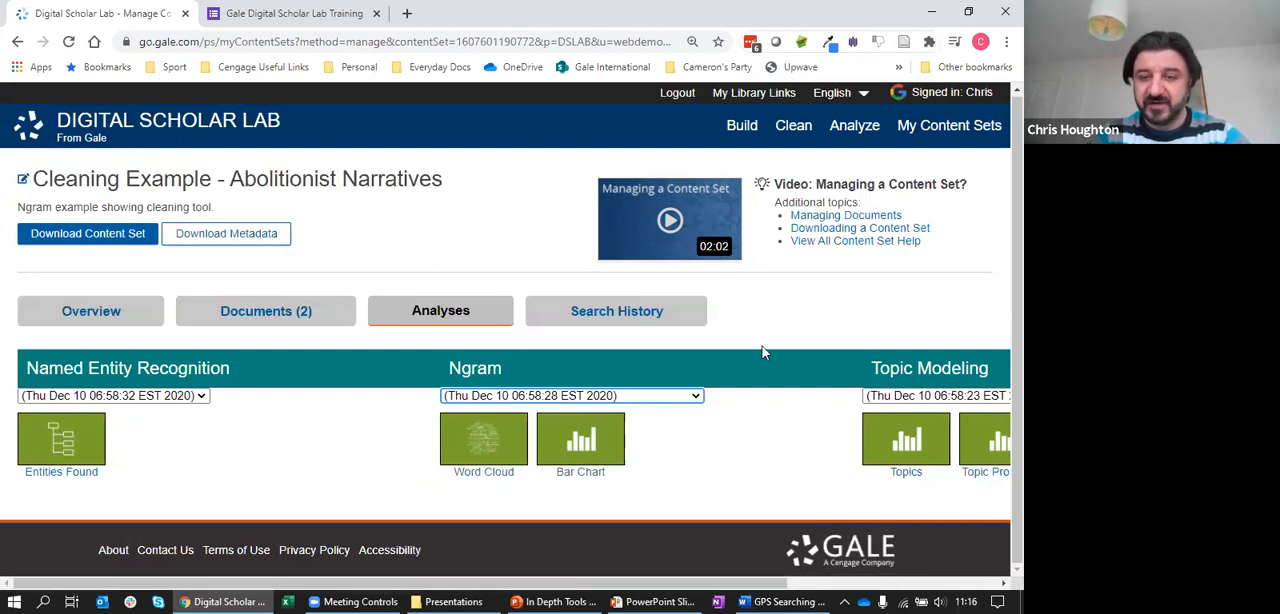
Go to the Analyze page and choose Cleaning Example - Abolitionist Narratives as the content set
left_click(855, 129)
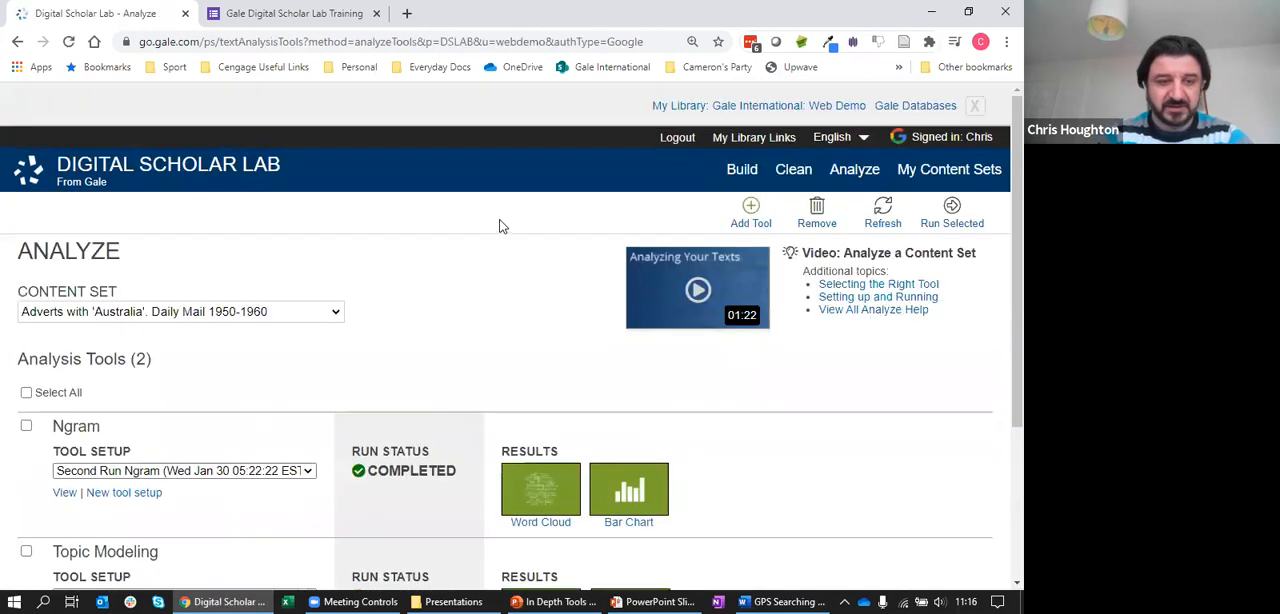
left_click(321, 311)
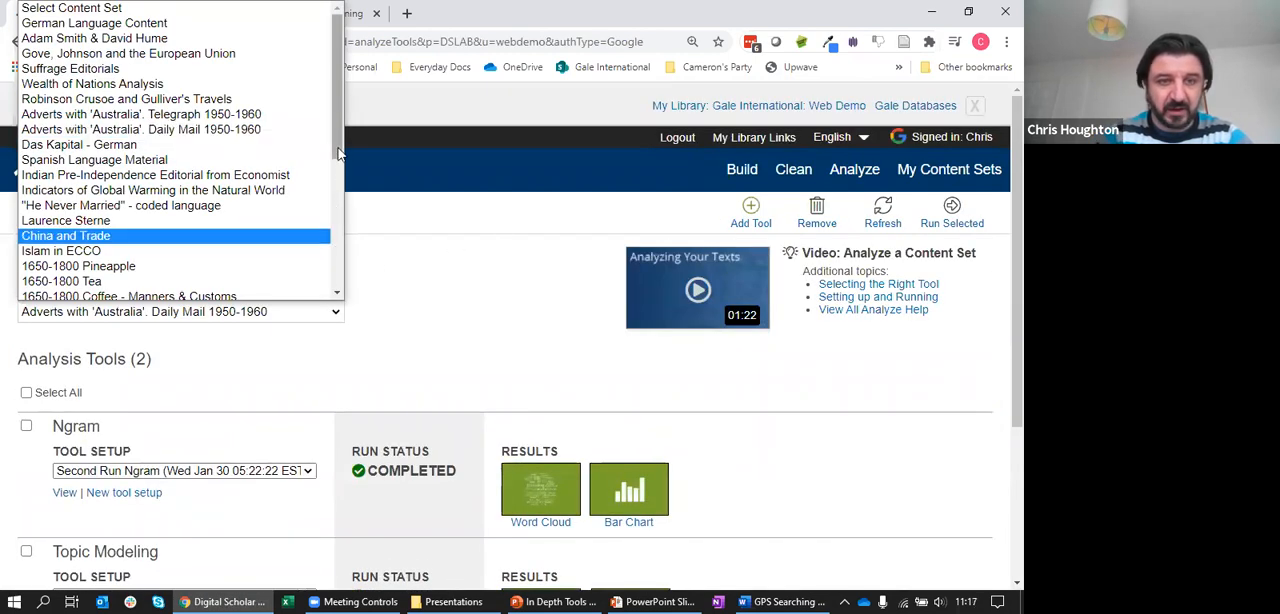
left_click_drag(338, 101, 336, 243)
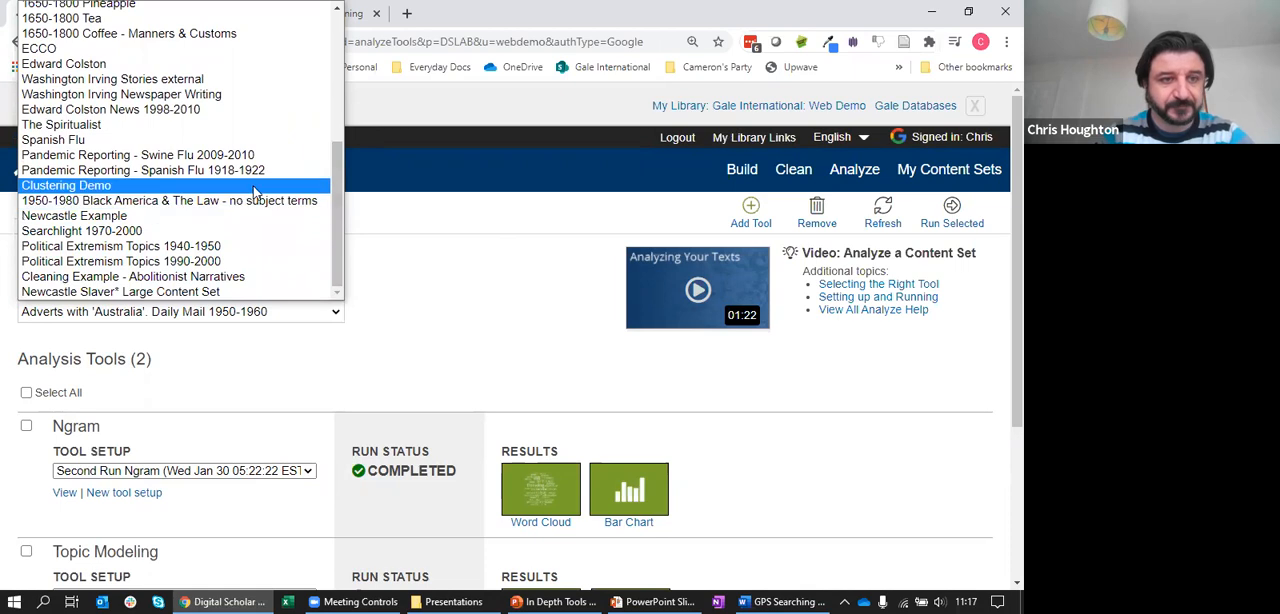
mouse_move(338, 212)
left_mouse_down()
mouse_move(352, 89)
mouse_move(342, 226)
left_mouse_up()
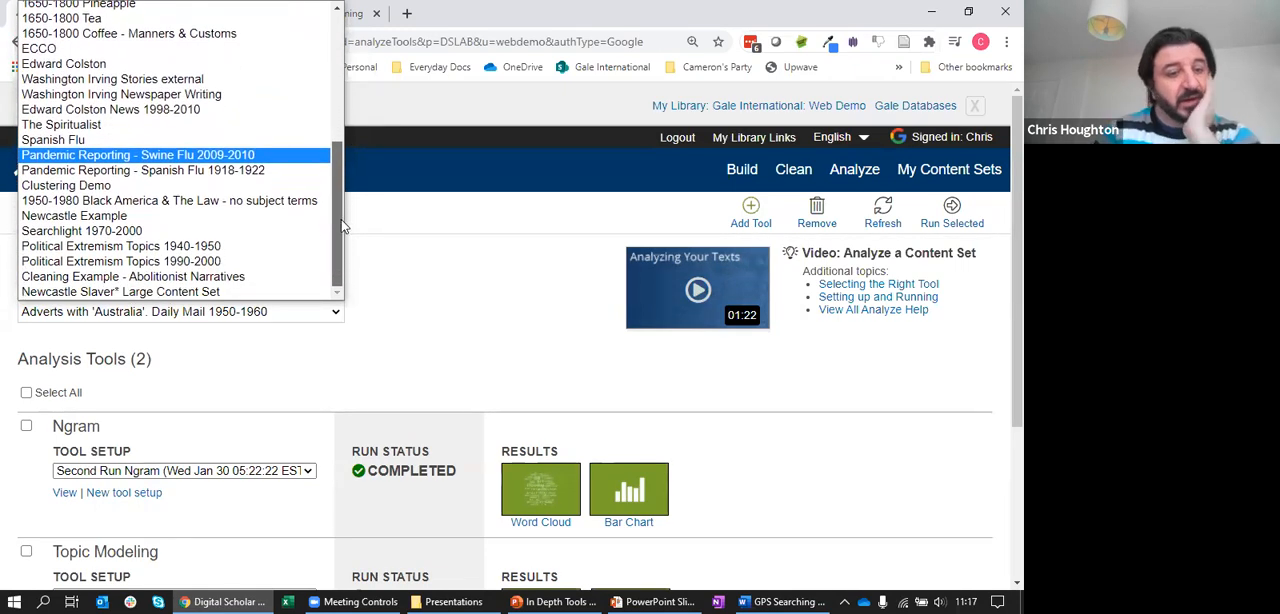
left_click(214, 276)
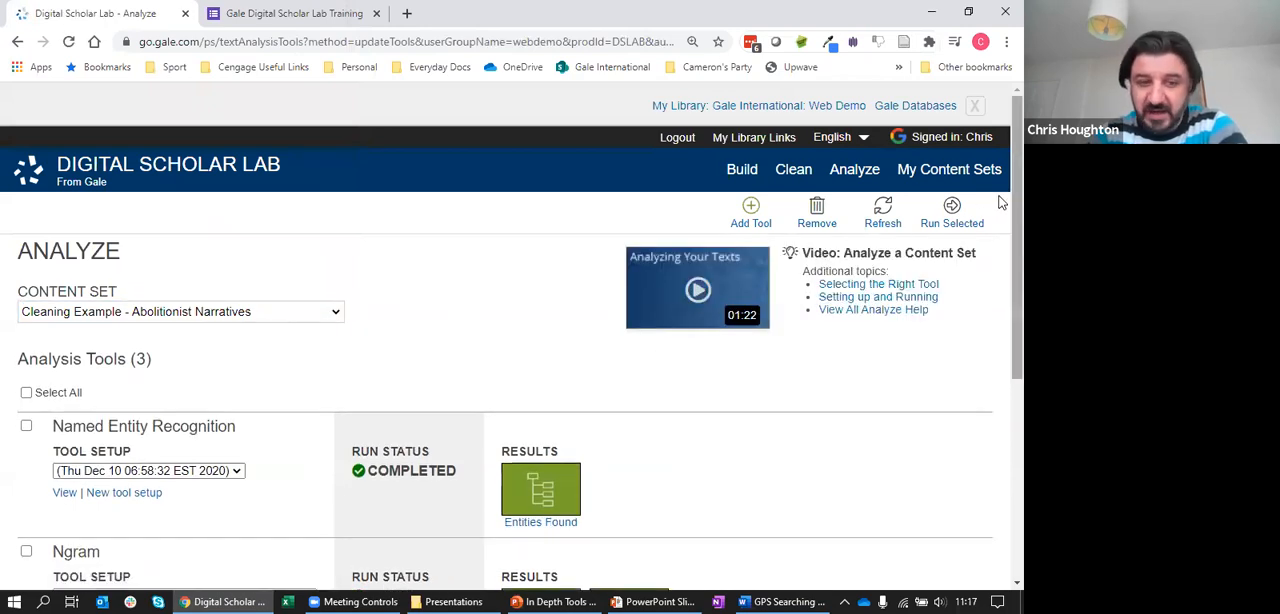
View the Ngram tool setup and switch from the Cleaned Run to the unnamed run of Thu Dec 10 06:58:28 EST 2020
scroll(1000, 274, "down", 3)
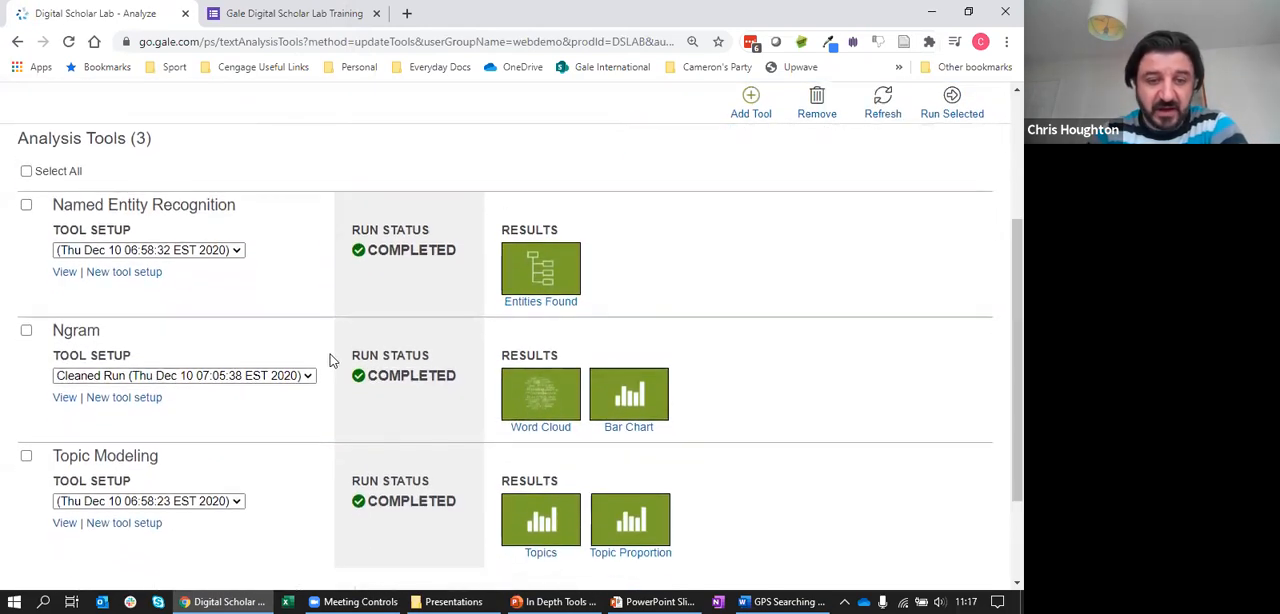
left_click(63, 398)
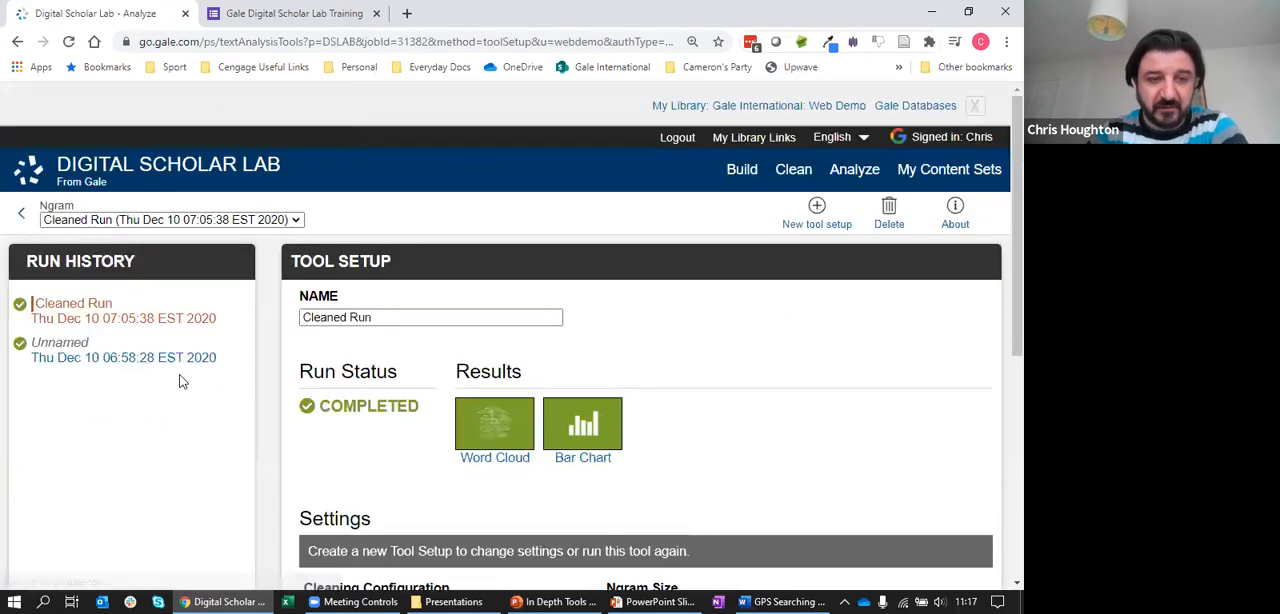
left_click(295, 221)
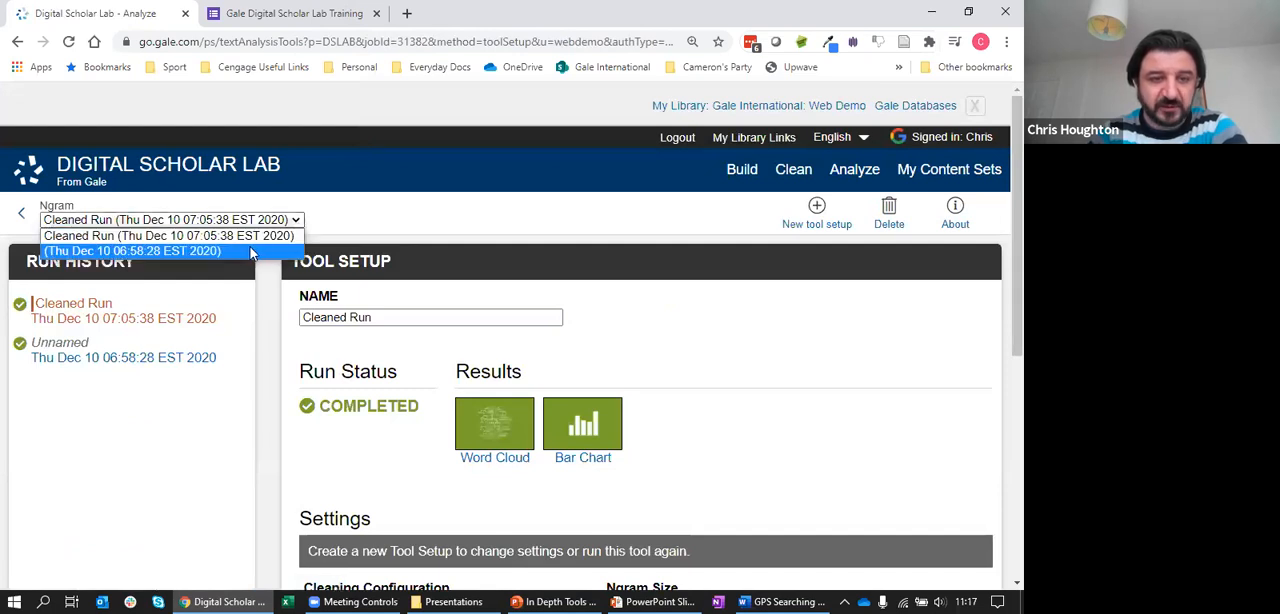
left_click(251, 251)
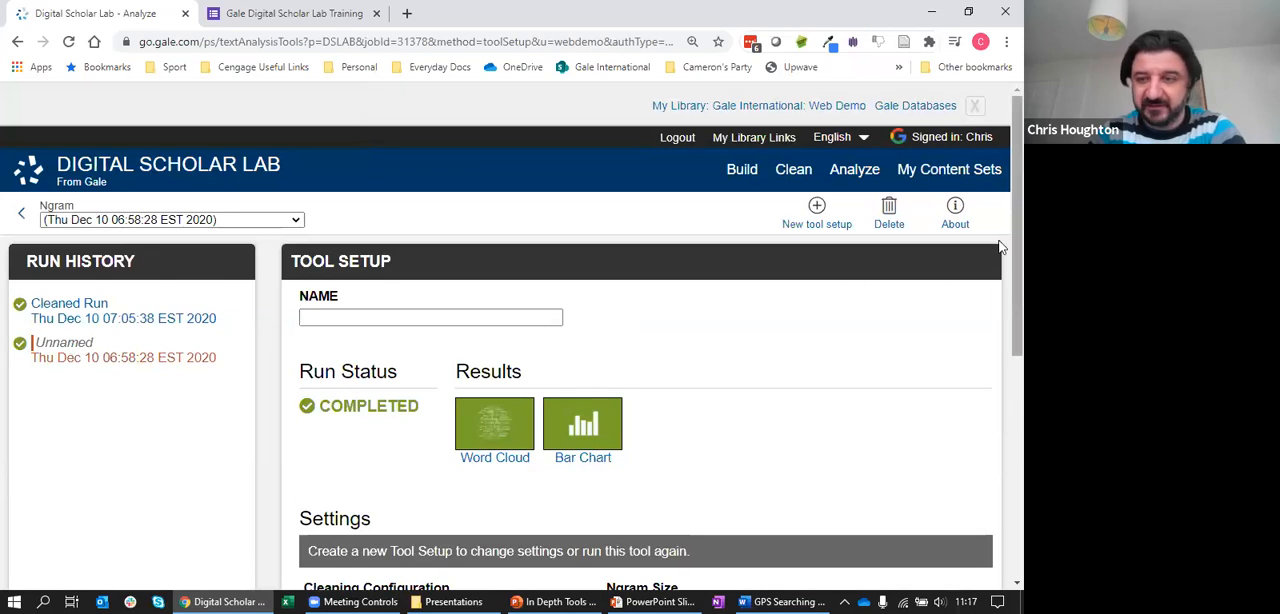
Review the unnamed Ngram run's settings and open its word cloud, waiting for the page to respond
scroll(997, 320, "down", 3)
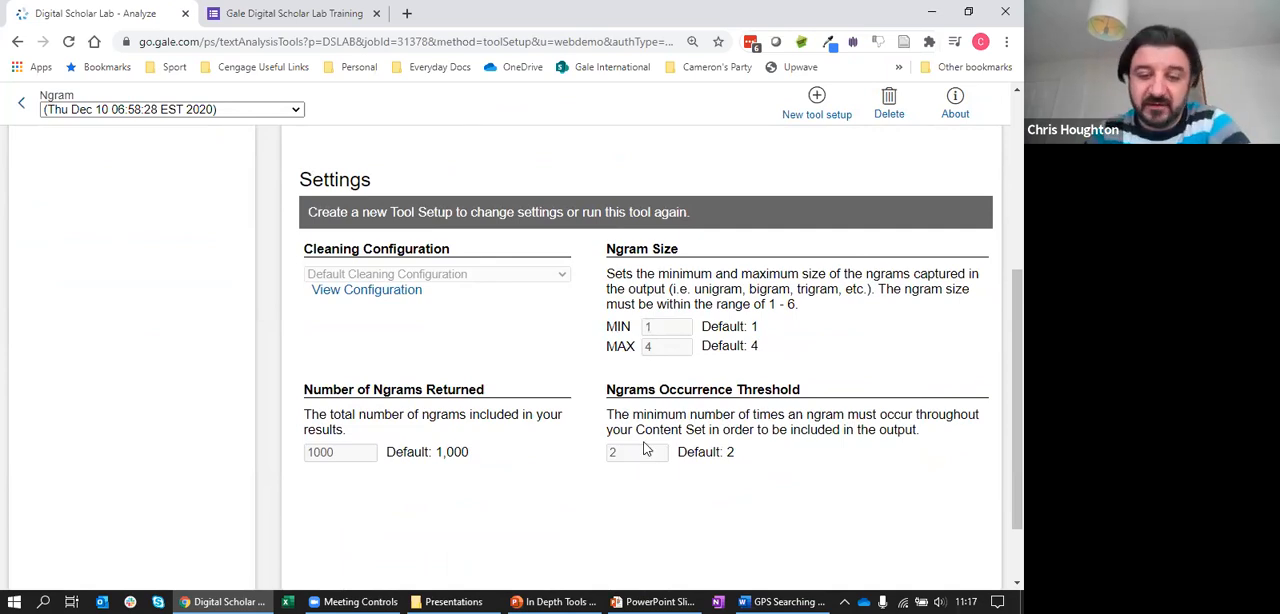
left_click_drag(1001, 404, 1012, 220)
left_click(741, 279)
left_click(504, 342)
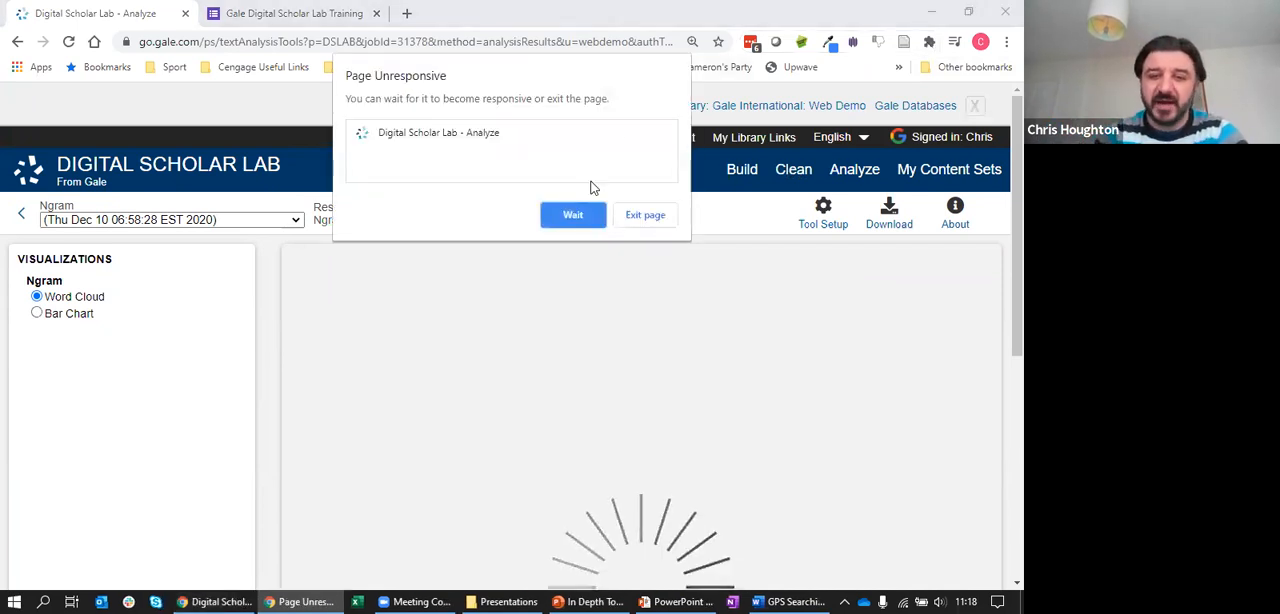
left_click(571, 216)
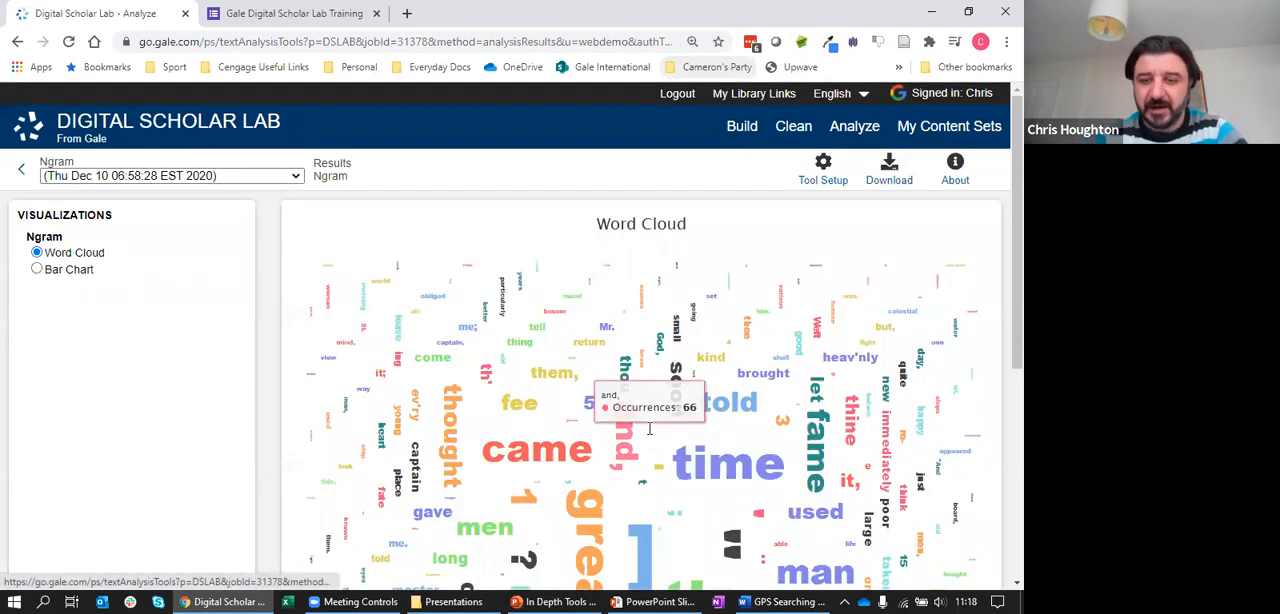
Examine the uncleaned run's word cloud for stray punctuation and numbers, and check the occurrences of individual terms
scroll(1000, 323, "down", 2)
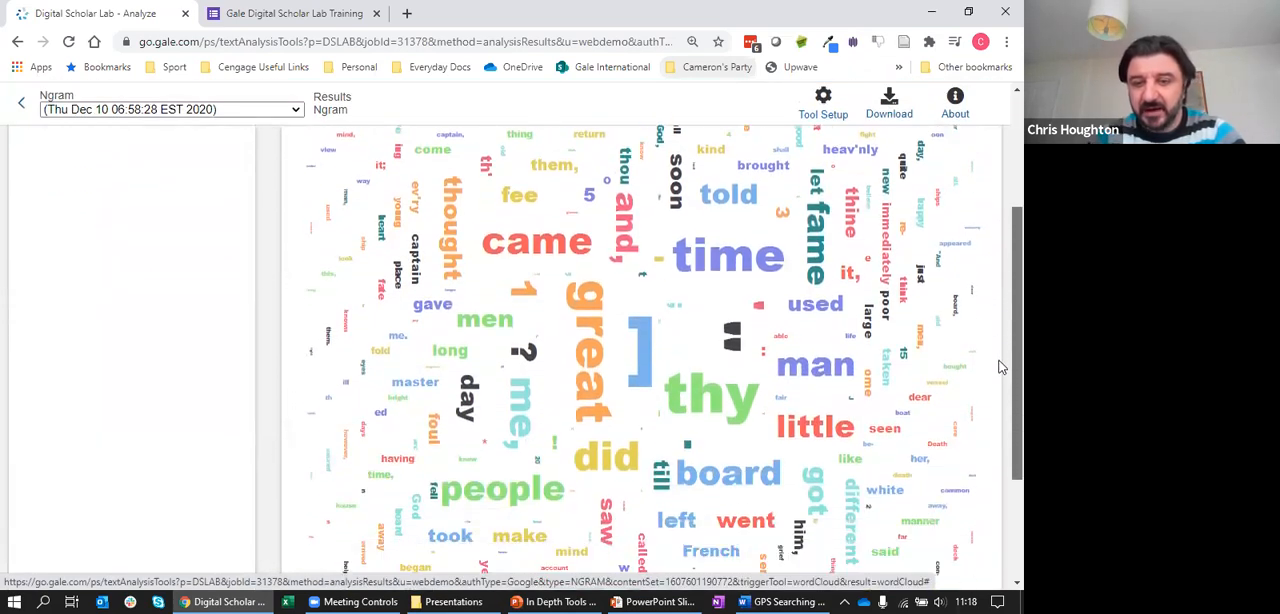
scroll(1000, 367, "down", 1)
mouse_move(660, 273)
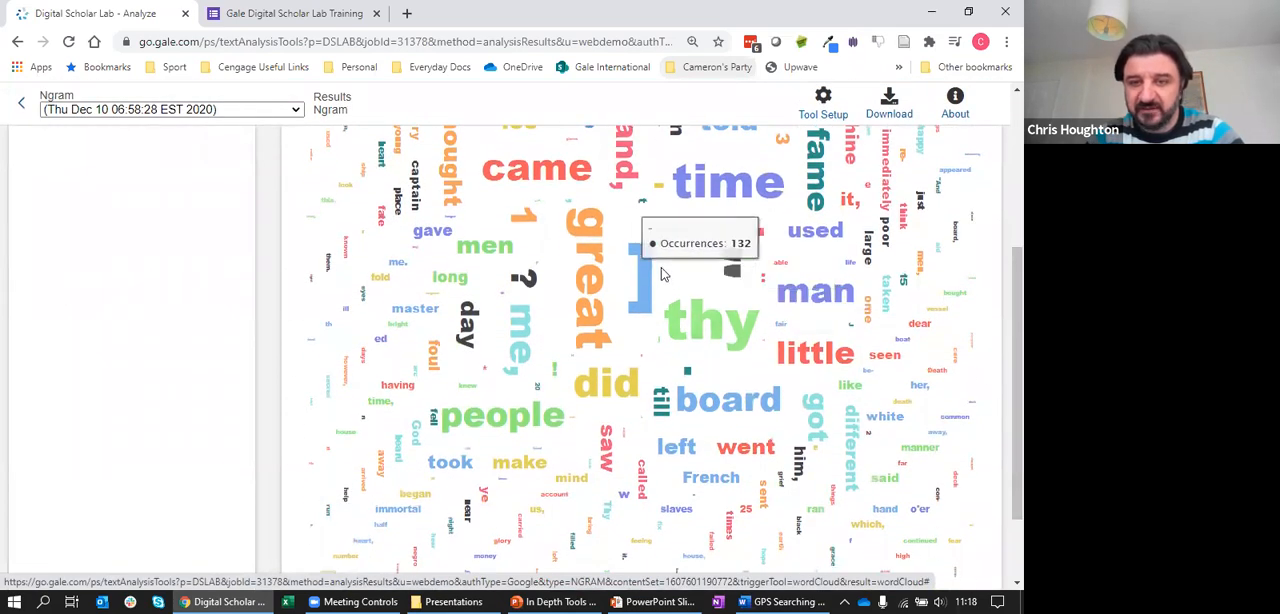
mouse_move(647, 299)
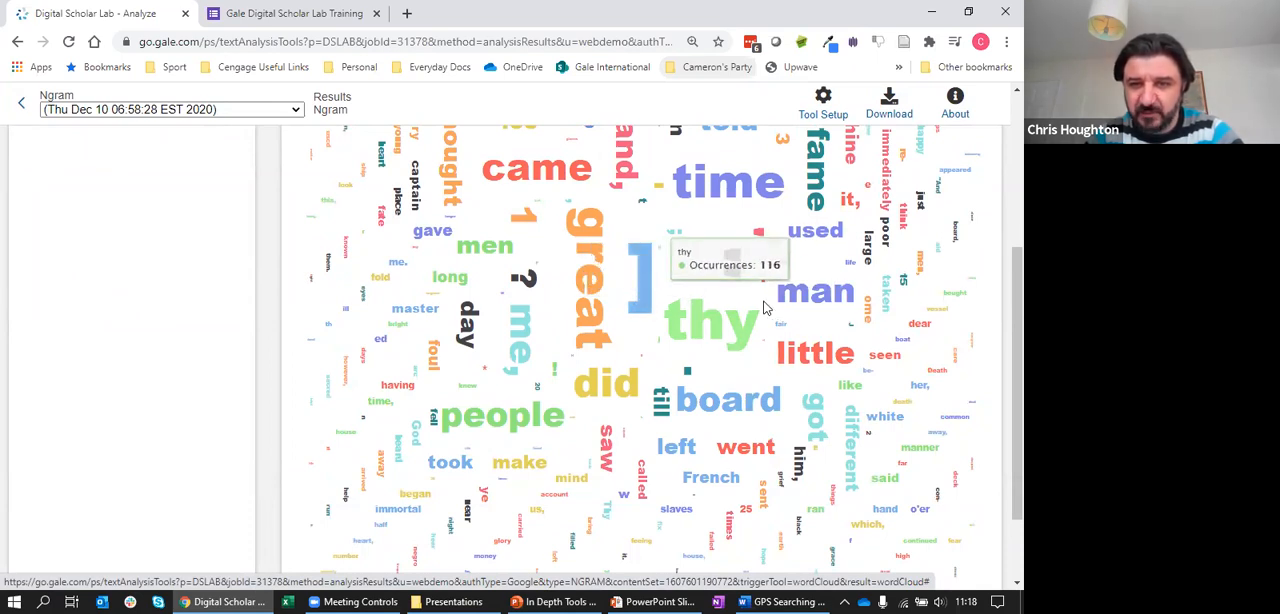
mouse_move(687, 374)
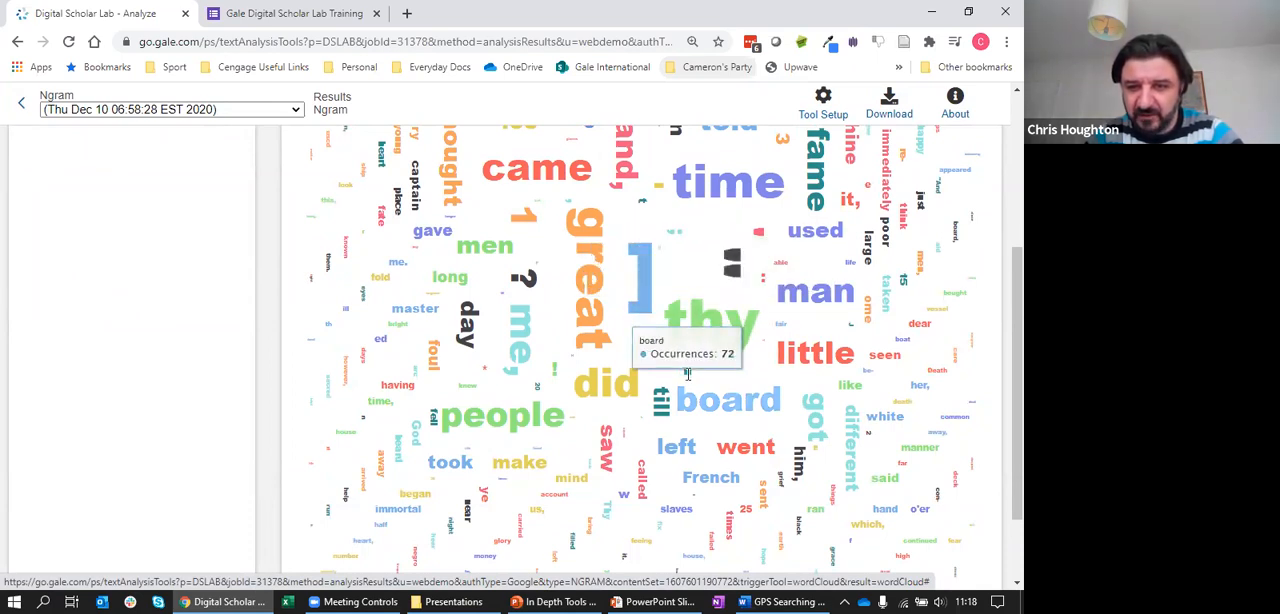
mouse_move(540, 288)
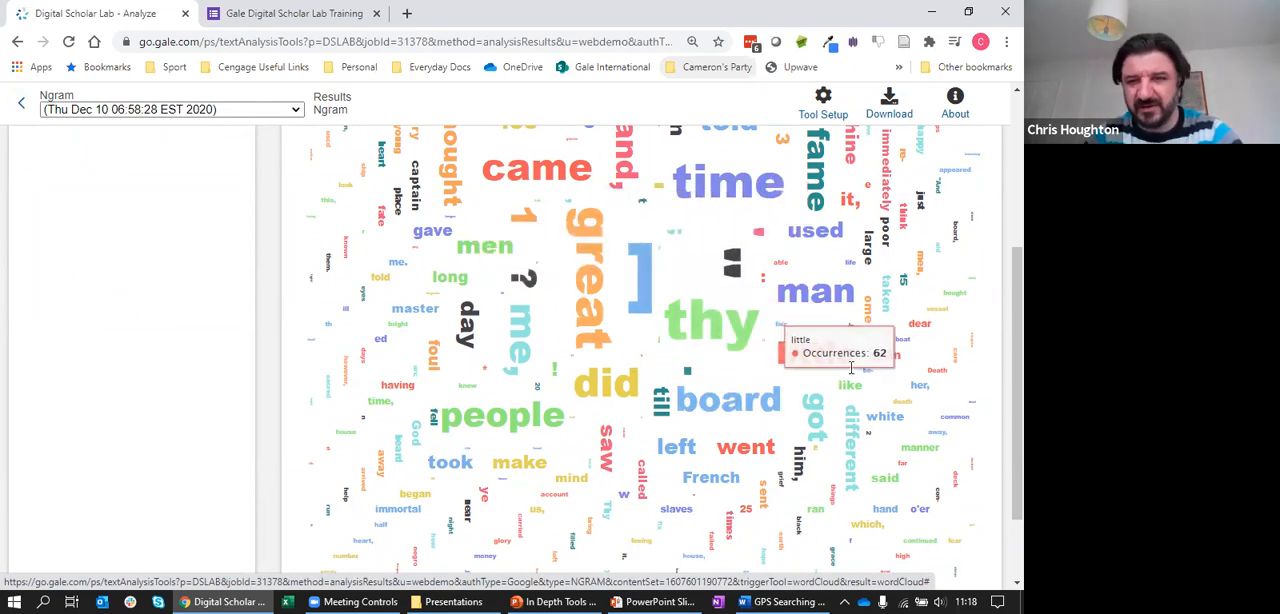
scroll(1000, 330, "up", 1)
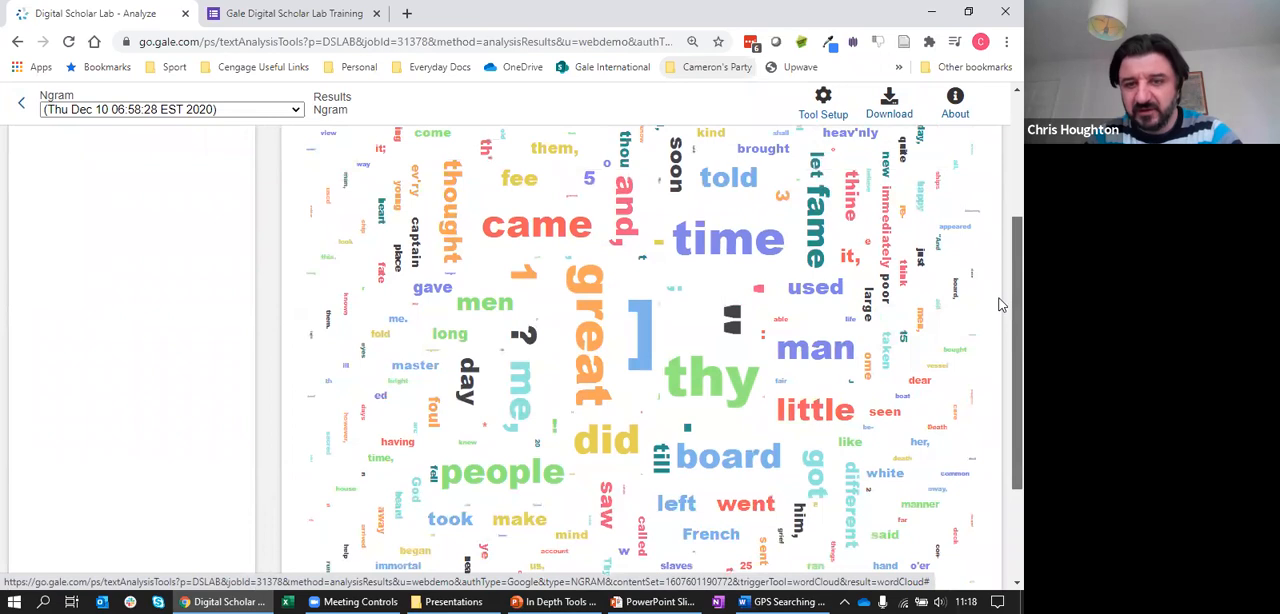
scroll(1000, 344, "down", 1)
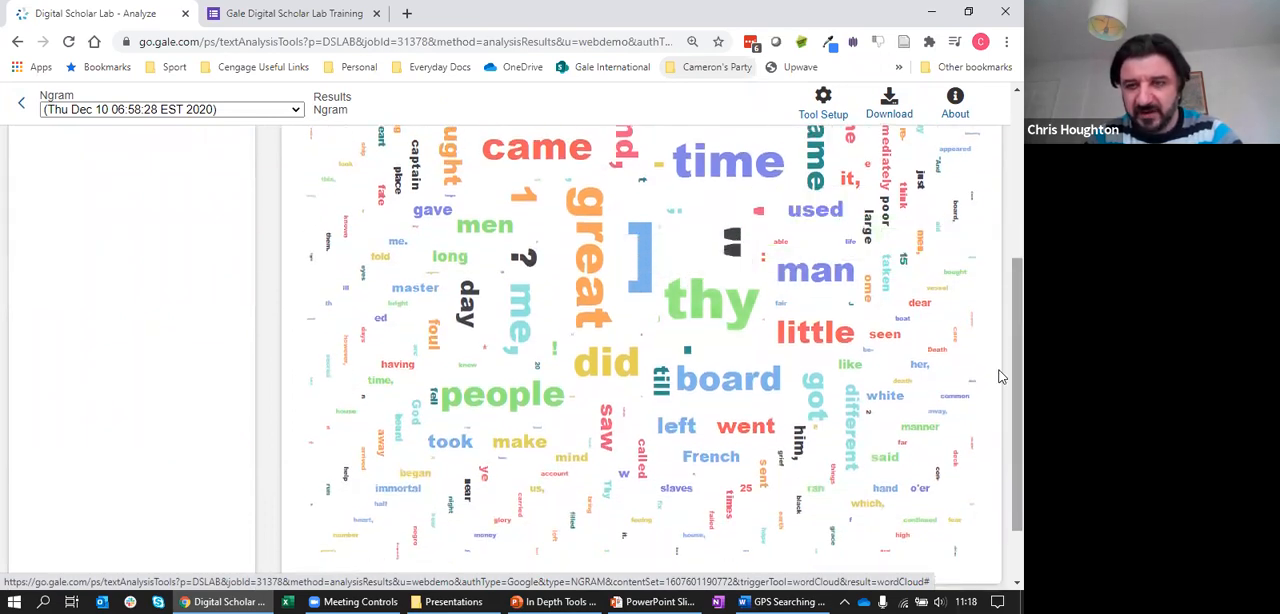
scroll(1002, 300, "up", 3)
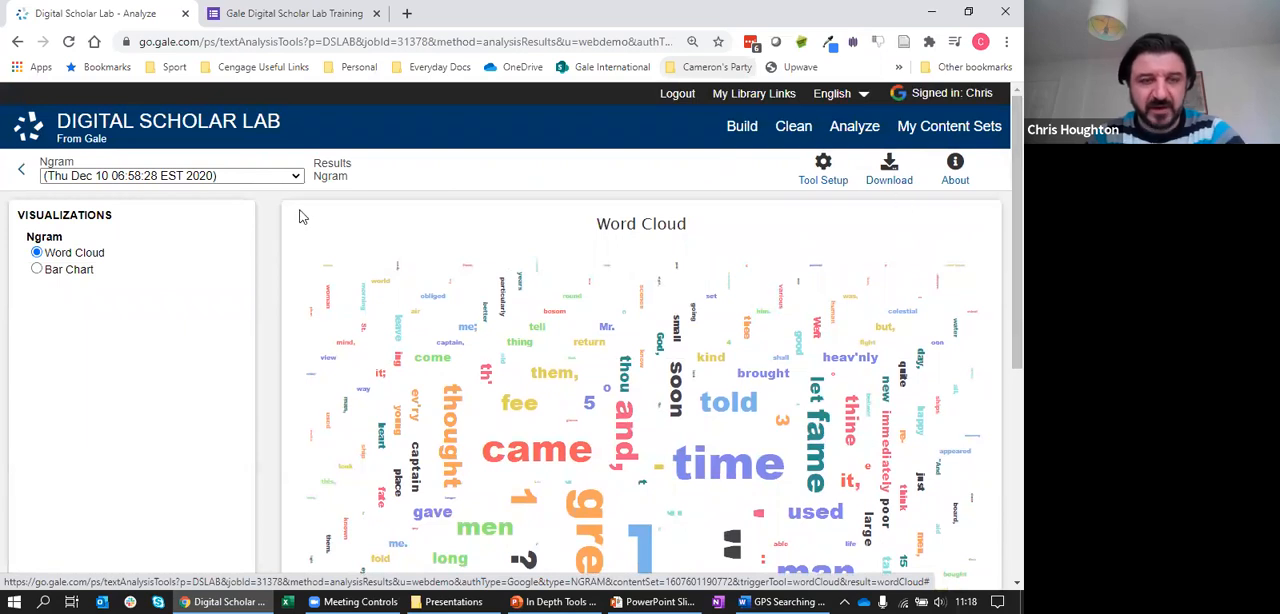
Return to the Analyze page and view the tool setup and settings of the Ngram Cleaned Run
left_click(22, 174)
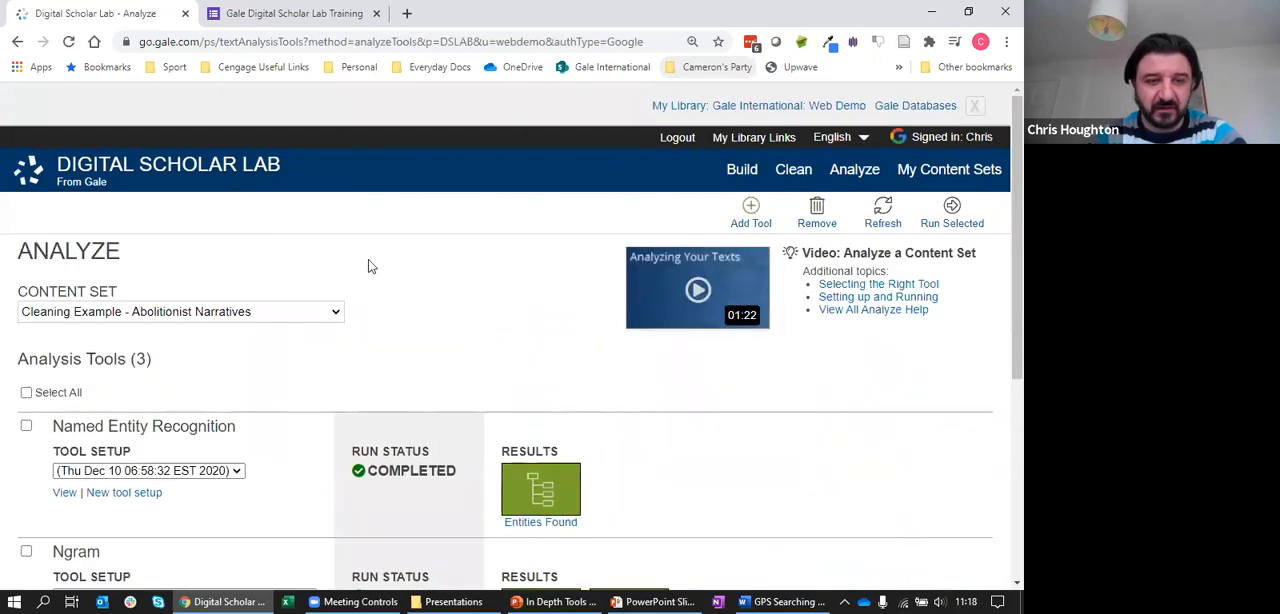
left_click(99, 471)
left_click(86, 488)
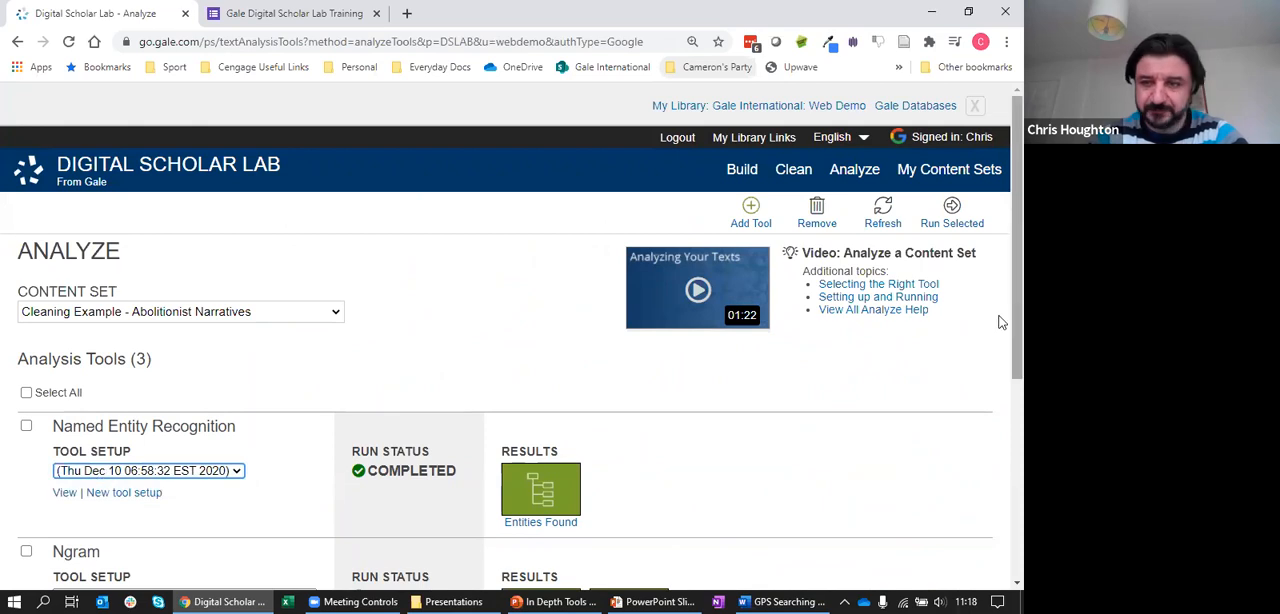
scroll(1000, 322, "down", 3)
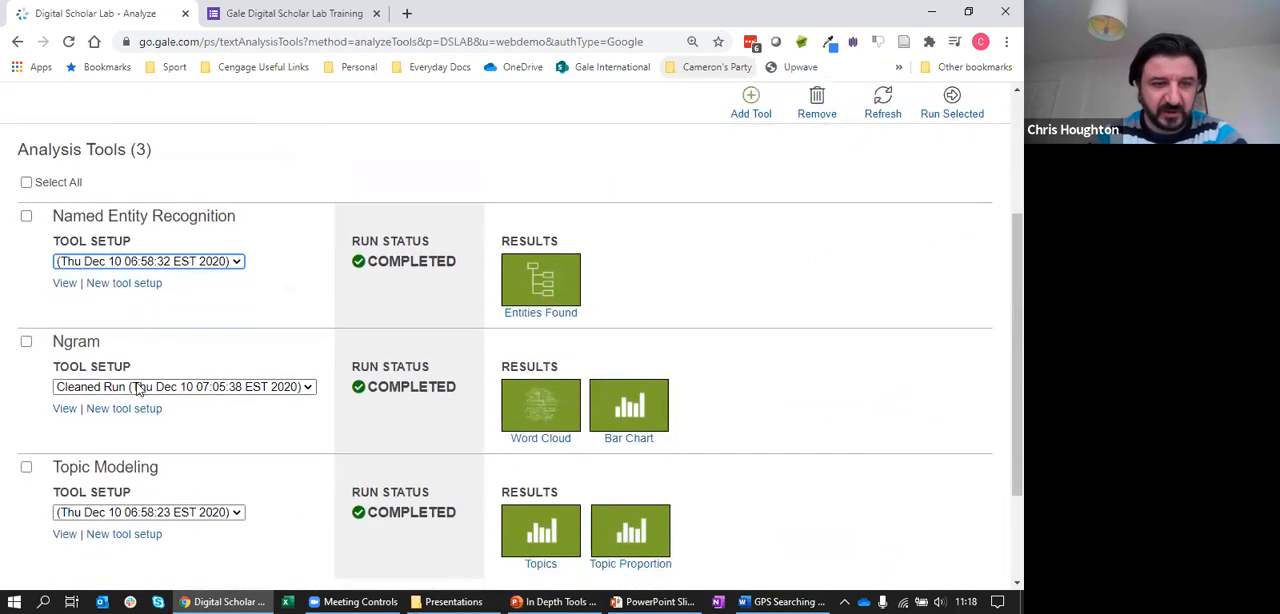
left_click(65, 414)
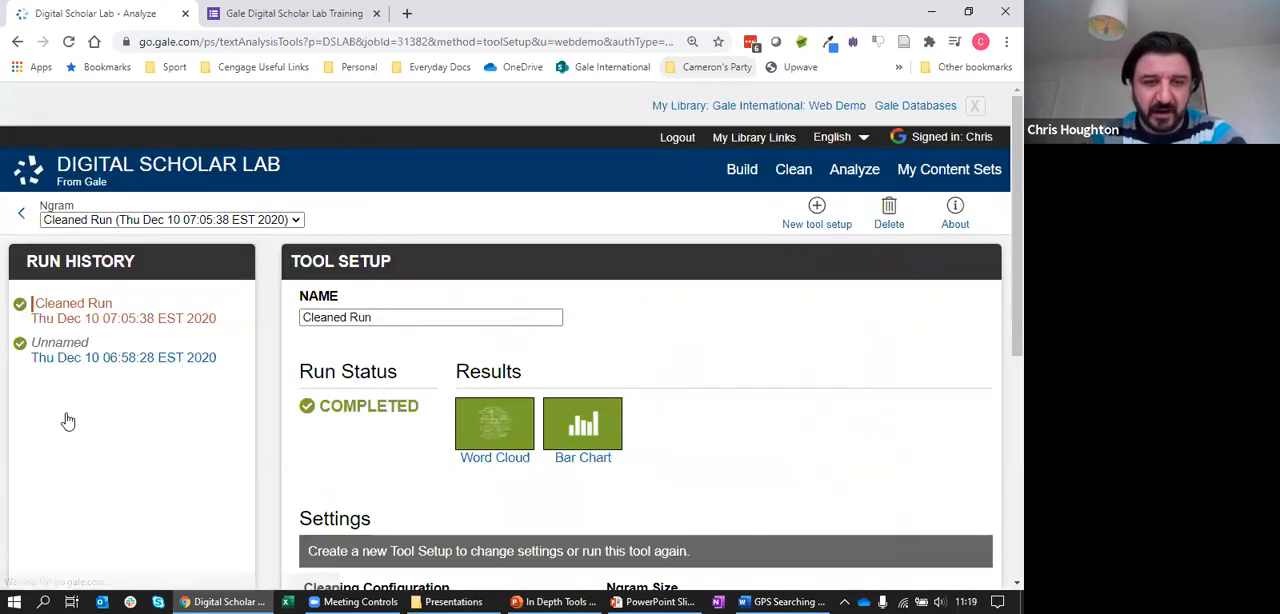
scroll(1001, 360, "down", 1)
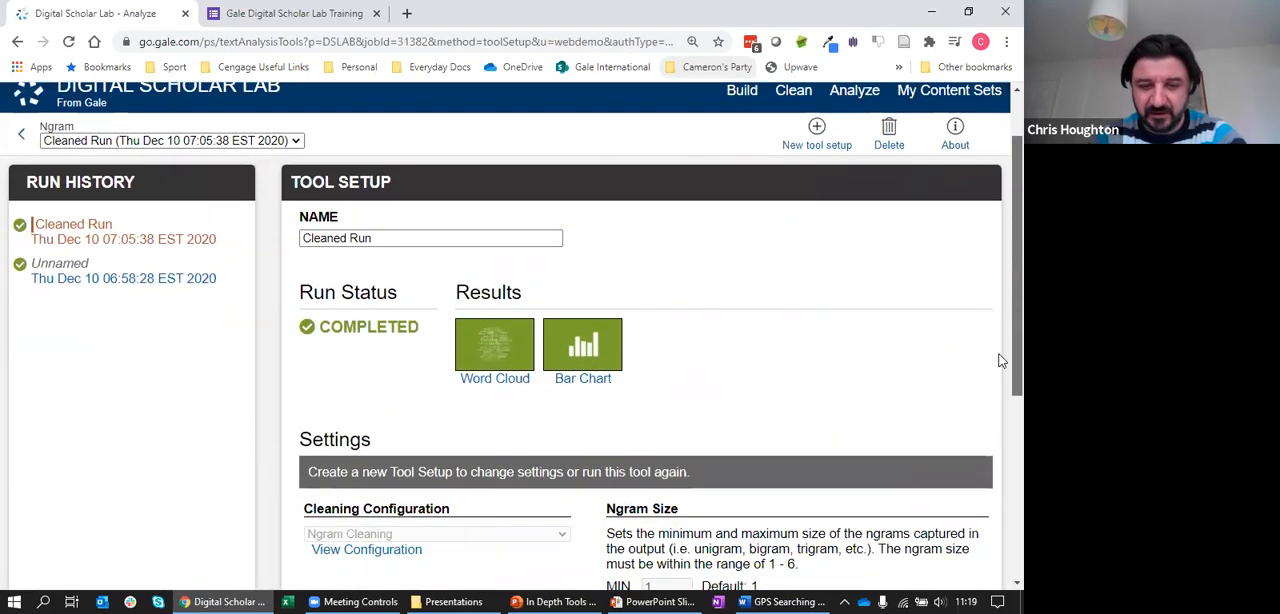
scroll(1001, 360, "down", 2)
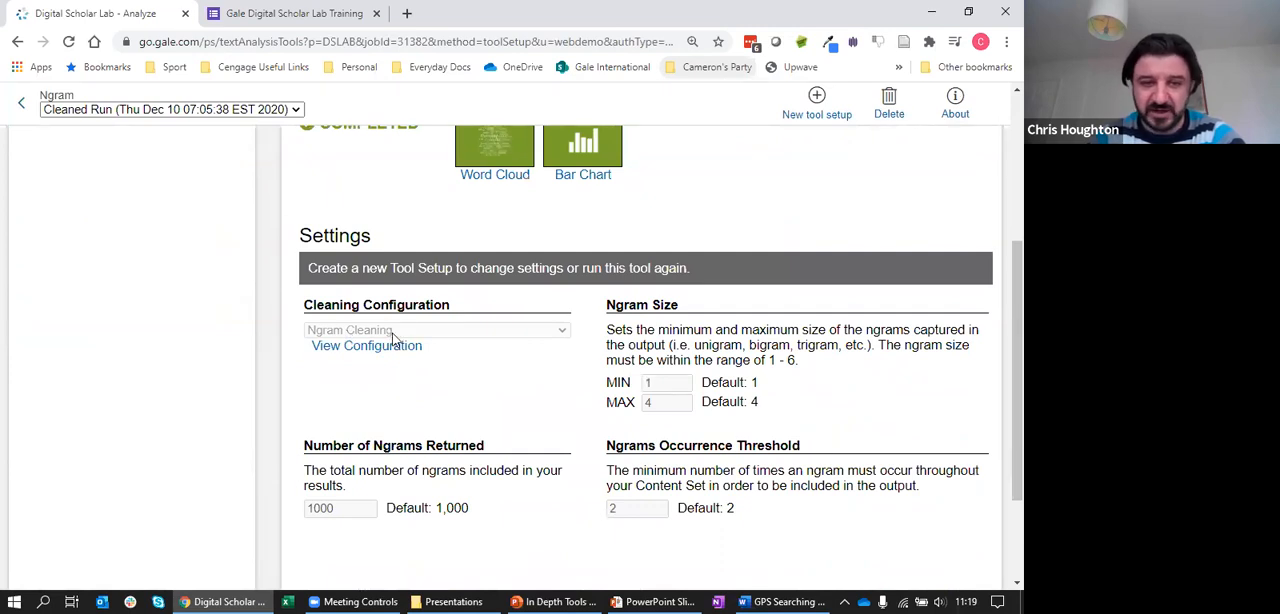
View the Ngram Cleaning configuration, reviewing its removal options and highlighting the single letters a to z in the stop words
left_click(368, 350)
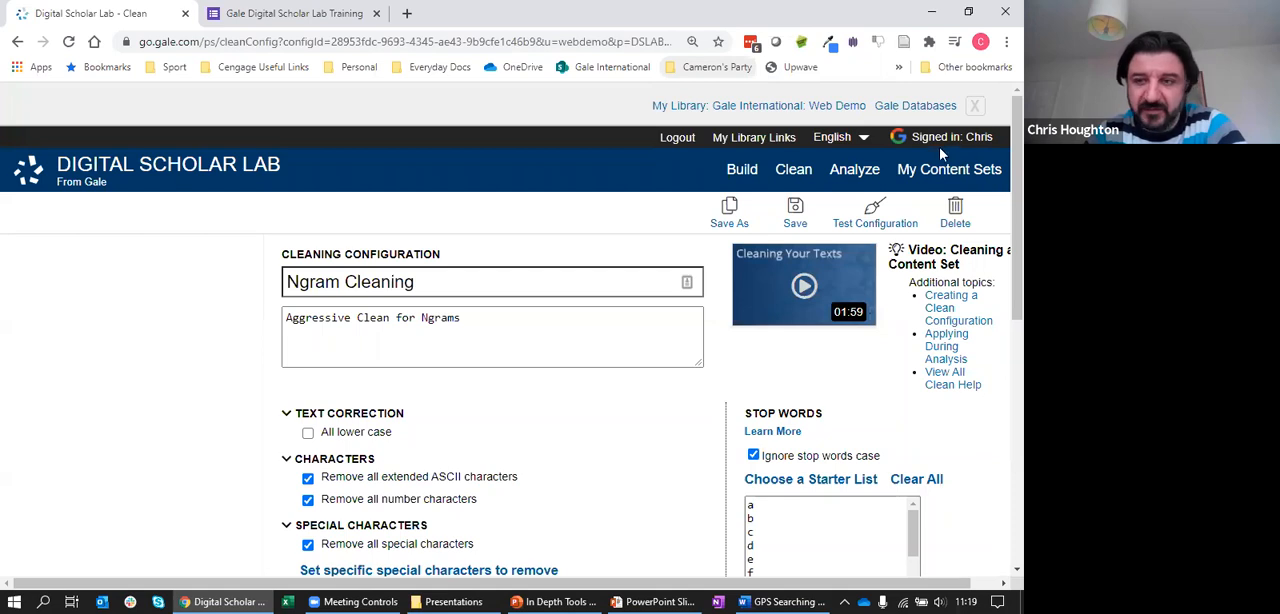
scroll(1000, 200, "down", 3)
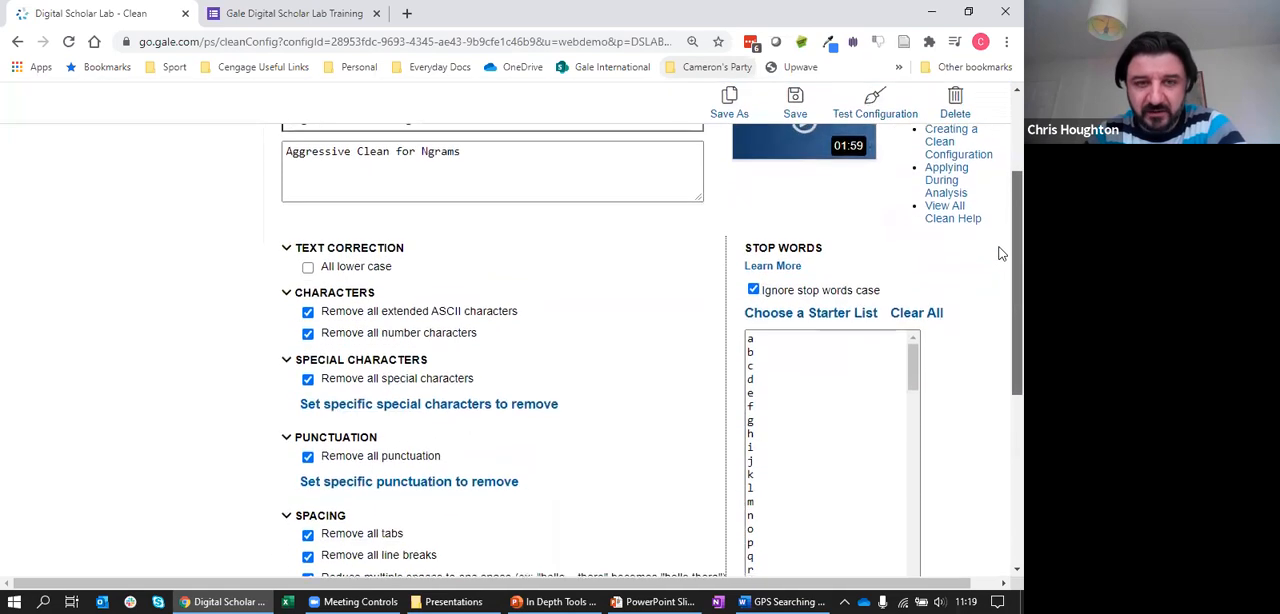
left_click_drag(1014, 223, 1000, 249)
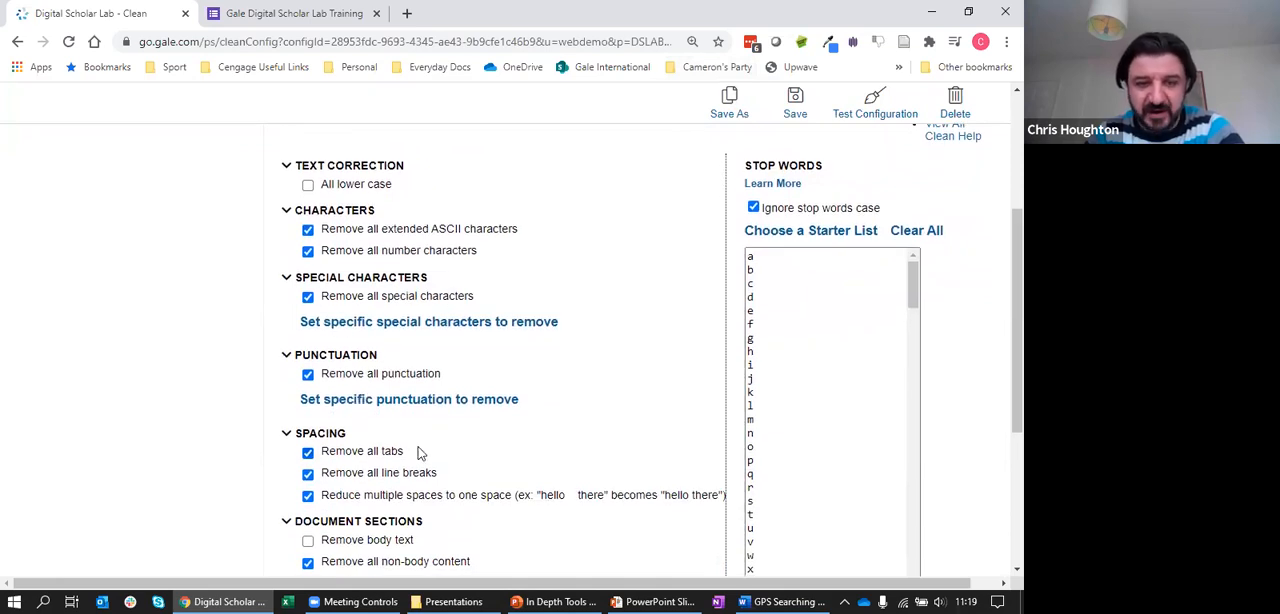
left_click_drag(1014, 300, 1000, 345)
left_click(782, 494)
left_click_drag(768, 453, 745, 155)
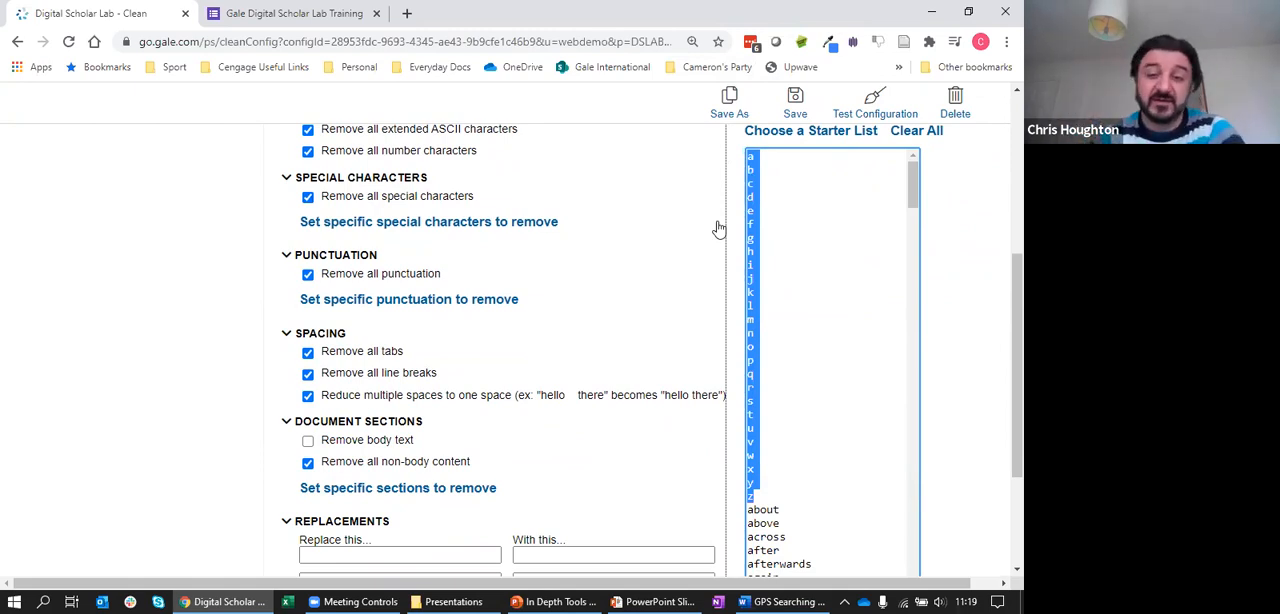
scroll(997, 229, "up", 5)
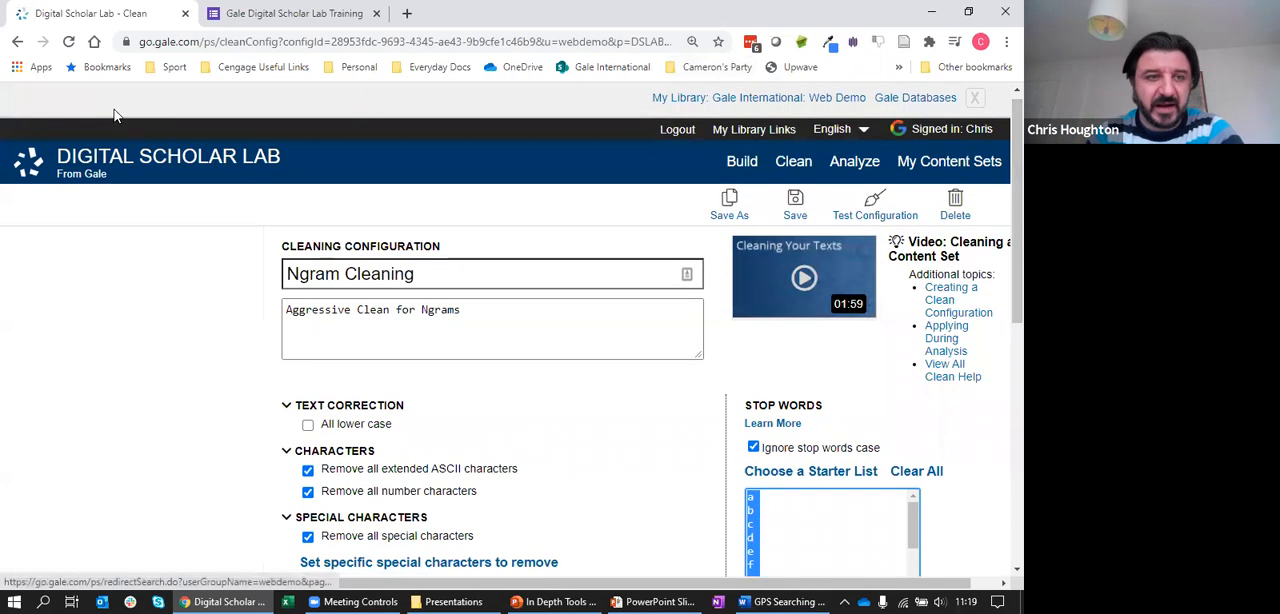
Go back to the Cleaned Run's tool setup and open its word cloud
left_click(17, 41)
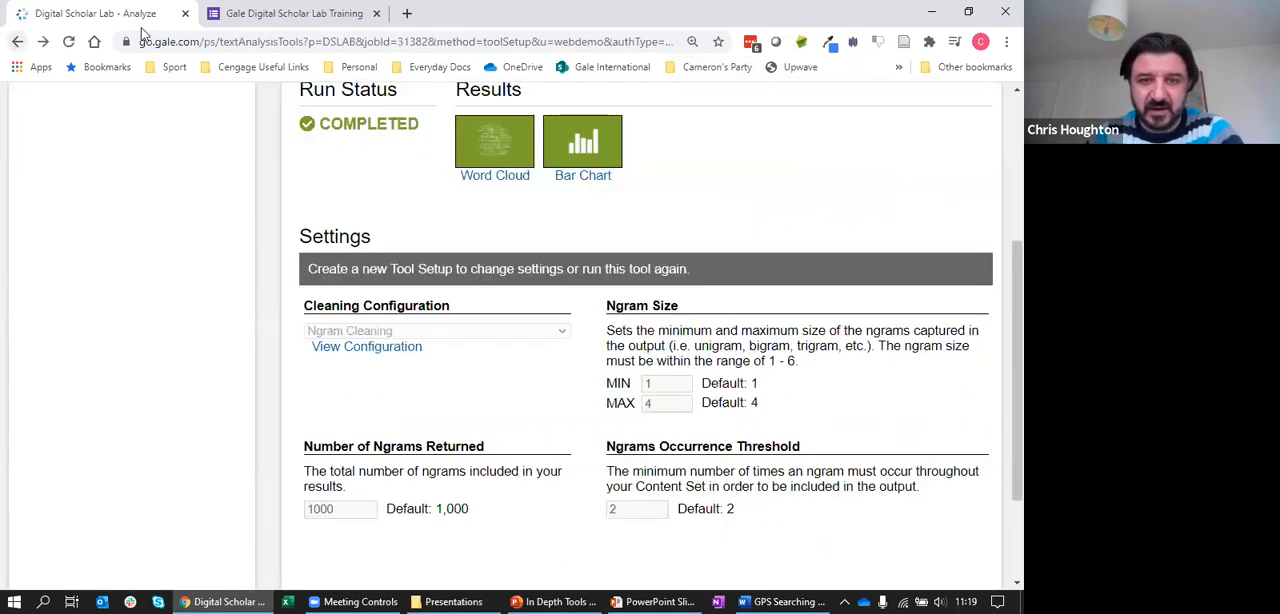
left_click(490, 148)
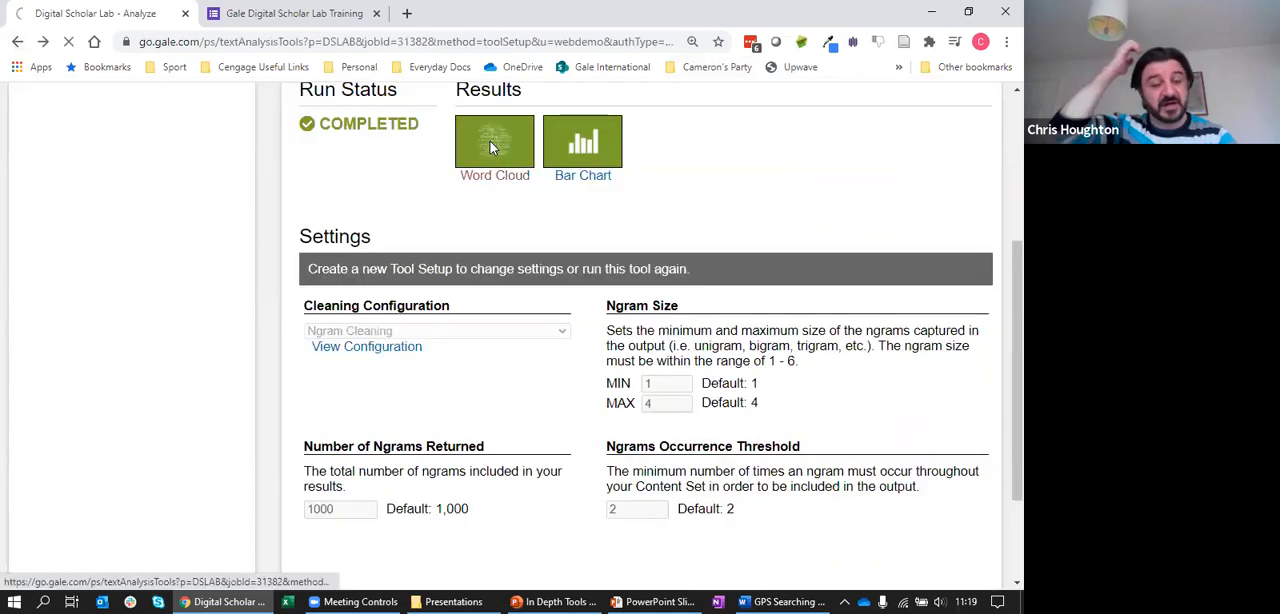
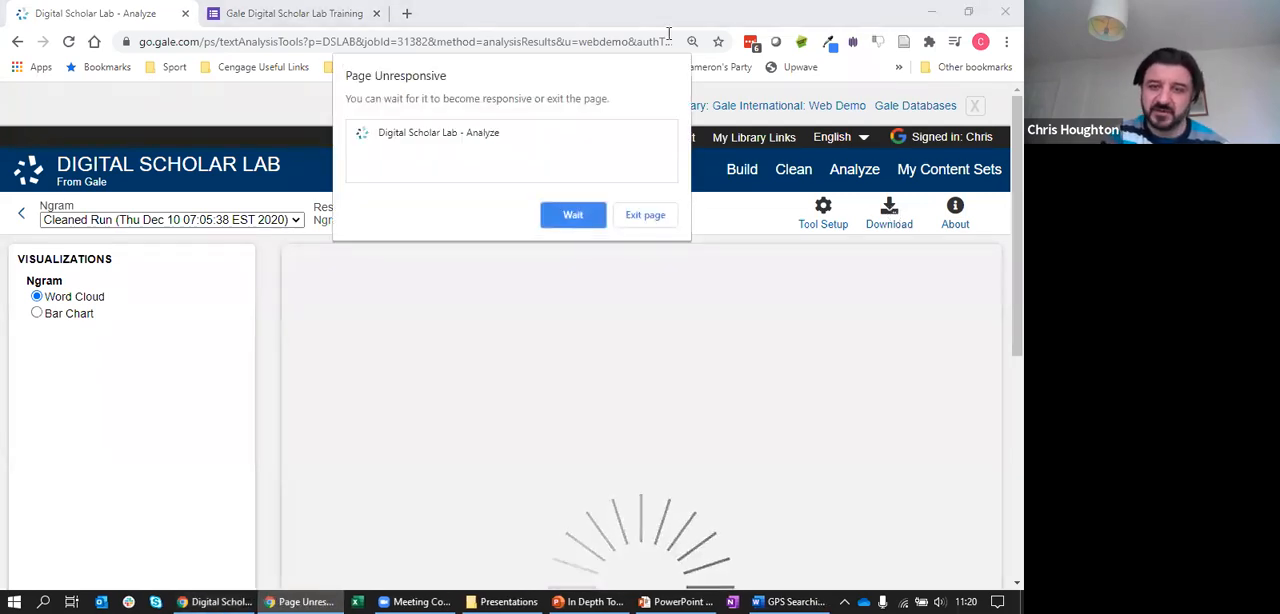
Wait for the unresponsive page to load, then examine the cleaned run's word cloud and check the occurrences of individual terms
left_click(561, 219)
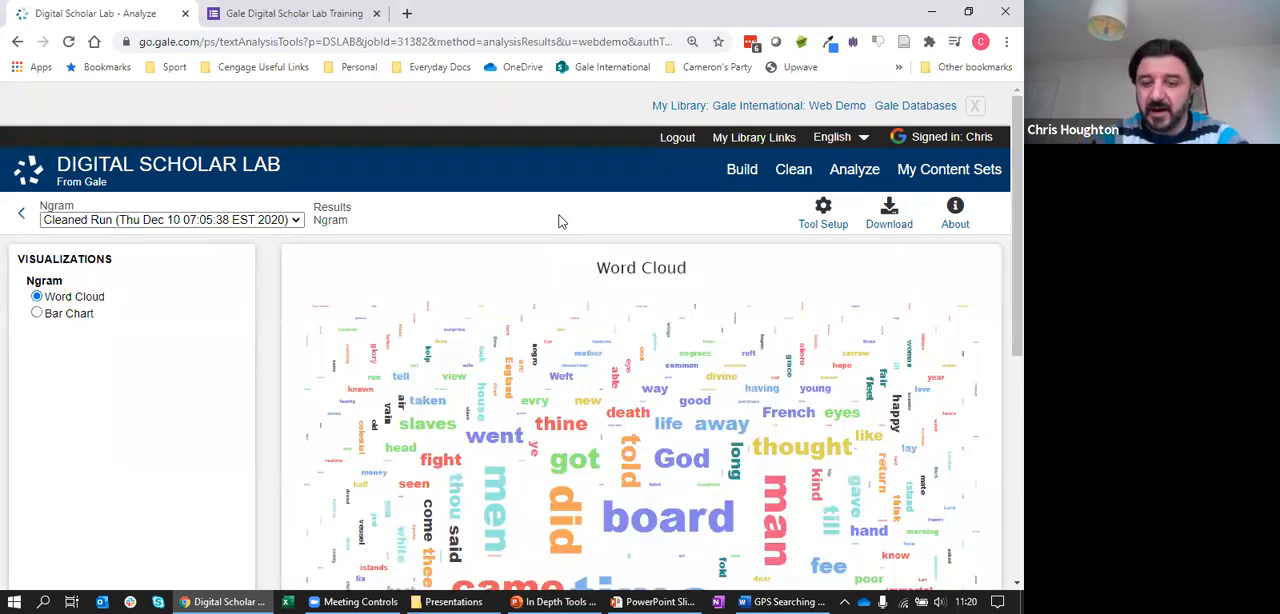
left_click_drag(1014, 265, 1014, 366)
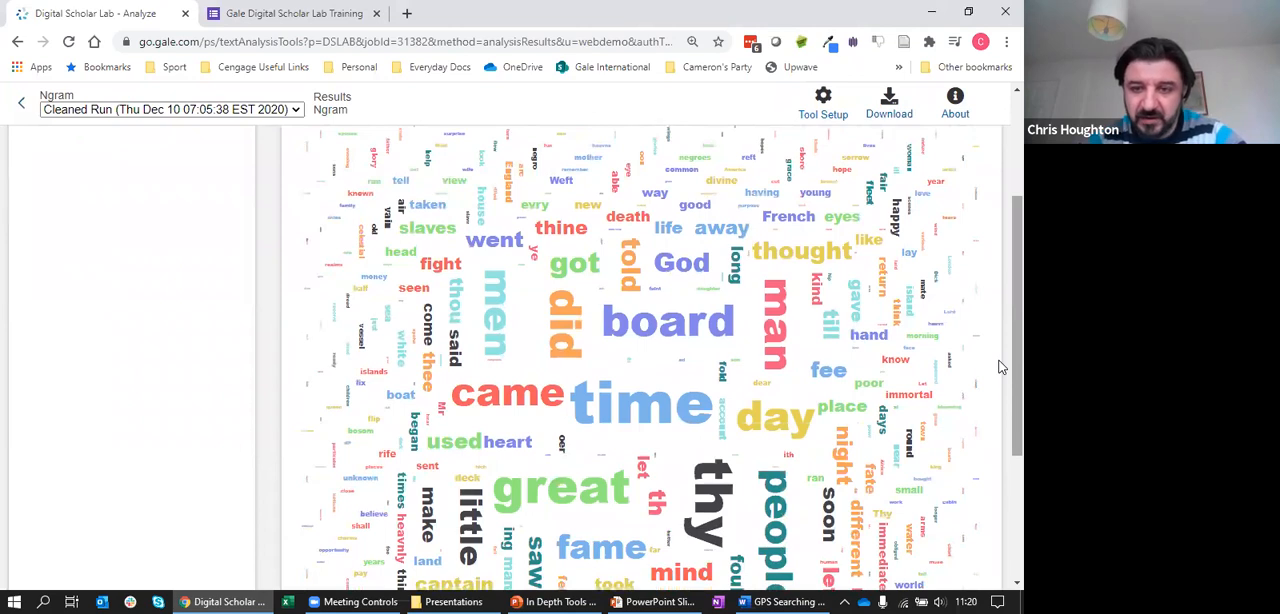
scroll(1000, 368, "down", 1)
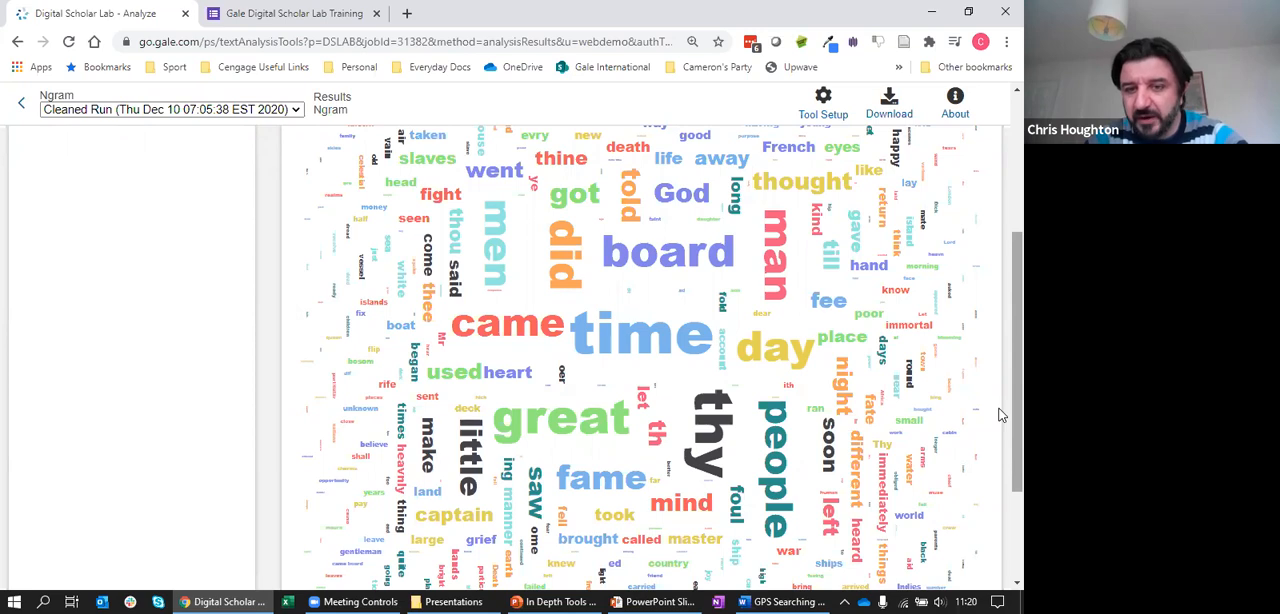
mouse_move(808, 321)
mouse_move(658, 356)
mouse_move(678, 230)
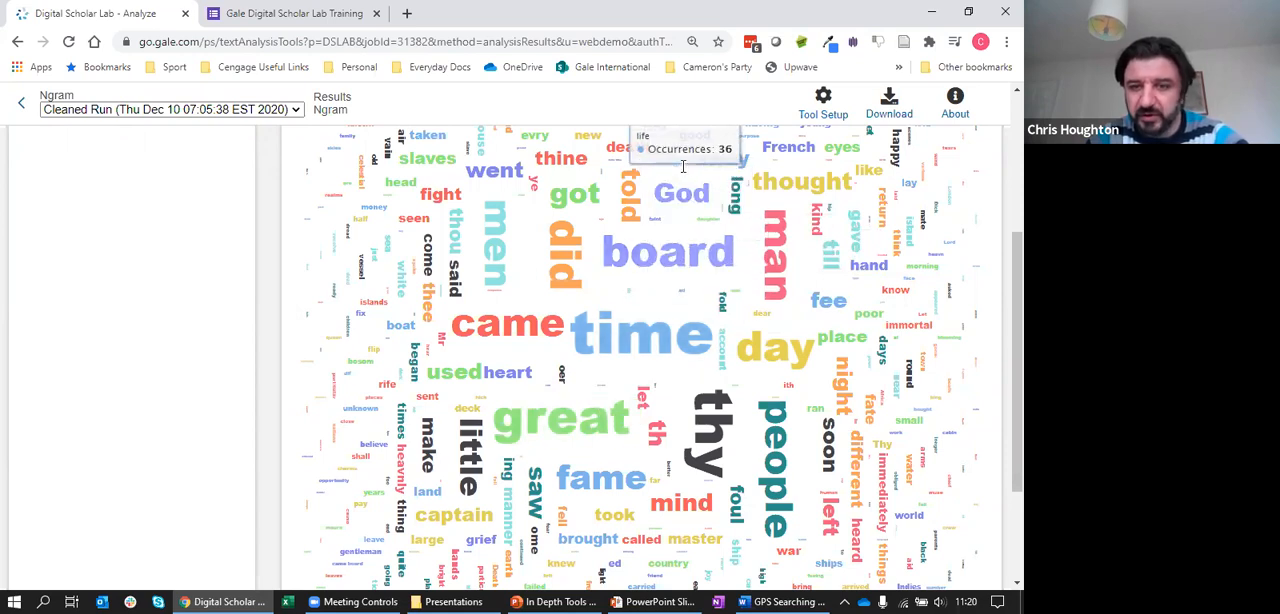
mouse_move(608, 242)
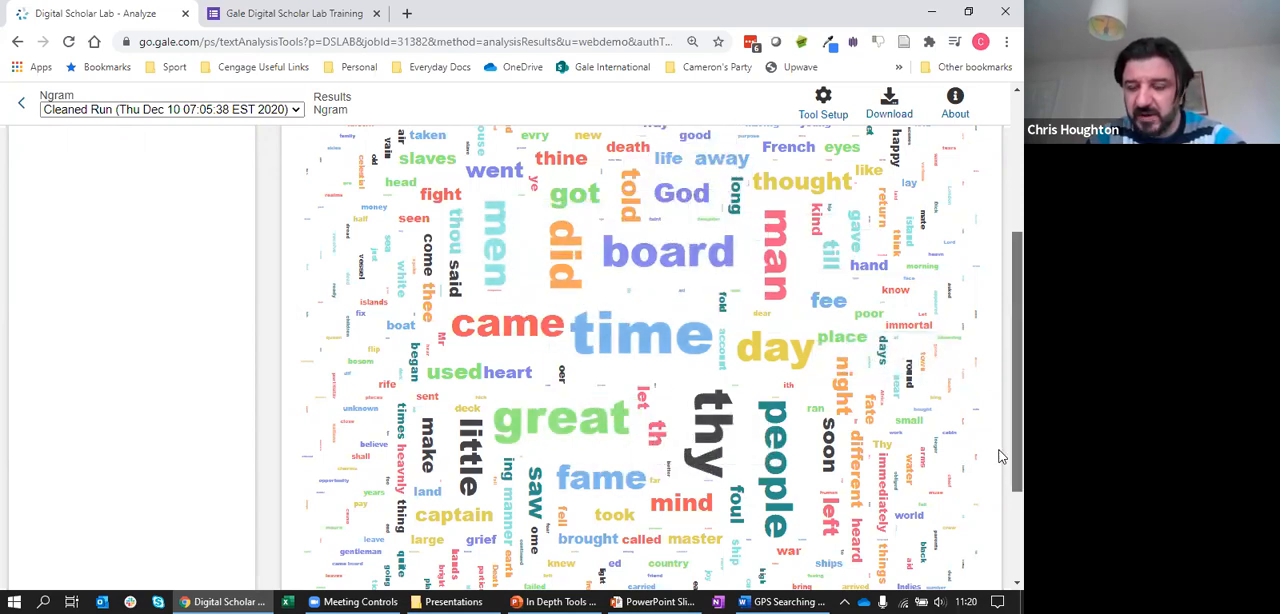
scroll(1001, 445, "up", 1)
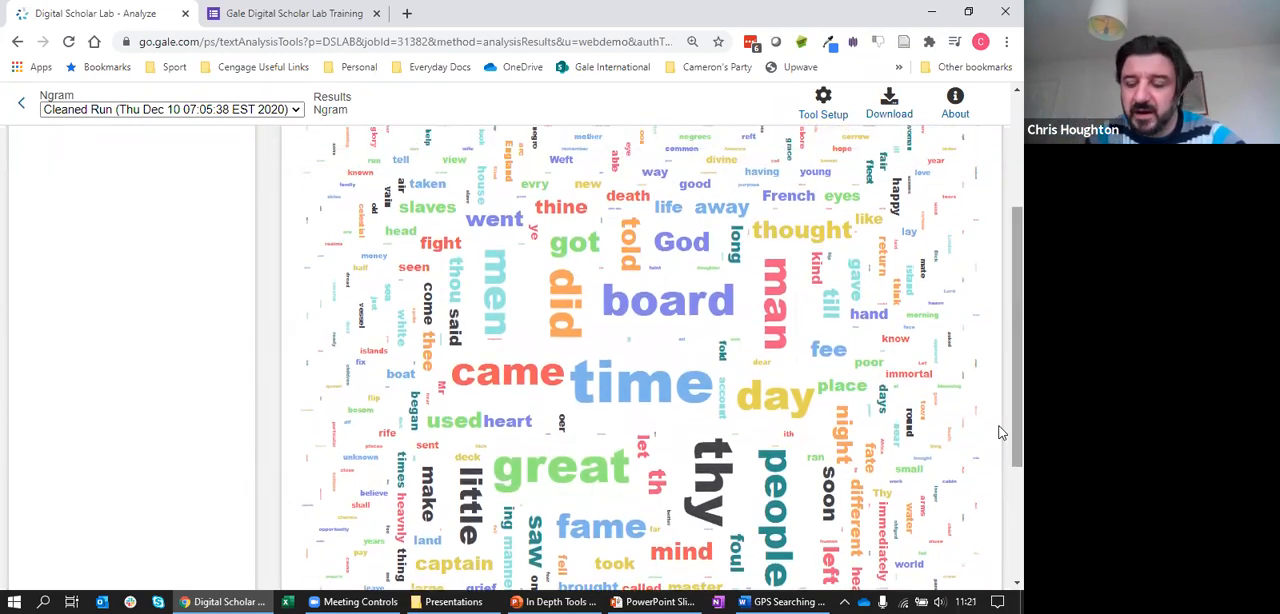
scroll(1001, 306, "up", 3)
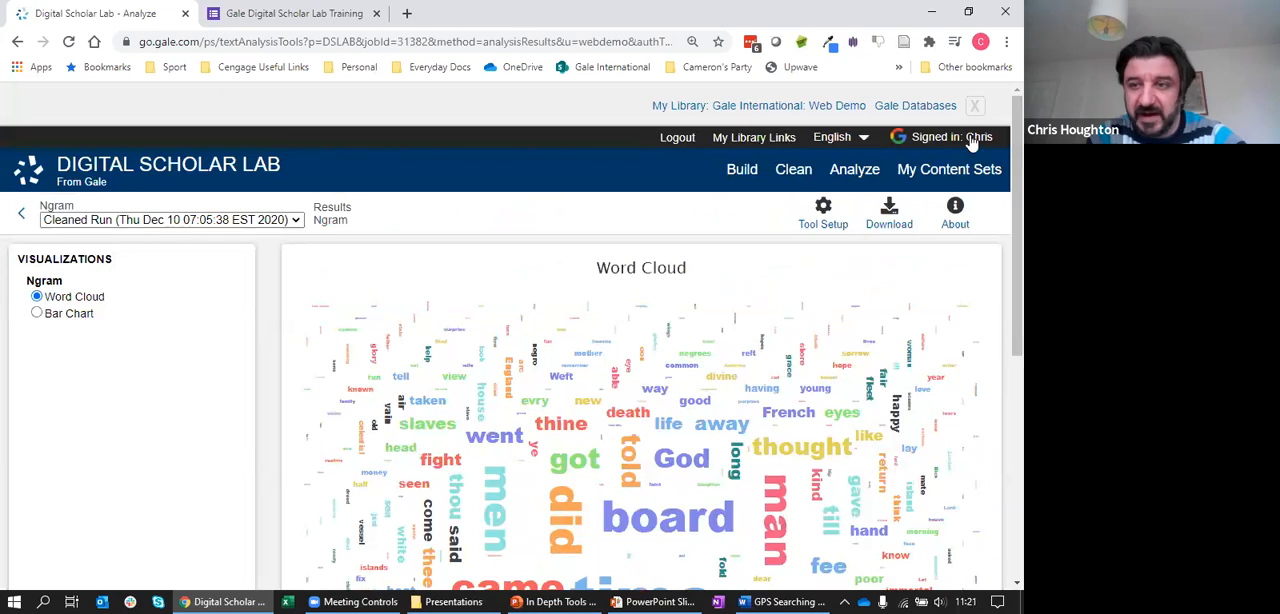
scroll(1001, 300, "down", 1)
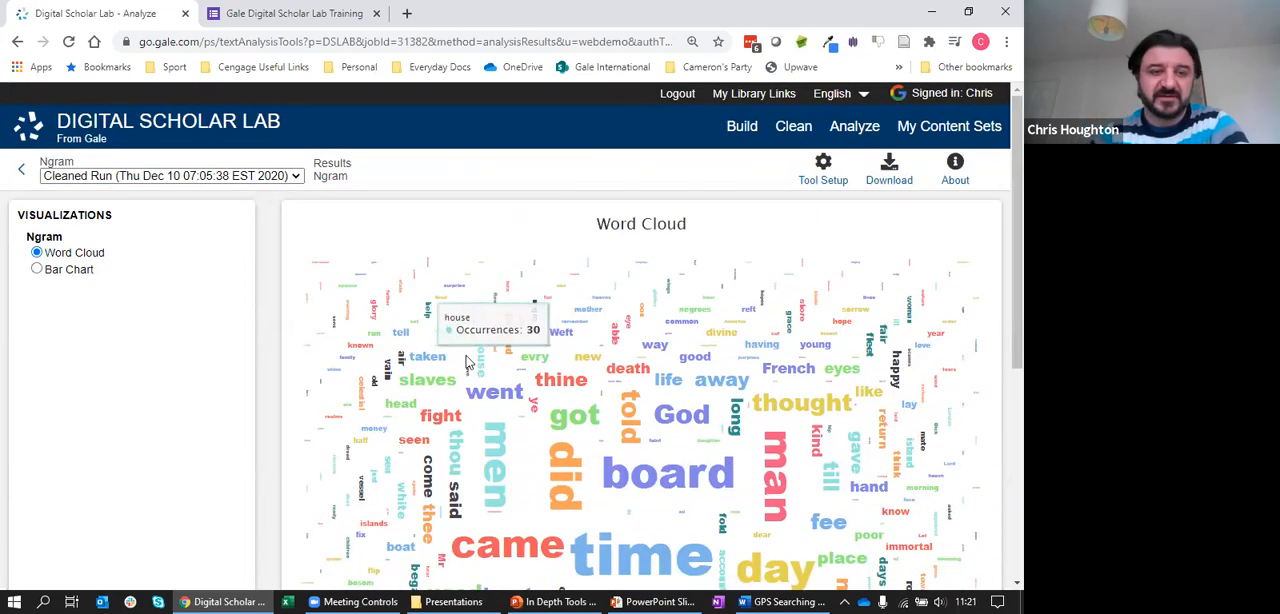
Return to the Analyze page and switch the content set to Suffrage Editorials
left_click(23, 172)
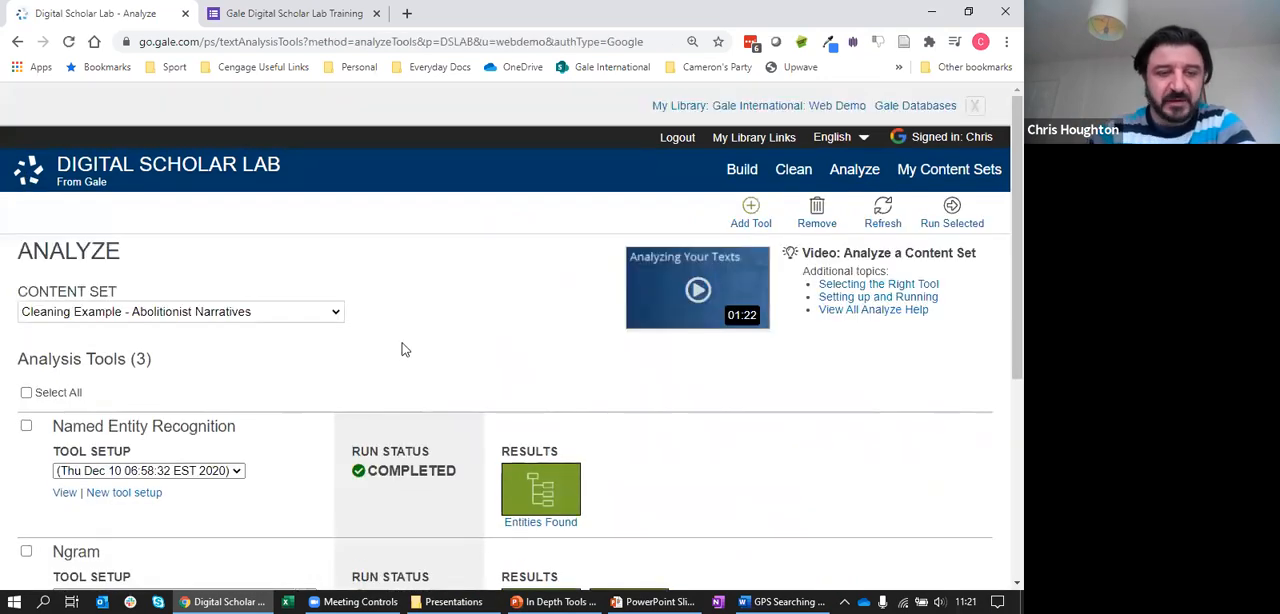
left_click(318, 312)
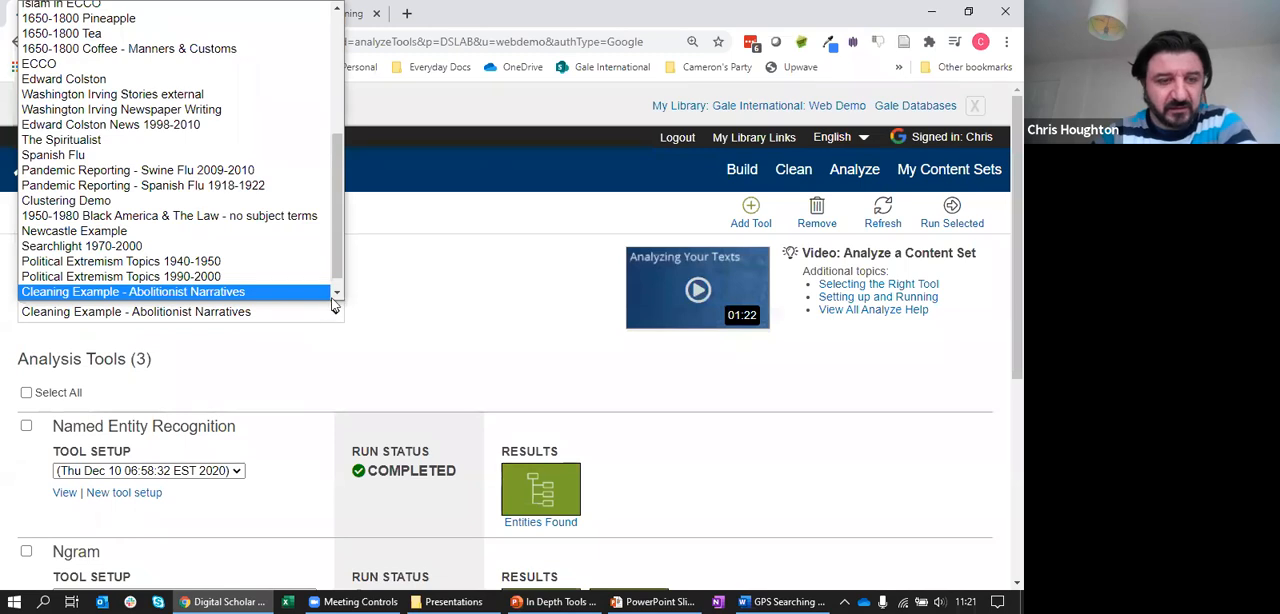
scroll(341, 264, "down", 1)
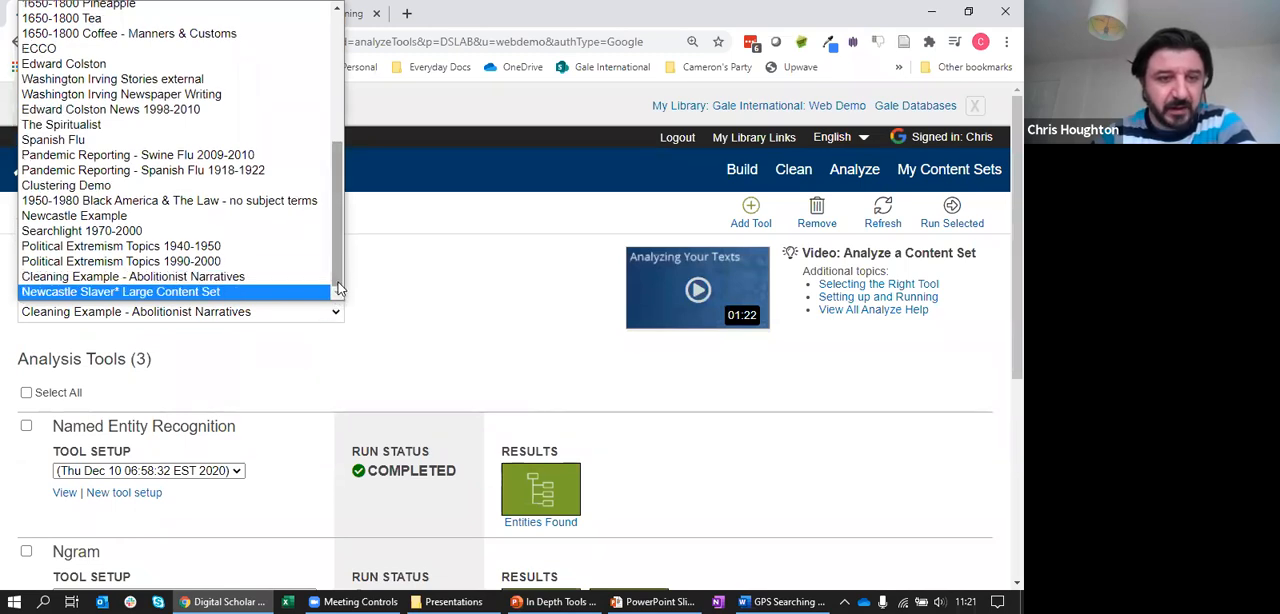
left_click_drag(338, 288, 348, 128)
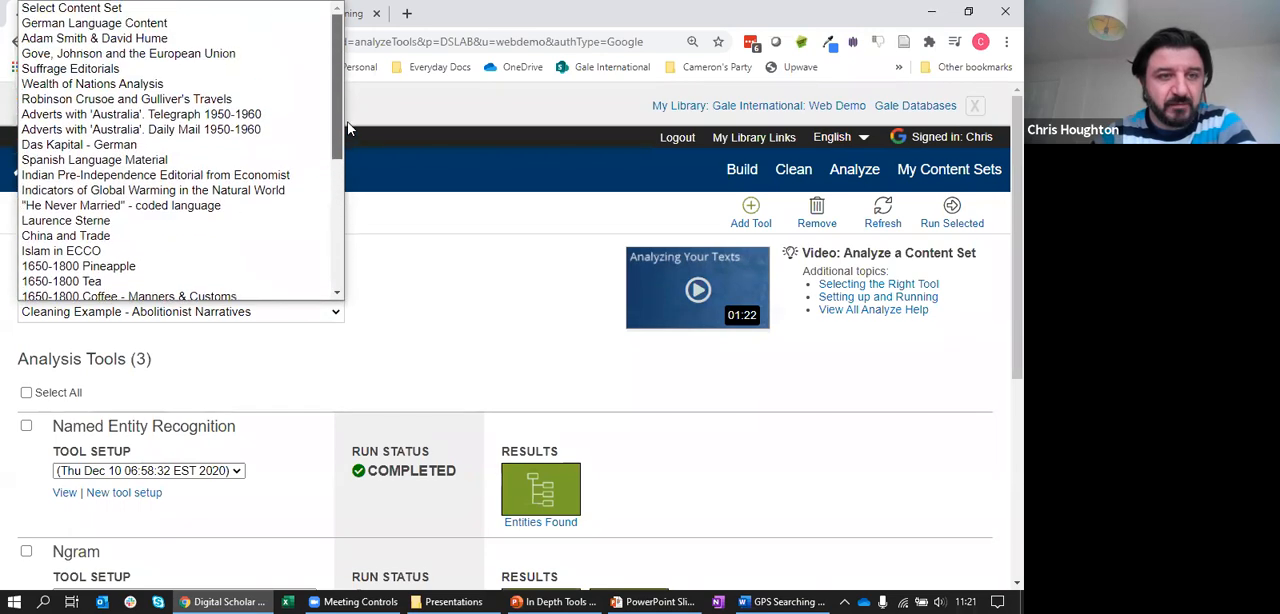
left_click(200, 68)
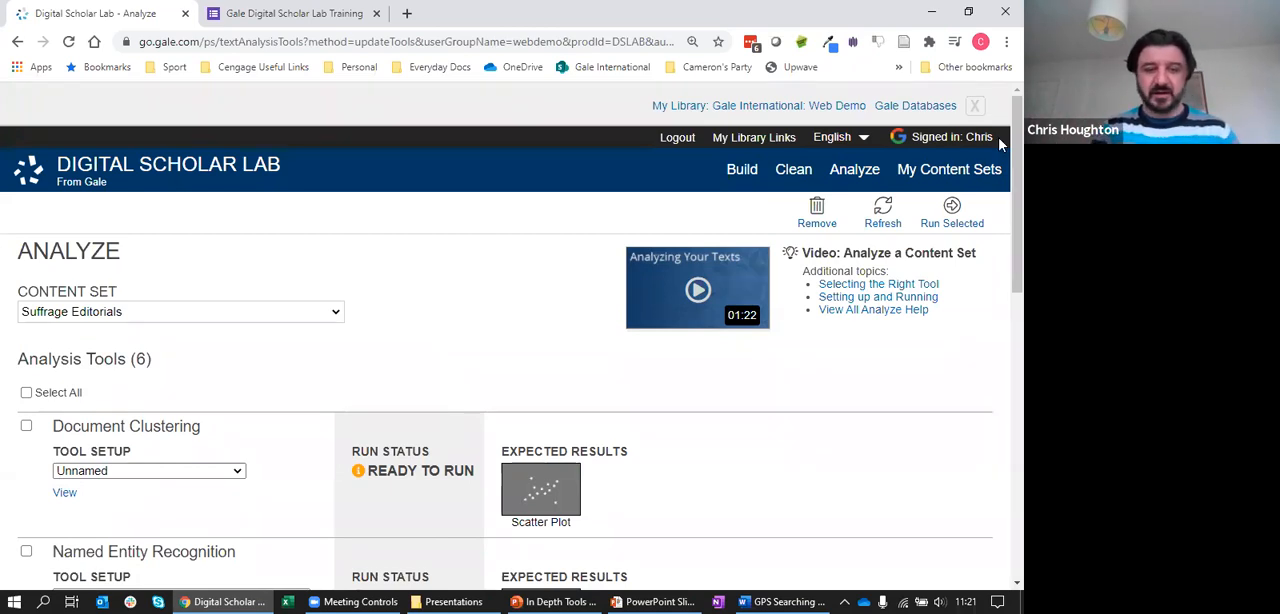
Select the Topic Modeling setup dated Tue Sep 18 05:12:17 EDT 2018 and view its tool setup and settings
left_click(978, 107)
scroll(997, 209, "down", 4)
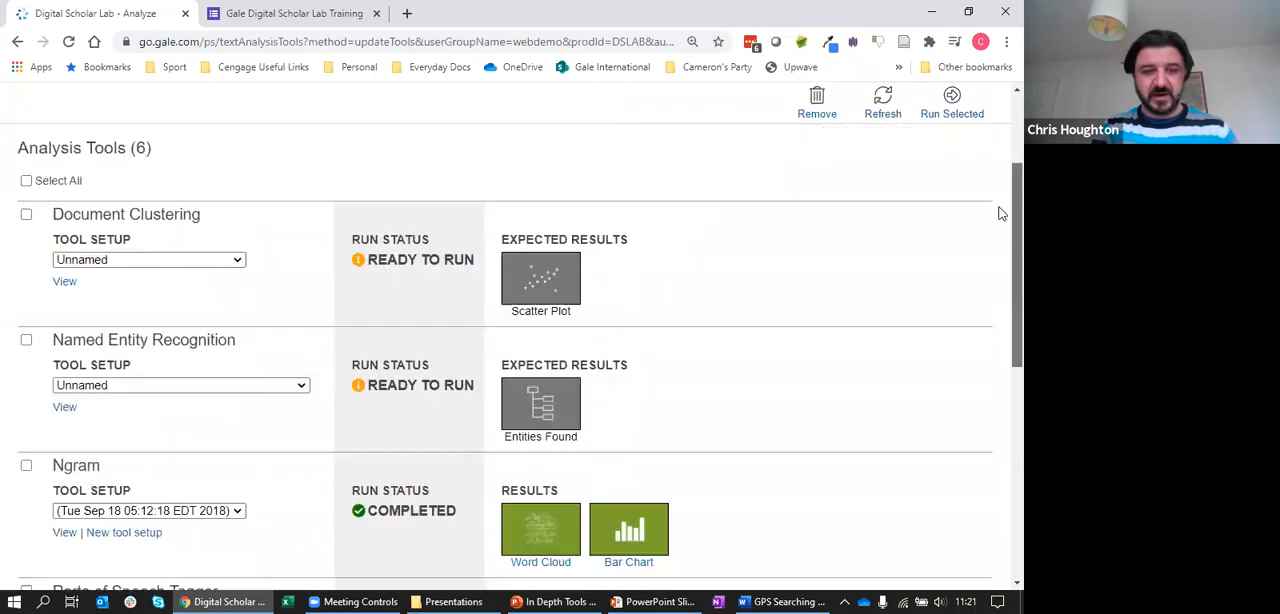
scroll(1001, 268, "down", 3)
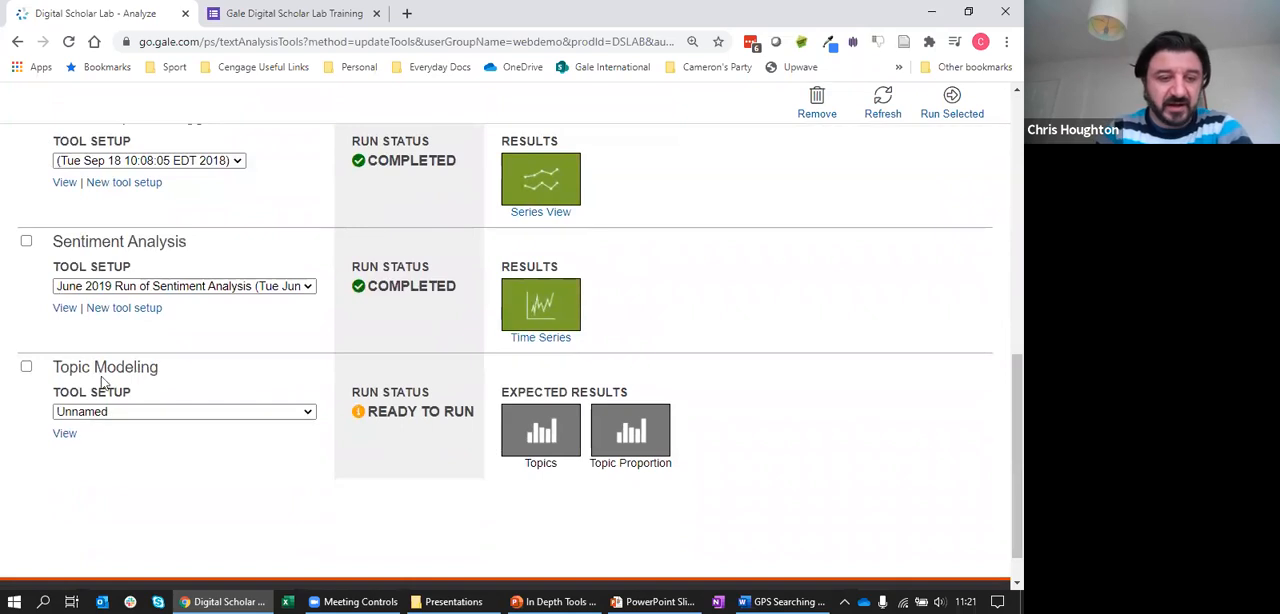
left_click(228, 411)
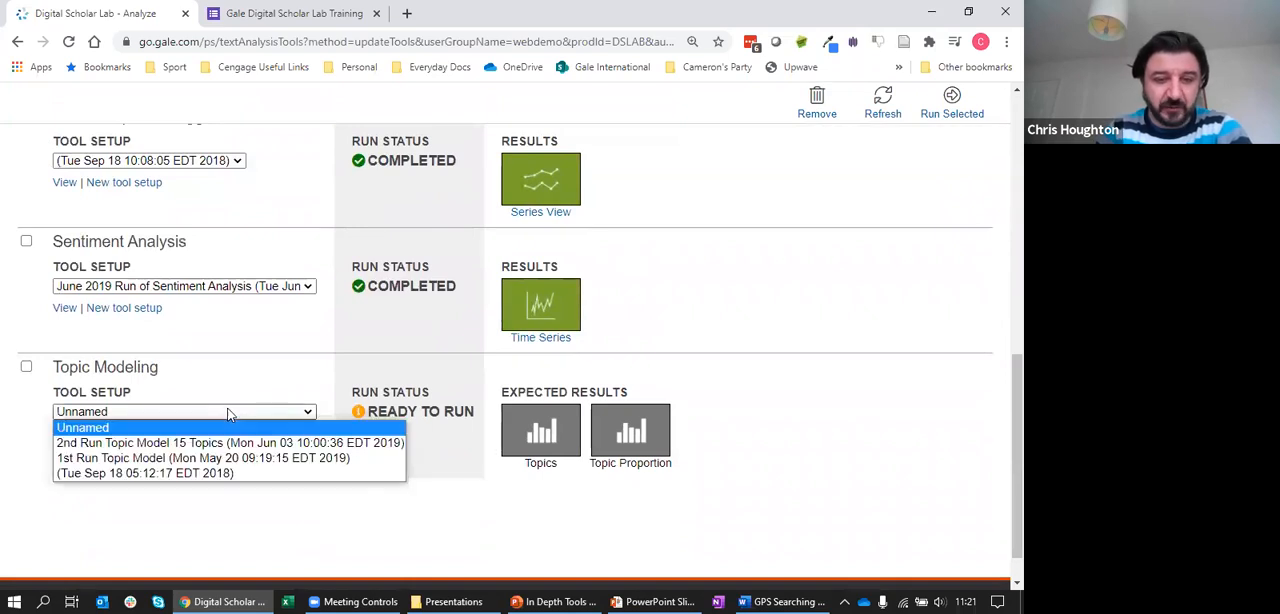
left_click(195, 473)
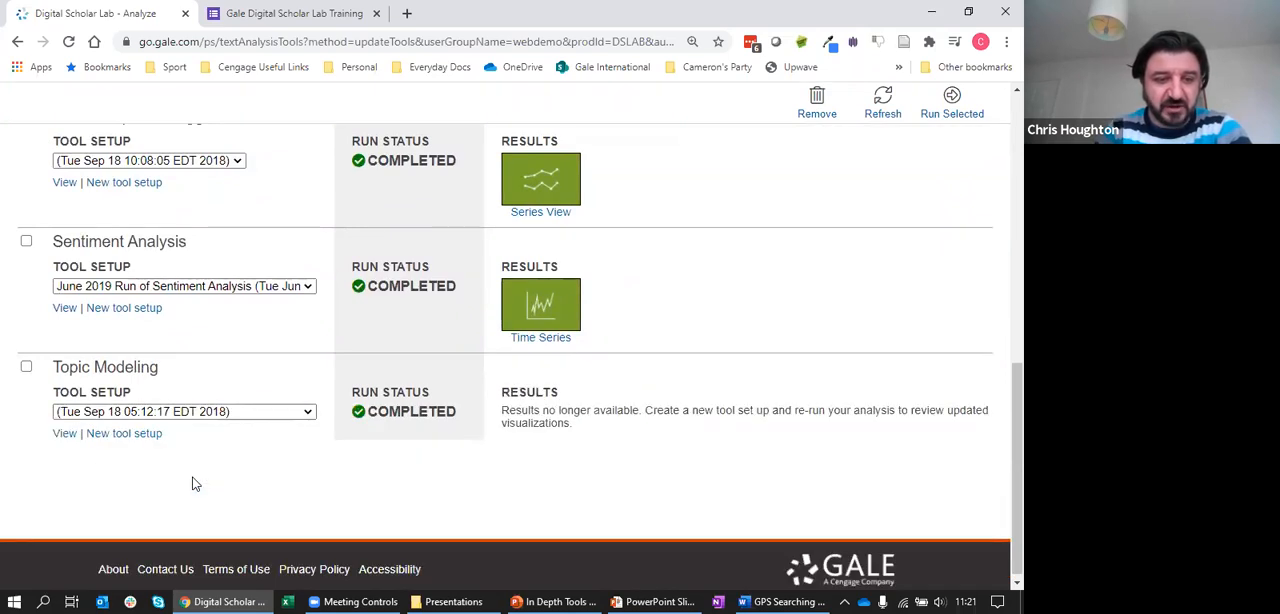
left_click(65, 434)
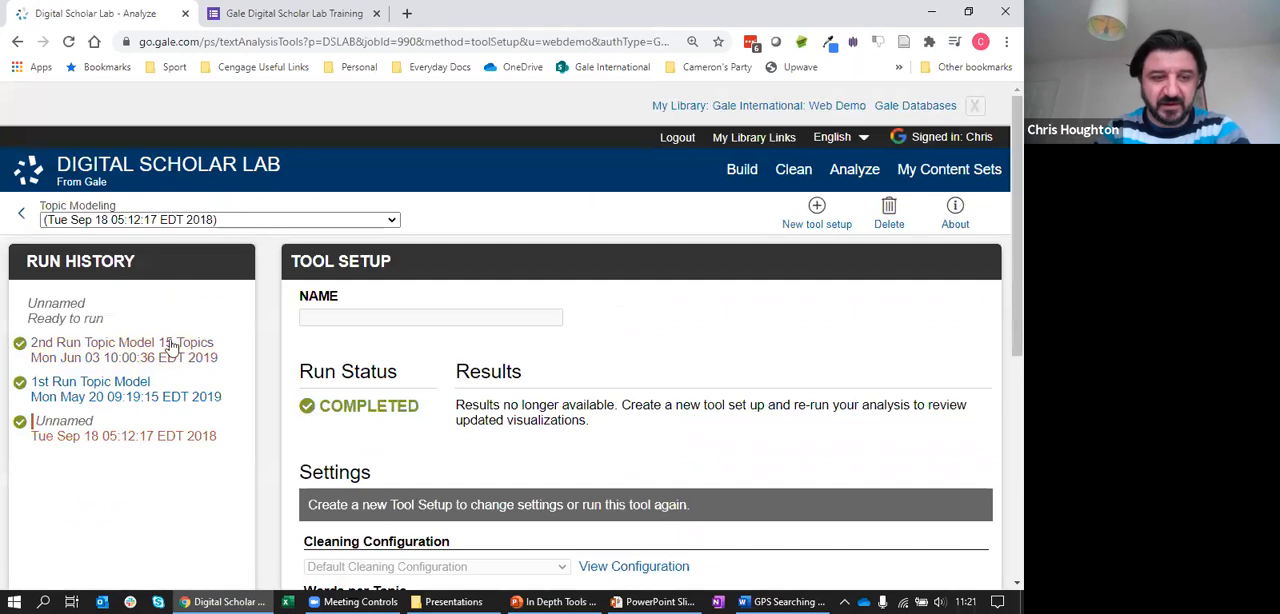
left_click_drag(1000, 233, 1000, 413)
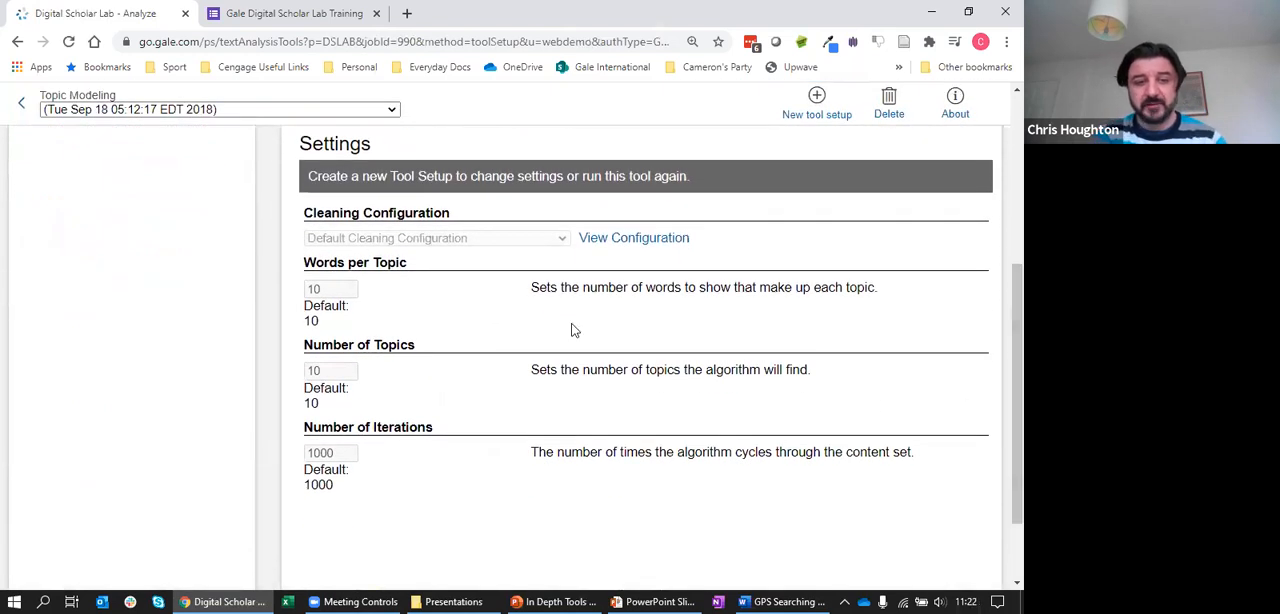
left_click_drag(997, 334, 998, 196)
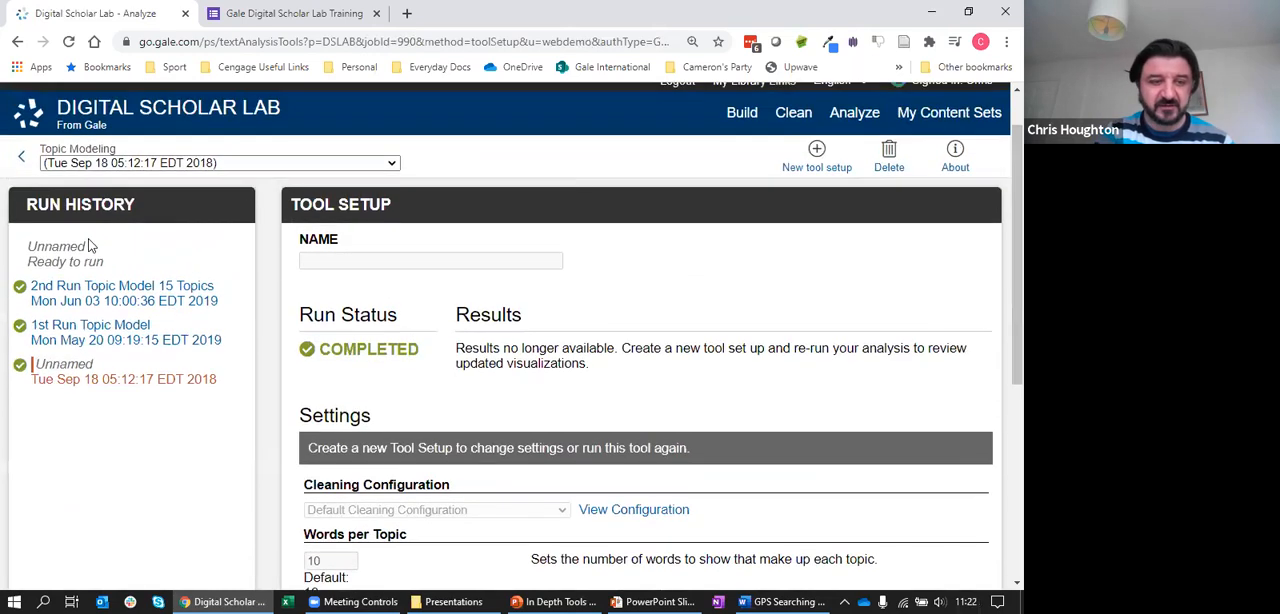
Open the 1st Run Topic Model from the run history and review its cleaning configuration, topic and iteration settings
left_click(52, 326)
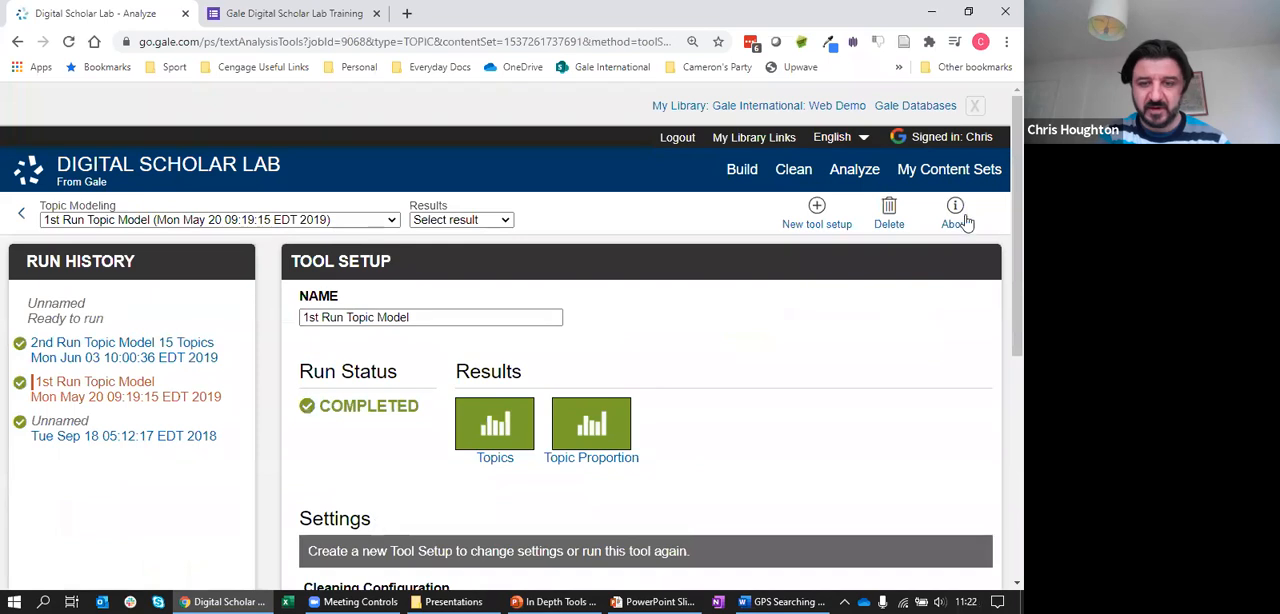
left_click_drag(1000, 231, 999, 418)
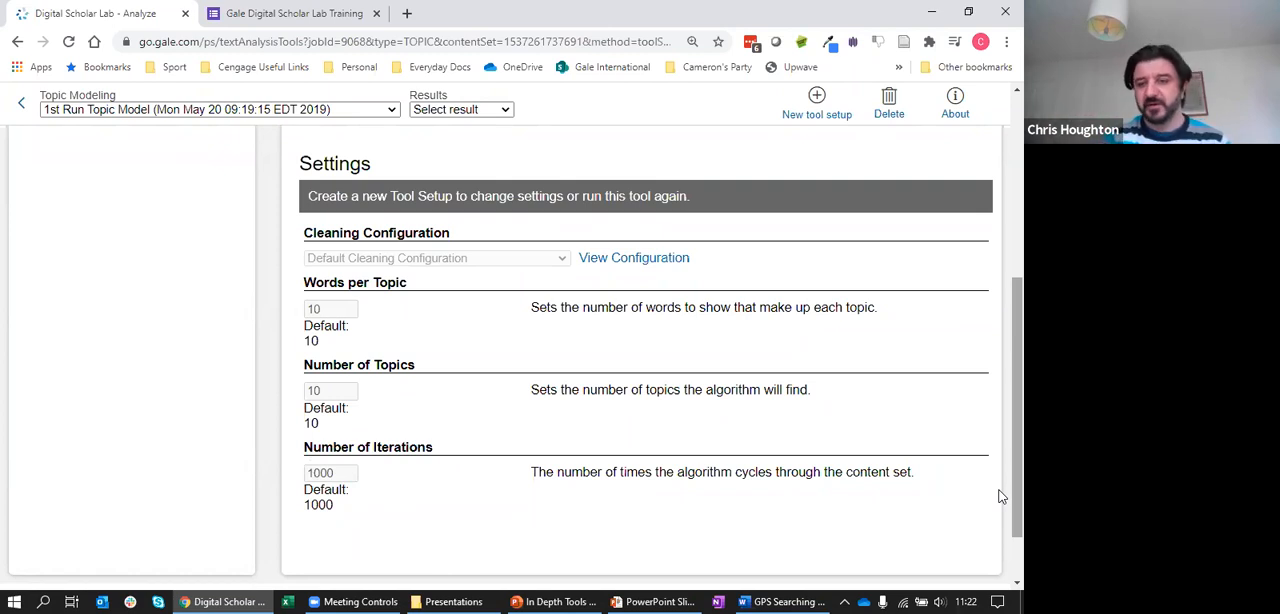
left_click_drag(1001, 497, 1000, 337)
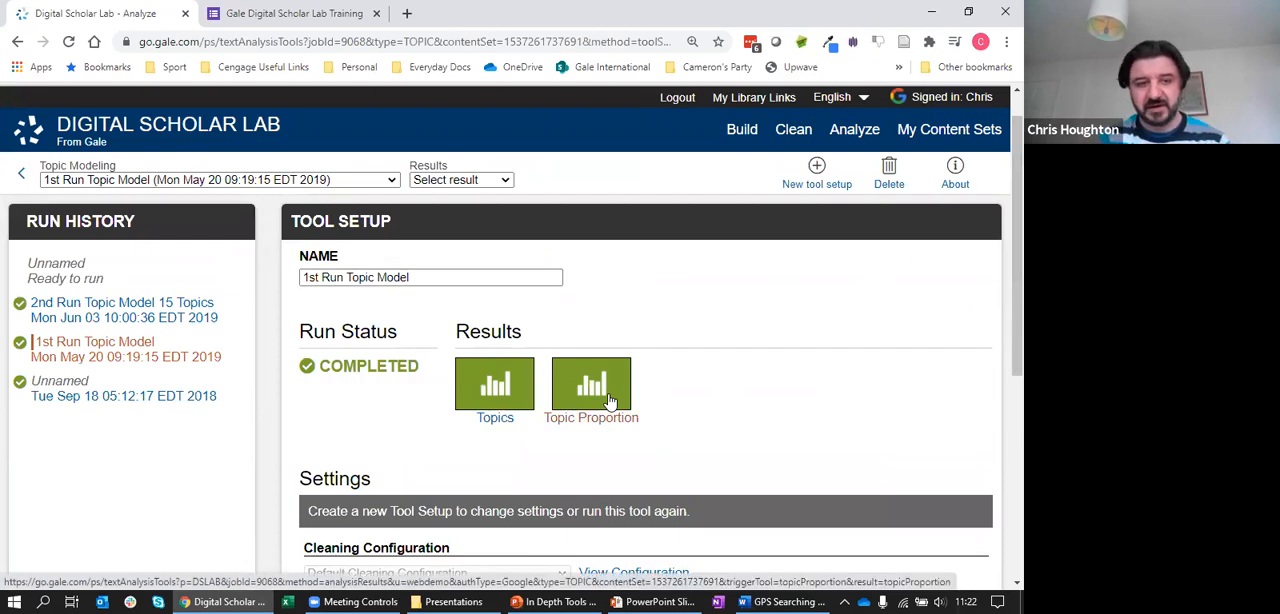
Open the run's Topics results, hide the library banner and look through the topics, checking the document link for "Sir" in Topic 6
left_click(490, 387)
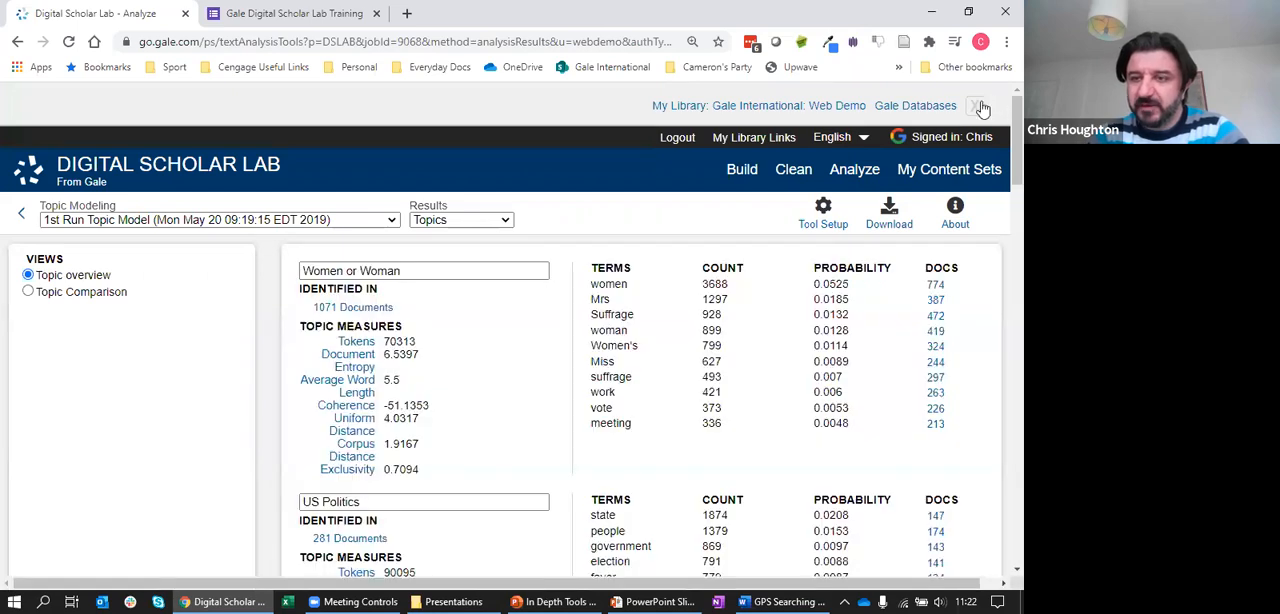
left_click(974, 106)
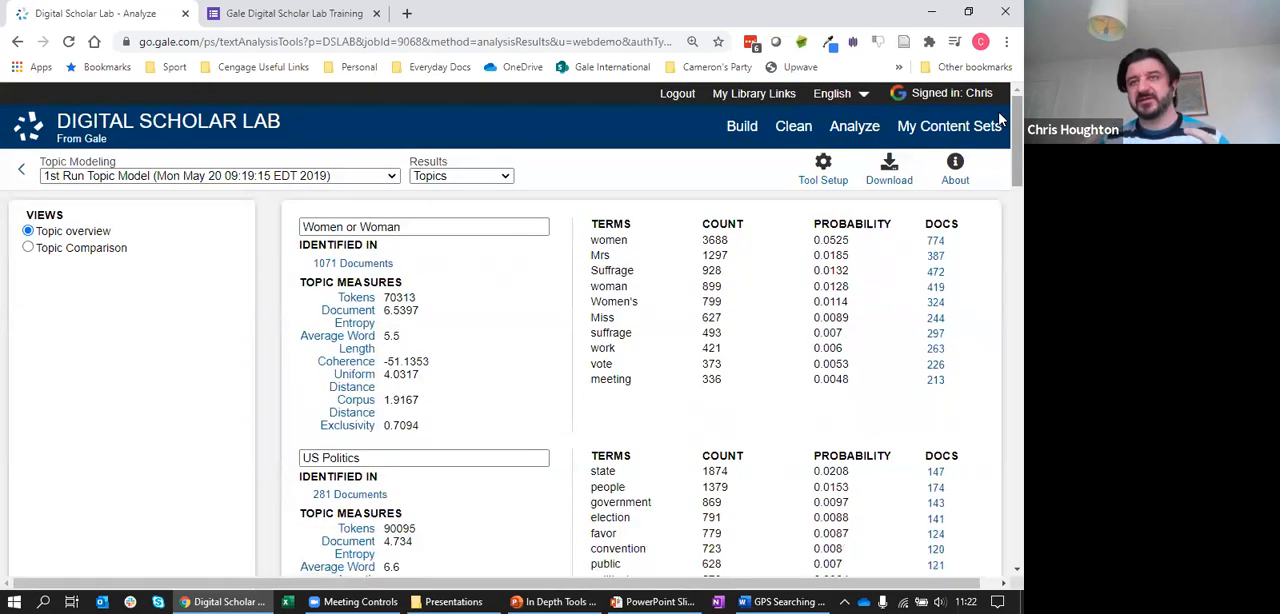
left_click_drag(1014, 119, 1014, 344)
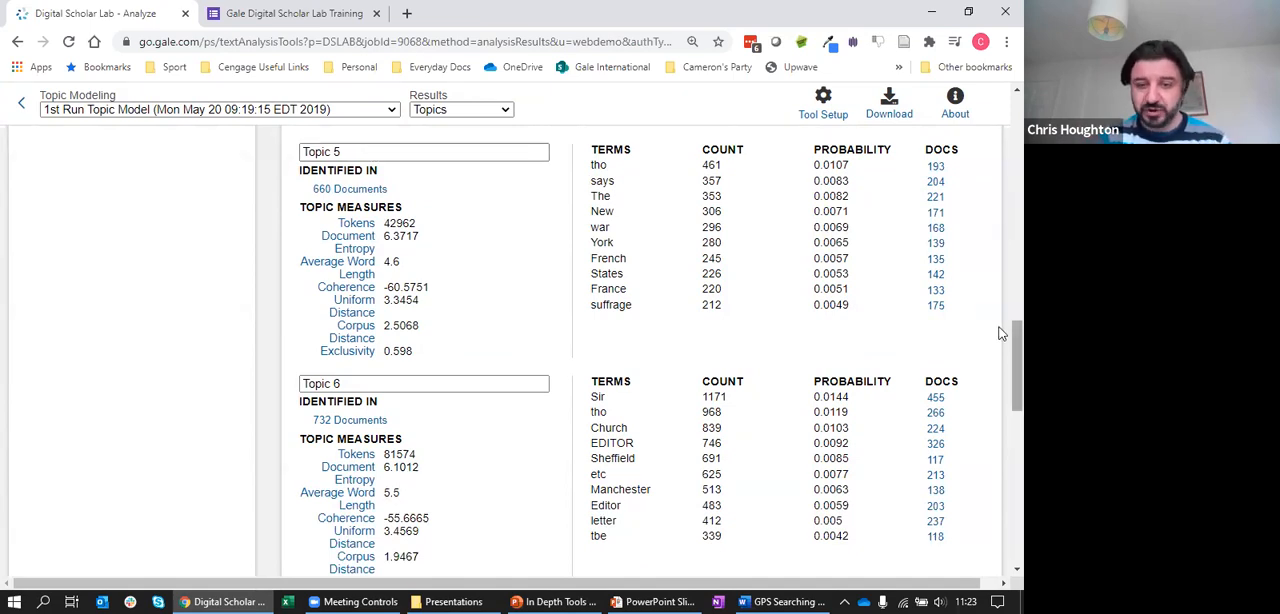
scroll(1000, 333, "down", 2)
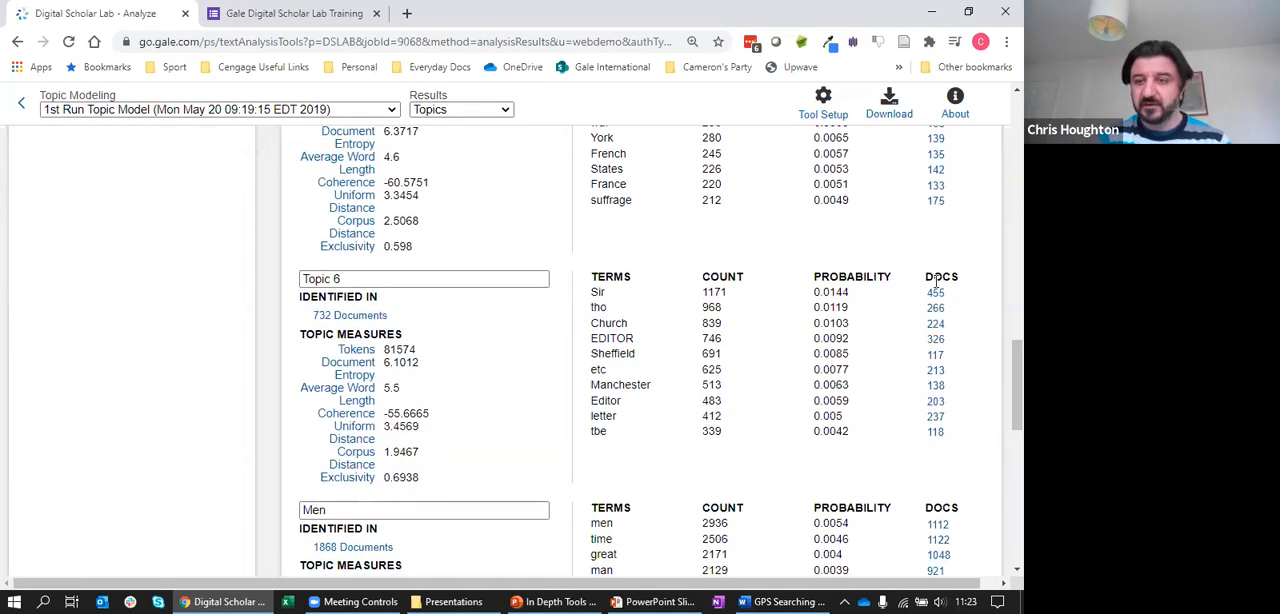
left_click(935, 292)
left_click(711, 182)
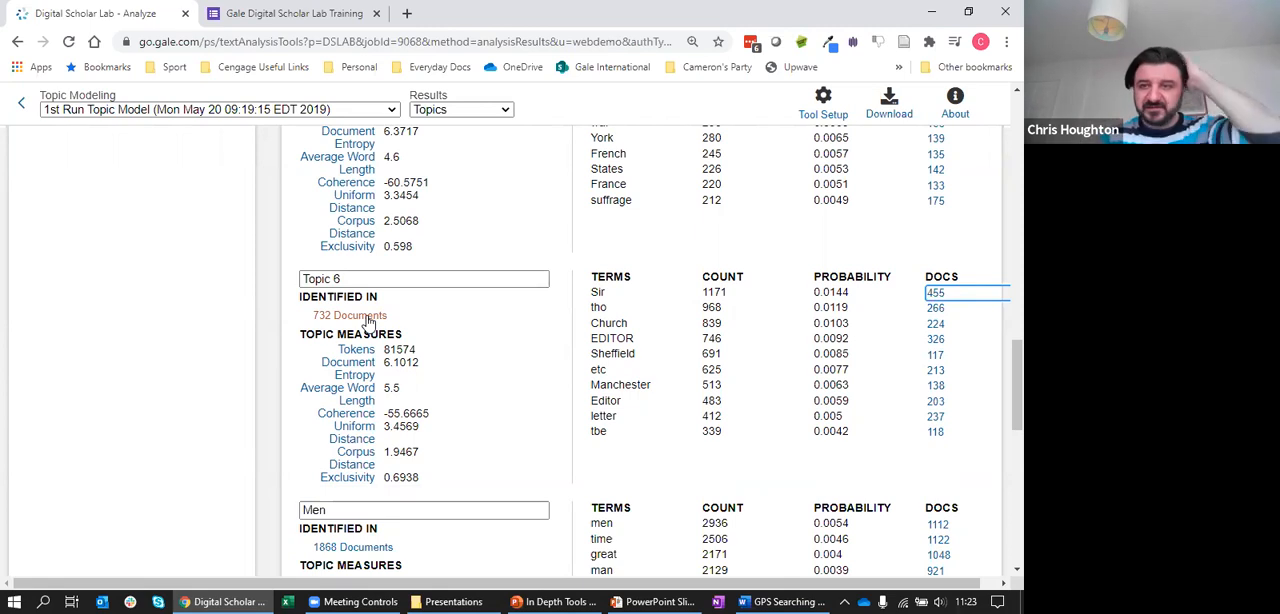
Review the terms and topic measures of the first topics, Women or Woman, US Politics and Topic 2
left_click_drag(1015, 385, 1002, 122)
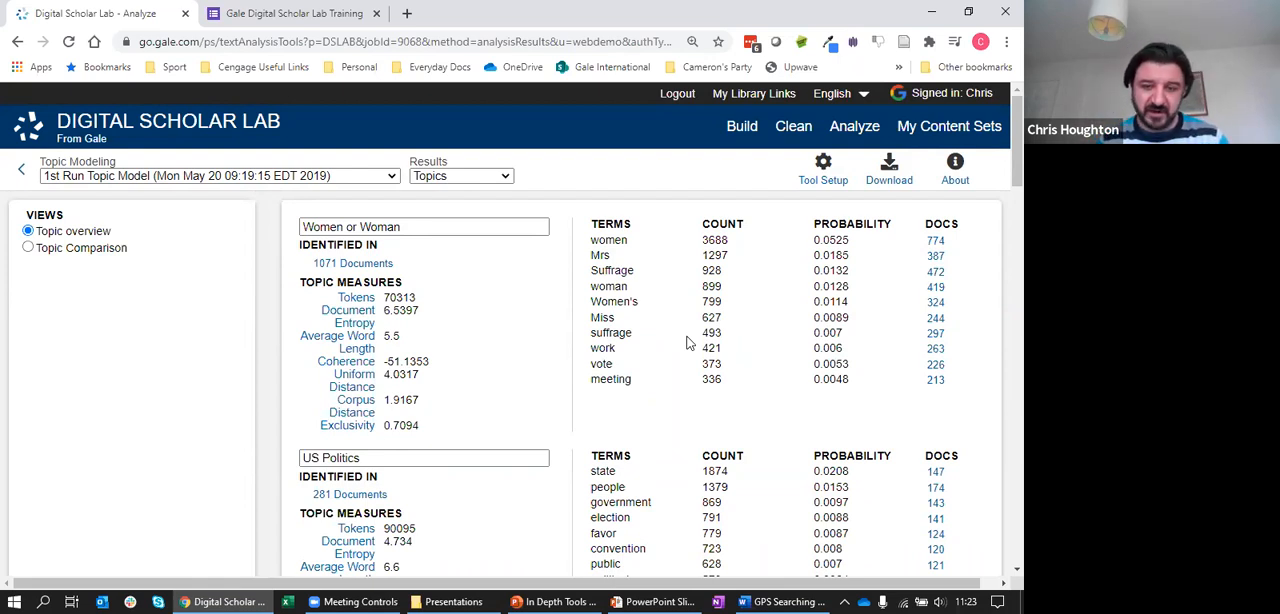
scroll(1002, 160, "down", 3)
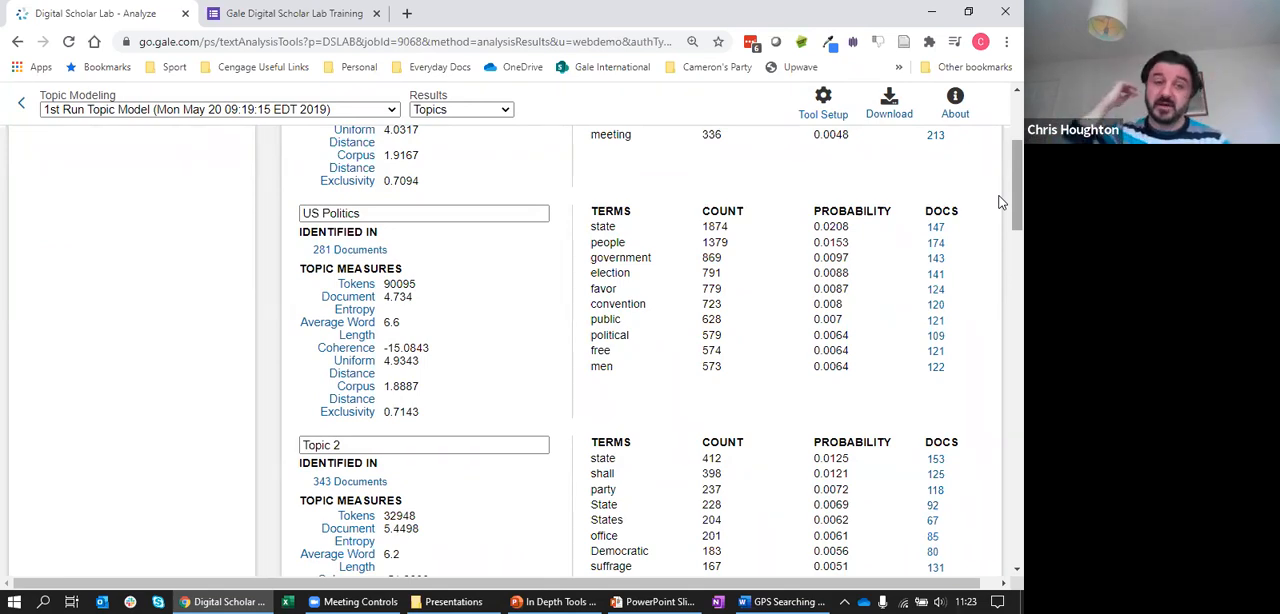
scroll(1000, 200, "up", 1)
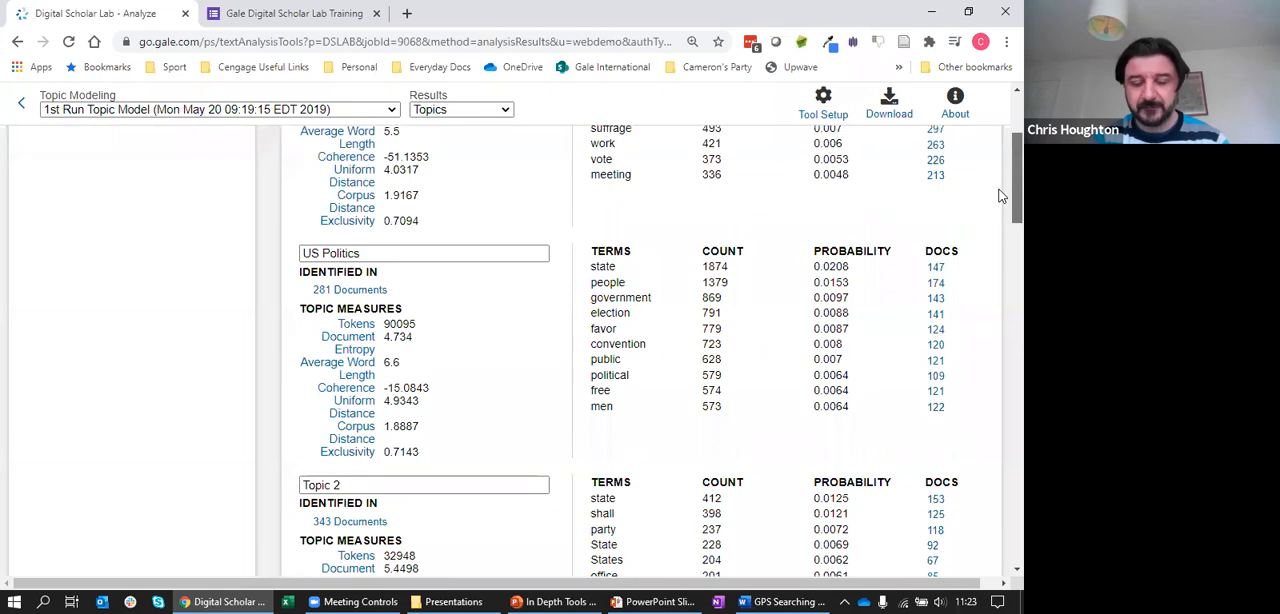
scroll(1000, 195, "up", 5)
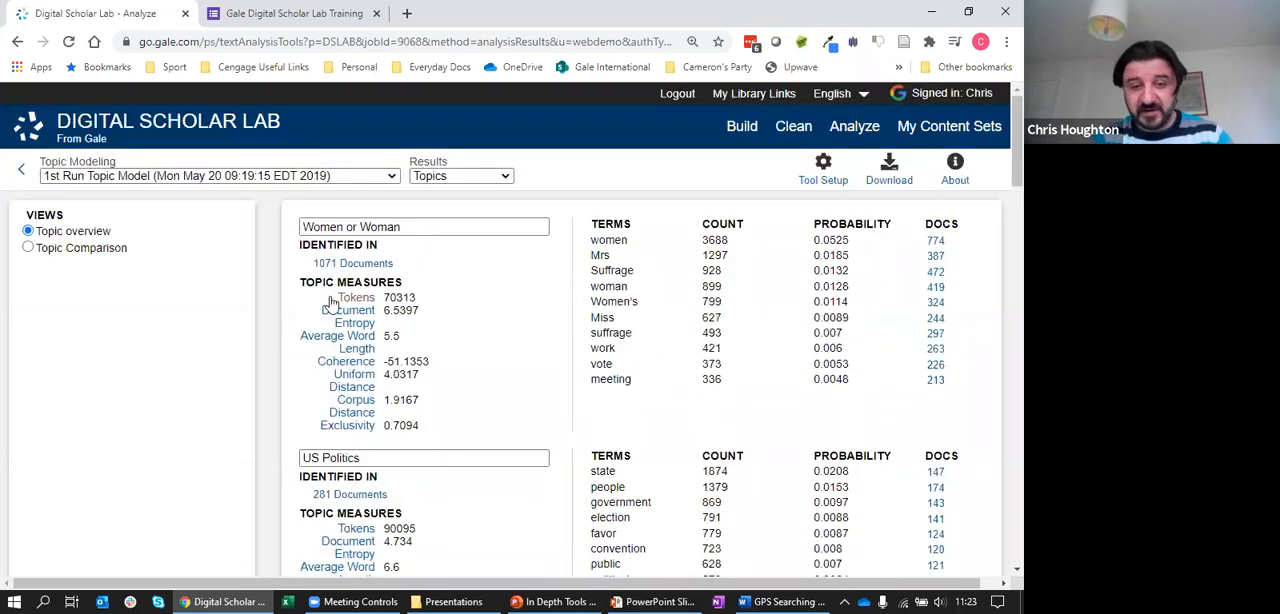
Switch to the Topic Comparison view by tokens and check the Men topic's value on the chart
left_click(29, 250)
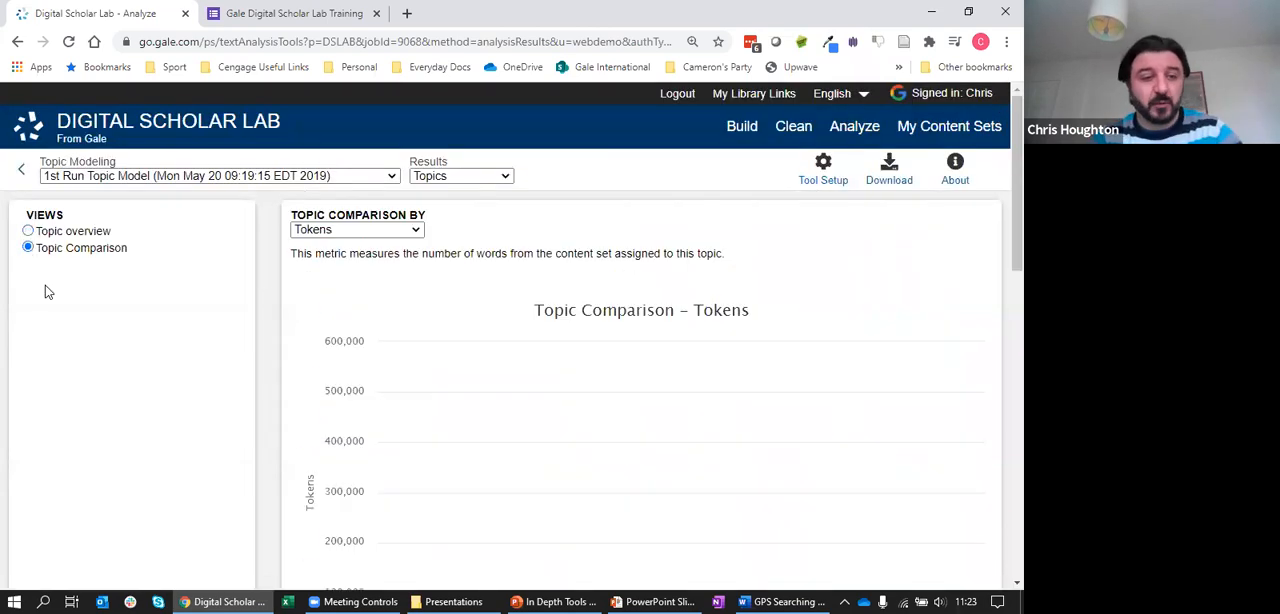
scroll(1000, 240, "down", 2)
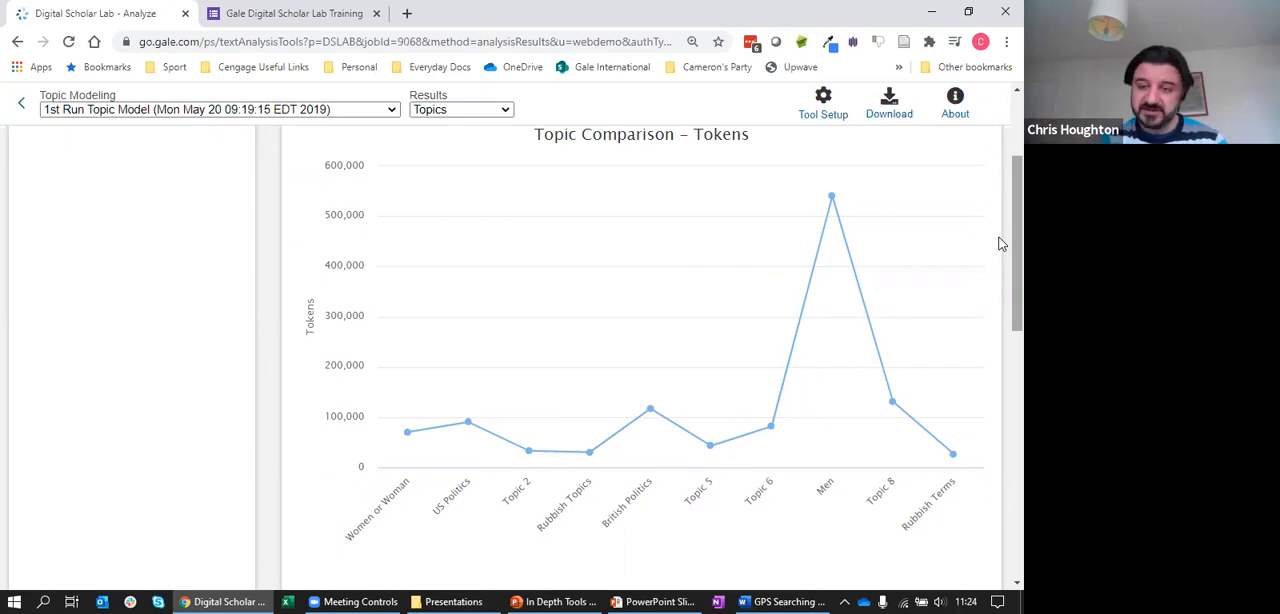
mouse_move(823, 351)
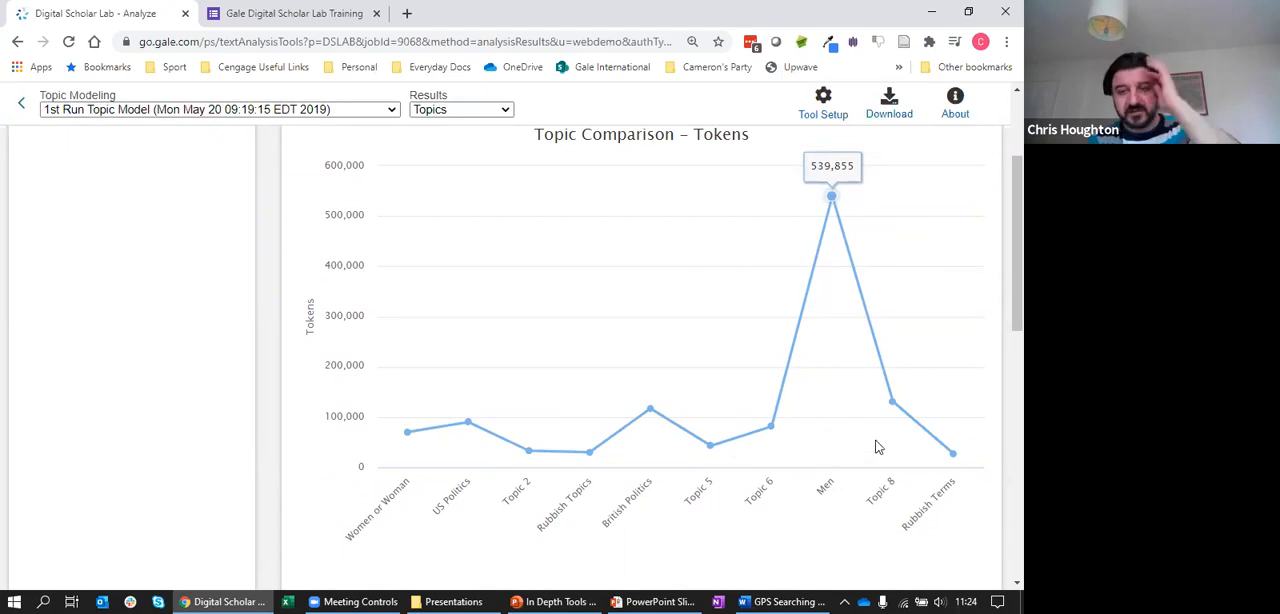
Compare the token values of Topic 8, Rubbish Terms and Women or Woman in the Topic Comparison line and bar charts
mouse_move(877, 440)
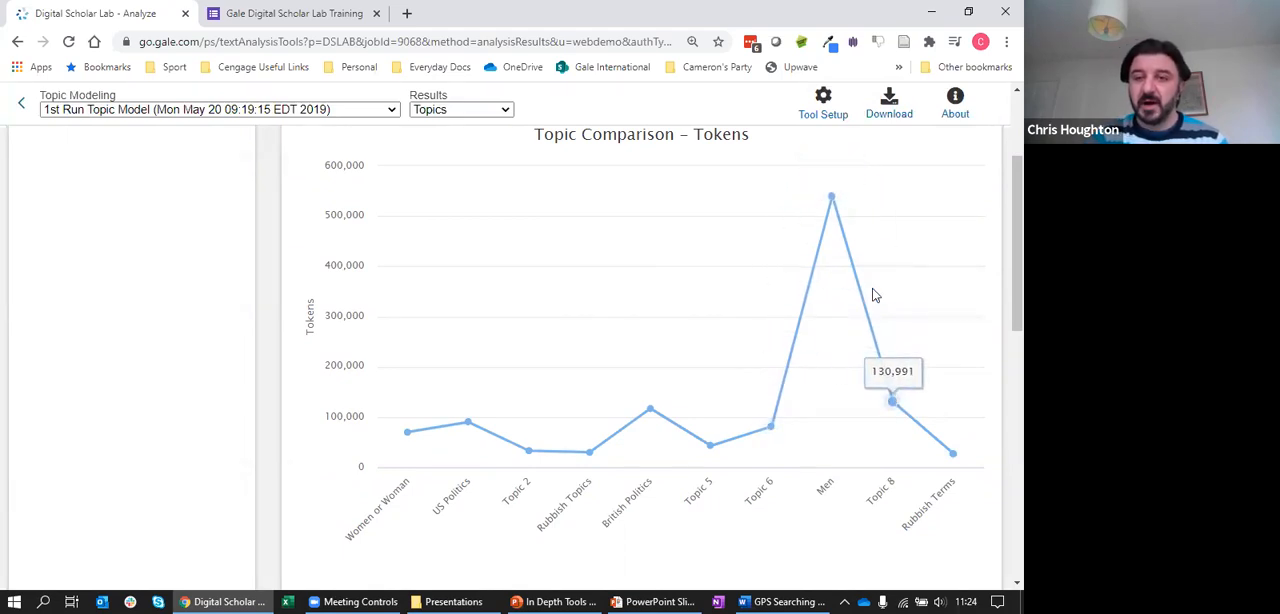
mouse_move(404, 436)
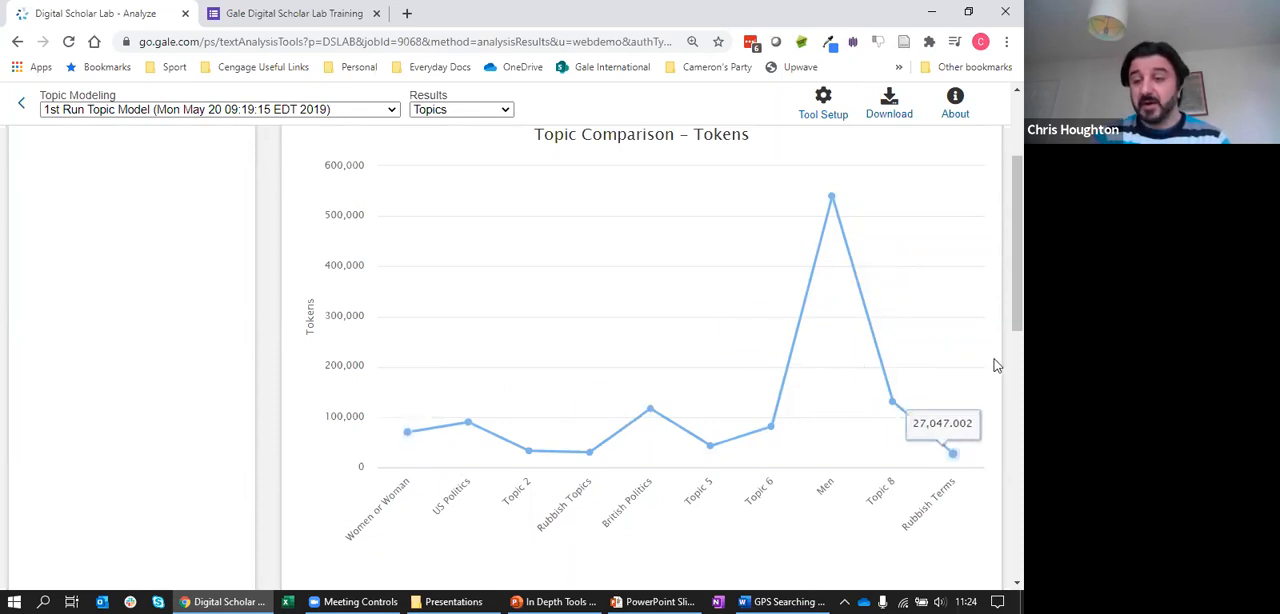
scroll(1001, 308, "down", 1)
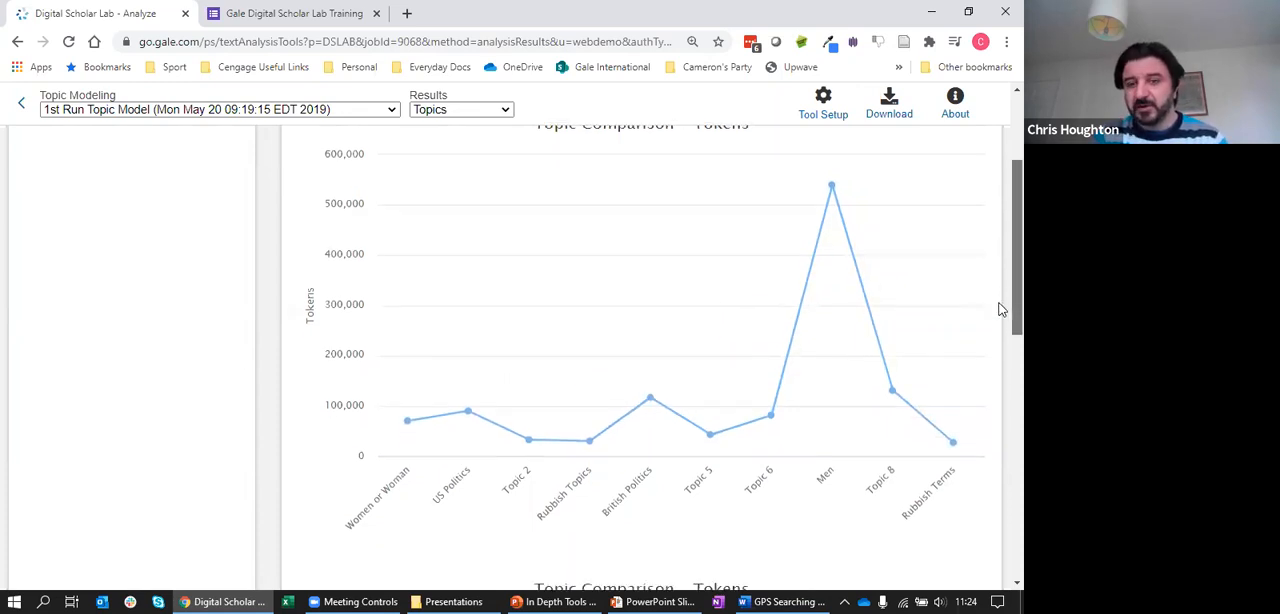
scroll(1001, 308, "up", 1)
mouse_move(334, 449)
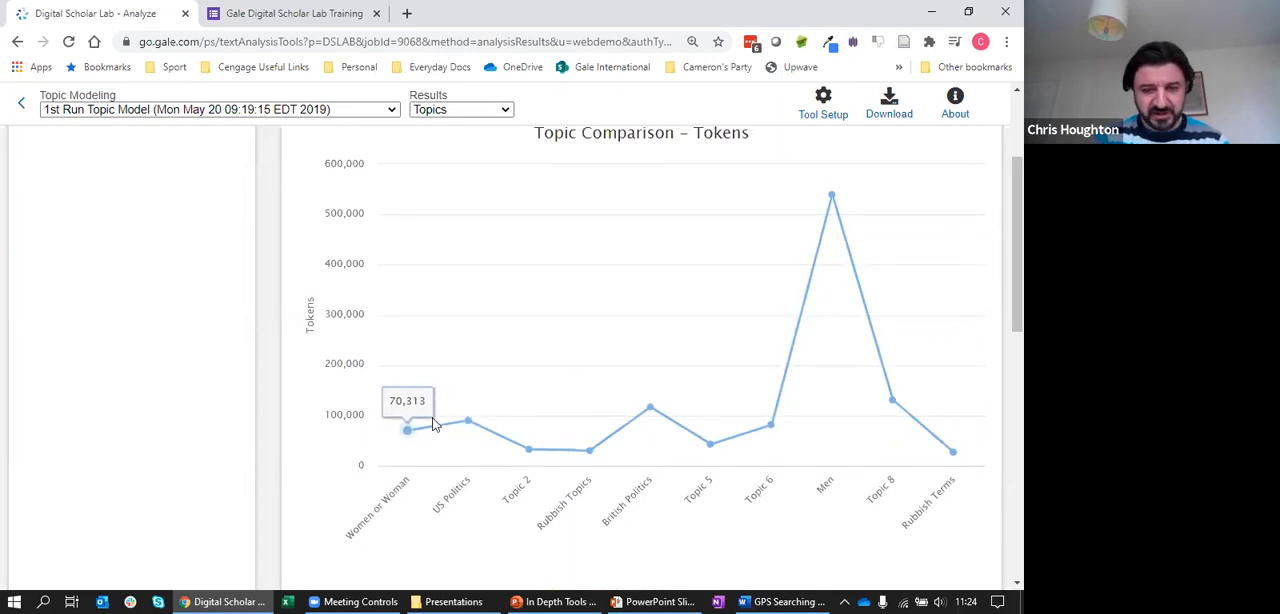
scroll(997, 329, "down", 3)
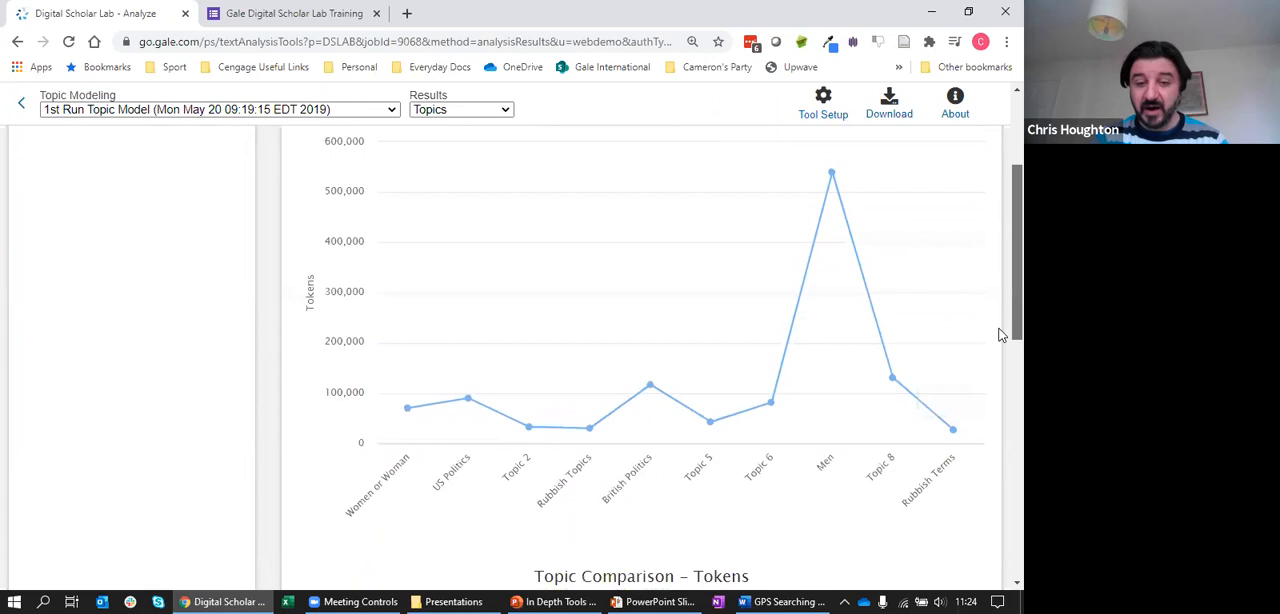
scroll(1001, 385, "down", 1)
mouse_move(433, 370)
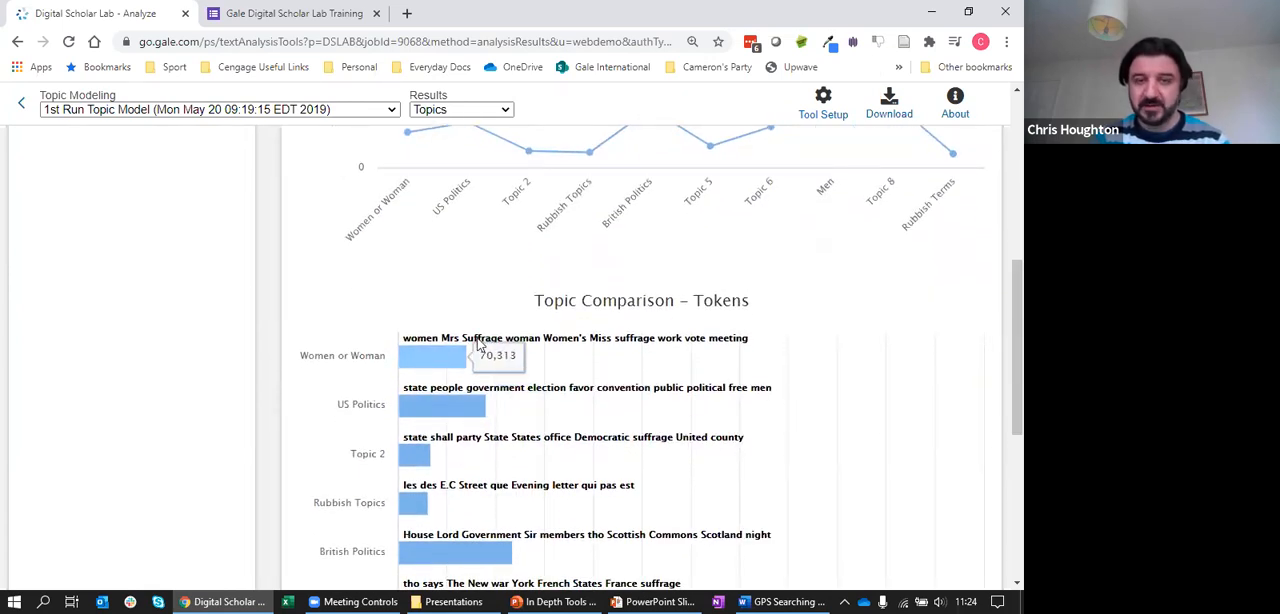
Switch the topic model results to Topic Proportion and hide the library banner
scroll(1003, 345, "up", 5)
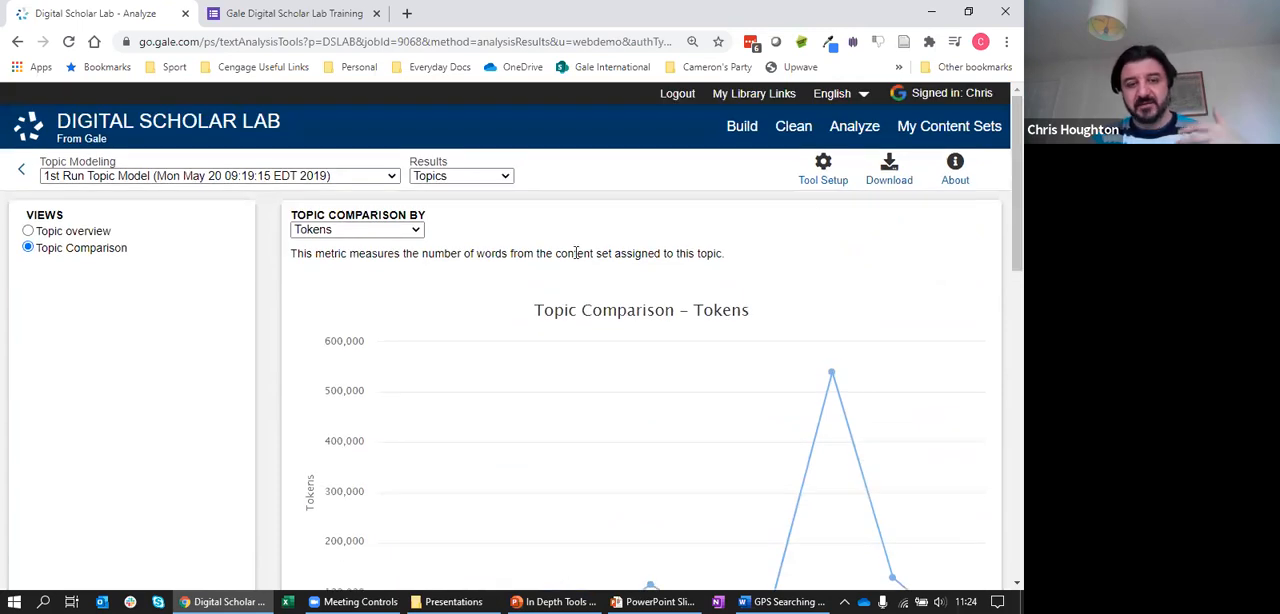
left_click(495, 178)
left_click(455, 206)
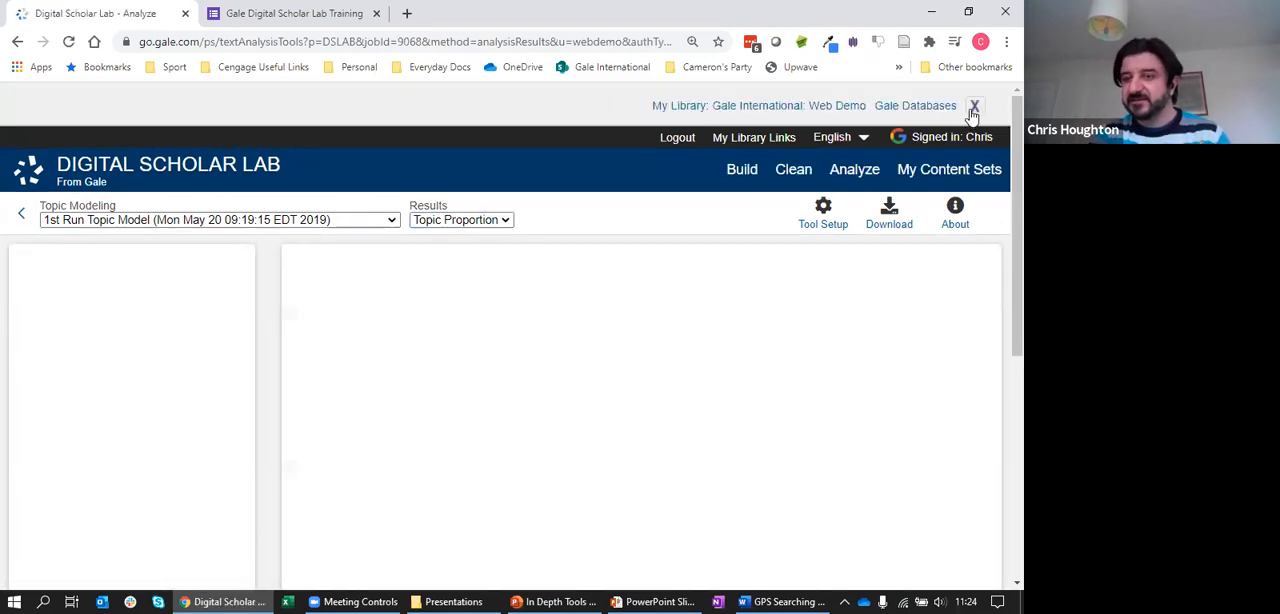
left_click(973, 107)
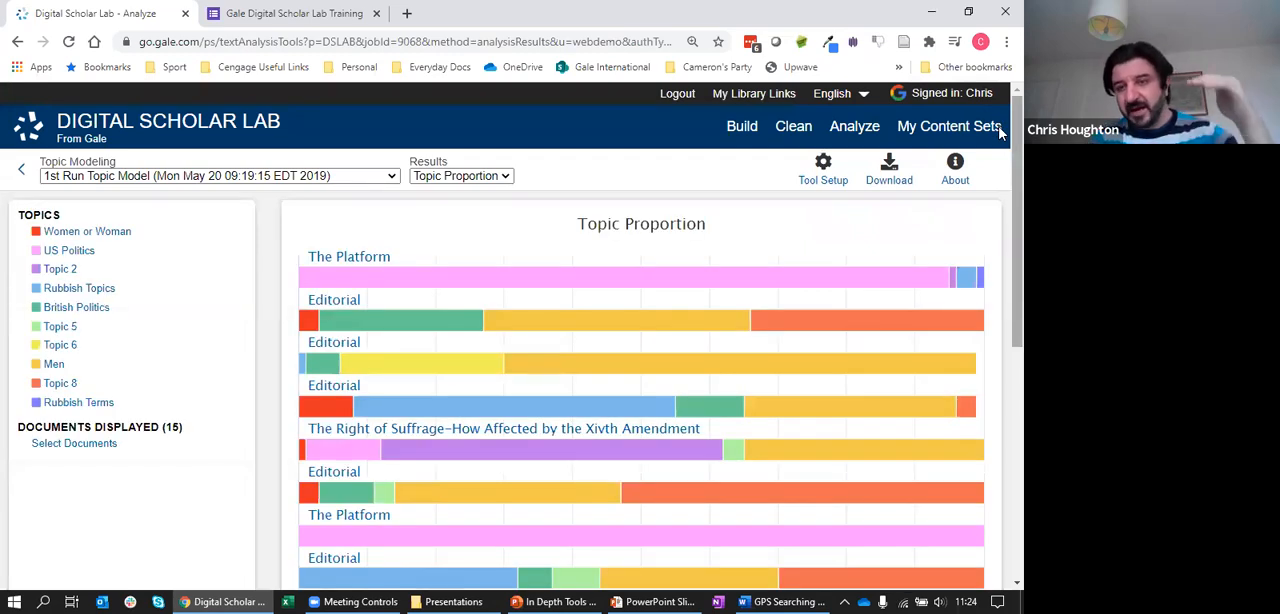
left_click_drag(1015, 131, 1000, 154)
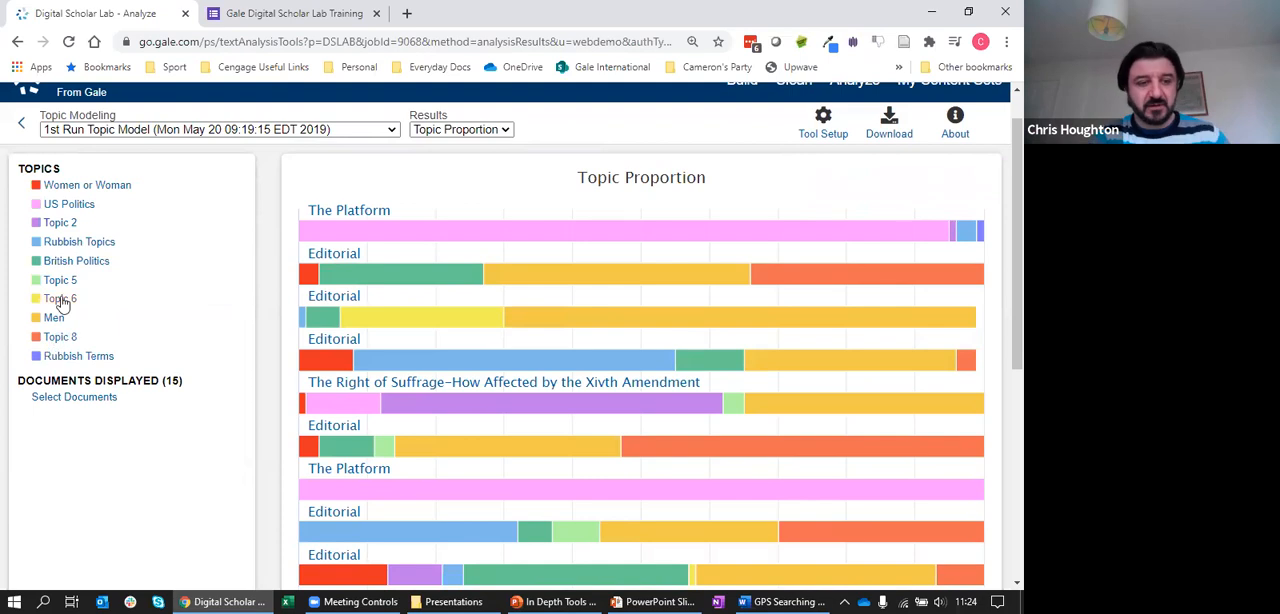
Show only the Women or Woman topic in the proportion chart and review its share across the documents
left_click(85, 188)
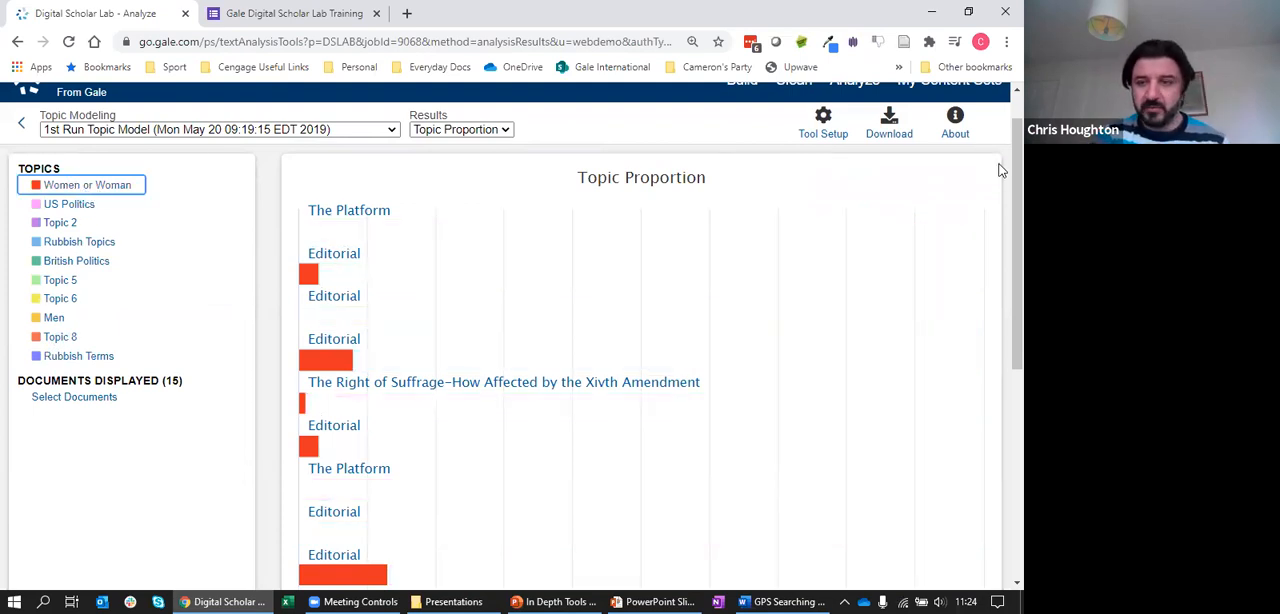
scroll(1001, 248, "down", 1)
scroll(1001, 248, "down", 4)
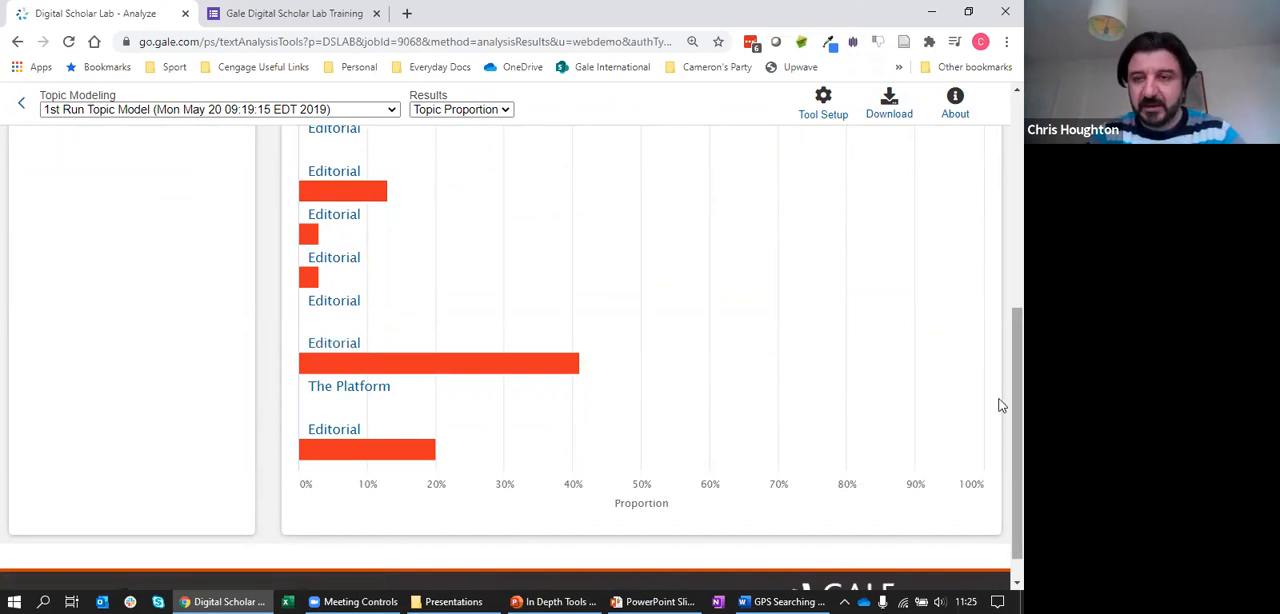
scroll(1001, 405, "up", 10)
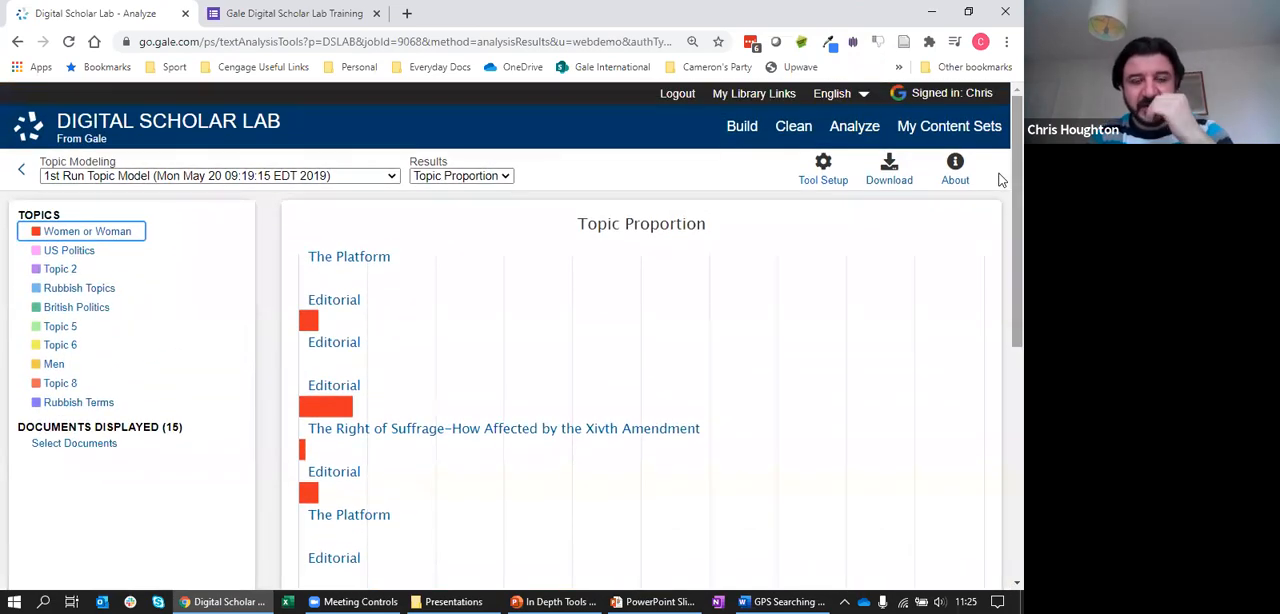
Go to the saved content sets and open the Searchlight 1970-2000 content set
left_click(910, 128)
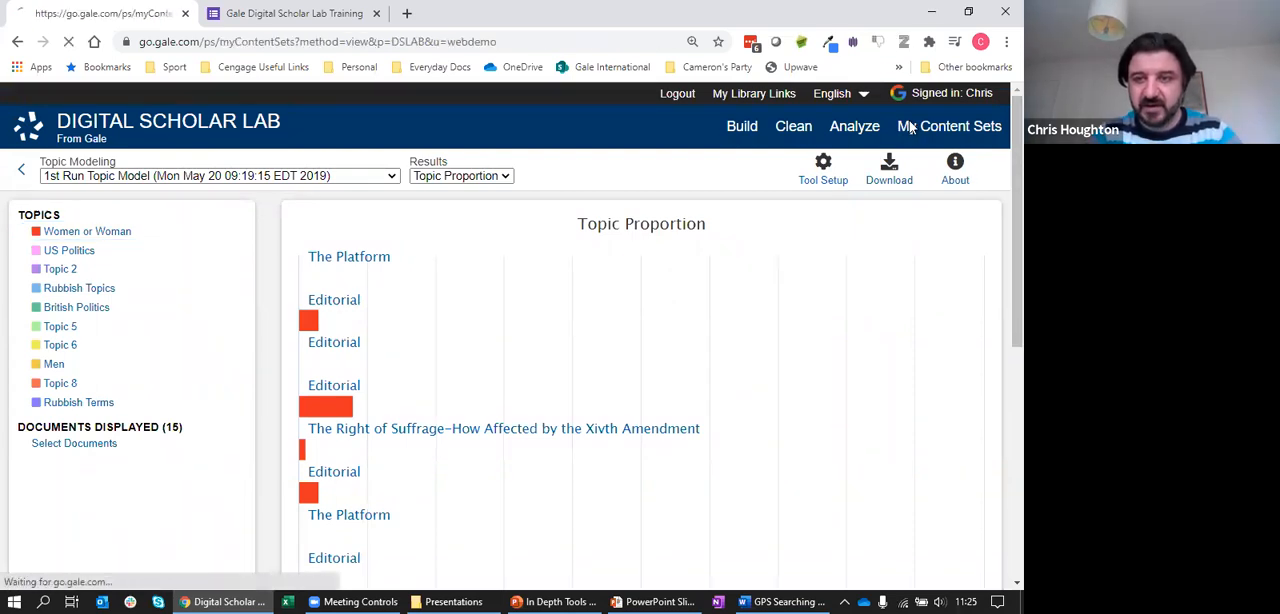
left_click(972, 107)
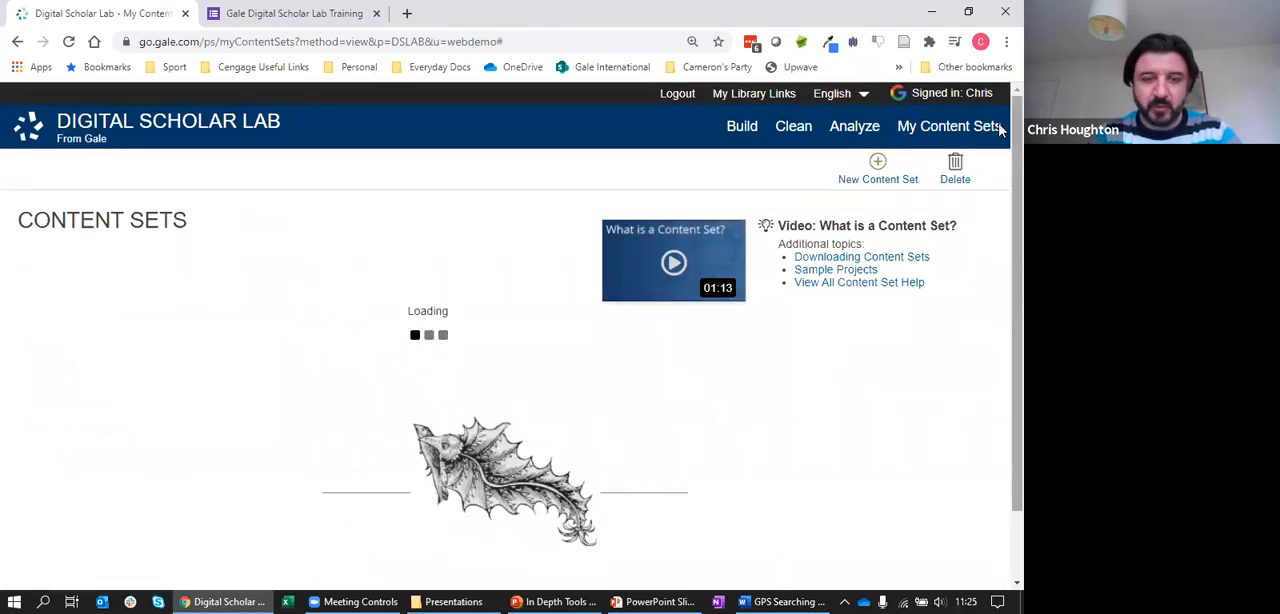
scroll(1000, 210, "down", 7)
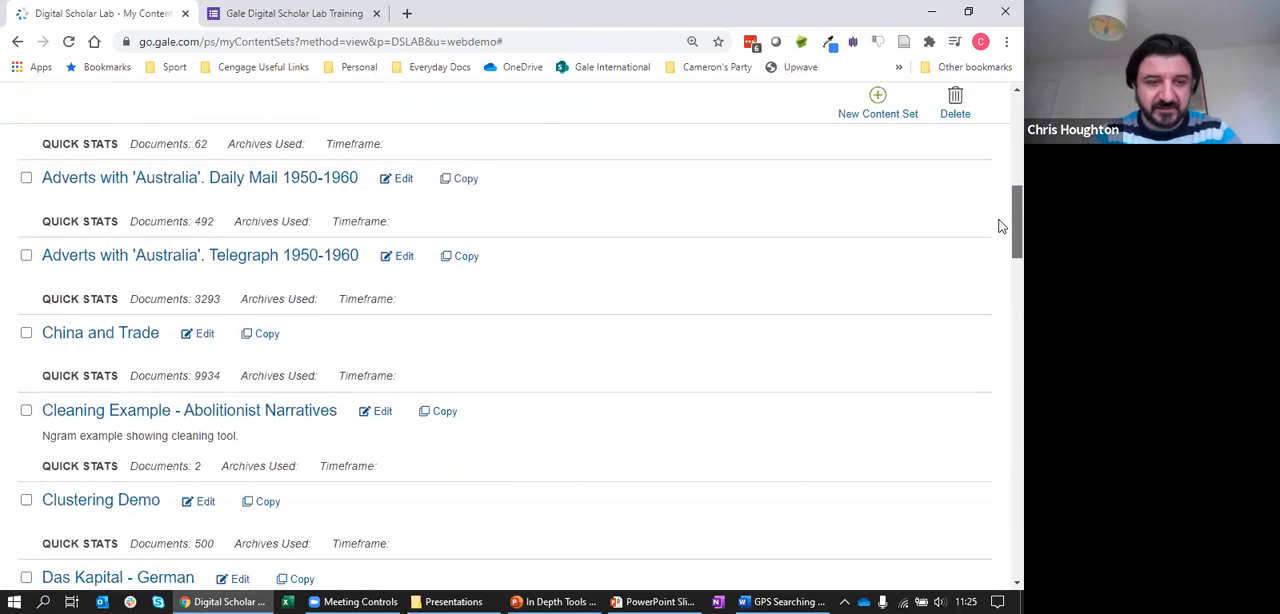
scroll(1000, 230, "down", 3)
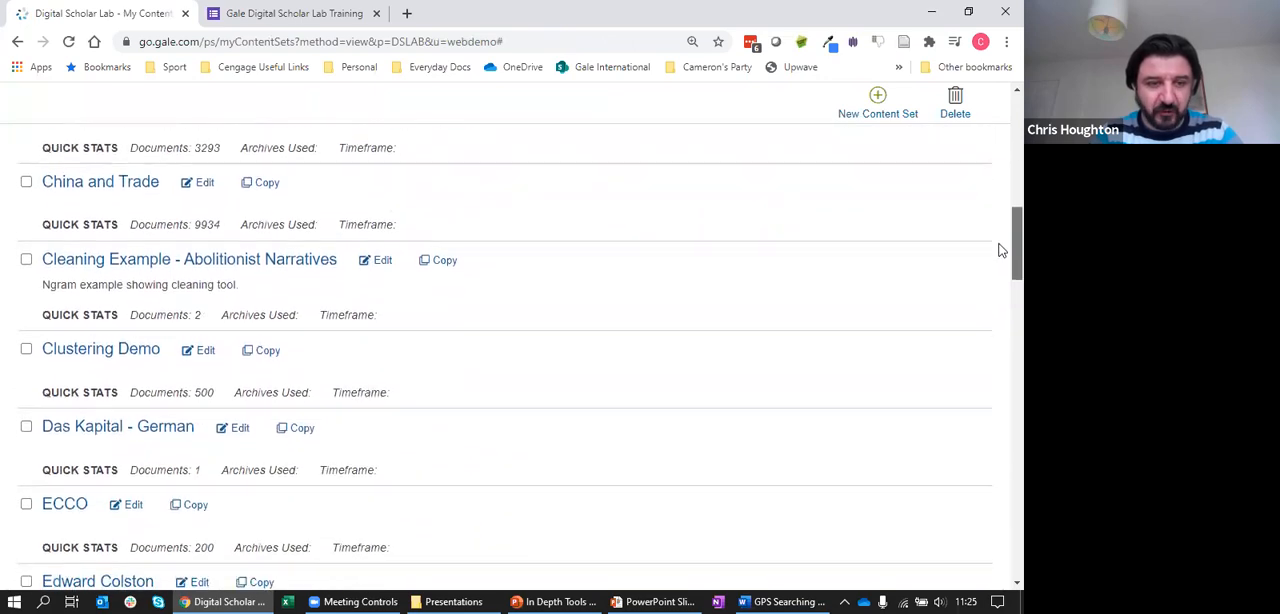
scroll(1001, 280, "down", 3)
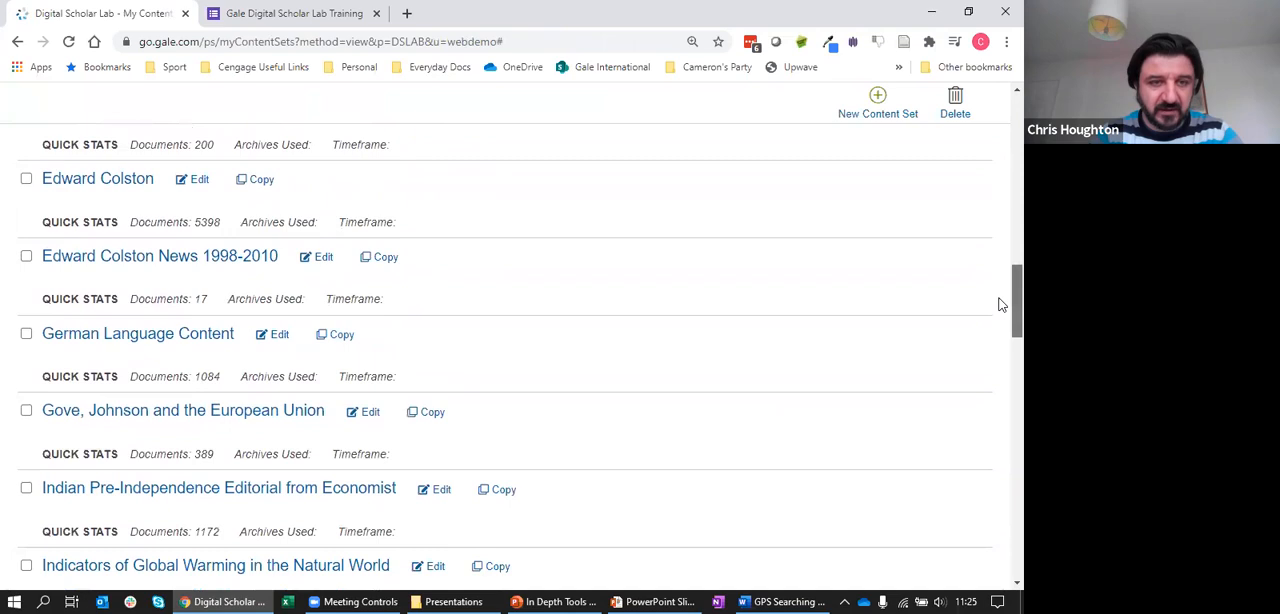
scroll(1000, 305, "down", 3)
scroll(1001, 345, "down", 3)
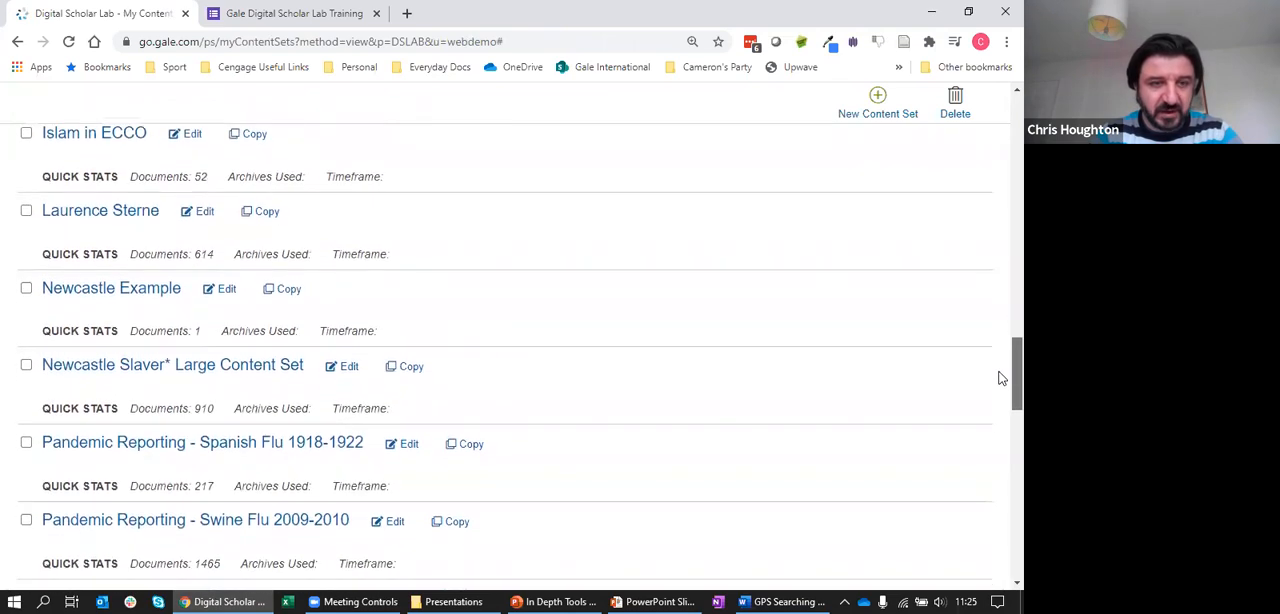
scroll(1001, 385, "down", 1)
scroll(1001, 392, "down", 2)
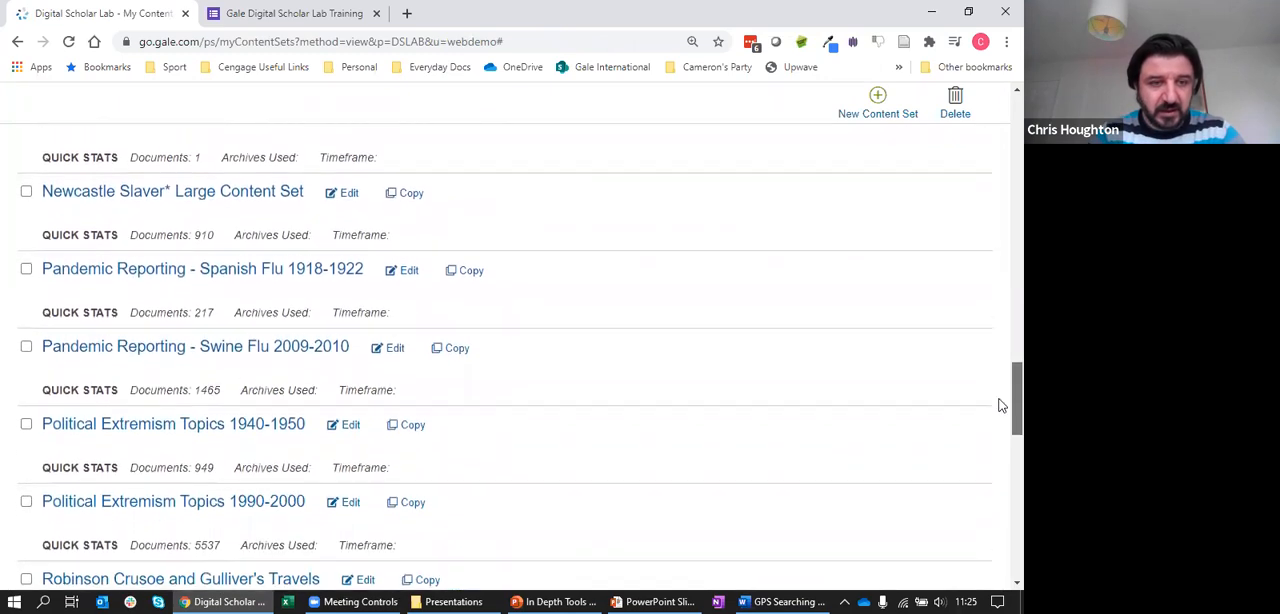
scroll(1001, 415, "down", 3)
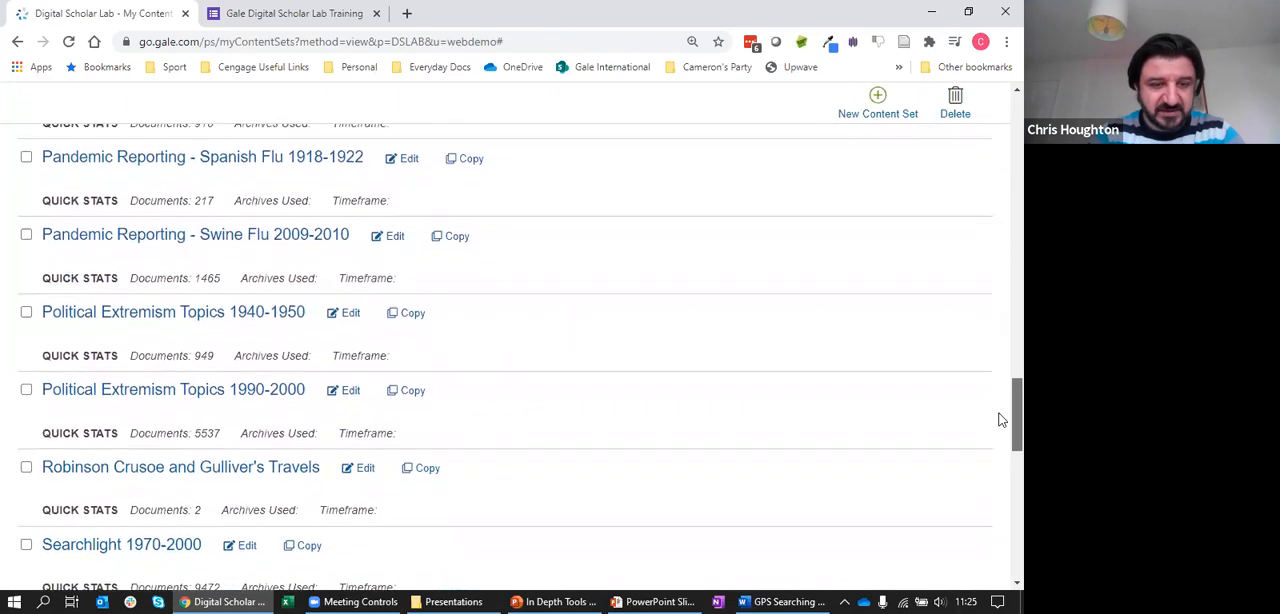
scroll(1001, 450, "down", 2)
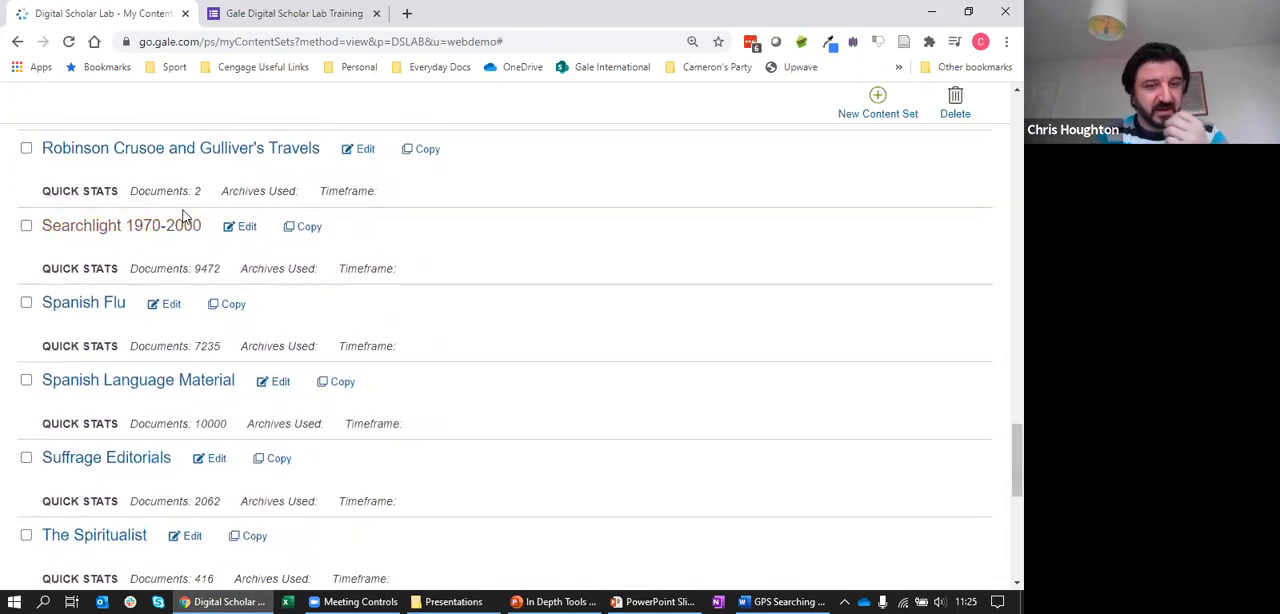
left_click(168, 229)
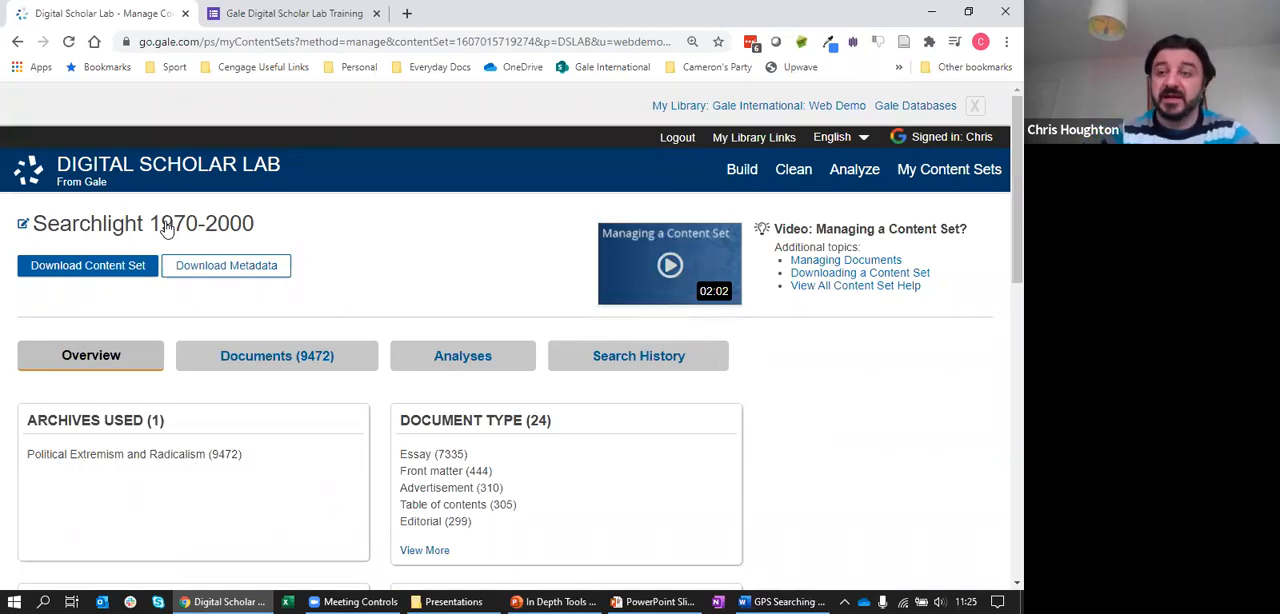
Hide the library banner, look over the Searchlight content set's overview and show its analyses
left_click(975, 105)
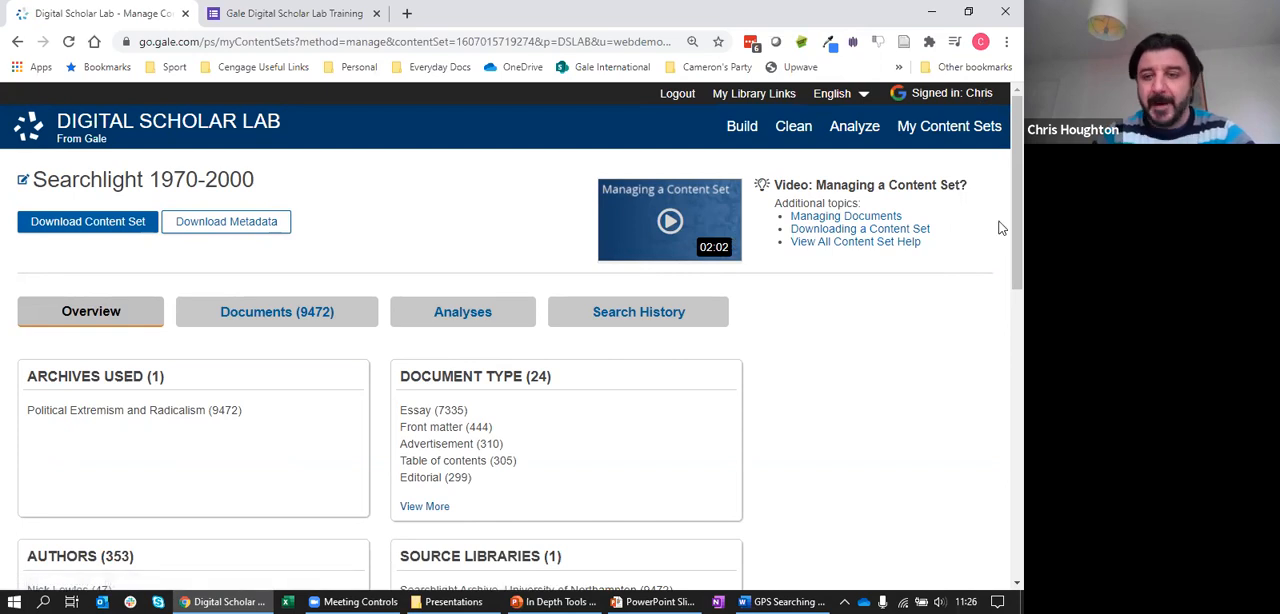
scroll(998, 228, "down", 1)
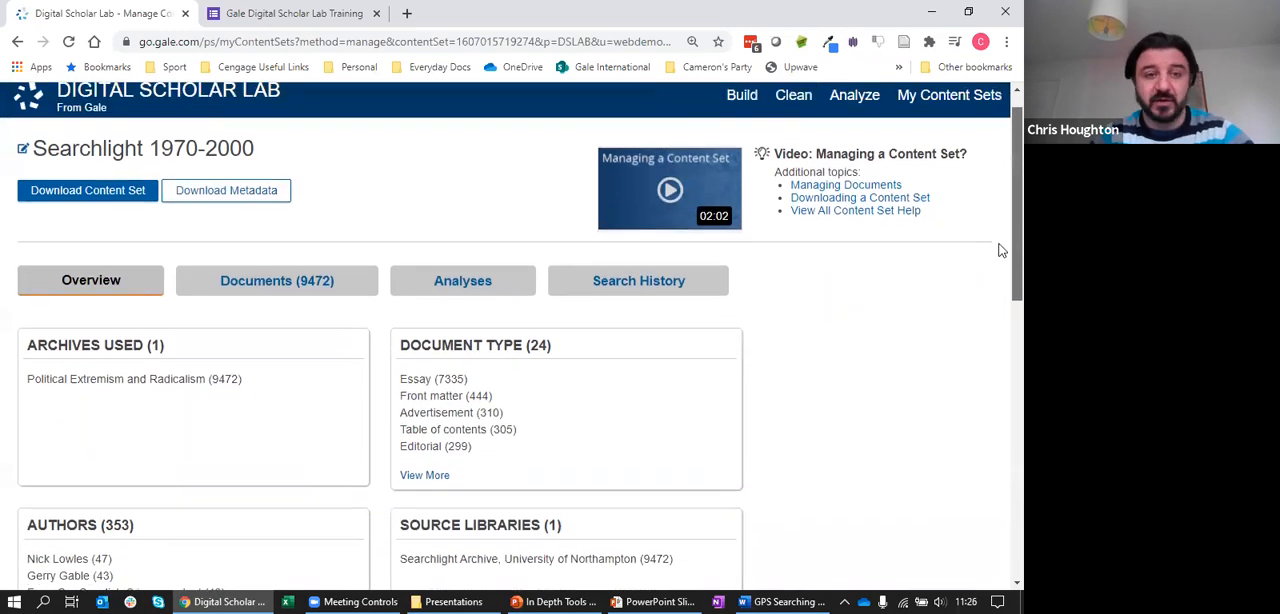
scroll(1001, 248, "up", 1)
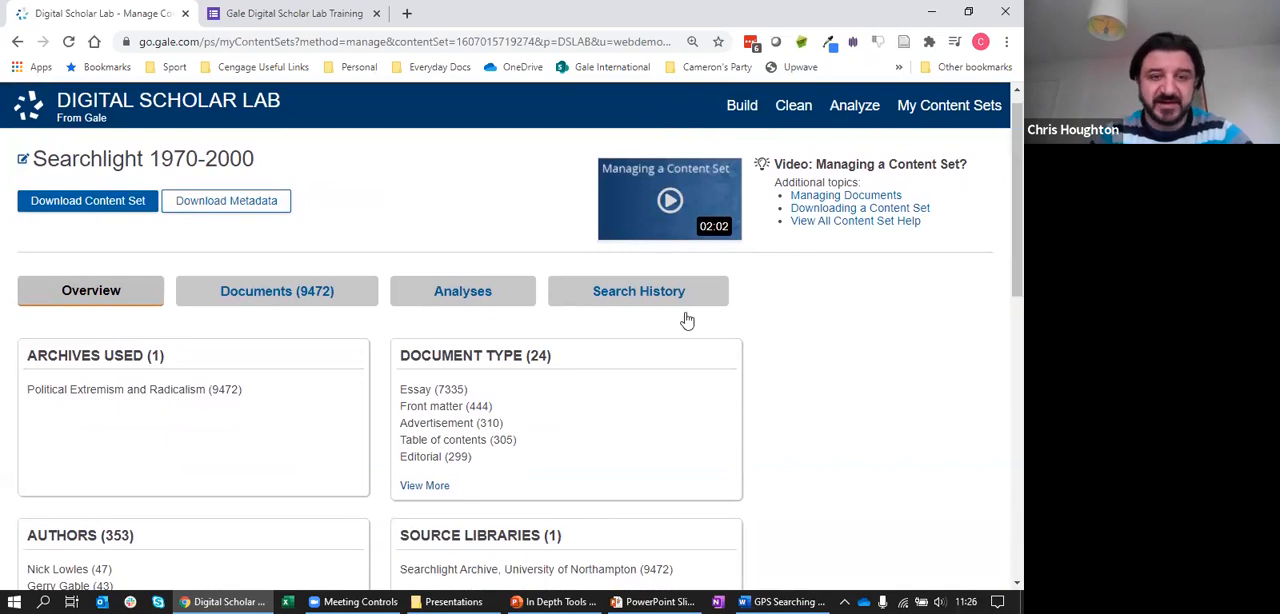
left_click(452, 298)
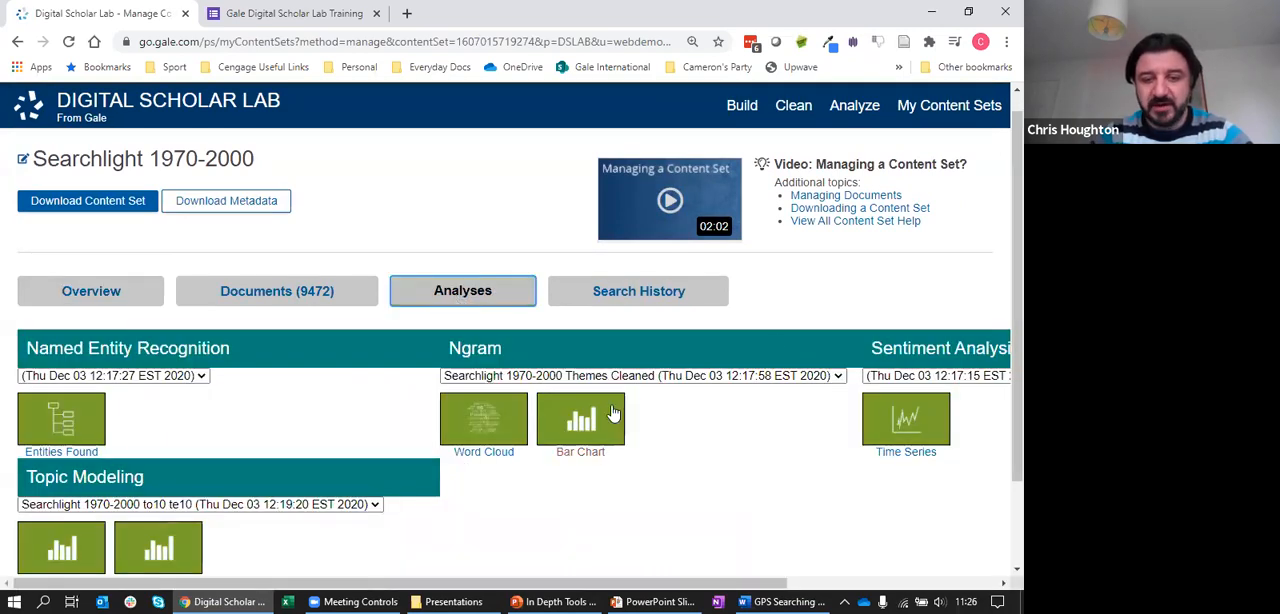
scroll(1003, 275, "down", 3)
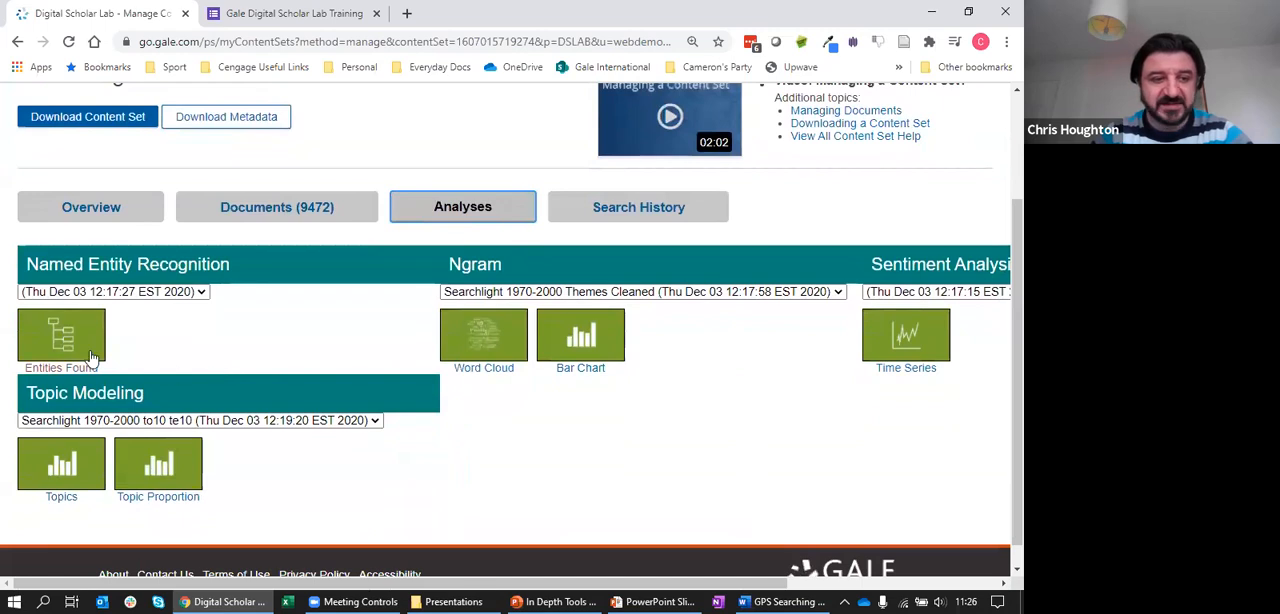
Open the Named Entity Recognition results for Entities Found, hide the library banner and look through the top entities
left_click(70, 346)
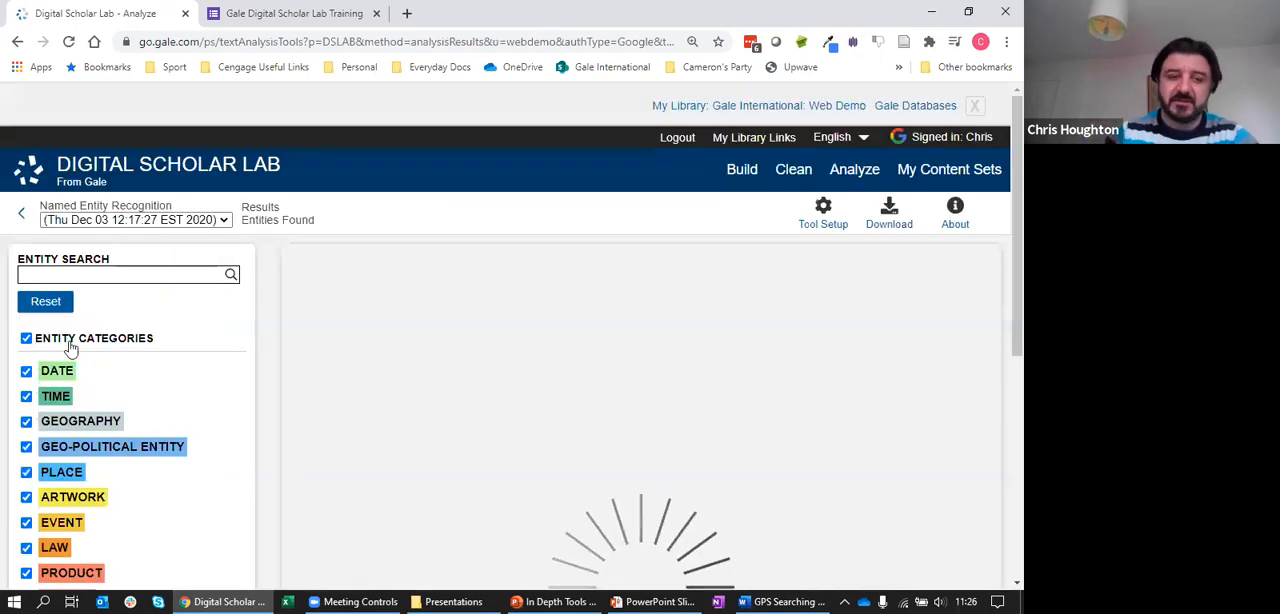
left_click(975, 108)
scroll(1000, 186, "down", 2)
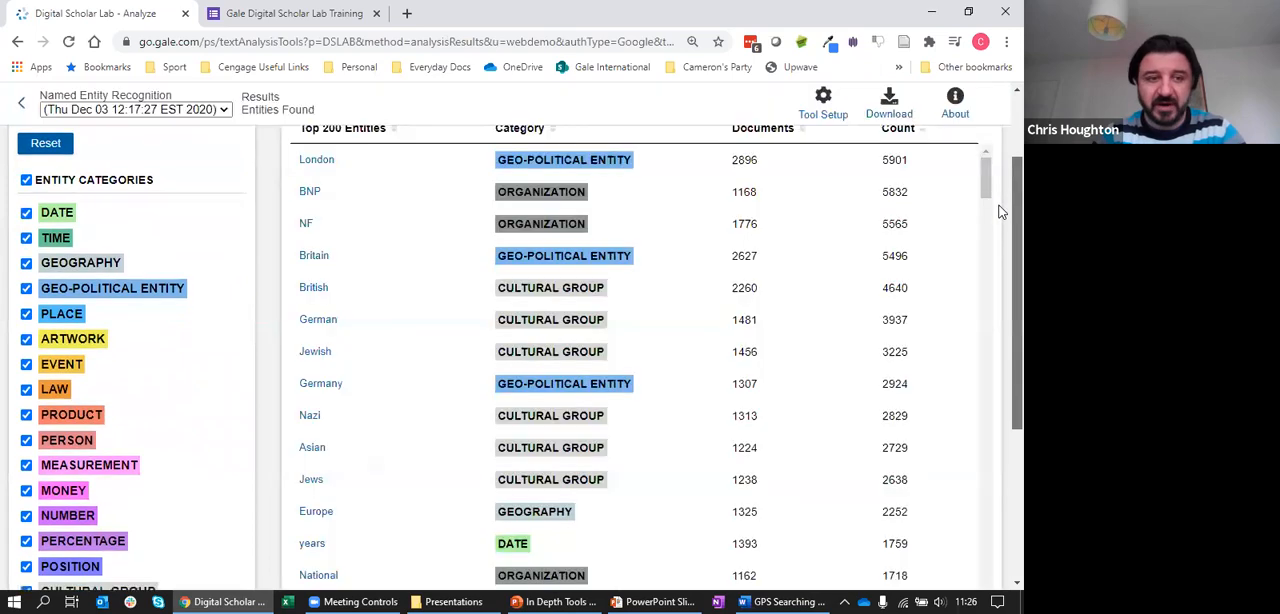
scroll(1000, 212, "down", 1)
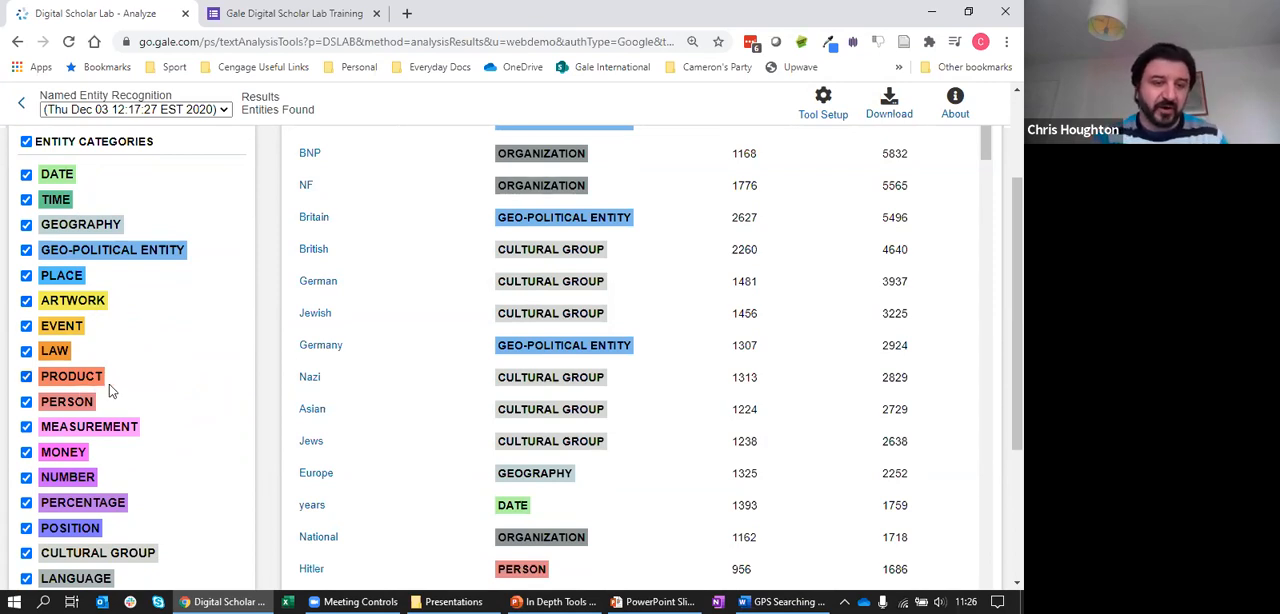
Limit the entity categories to Person only and review the listed entities
left_click(26, 141)
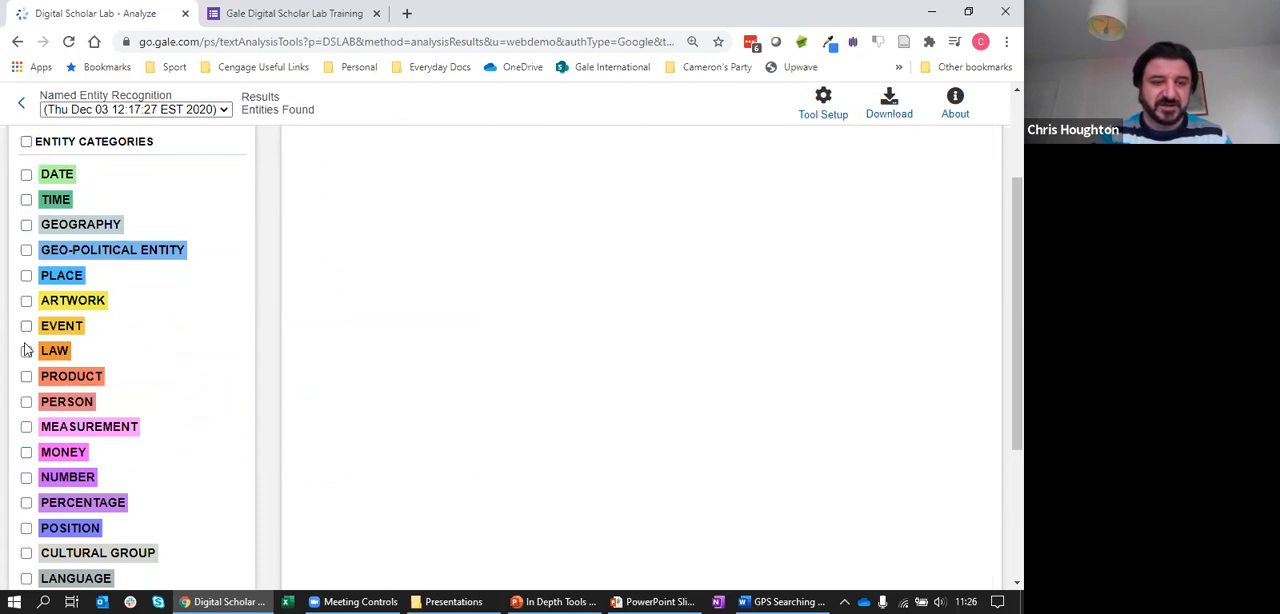
left_click(26, 402)
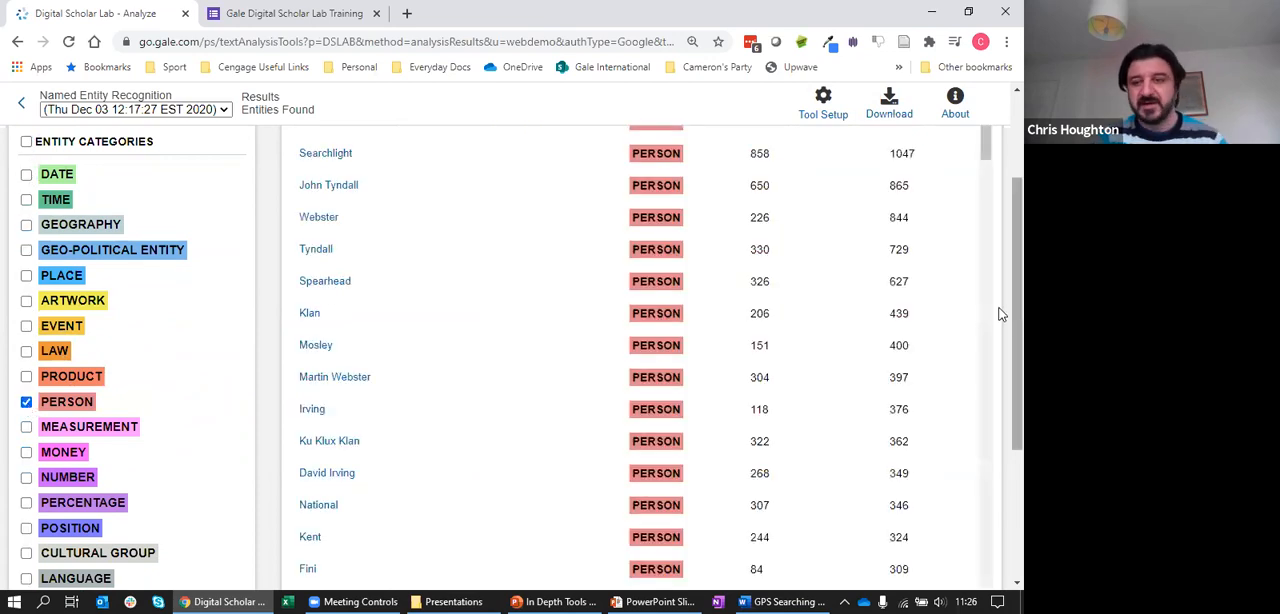
scroll(997, 286, "up", 1)
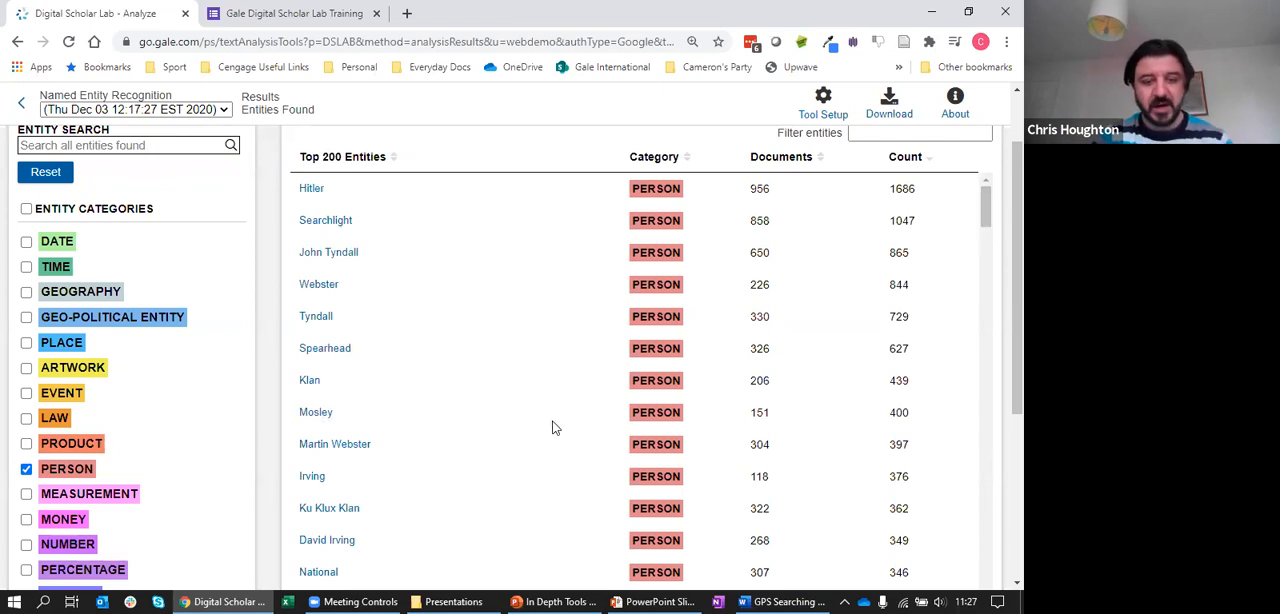
scroll(1000, 262, "down", 3)
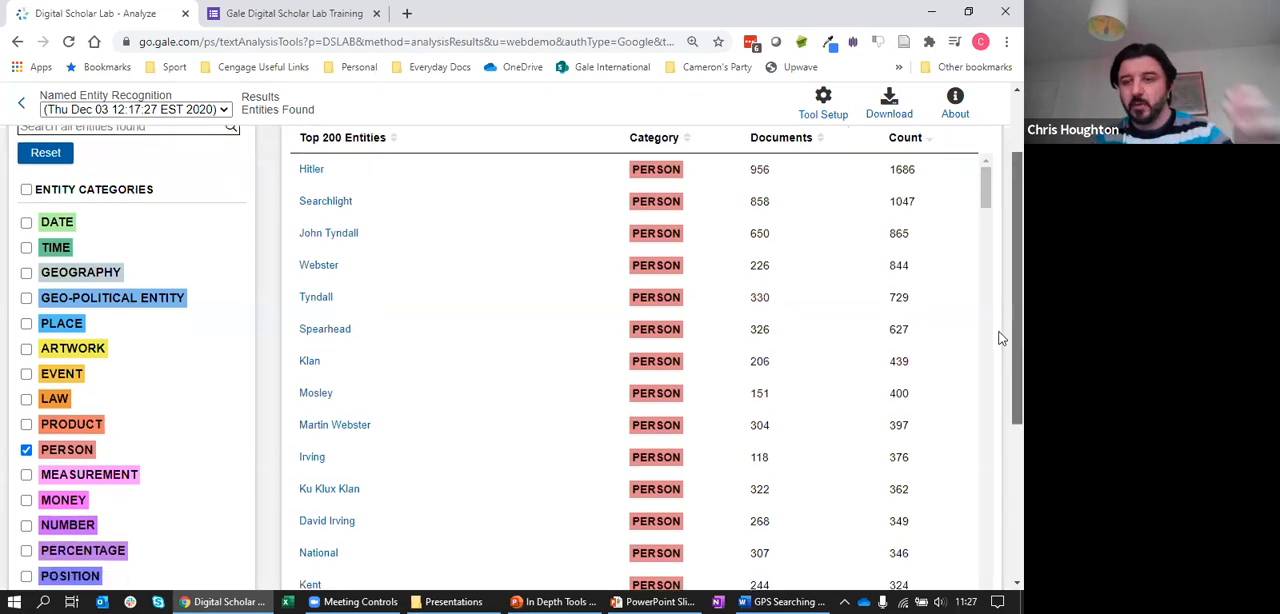
Return from the entity results to the saved content sets and hide the library banner
scroll(1000, 337, "up", 3)
scroll(1000, 290, "up", 1)
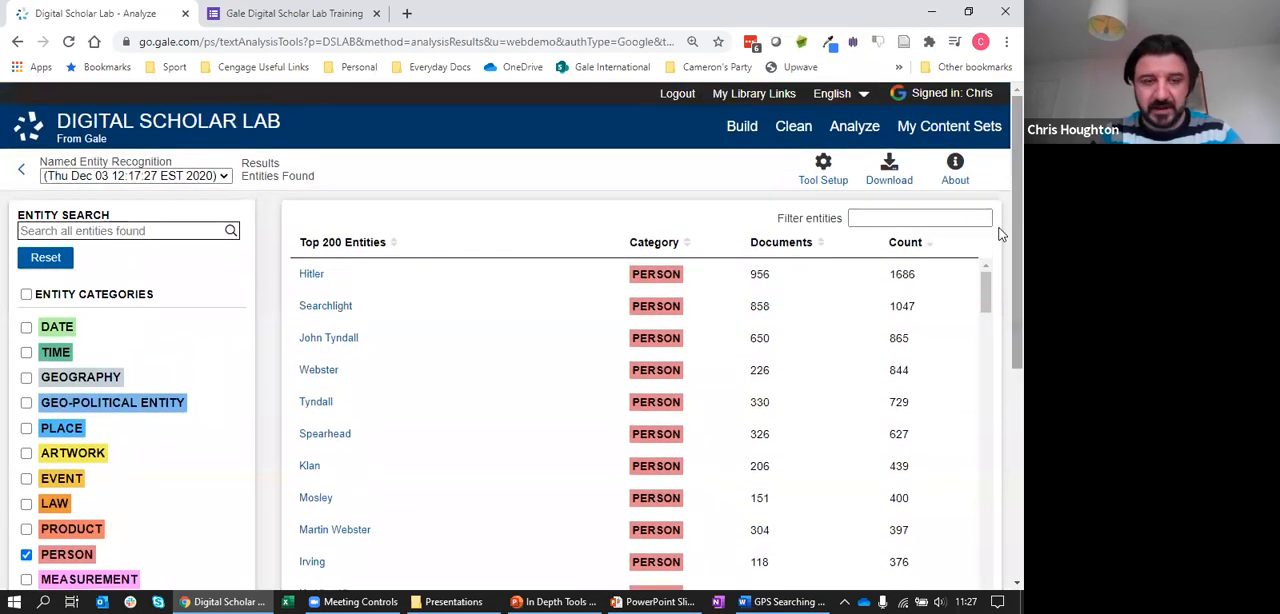
left_click(941, 130)
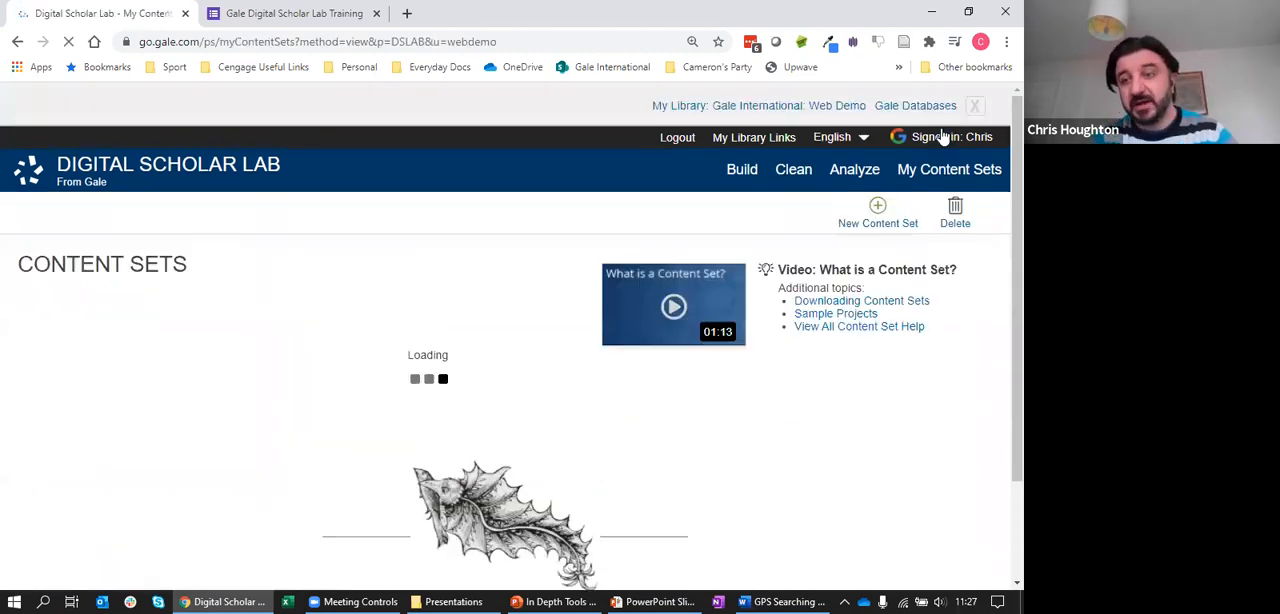
left_click(975, 105)
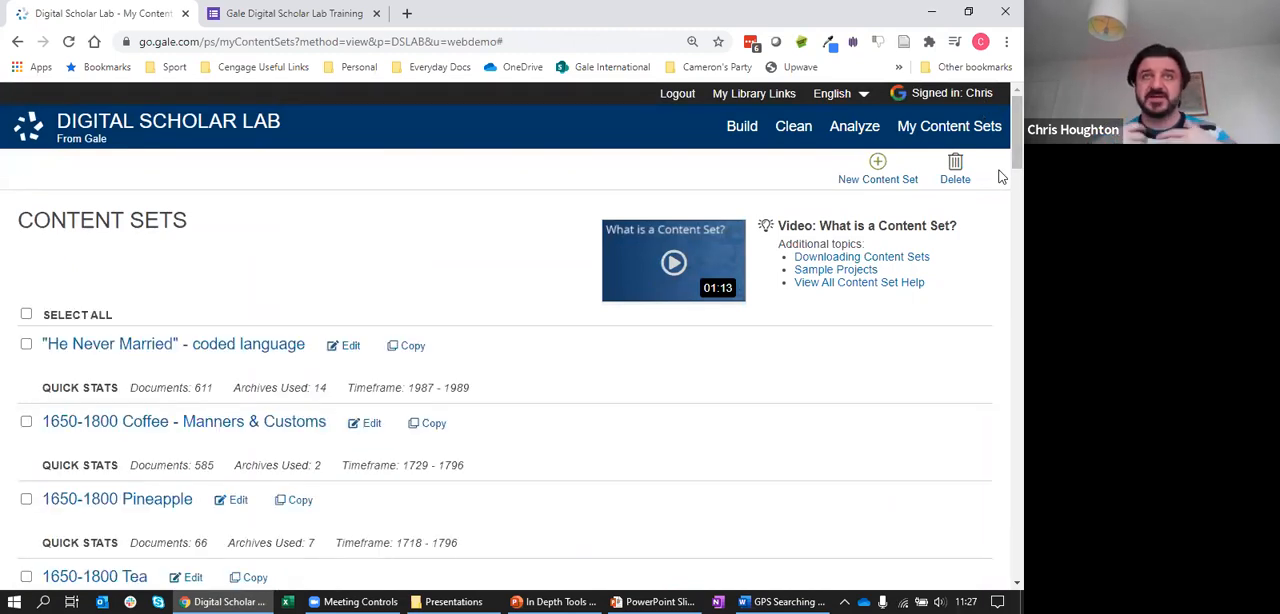
Find the Robinson Crusoe and Gulliver's Travels content set in the saved list and open it
left_click_drag(1002, 160, 1002, 432)
scroll(1001, 466, "down", 1)
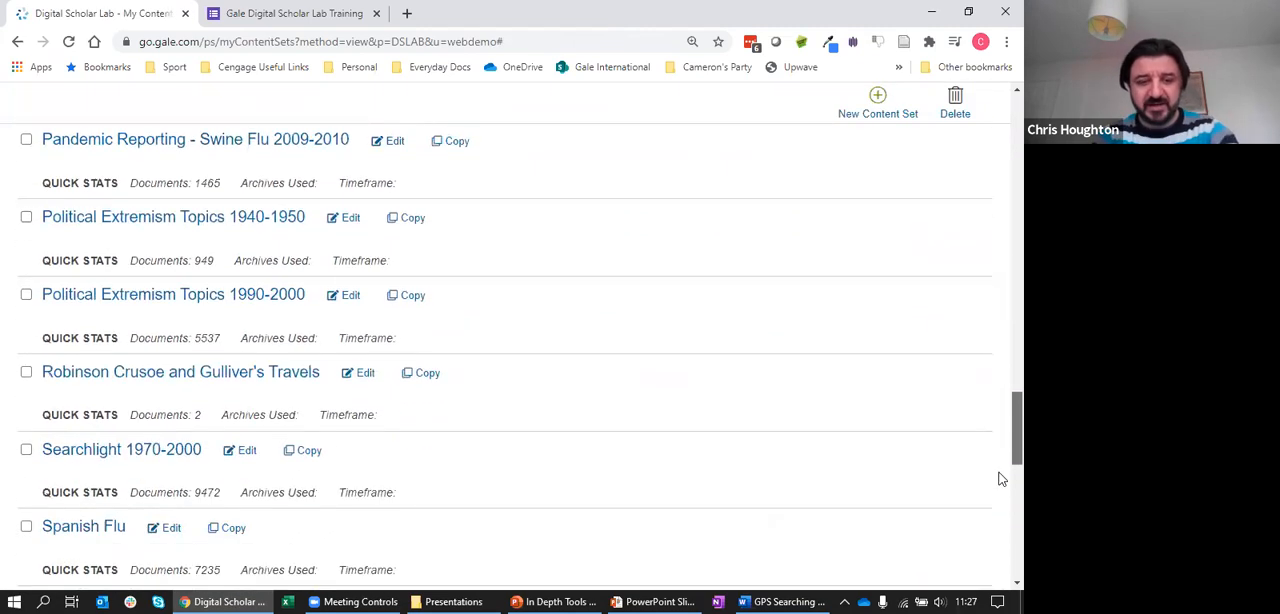
scroll(997, 489, "down", 1)
scroll(994, 483, "up", 1)
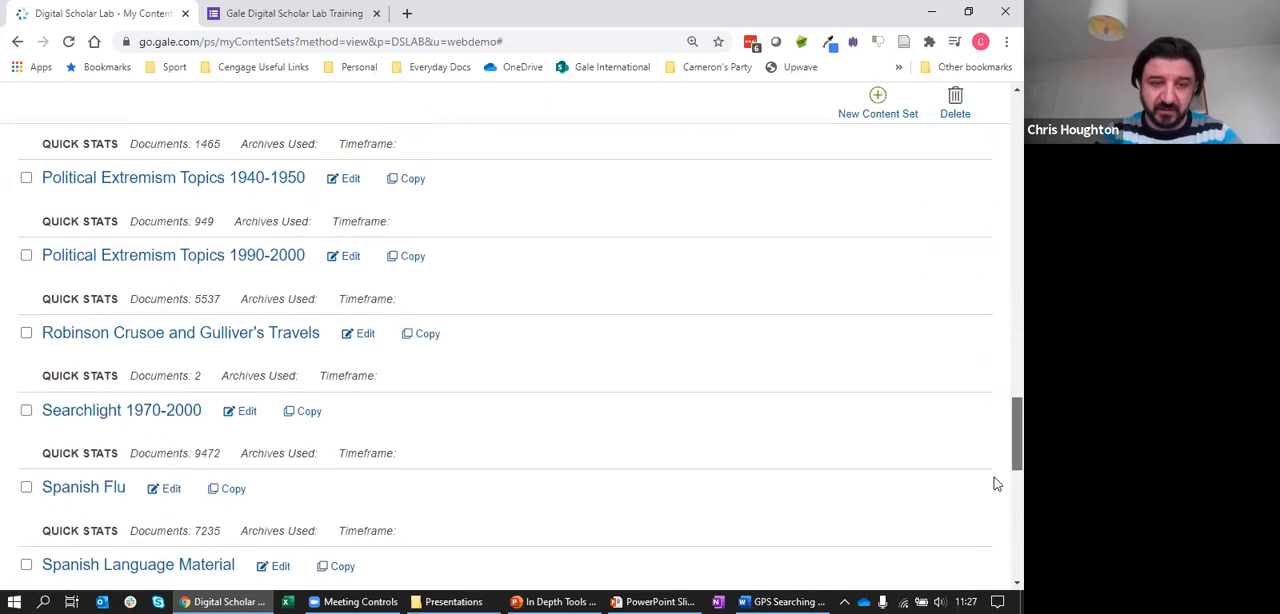
left_click(235, 336)
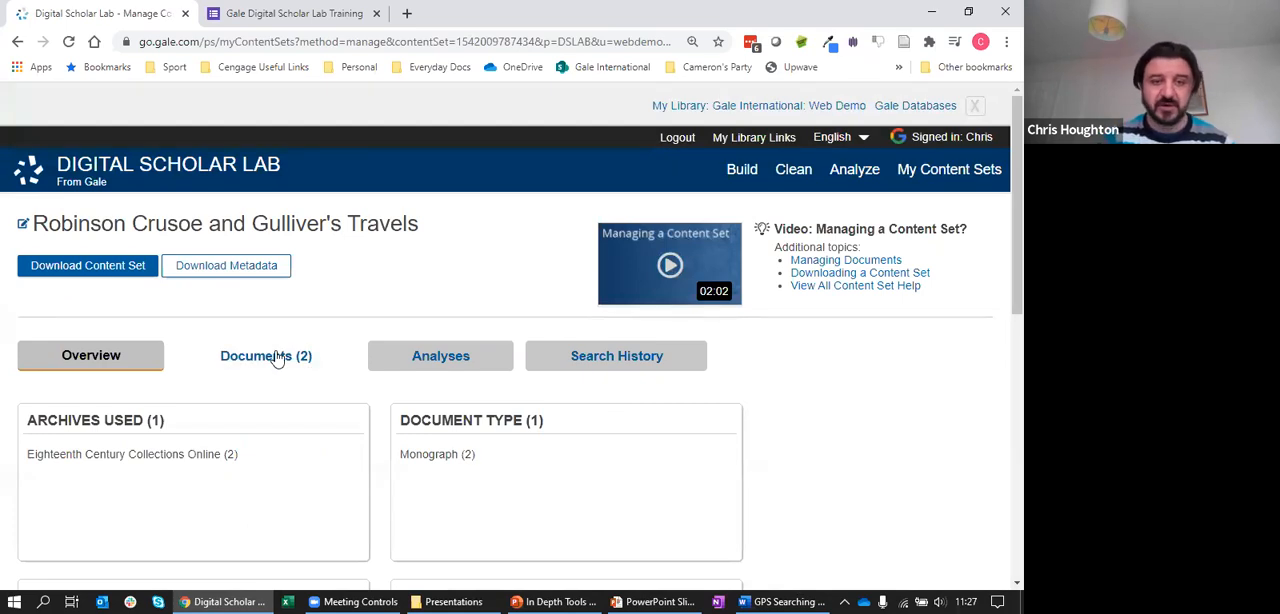
Look through the documents in the Robinson Crusoe and Gulliver's Travels content set, and show its analyses
left_click(278, 357)
scroll(1001, 298, "down", 1)
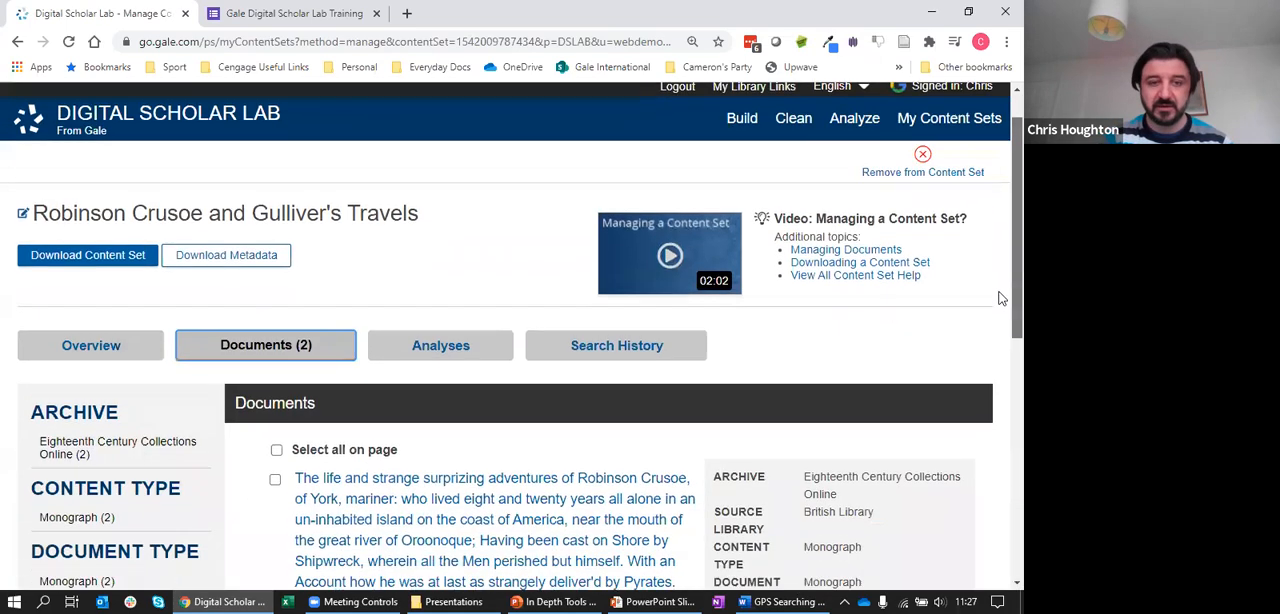
scroll(1001, 298, "down", 2)
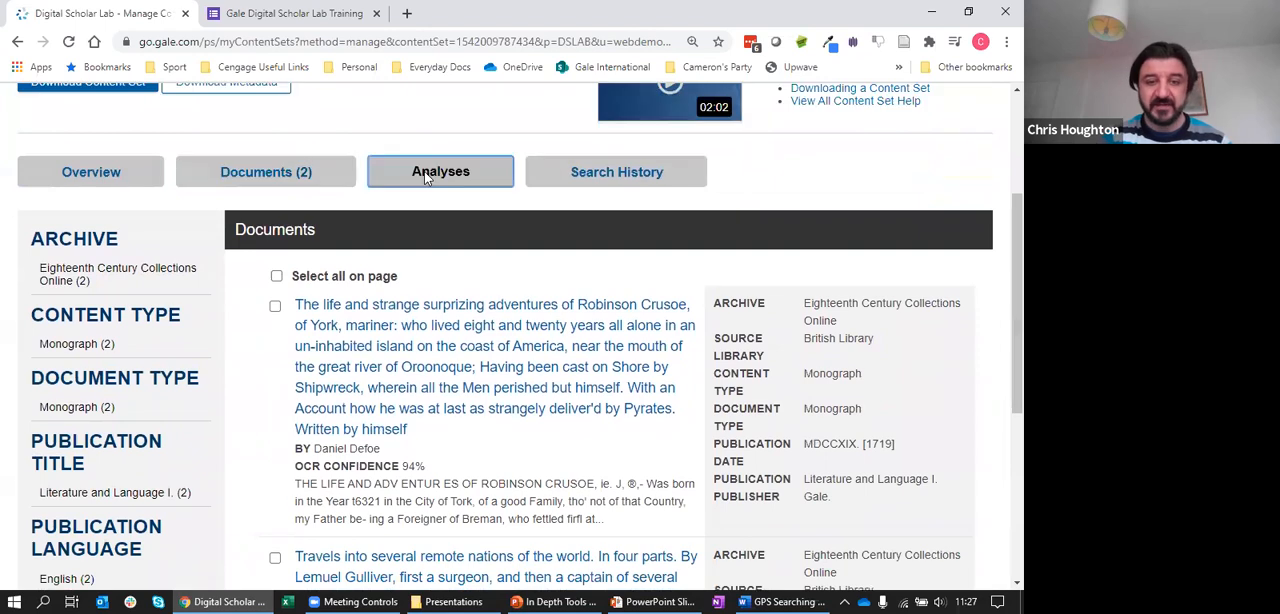
left_click(425, 176)
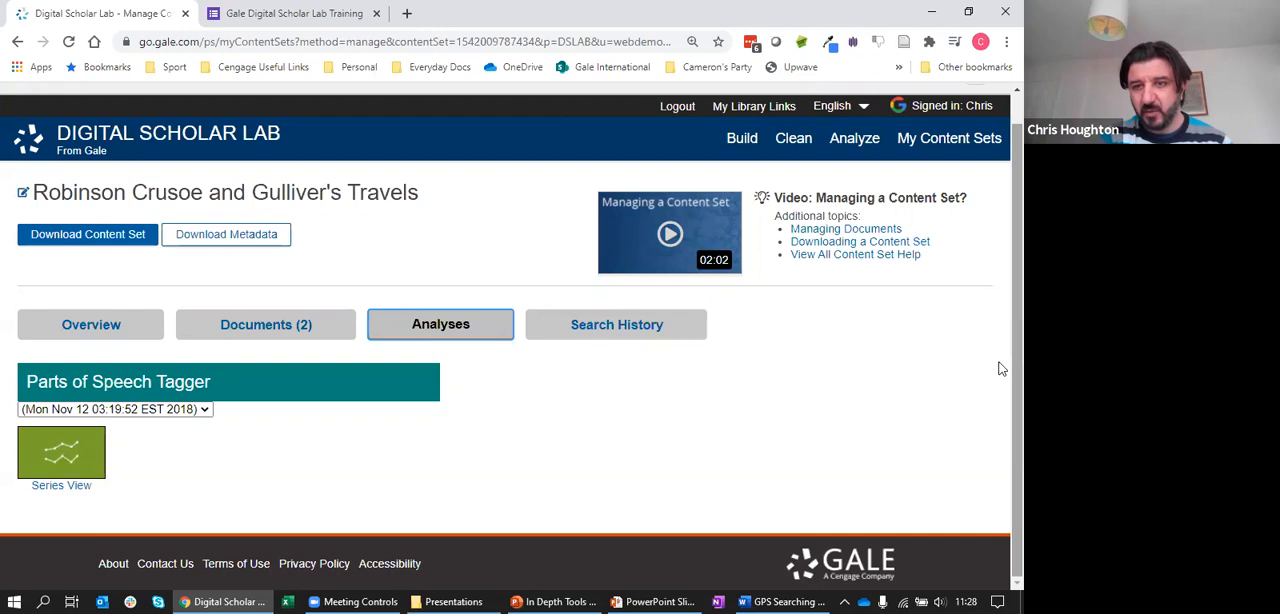
scroll(1000, 369, "up", 2)
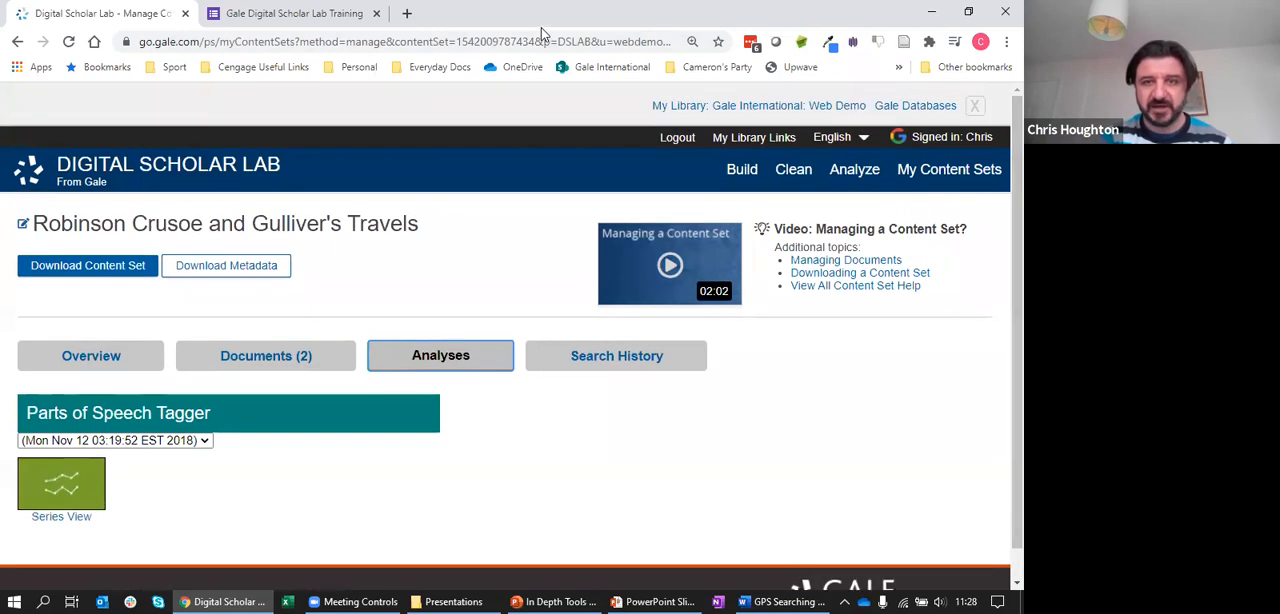